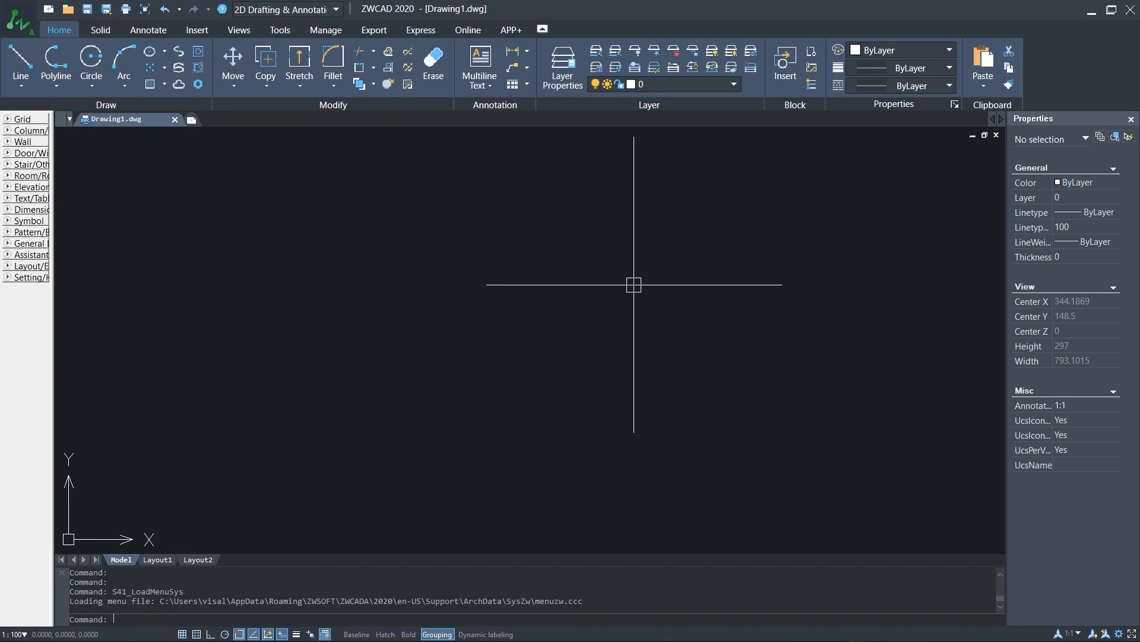
- Set the drawing units to a length precision of 0.0 and the insertion scale to Centimeters
type("un")
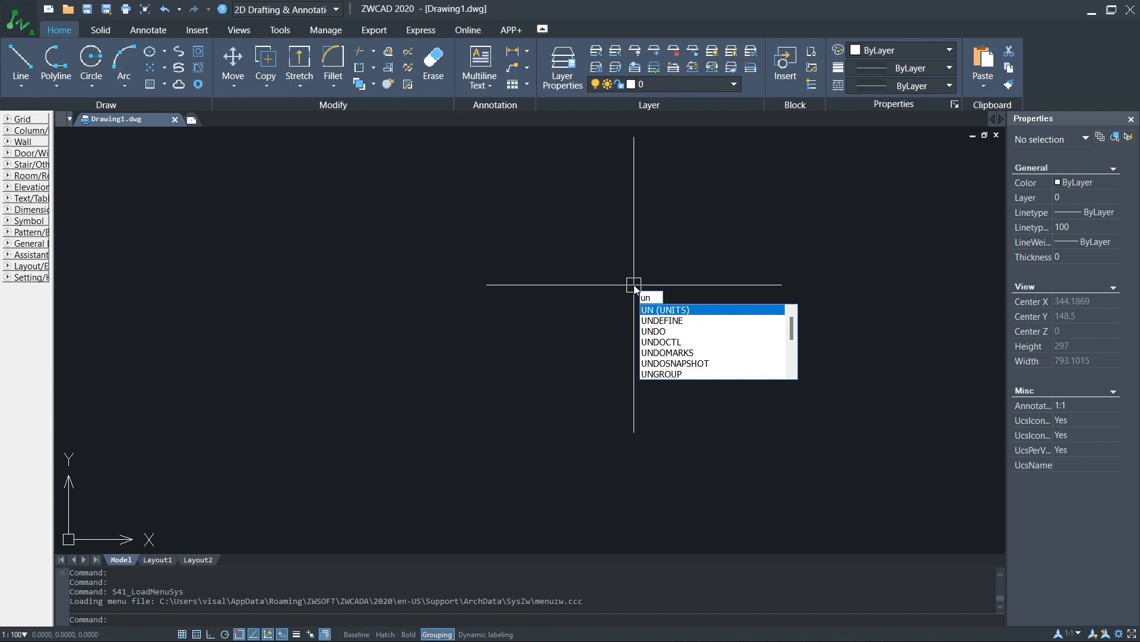
key("Return")
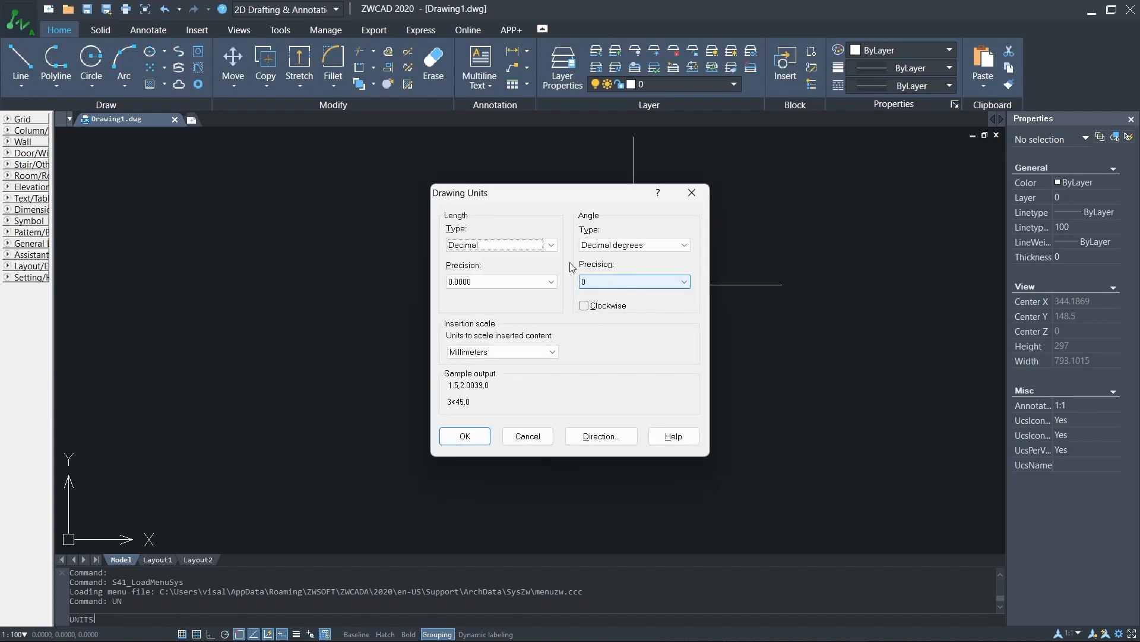
left_click(552, 282)
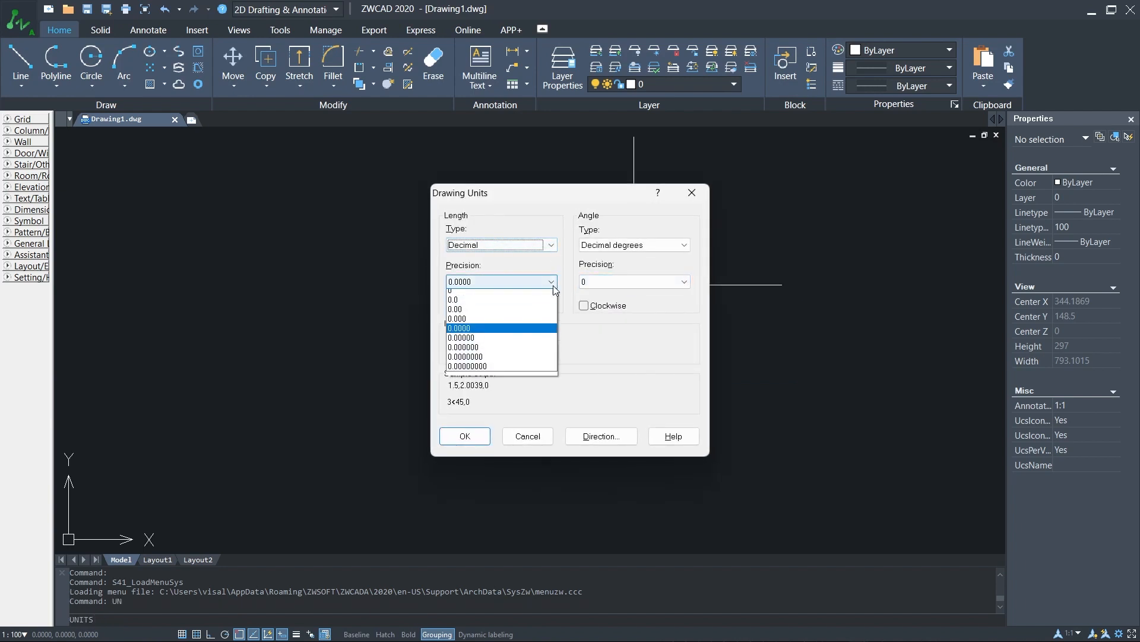
left_click(469, 304)
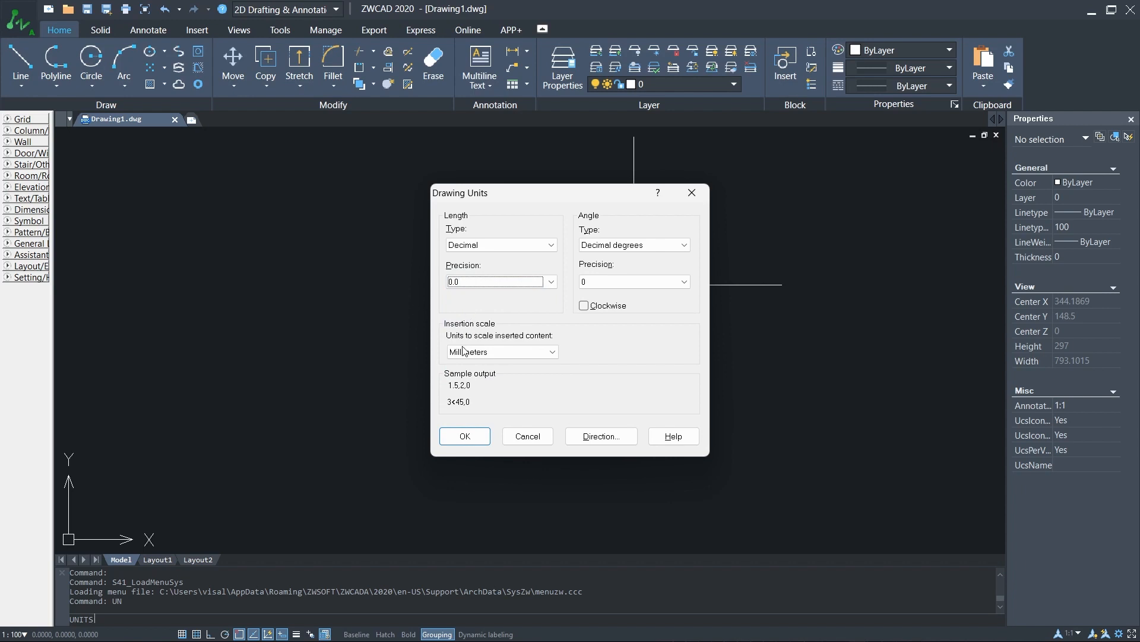
left_click(496, 351)
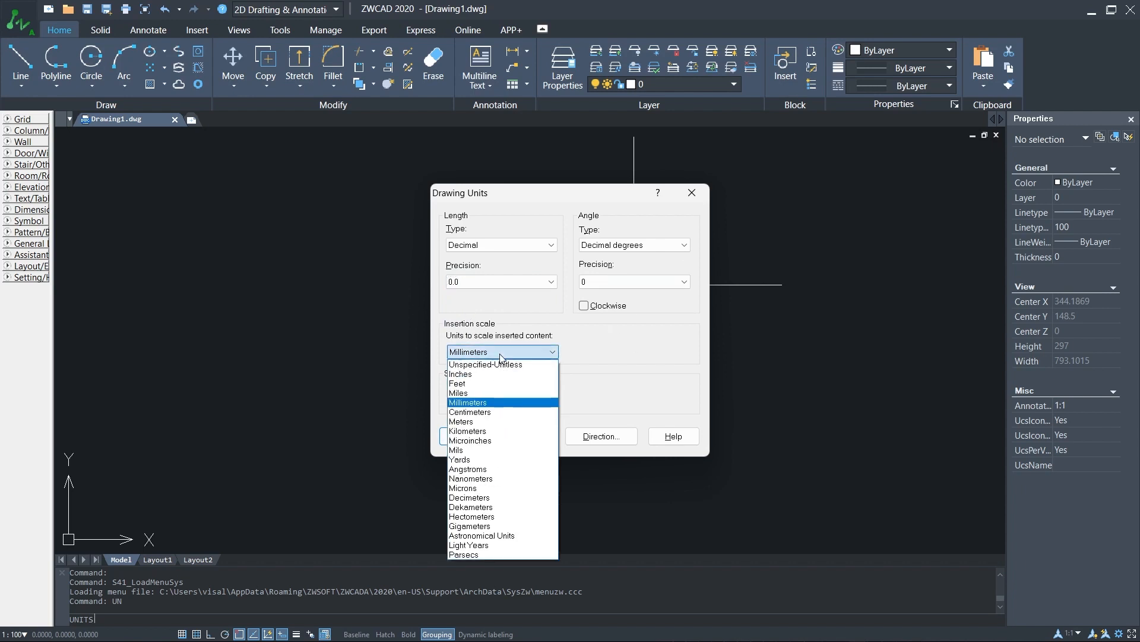
left_click(476, 414)
left_click(481, 444)
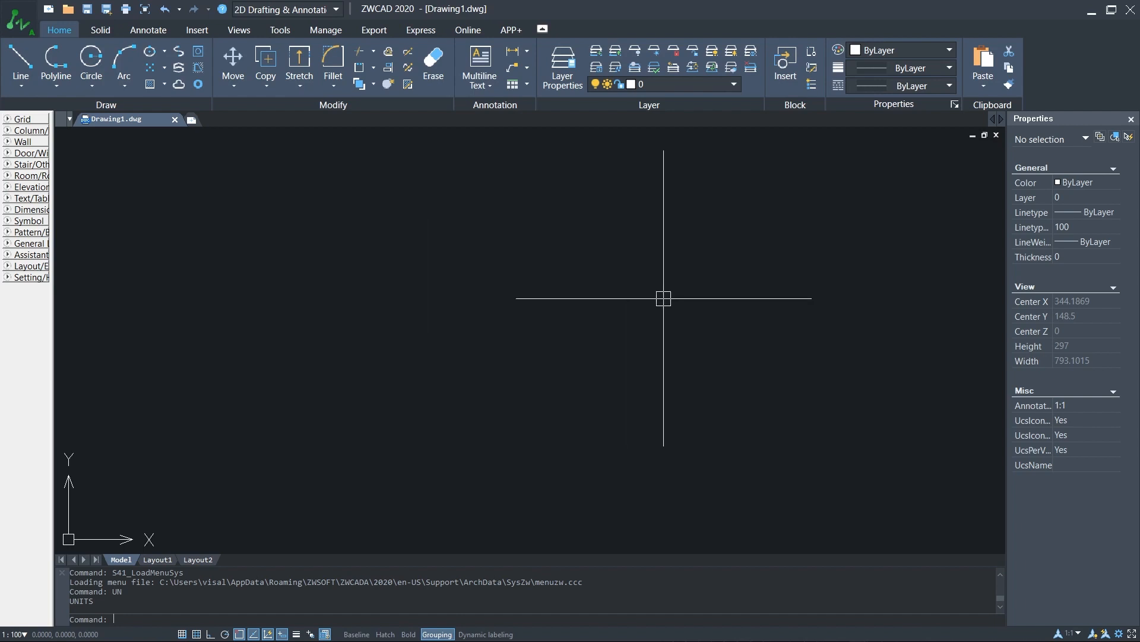
- Create a layer named WALL in the Layer Properties Manager and give it index color 40
left_click(562, 80)
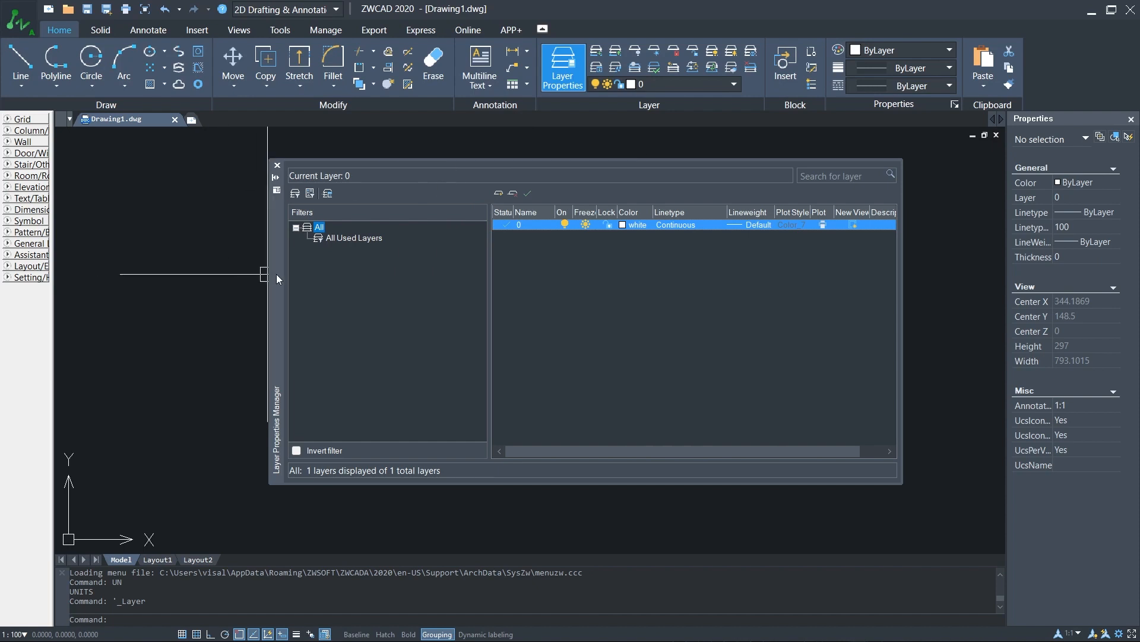
left_click_drag(276, 274, 198, 279)
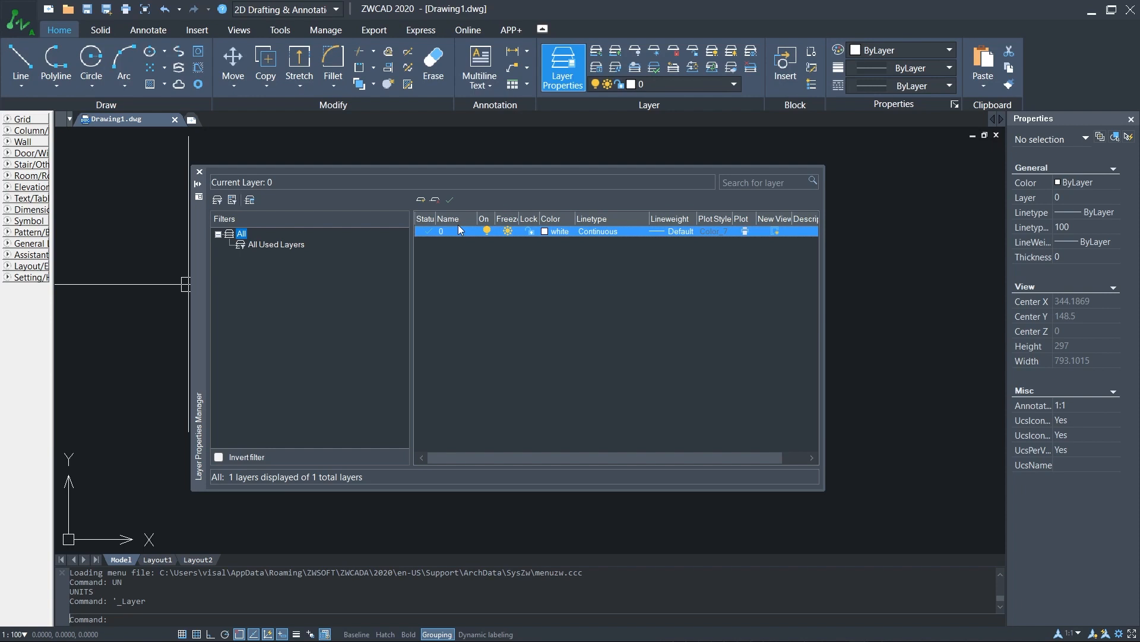
left_click(421, 204)
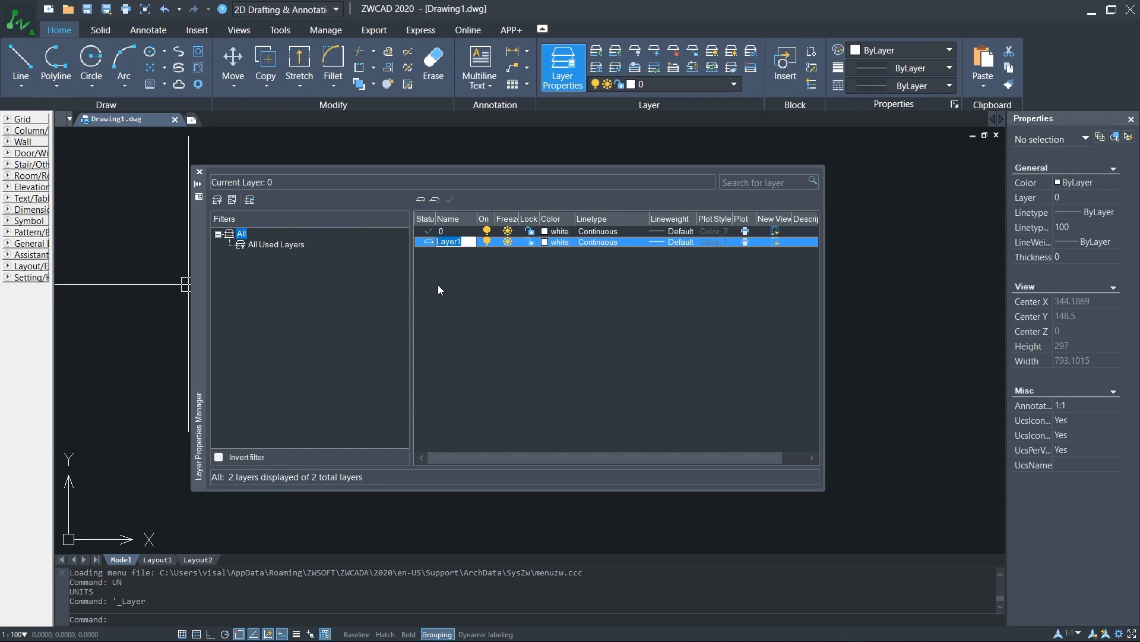
key("Caps_Lock")
type("WALL")
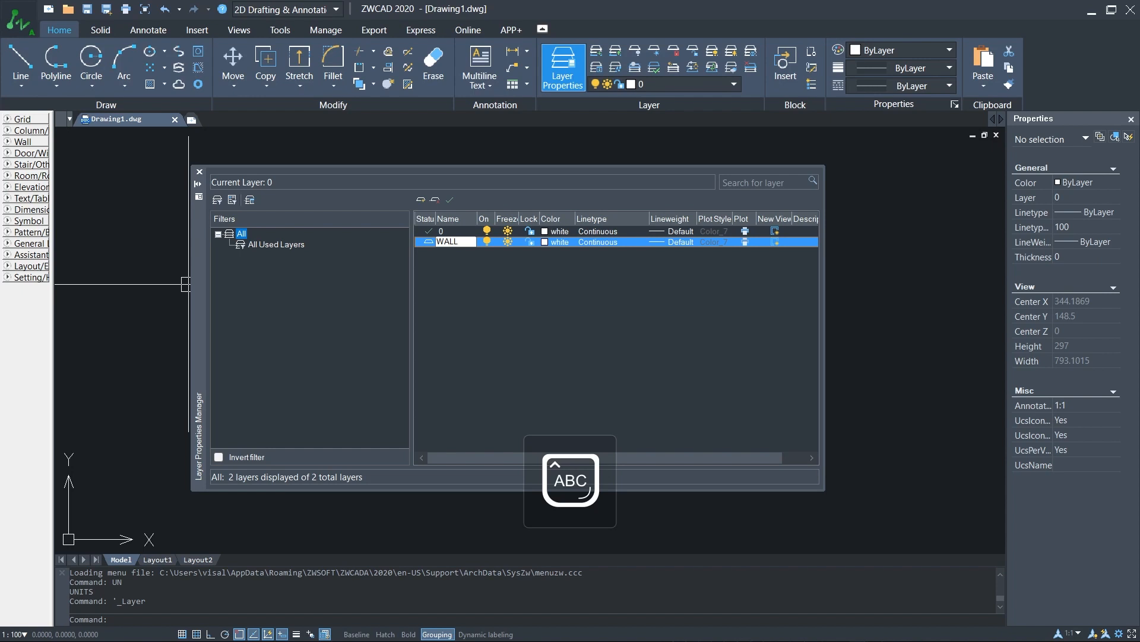
left_click(545, 241)
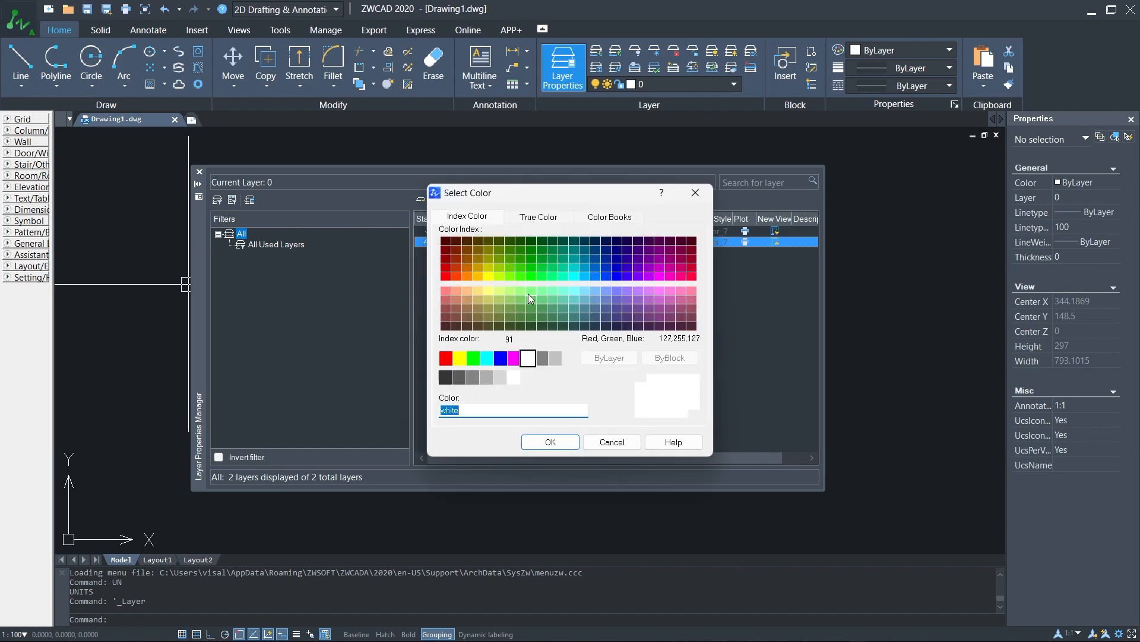
left_click(479, 275)
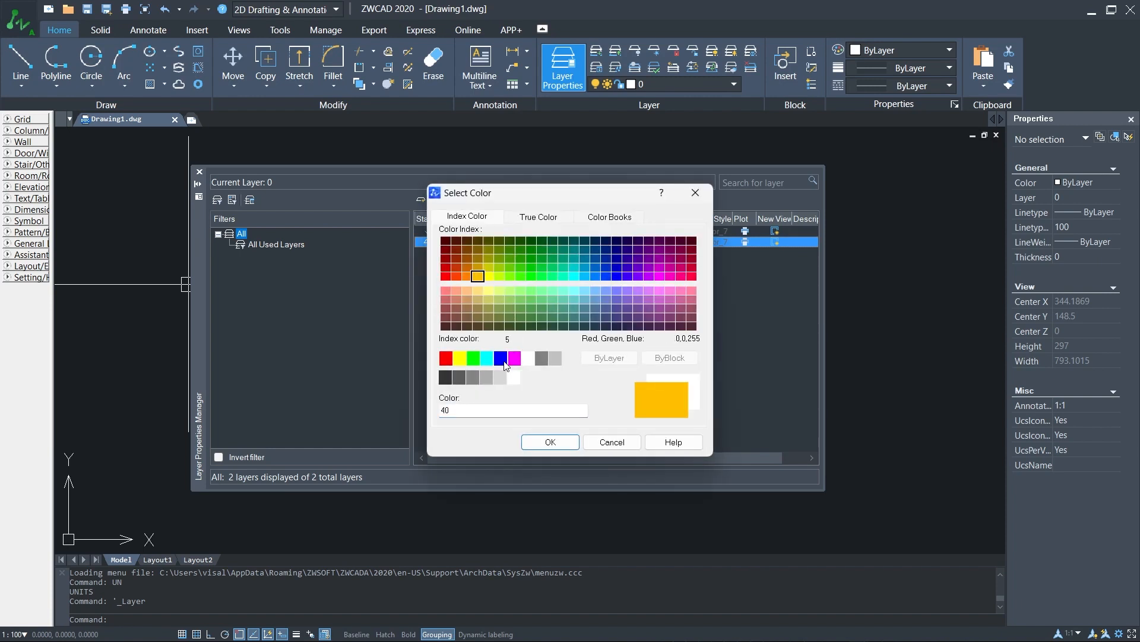
left_click(543, 443)
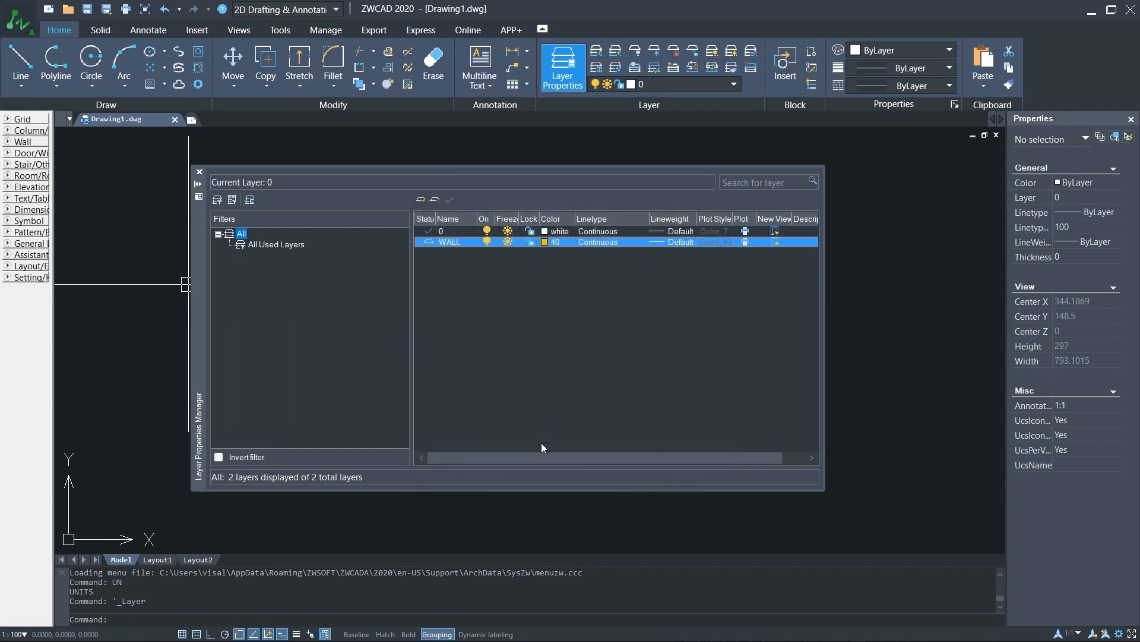
left_click(597, 243)
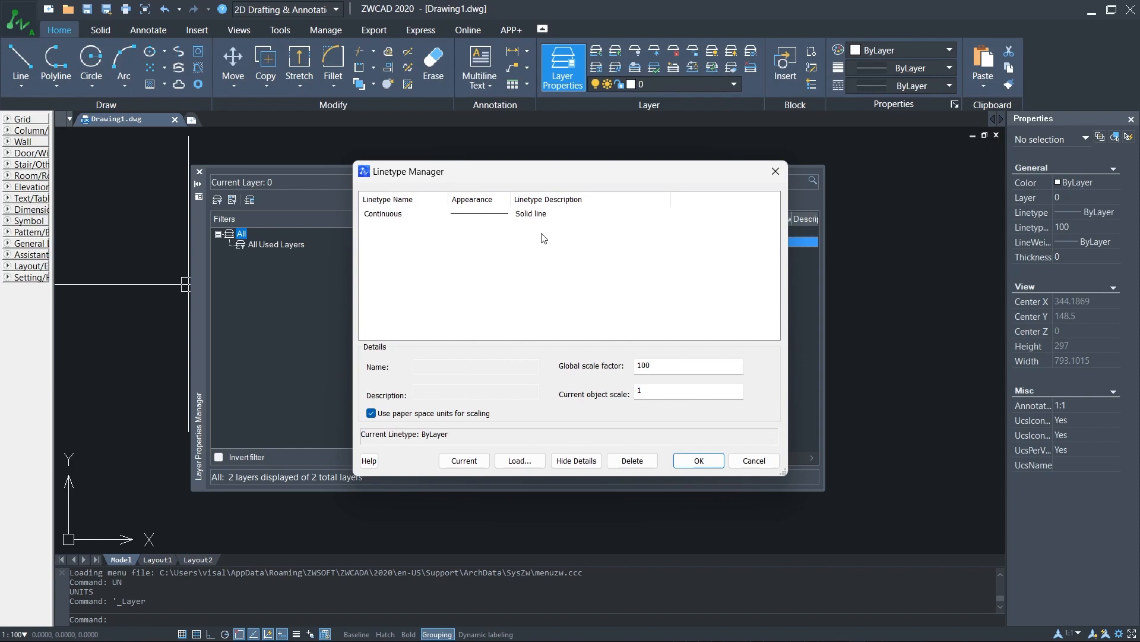
left_click(521, 462)
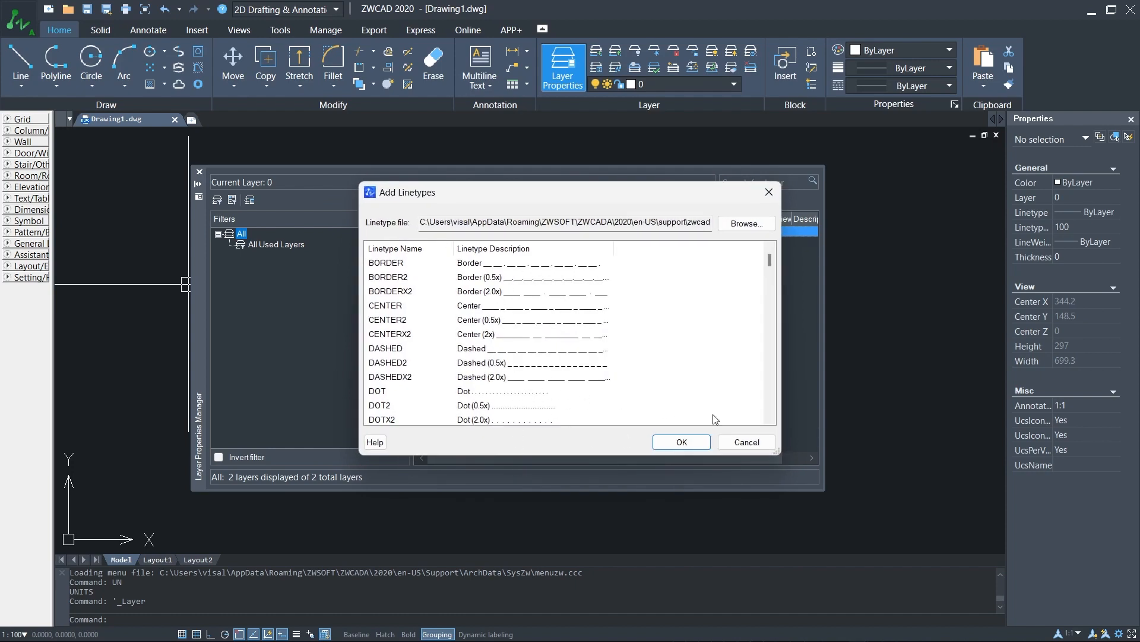
left_click(736, 443)
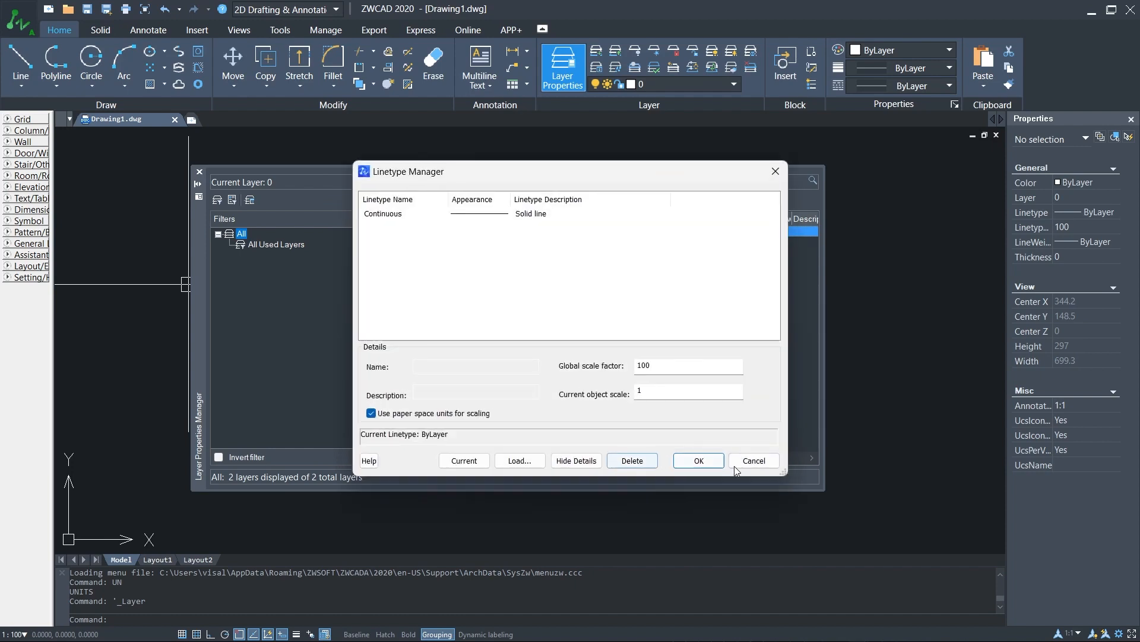
left_click(737, 464)
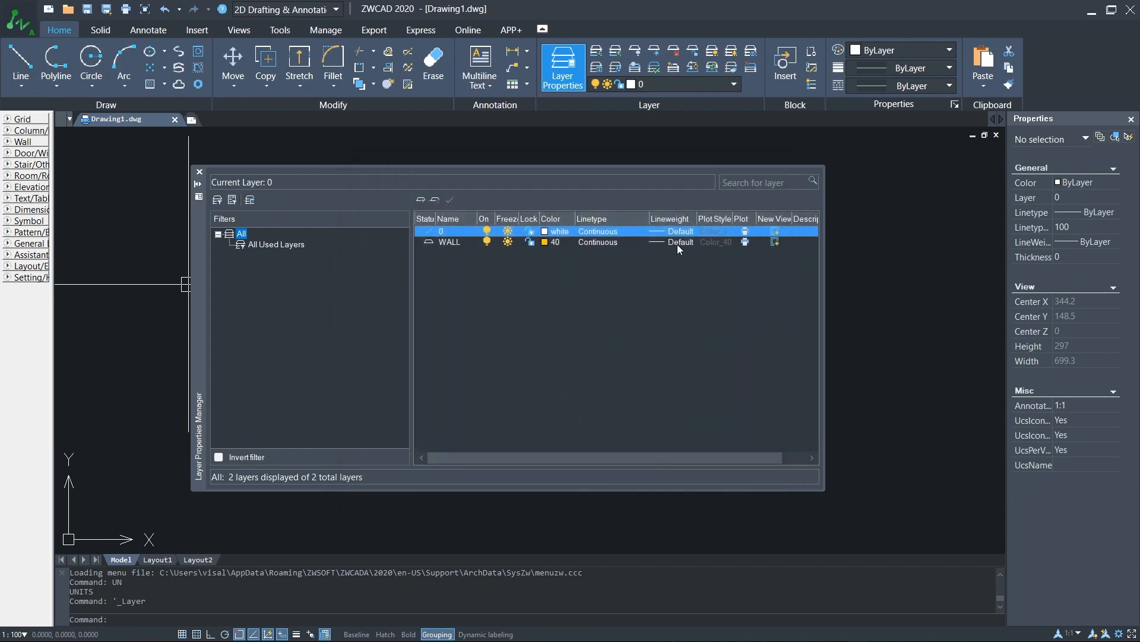
- Set the WALL layer's lineweight to 0.18 mm
left_click(679, 244)
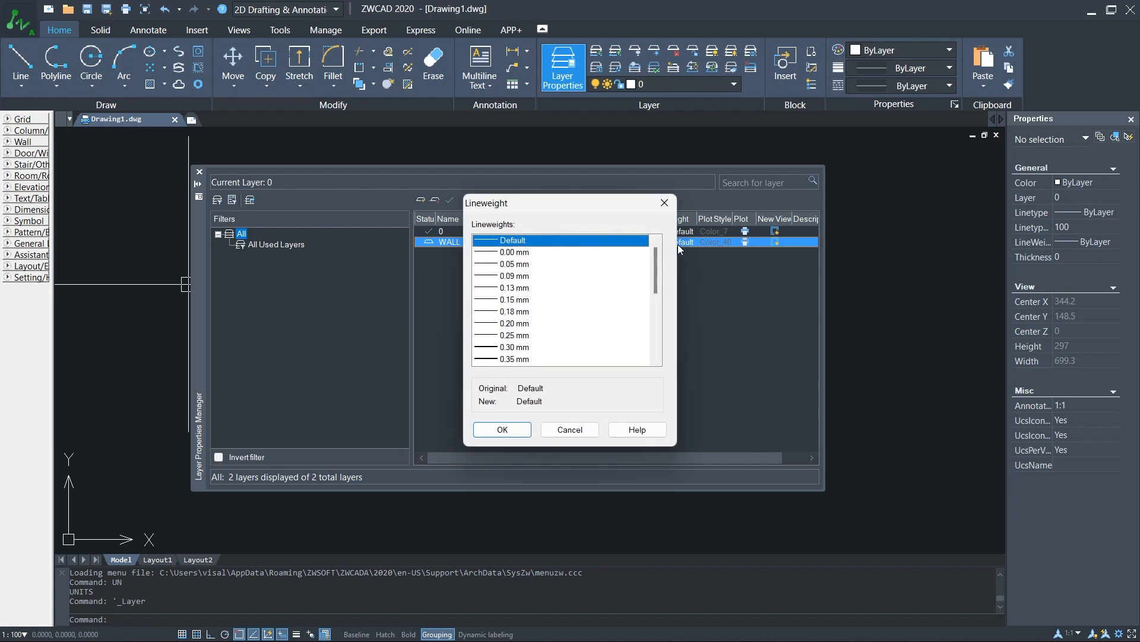
left_click(520, 313)
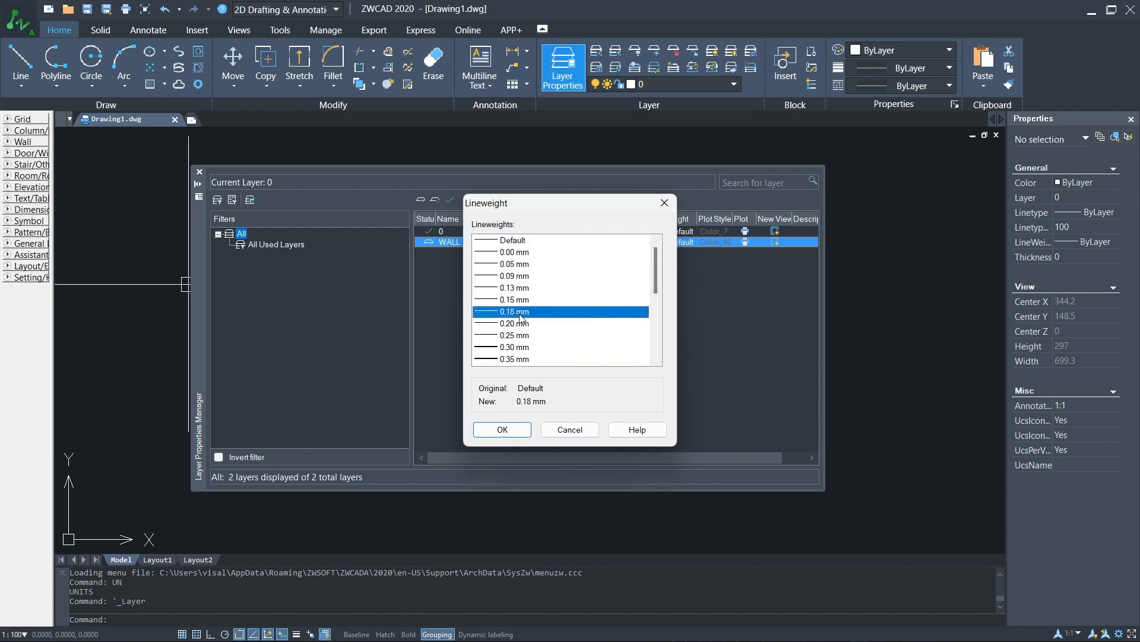
left_click(514, 429)
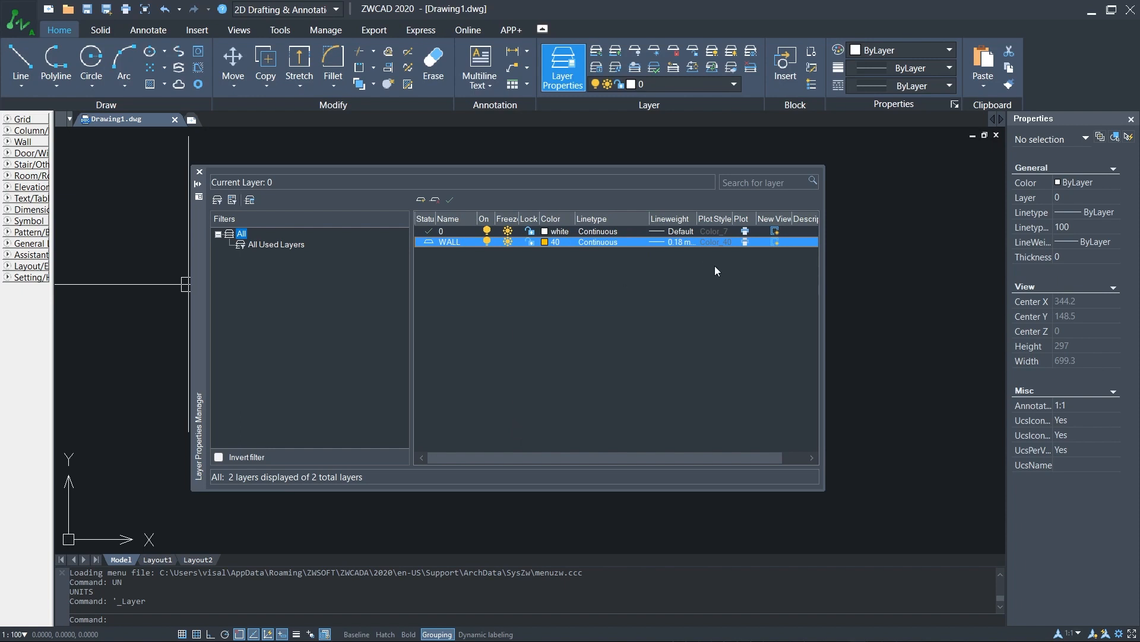
- Create a layer named HATCH with index color 253 and a lineweight of 0.00 mm
left_click(419, 200)
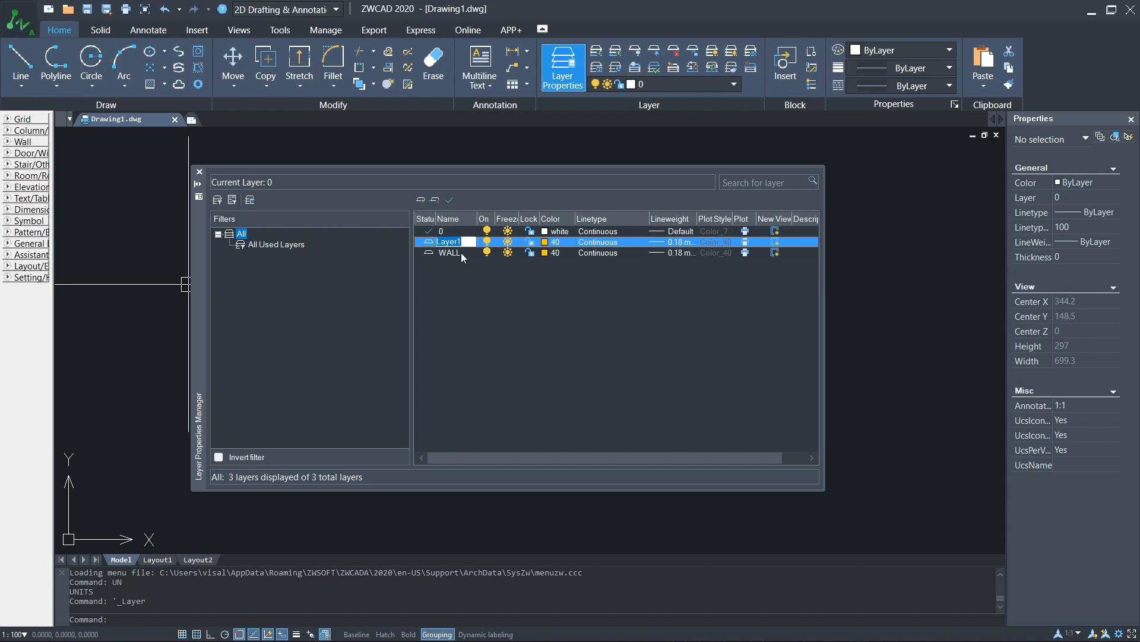
type("HATCH")
left_click(547, 244)
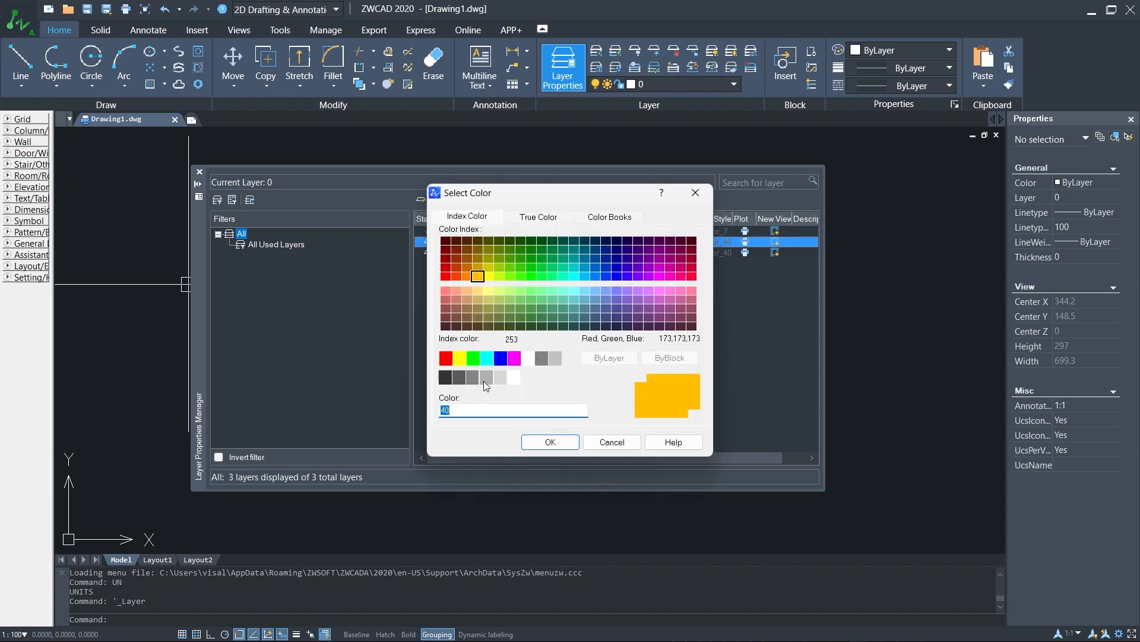
left_click(483, 380)
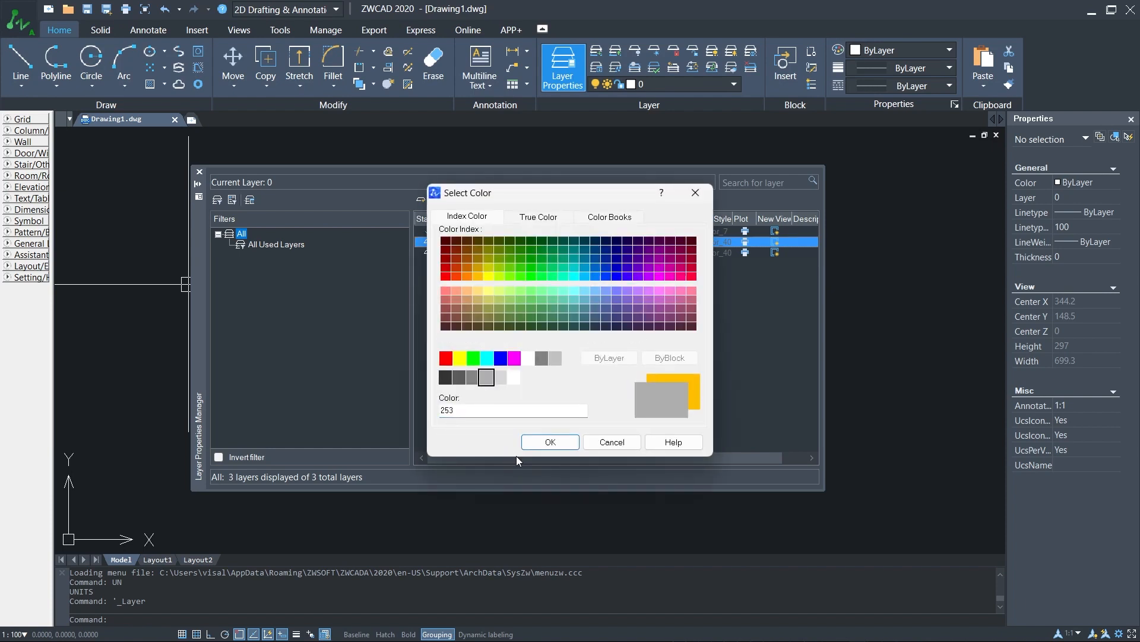
left_click(541, 445)
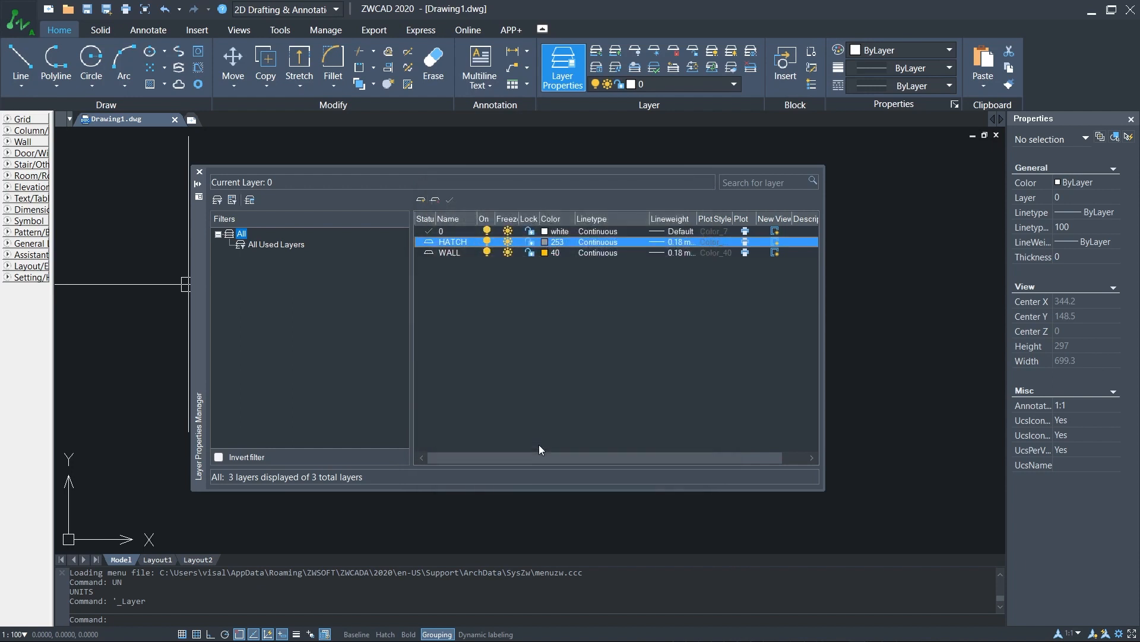
left_click(681, 243)
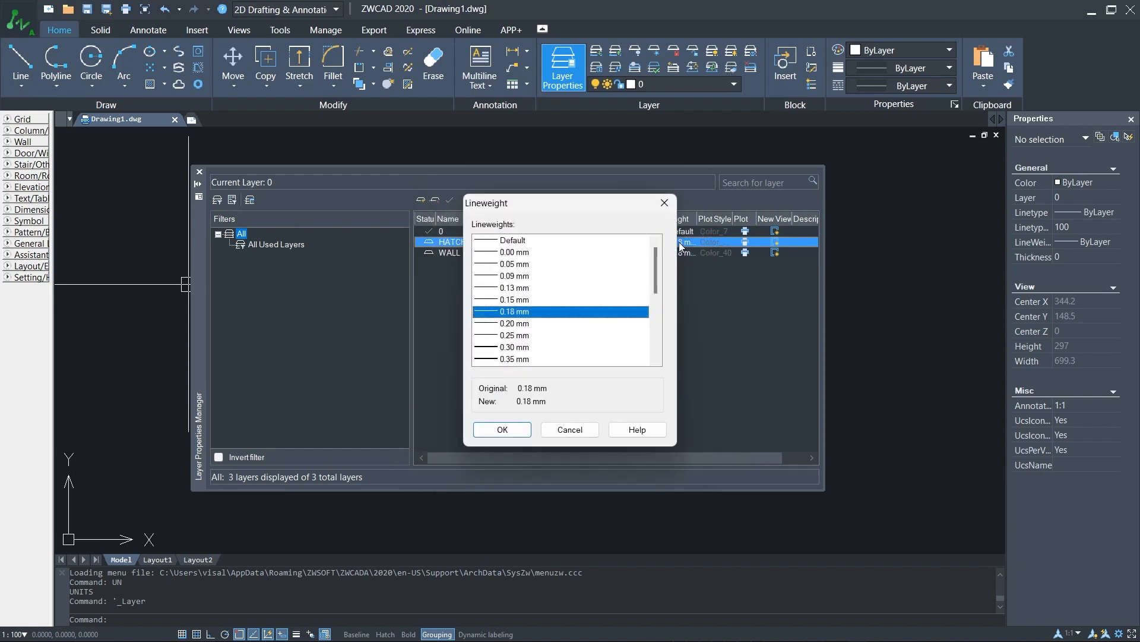
left_click(500, 252)
left_click(517, 427)
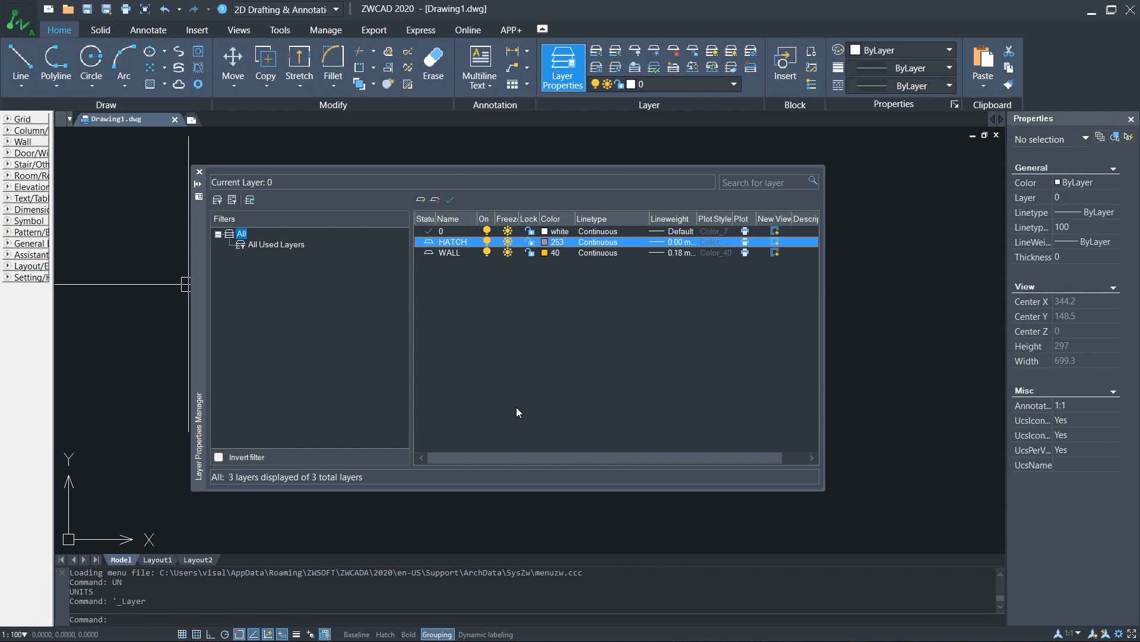
- Create a layer named DIM with index color 14 and a lineweight of 0.05 mm
left_click(421, 200)
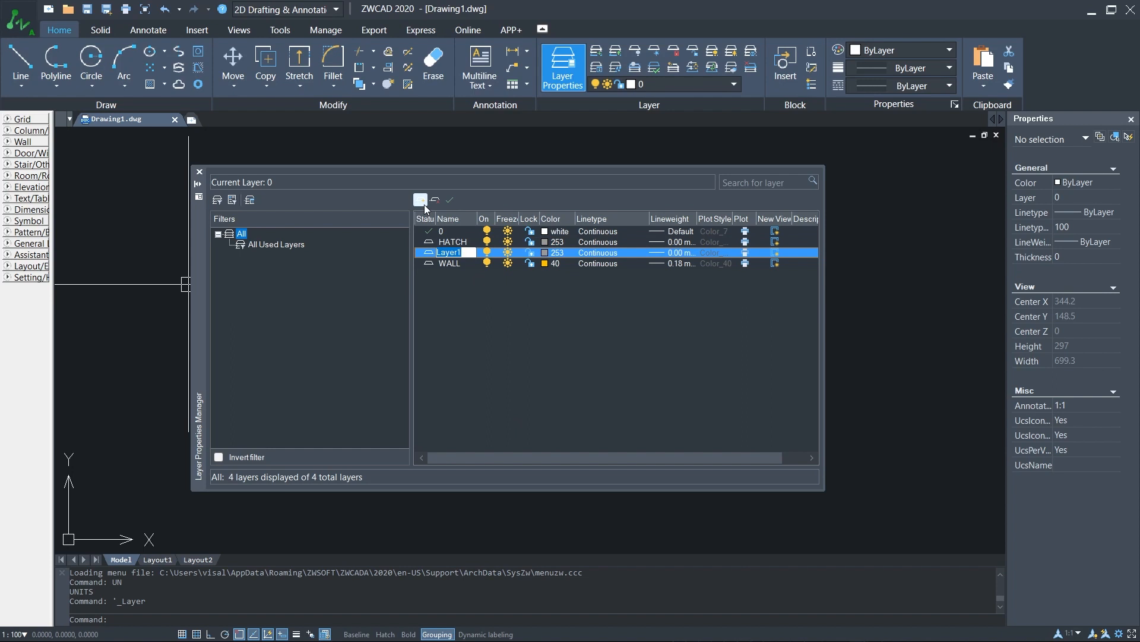
type("DIM")
key("Return")
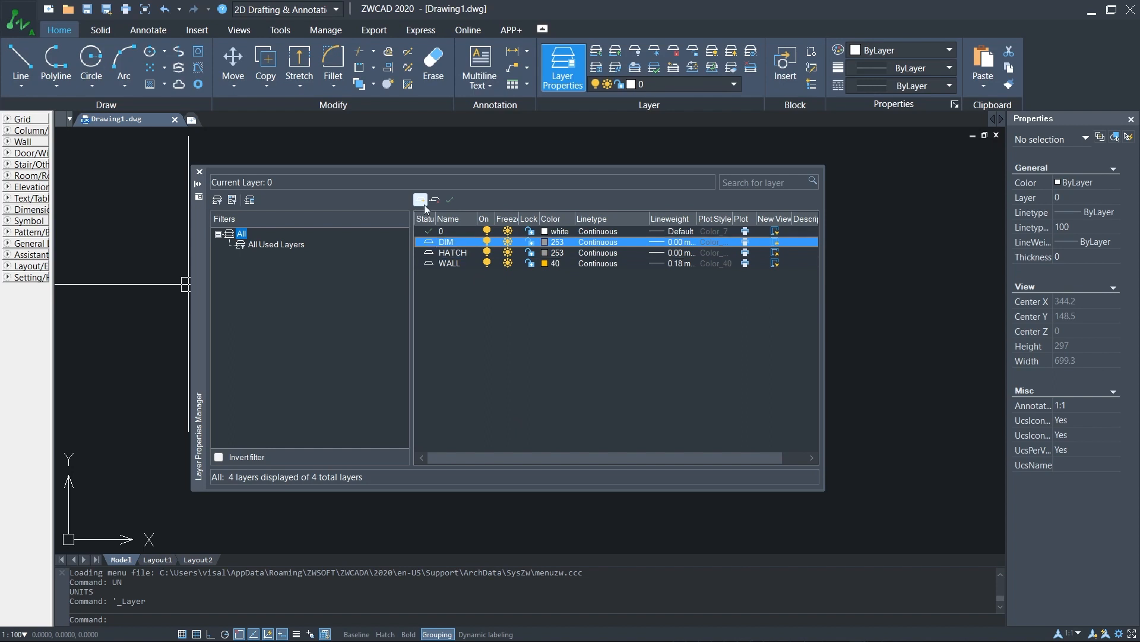
left_click(547, 241)
left_click(446, 258)
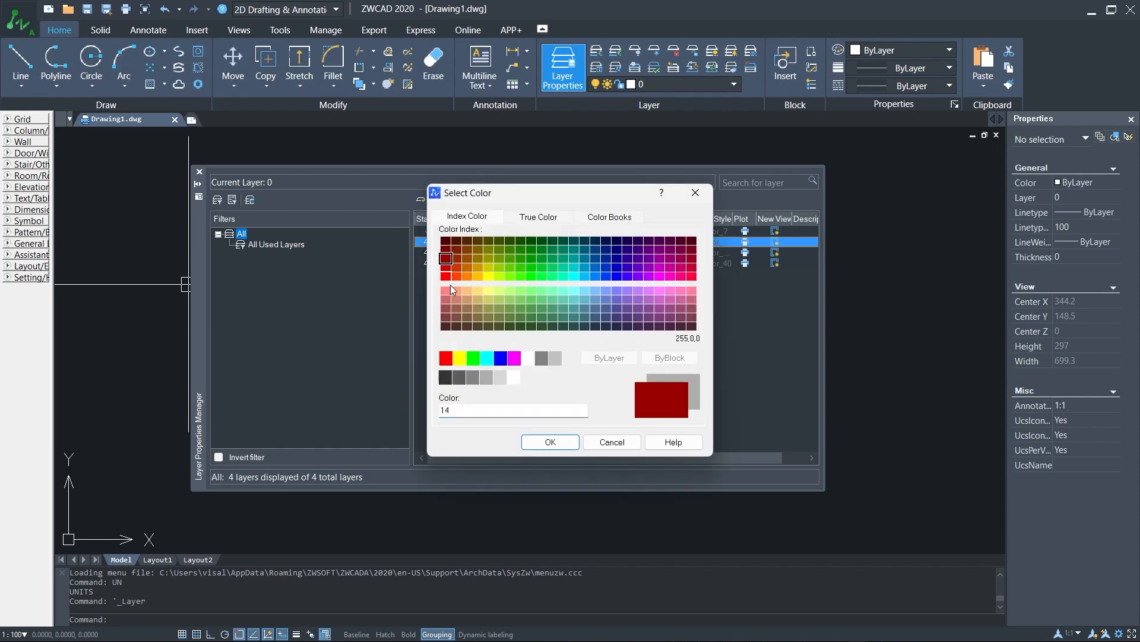
left_click(558, 441)
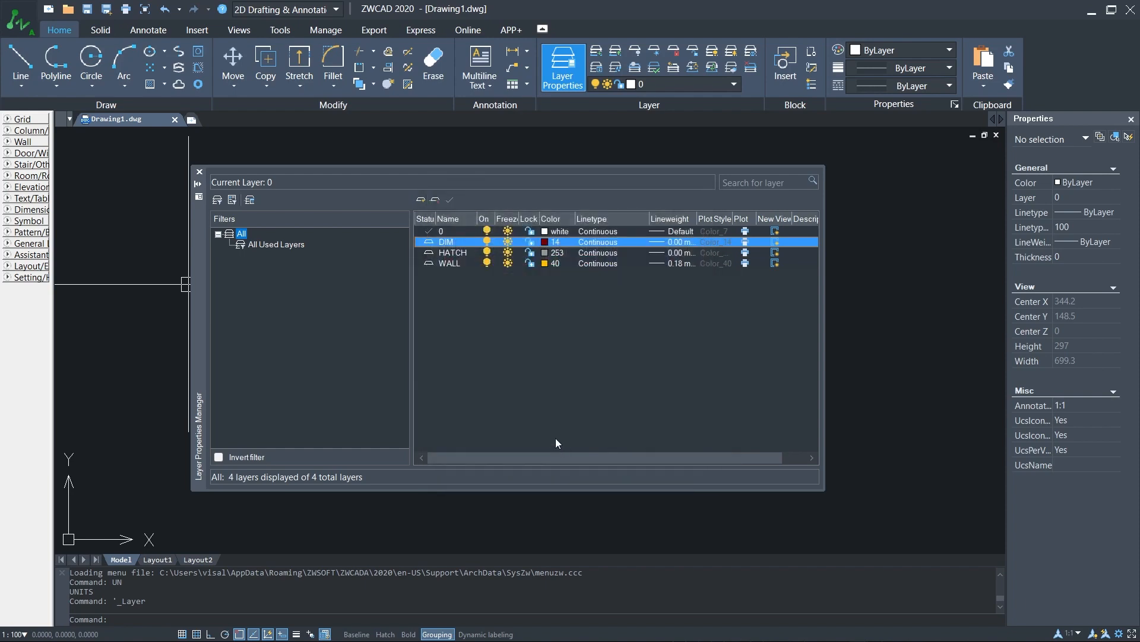
left_click(679, 243)
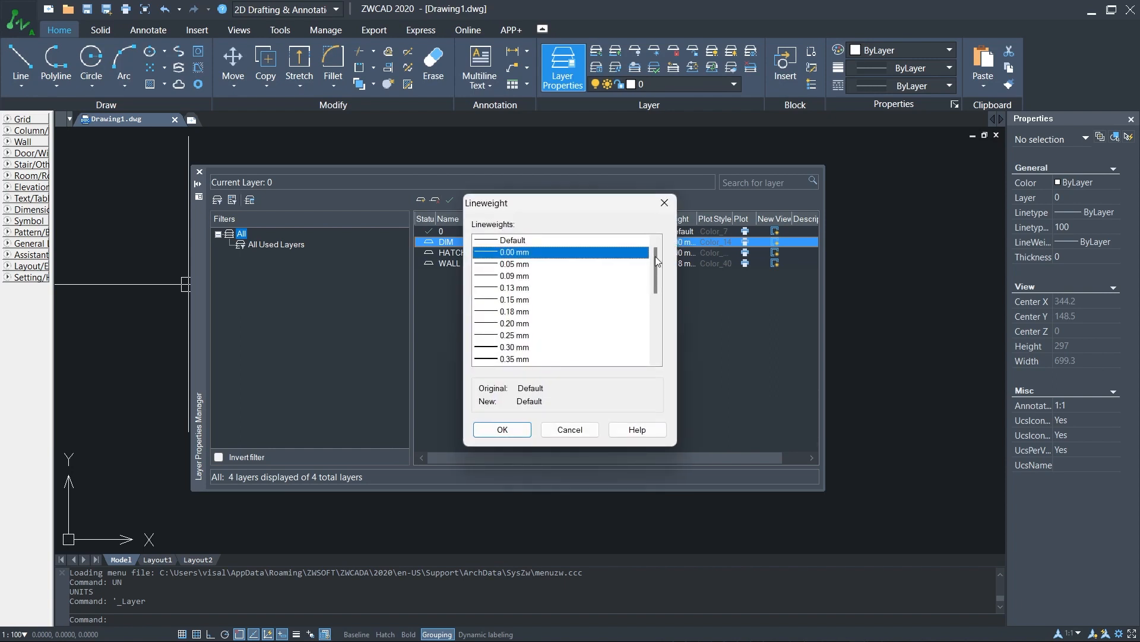
left_click(527, 266)
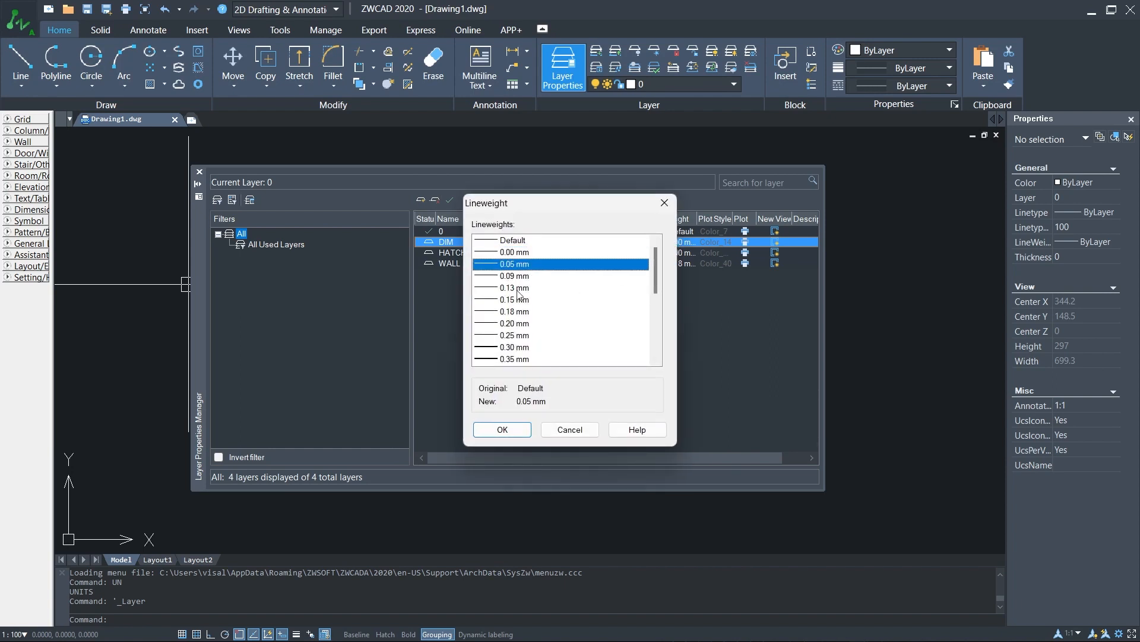
left_click(502, 432)
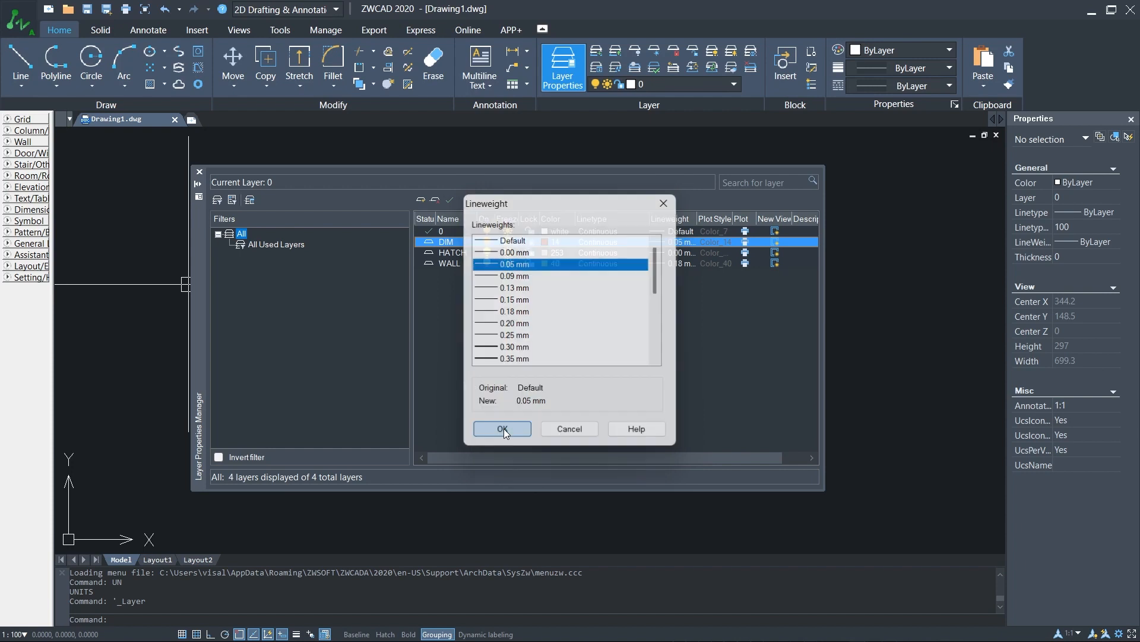
- Create a layer named TEXT and give it index color 130
left_click(420, 200)
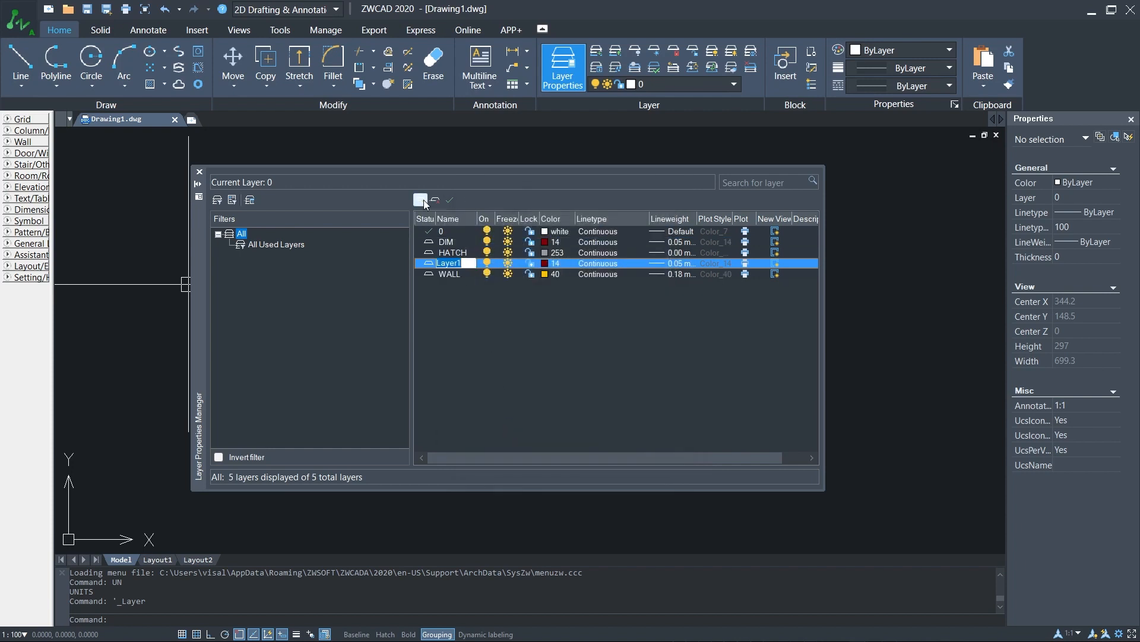
type("TEXT")
key("Return")
left_click(548, 263)
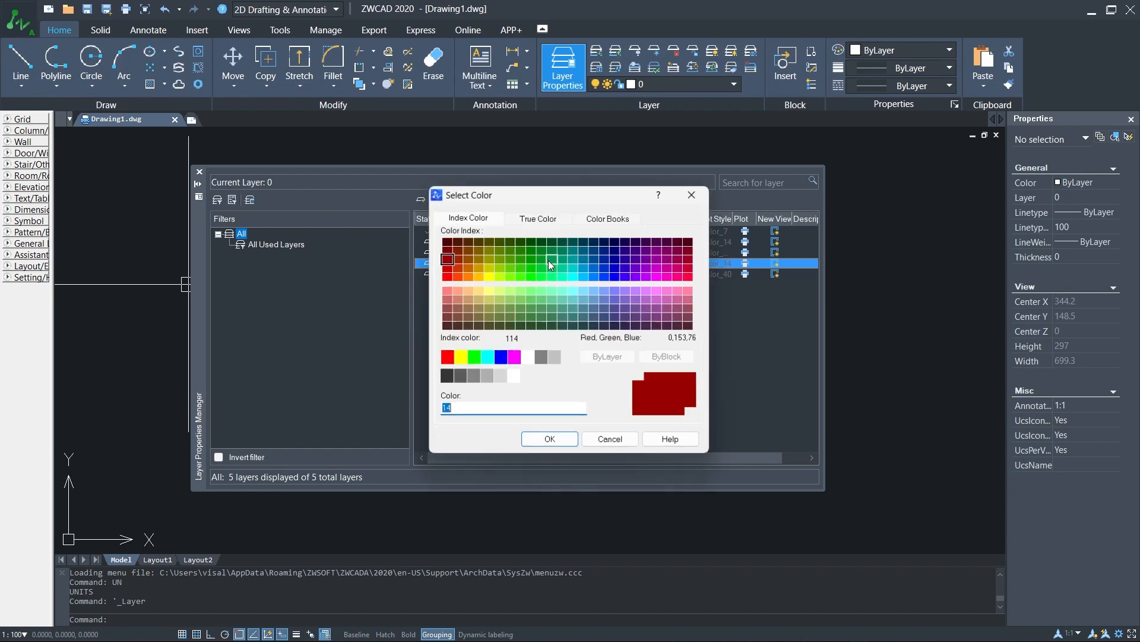
left_click(576, 276)
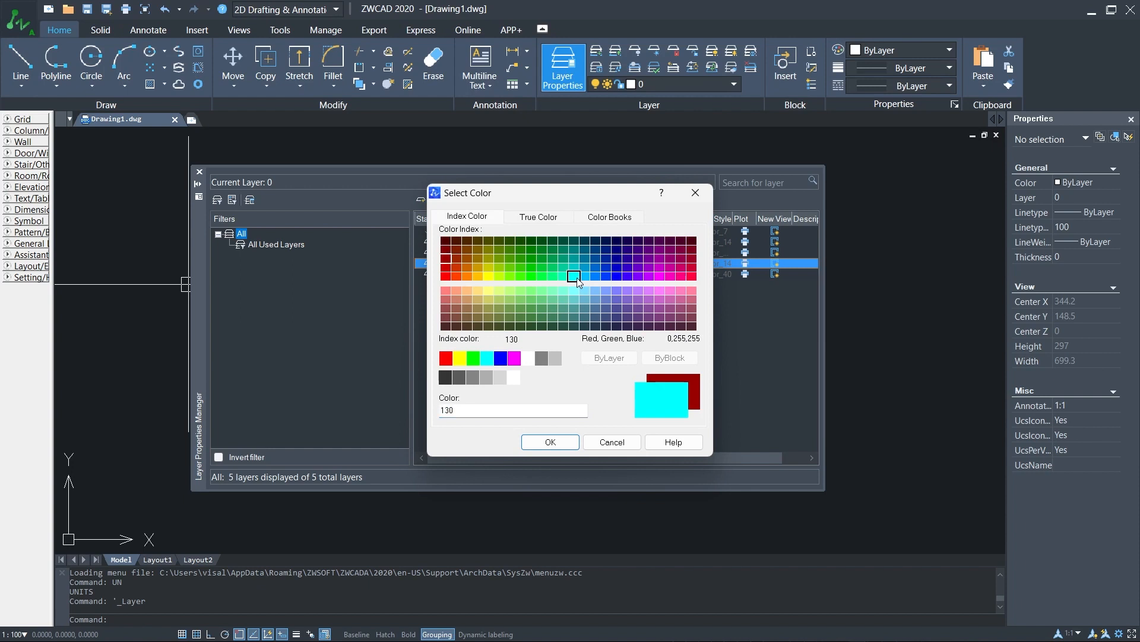
left_click(526, 444)
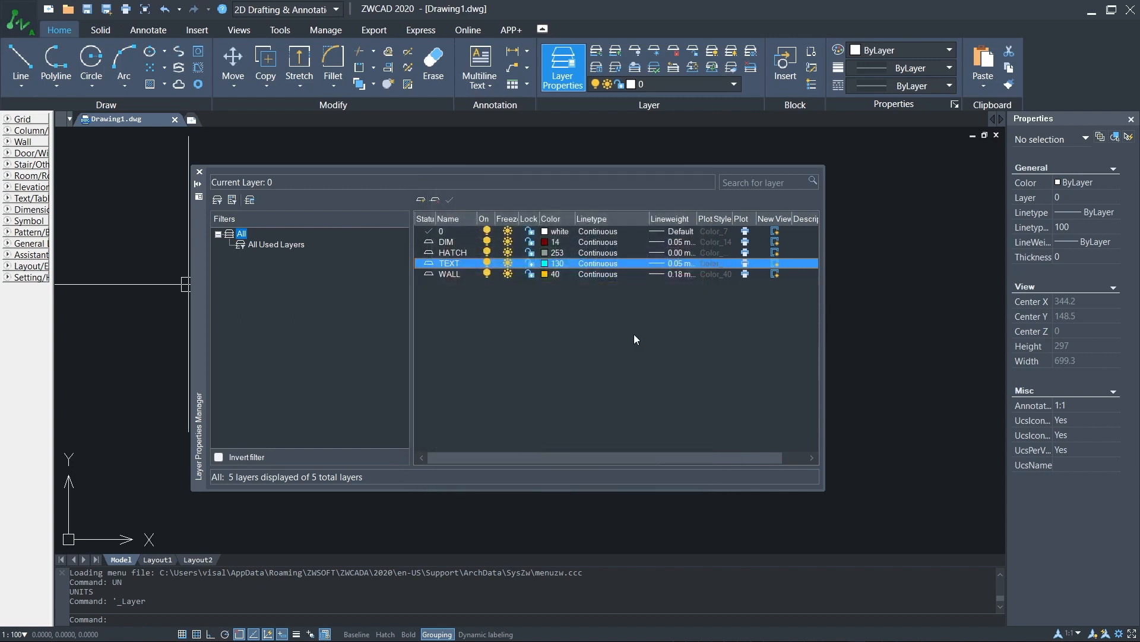
- Set the TEXT layer's lineweight to 0.20 mm and close the Layer Properties Manager
left_click(664, 264)
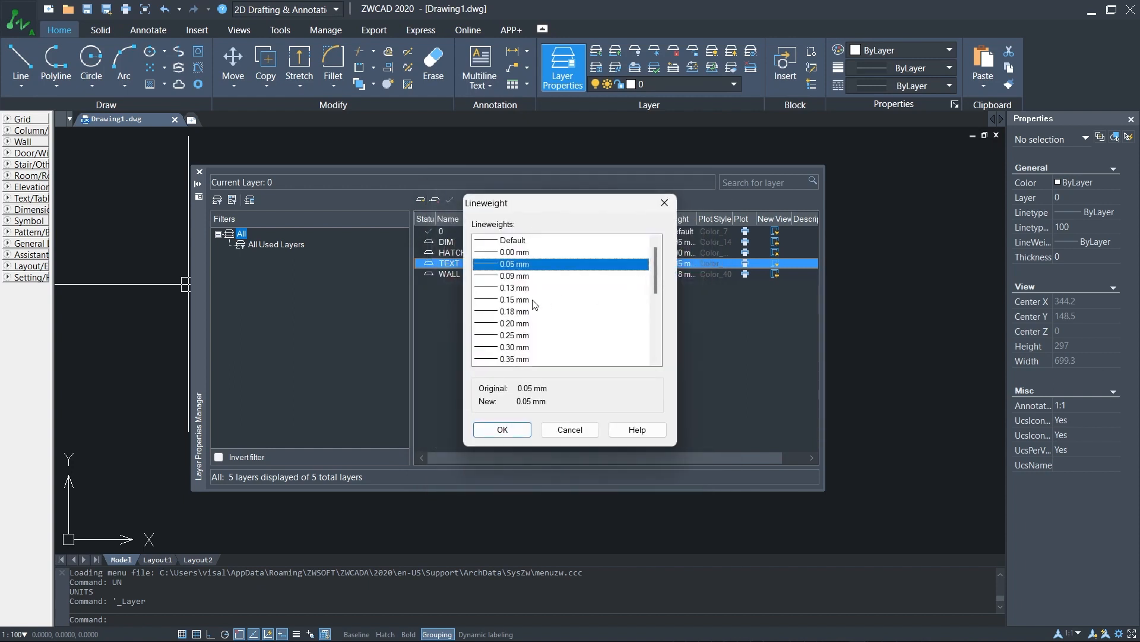
left_click(514, 325)
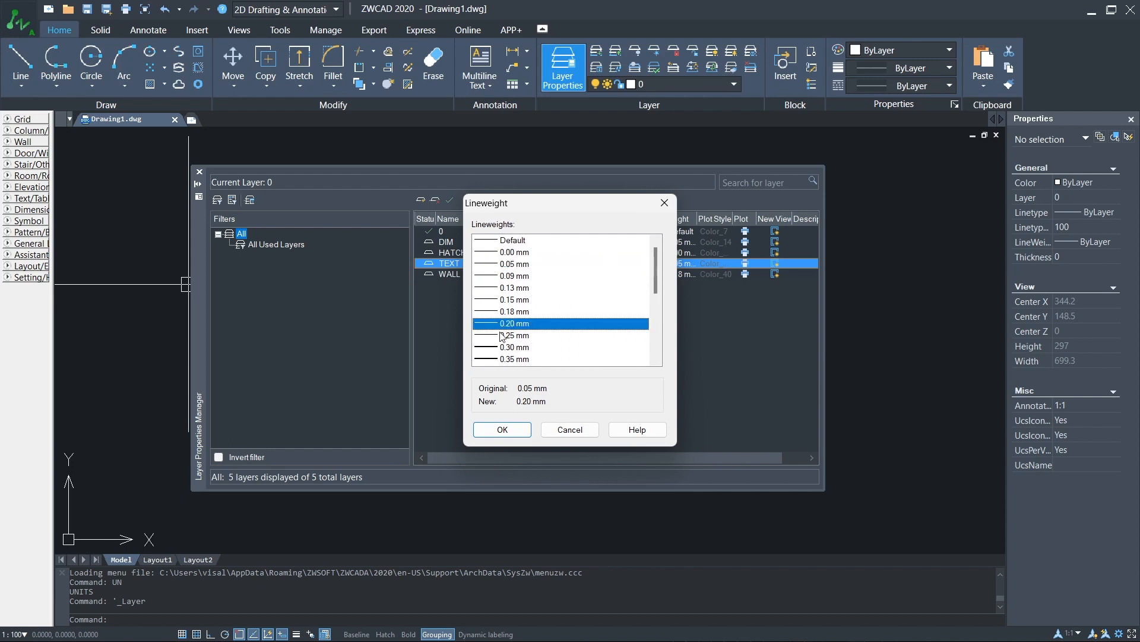
left_click(530, 434)
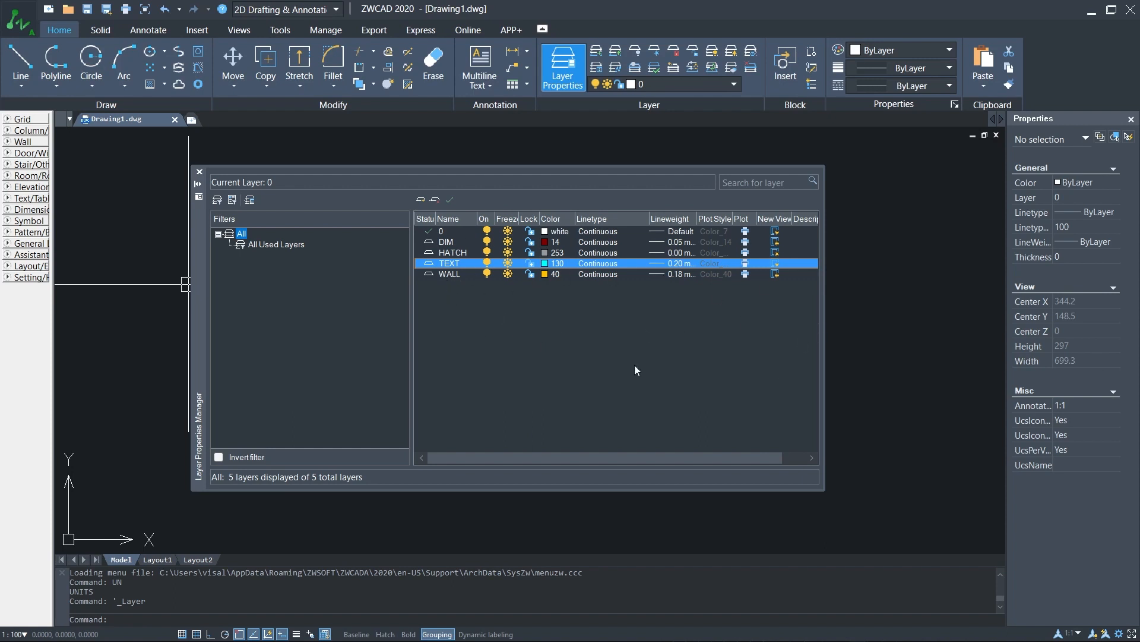
left_click(199, 171)
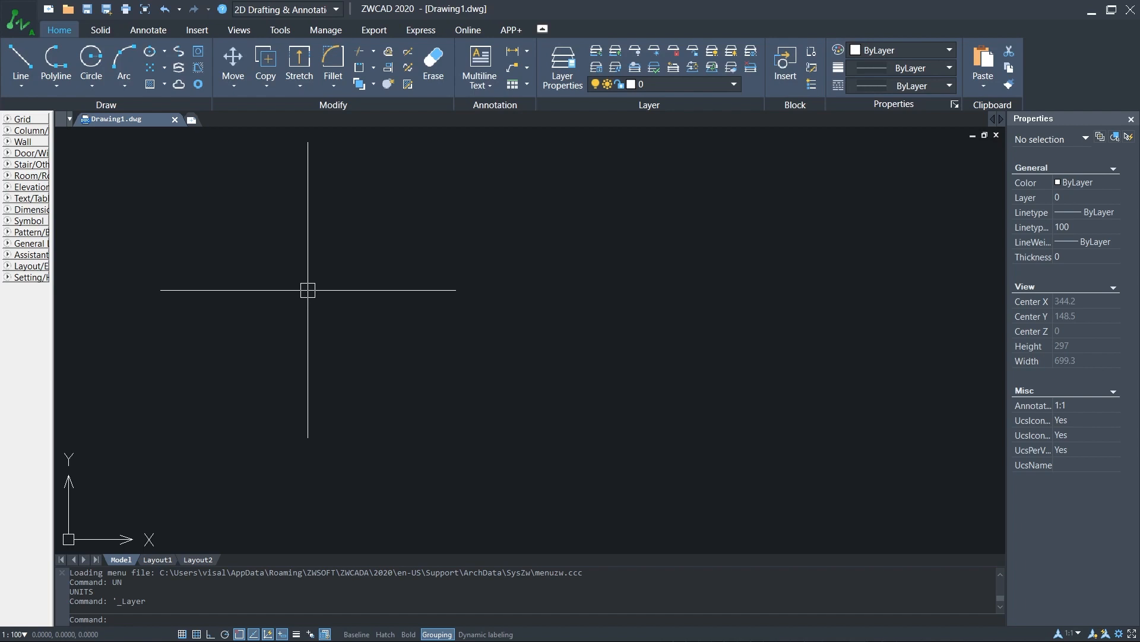
- Draw one vertical construction line (XLINE) in the left part of the drawing area
type("XL")
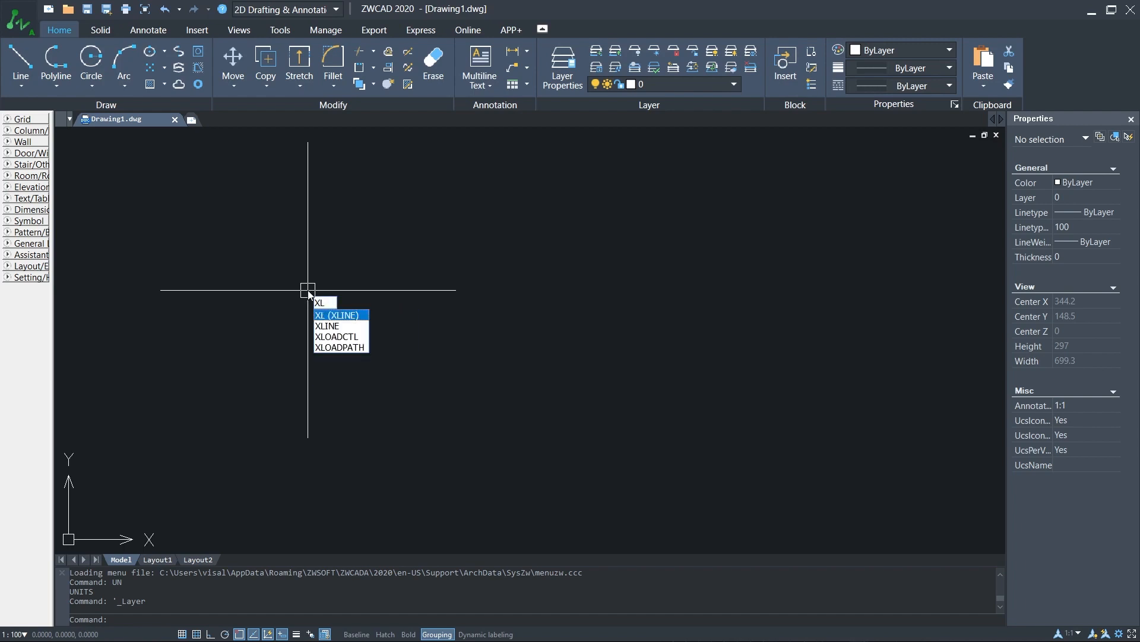
key("Return")
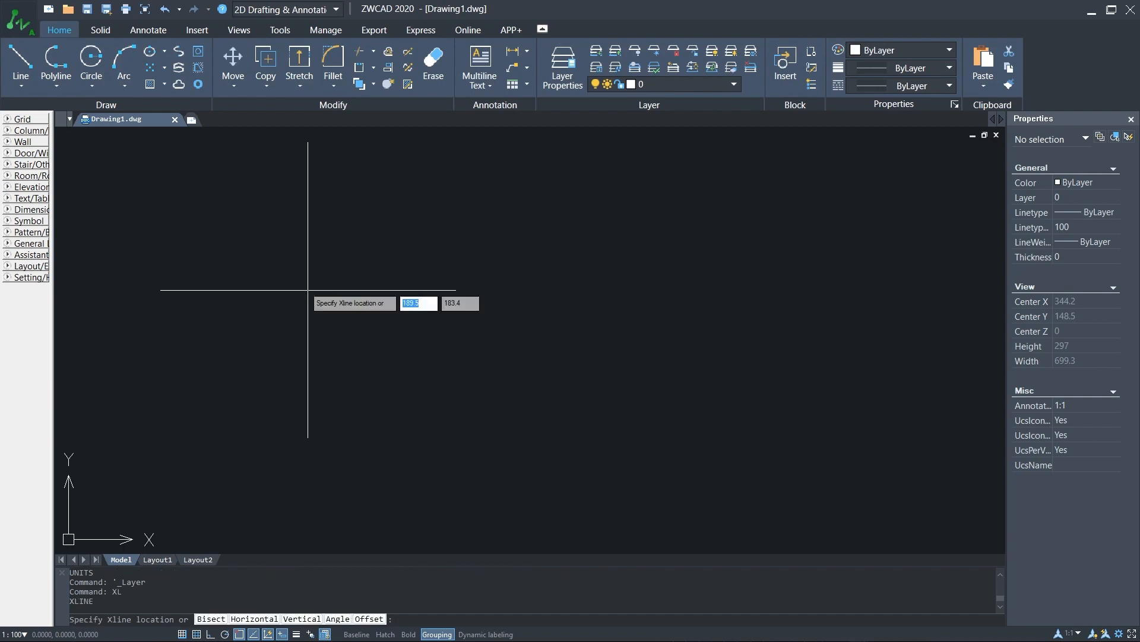
type("V")
key("Return")
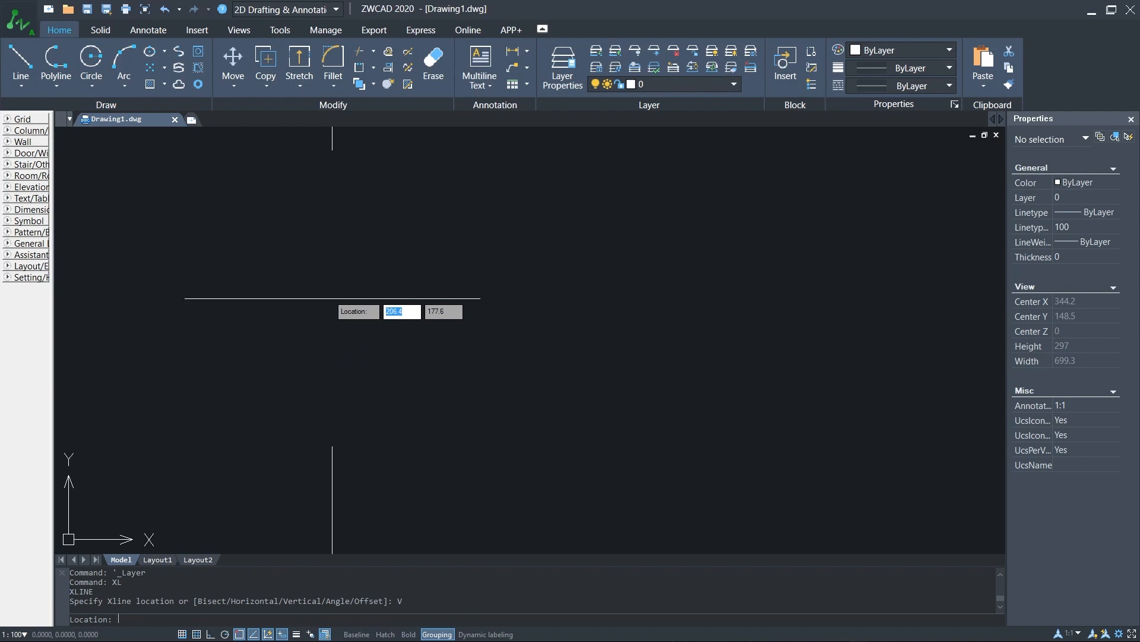
left_click(346, 277)
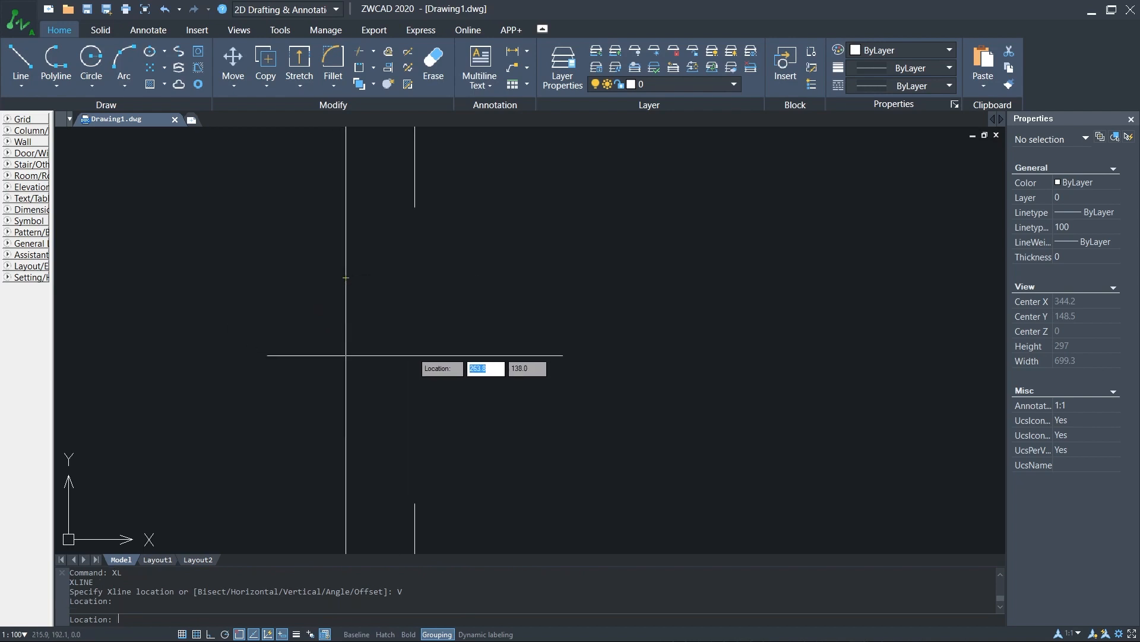
key("Escape")
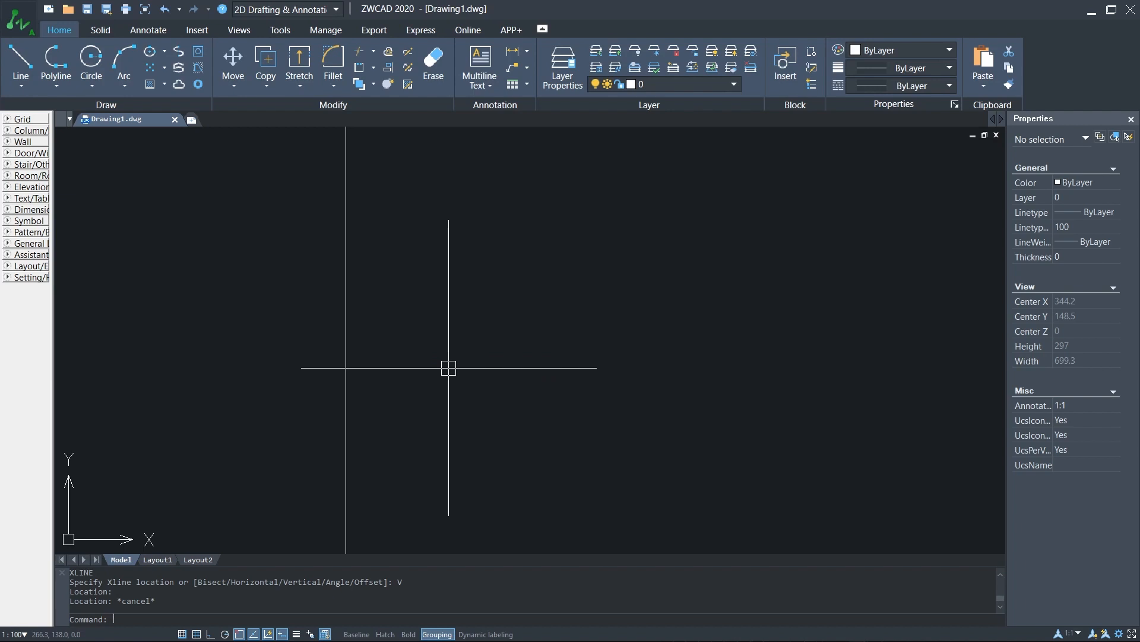
- Offset the vertical construction line 23 units to its right to form the wall thickness
type("off")
key("Return")
type("2")
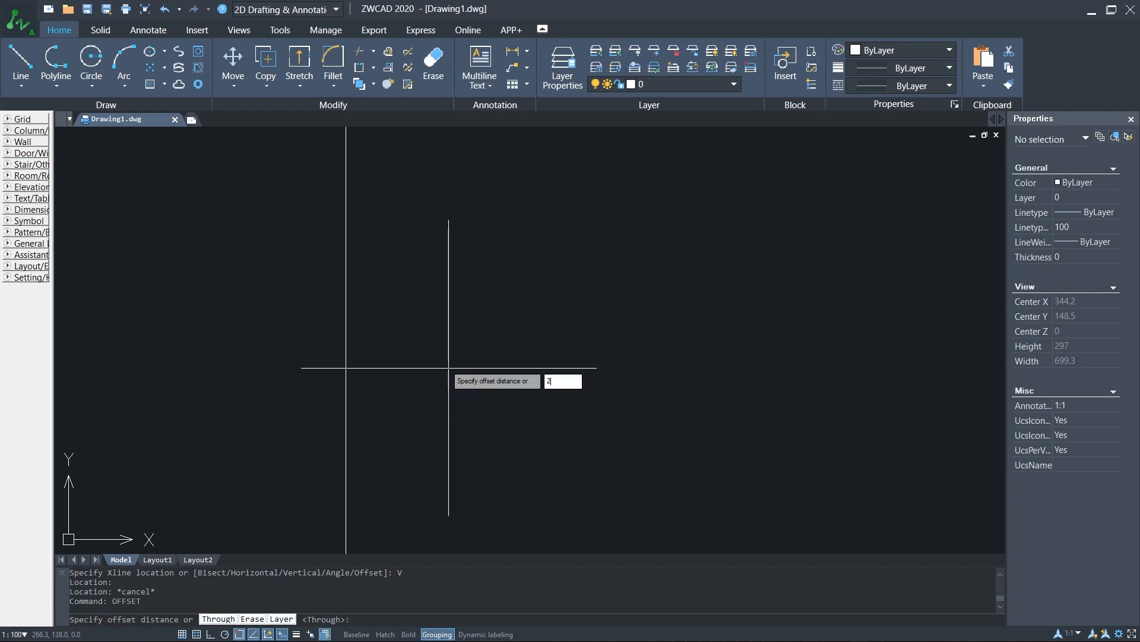
type("3")
key("Return")
left_click(346, 351)
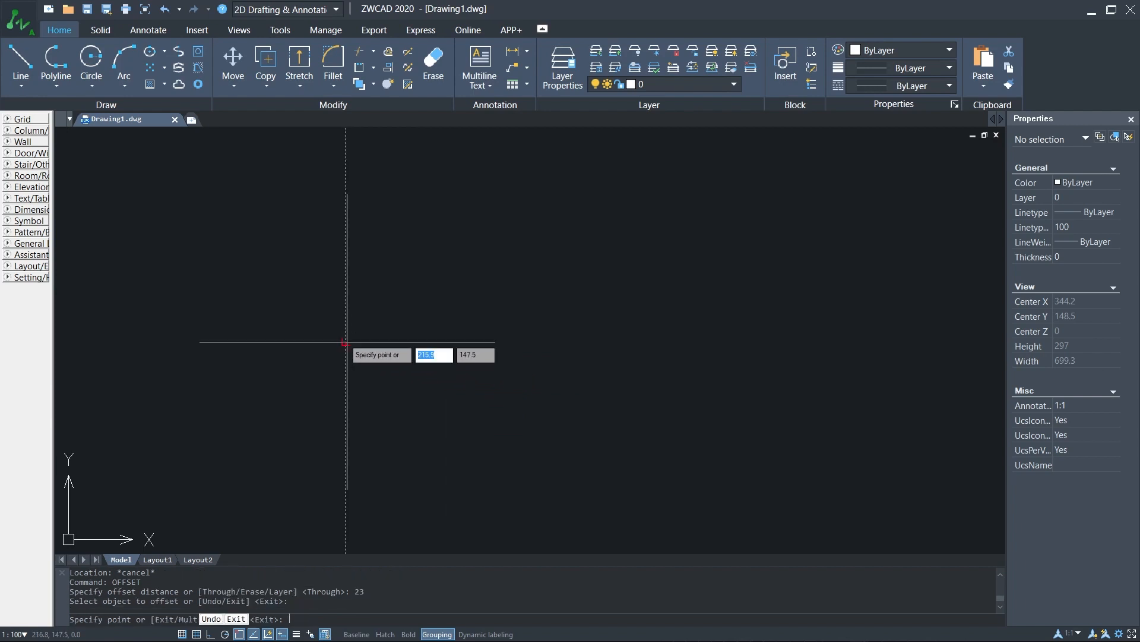
left_click(418, 344)
key("Escape")
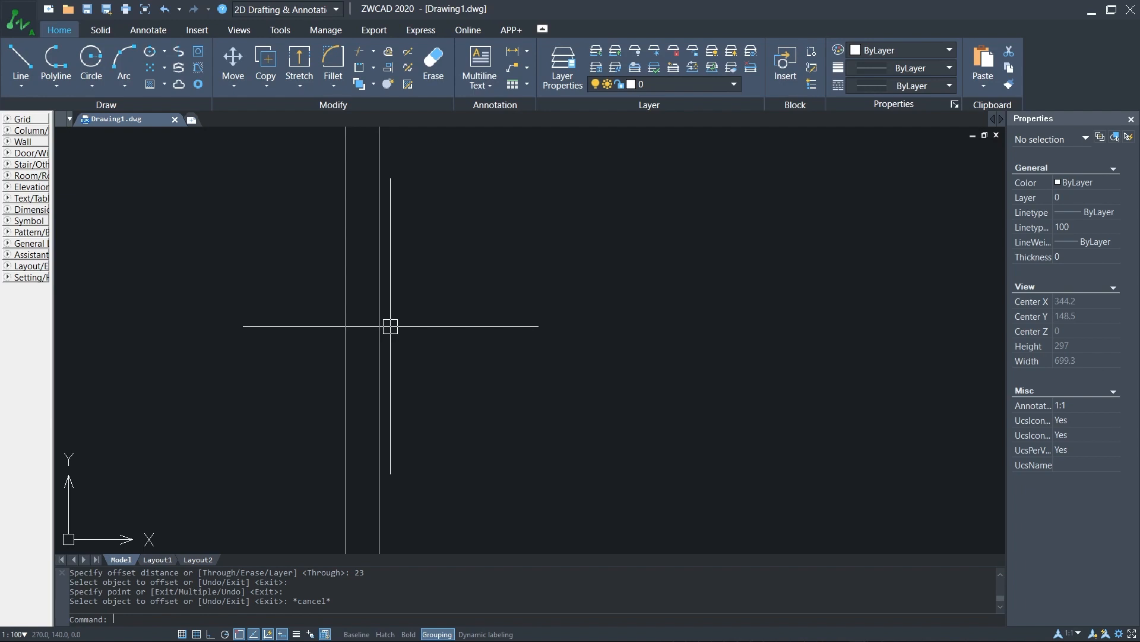
- Draw a horizontal construction line crossing the two vertical lines
scroll(390, 326, "down", 2)
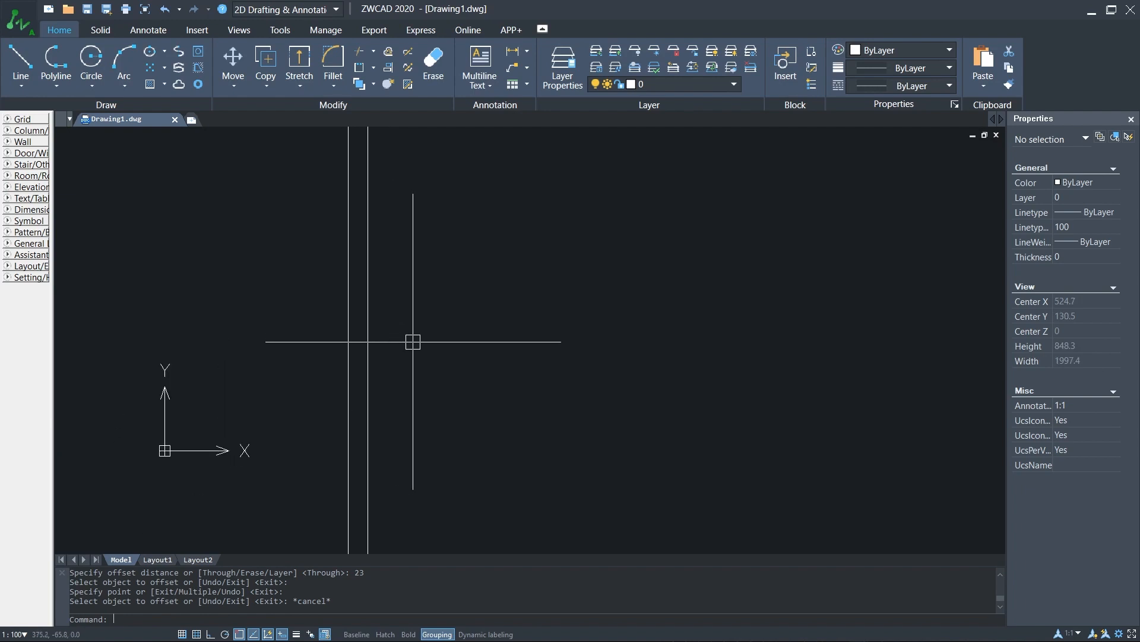
type("XL")
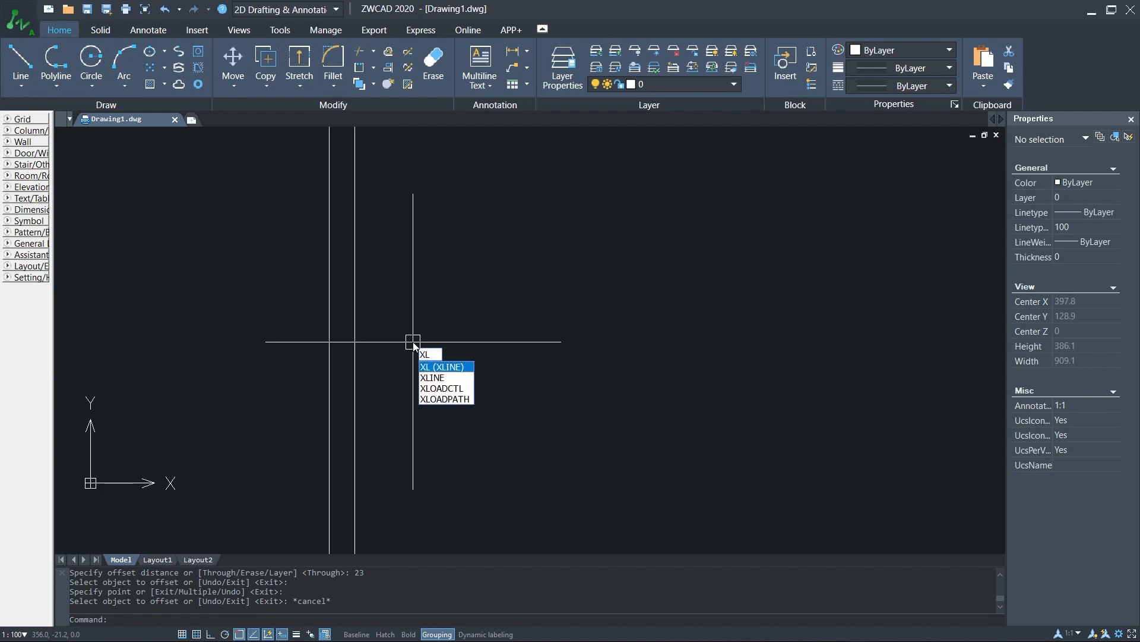
key("Return")
type("H")
key("Return")
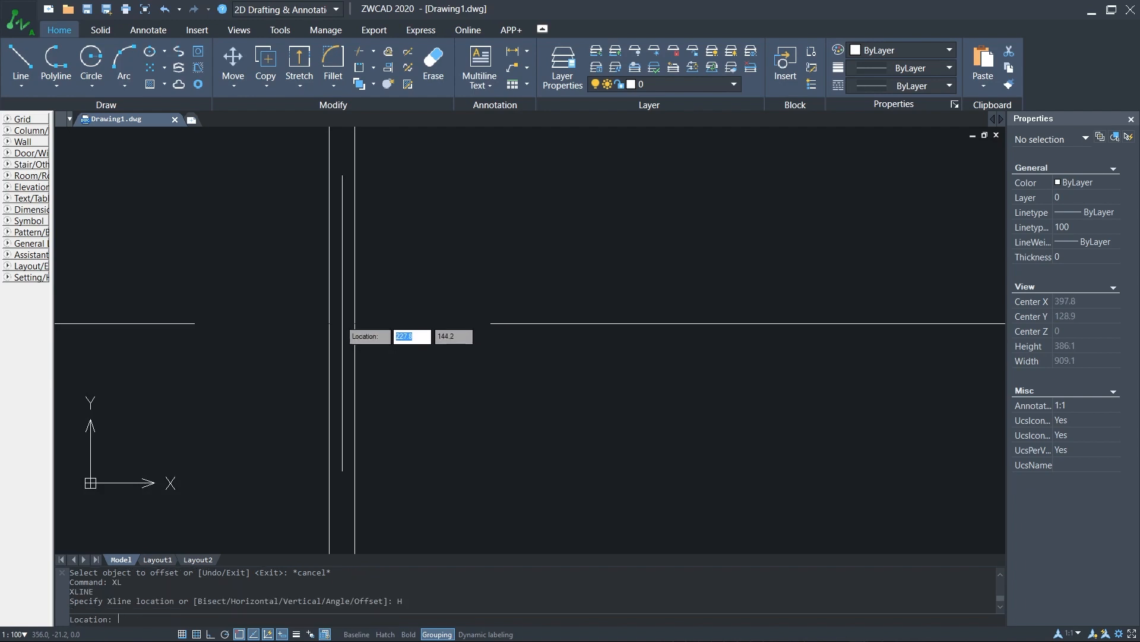
left_click(356, 320)
key("Escape")
scroll(377, 411, "down", 3)
scroll(379, 356, "up", 4)
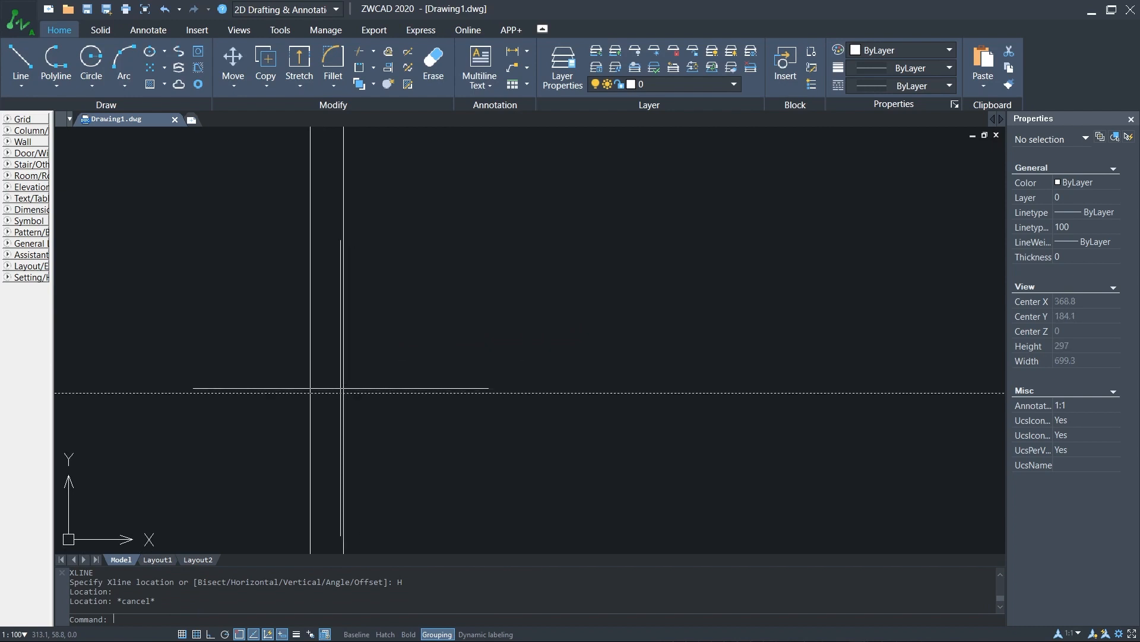
- Offset the horizontal construction line 23 units upward
type("OF")
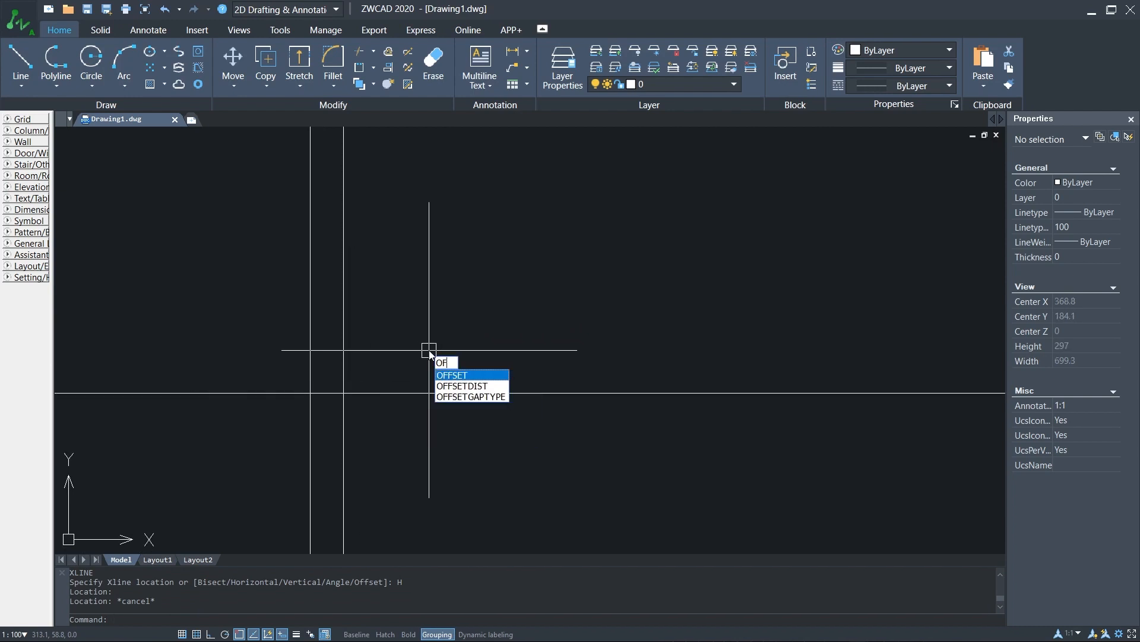
key("Return")
type("2")
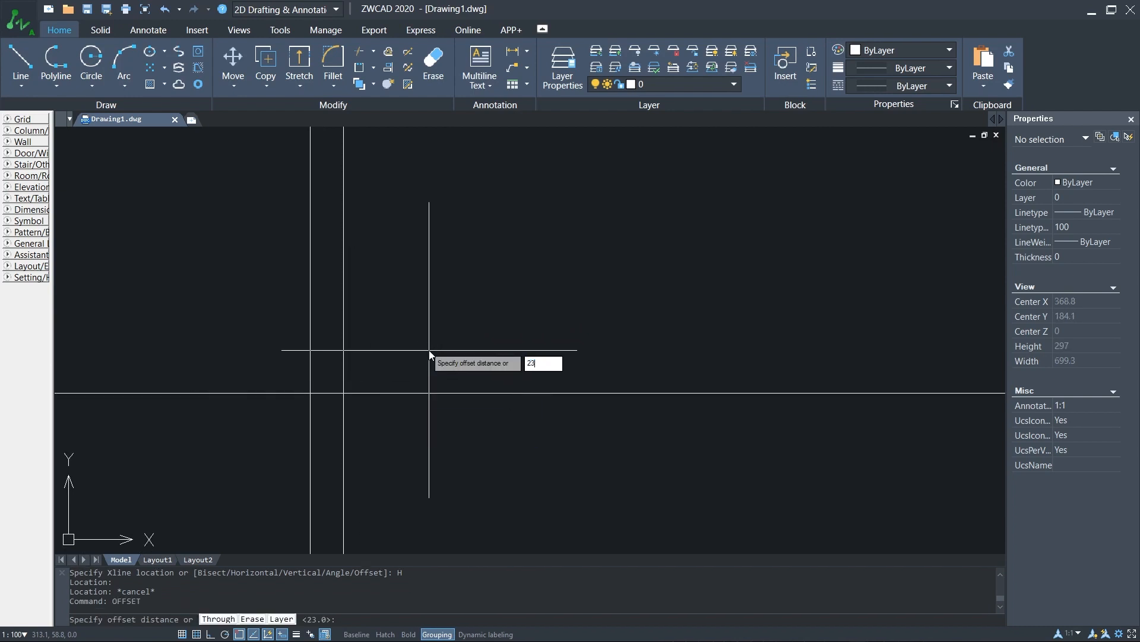
type("3")
key("Return")
left_click(453, 390)
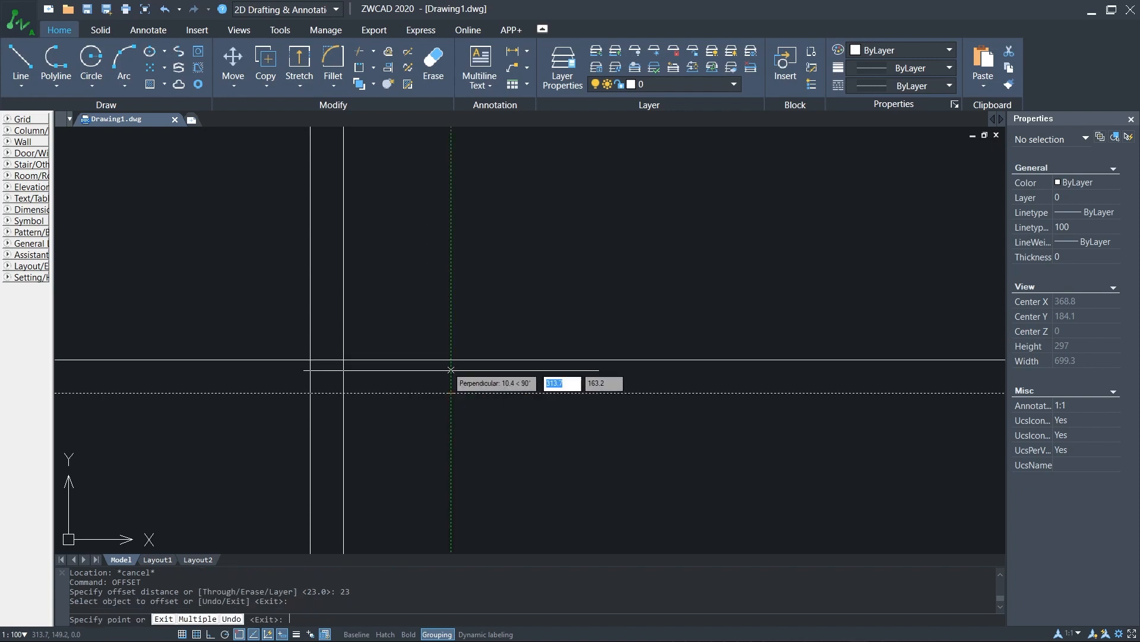
left_click(451, 351)
key("Escape")
scroll(344, 395, "up", 2)
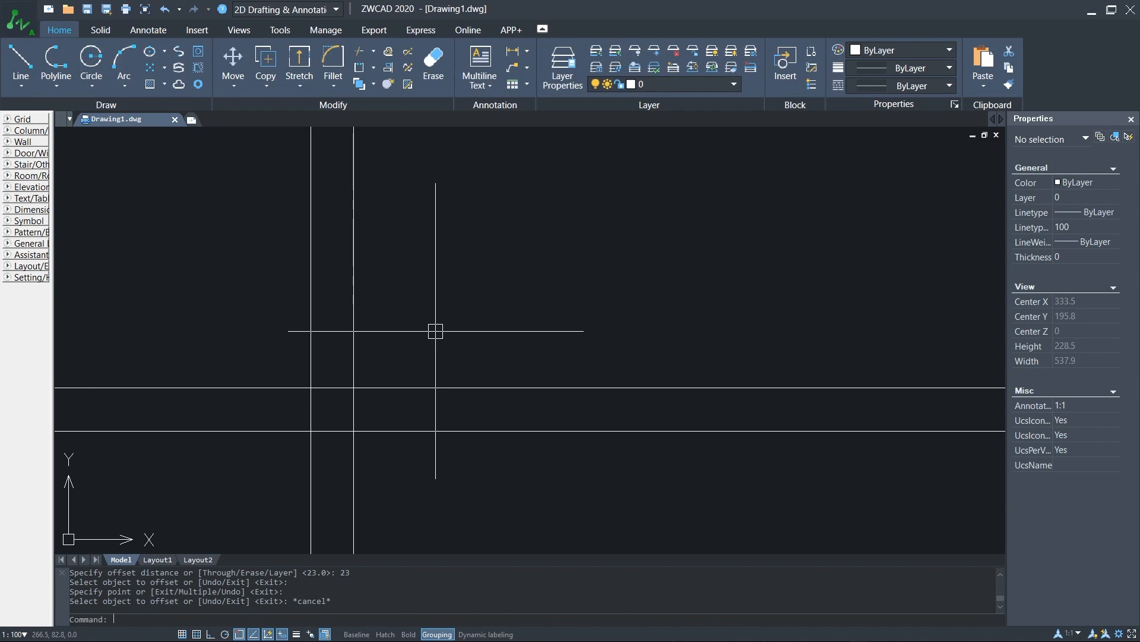
- Fillet the upper horizontal line and the right vertical line with radius 0 into the inner wall corner
type("f")
key("Return")
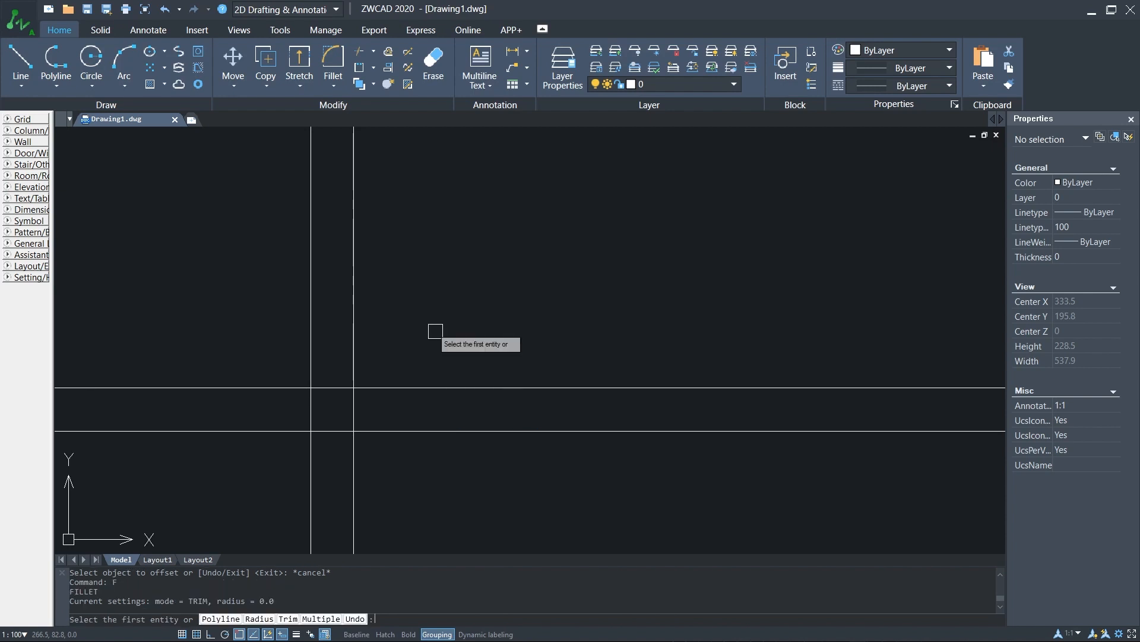
left_click(409, 387)
left_click(353, 347)
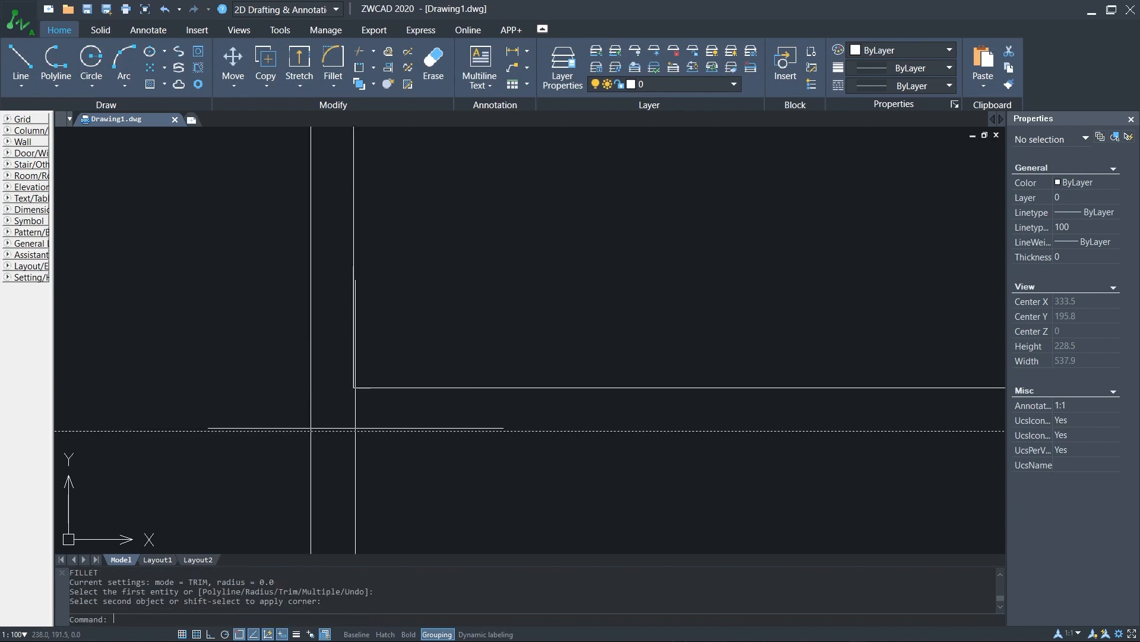
- Fillet the lower horizontal line and the left vertical line with radius 0 into the outer wall corner
key("Return")
left_click(311, 409)
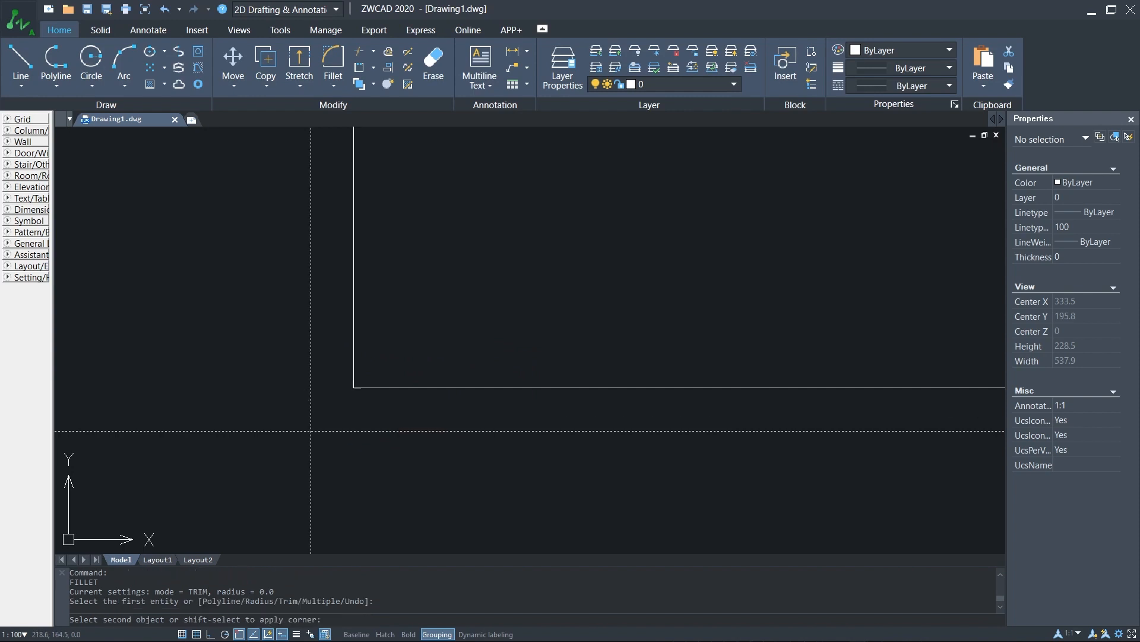
left_click(314, 399)
scroll(310, 415, "down", 5)
scroll(438, 366, "down", 3)
scroll(400, 383, "up", 4)
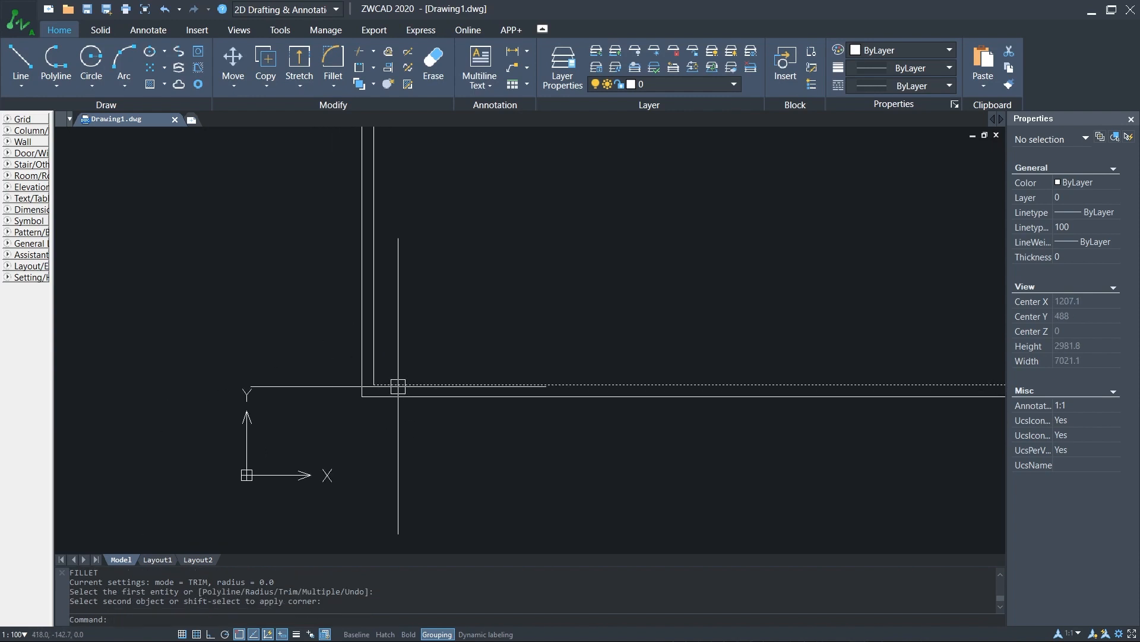
scroll(398, 386, "up", 3)
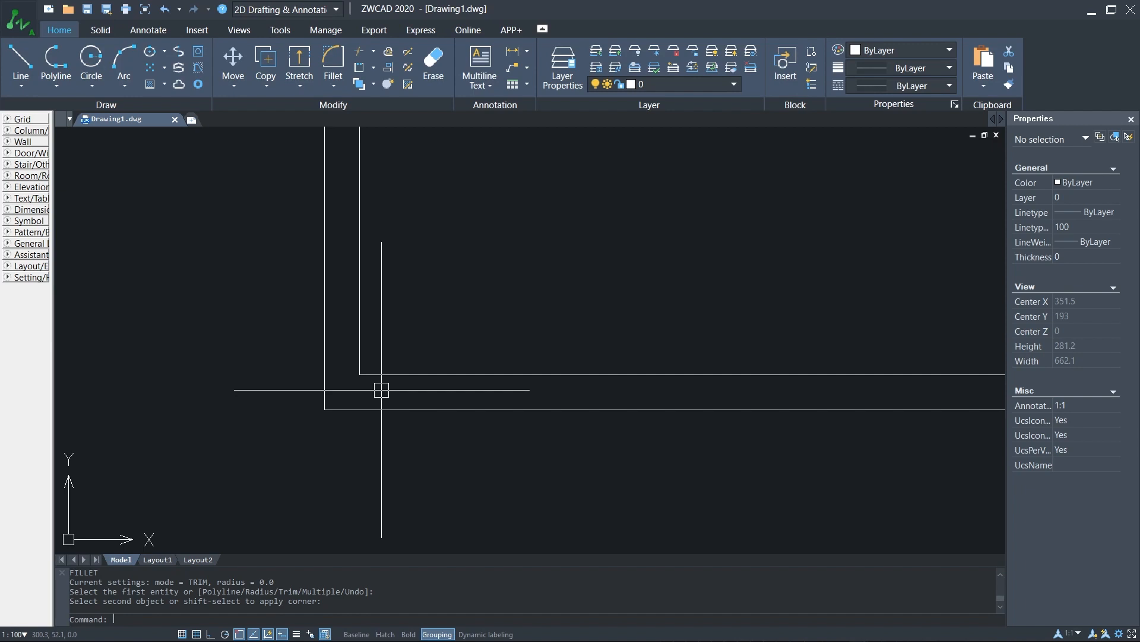
scroll(370, 437, "down", 2)
scroll(379, 342, "up", 2)
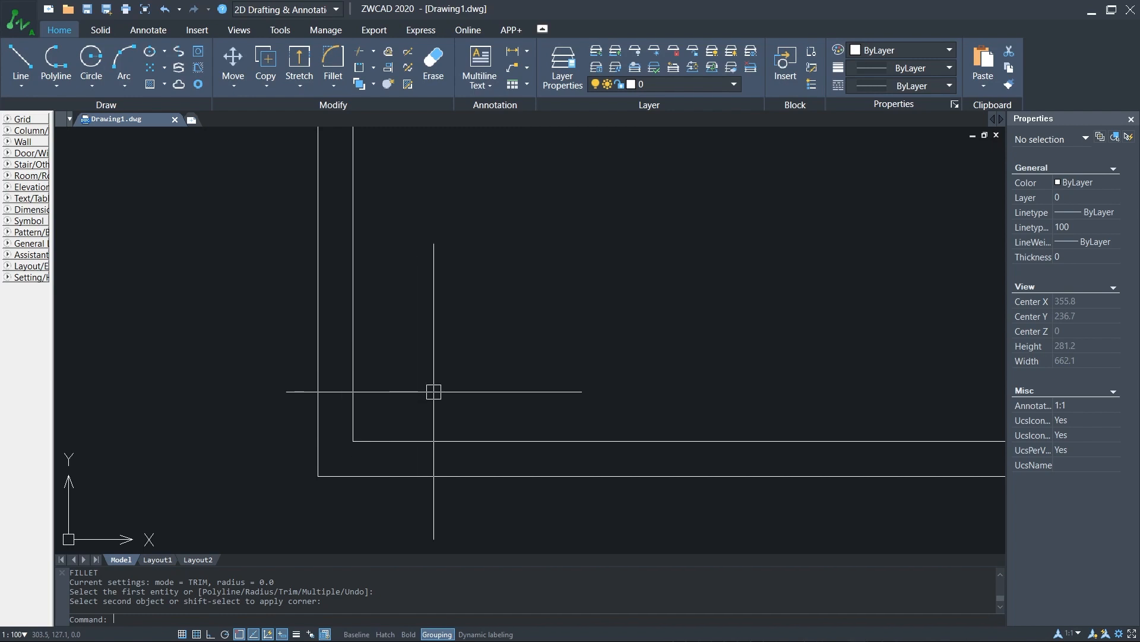
- Offset the inner horizontal wall line 400 units upward to set the room's inside depth
type("OF")
key("Return")
type("400")
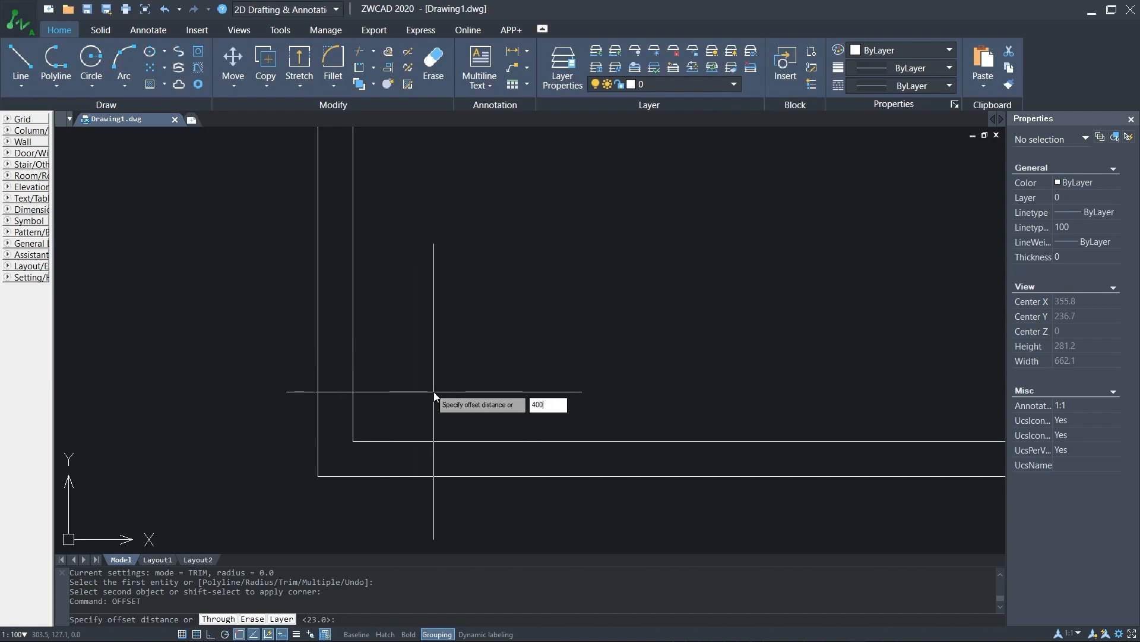
key("Return")
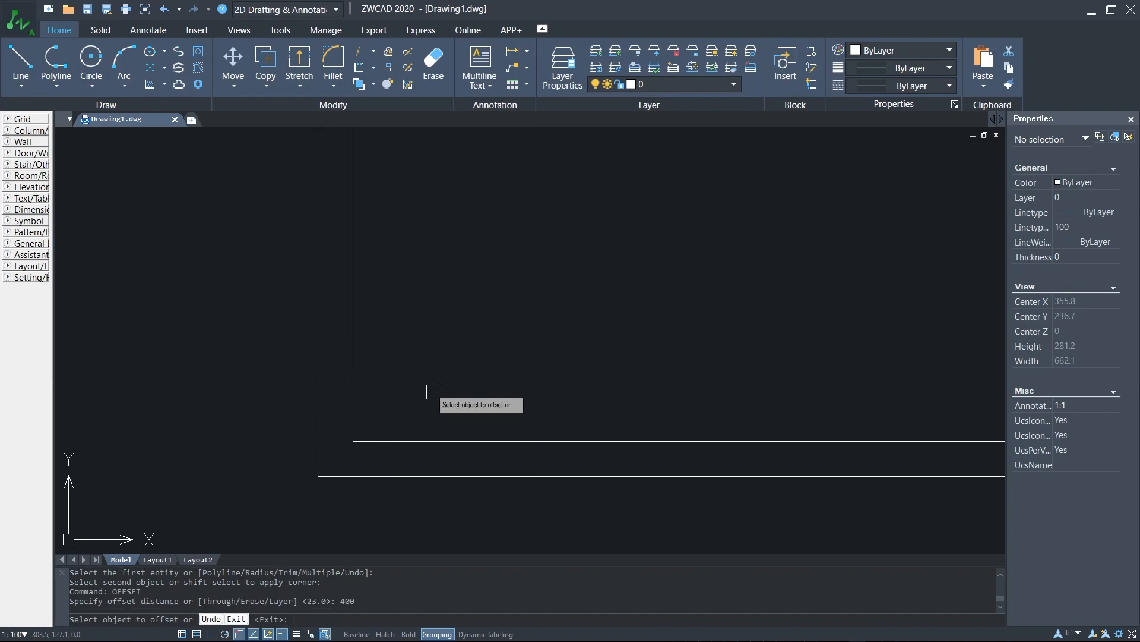
left_click(428, 440)
left_click(440, 338)
scroll(425, 341, "down", 3)
key("Escape")
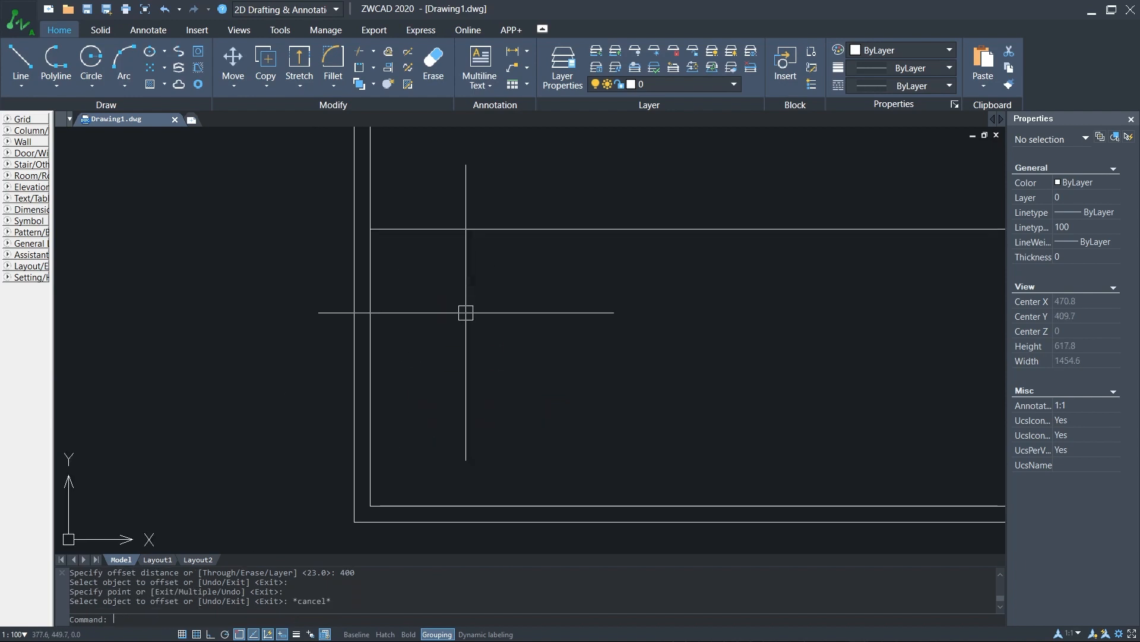
- Offset the inner left vertical wall line 314 units to the right to set the room's inside width
mouse_move(462, 318)
middle_mouse_down()
mouse_move(415, 295)
mouse_move(381, 297)
middle_mouse_up()
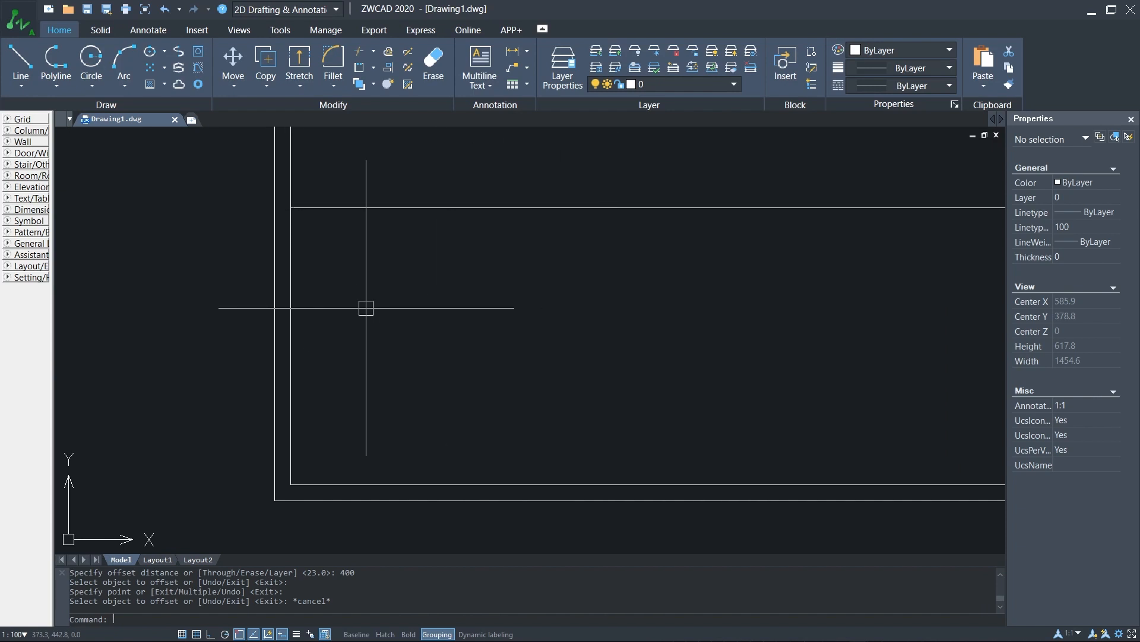
type("of")
key("Return")
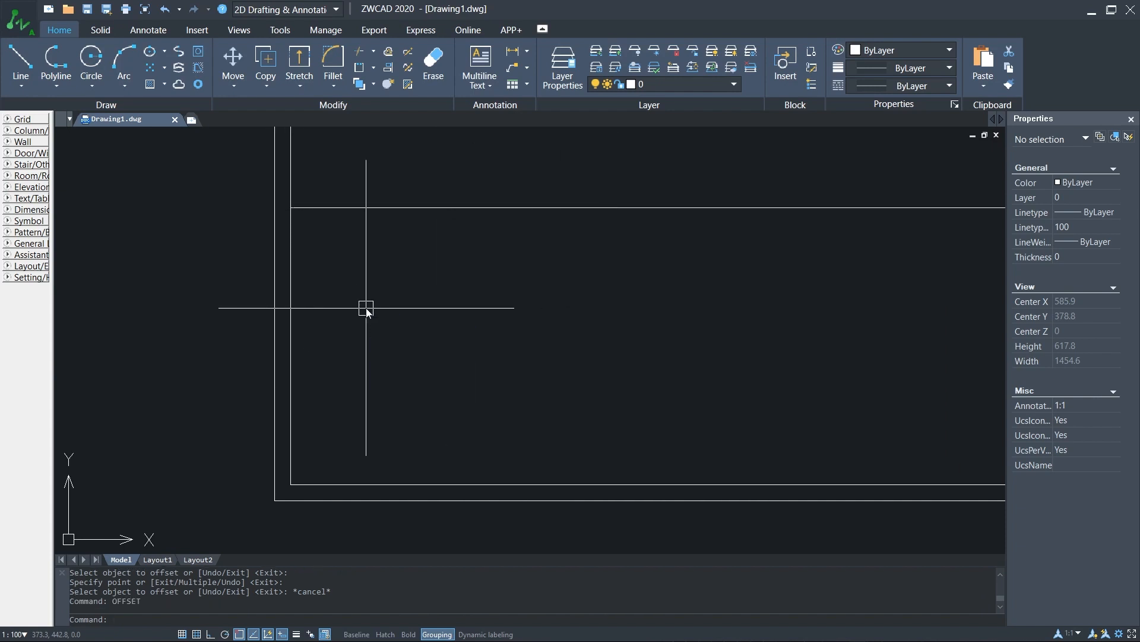
type("314")
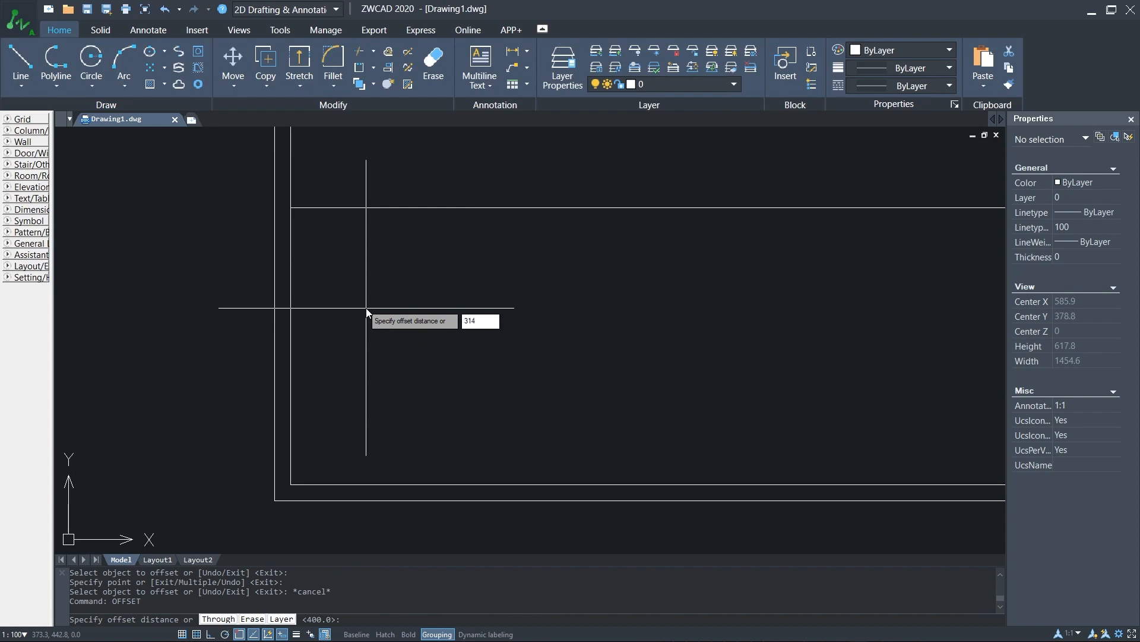
key("Return")
left_click(290, 303)
left_click(484, 299)
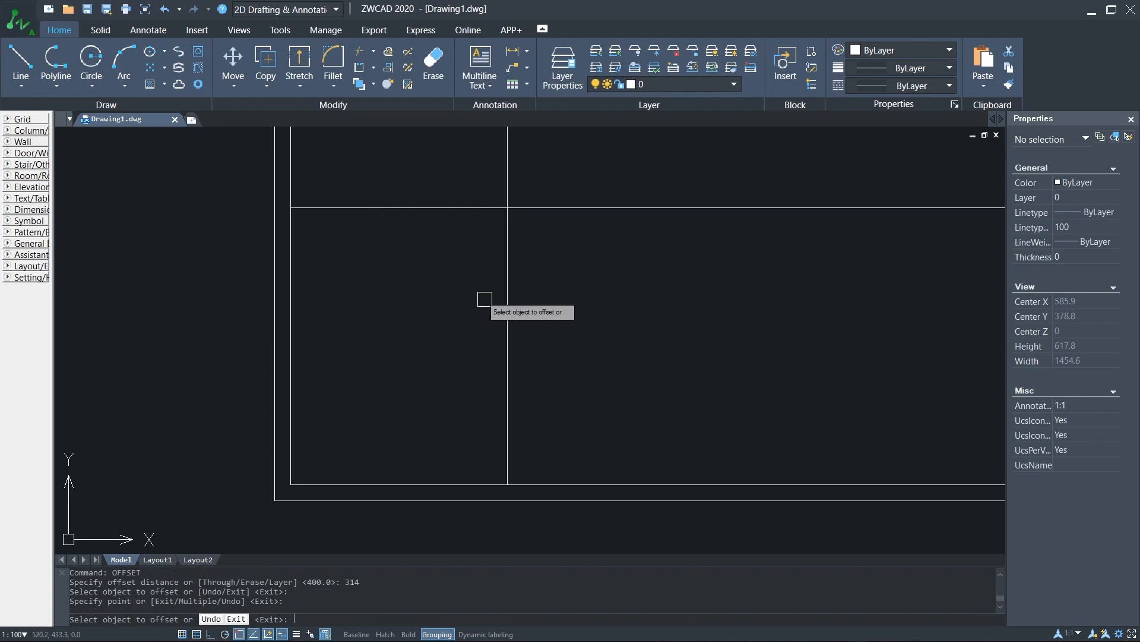
key("Escape")
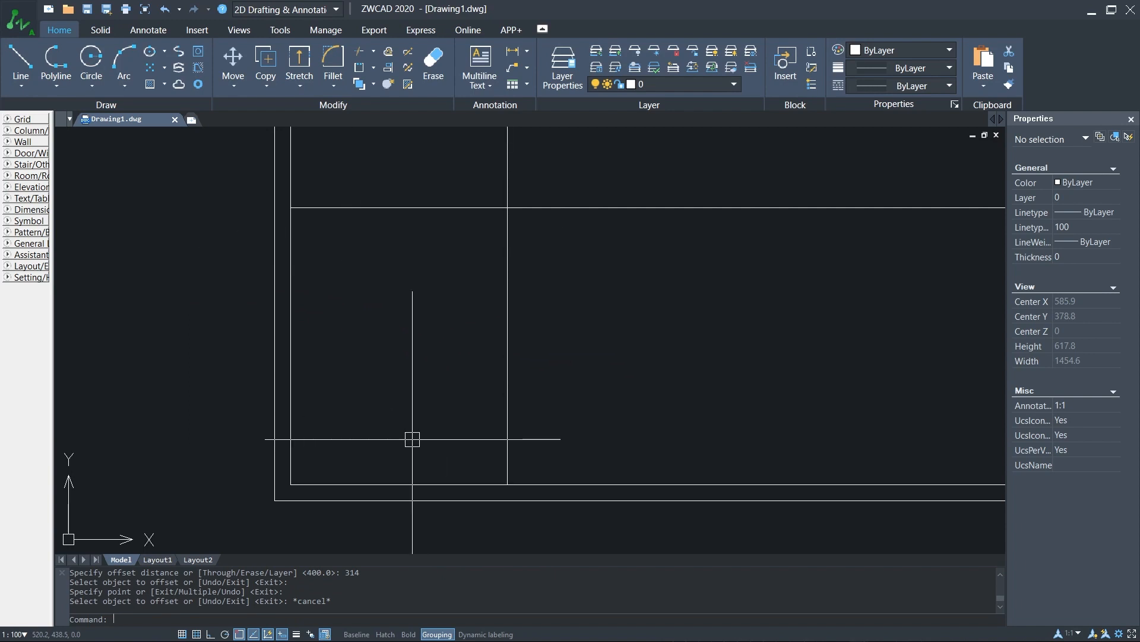
- Offset the room's right vertical line 23 units to the right and its upper horizontal line 23 units upward
type("off")
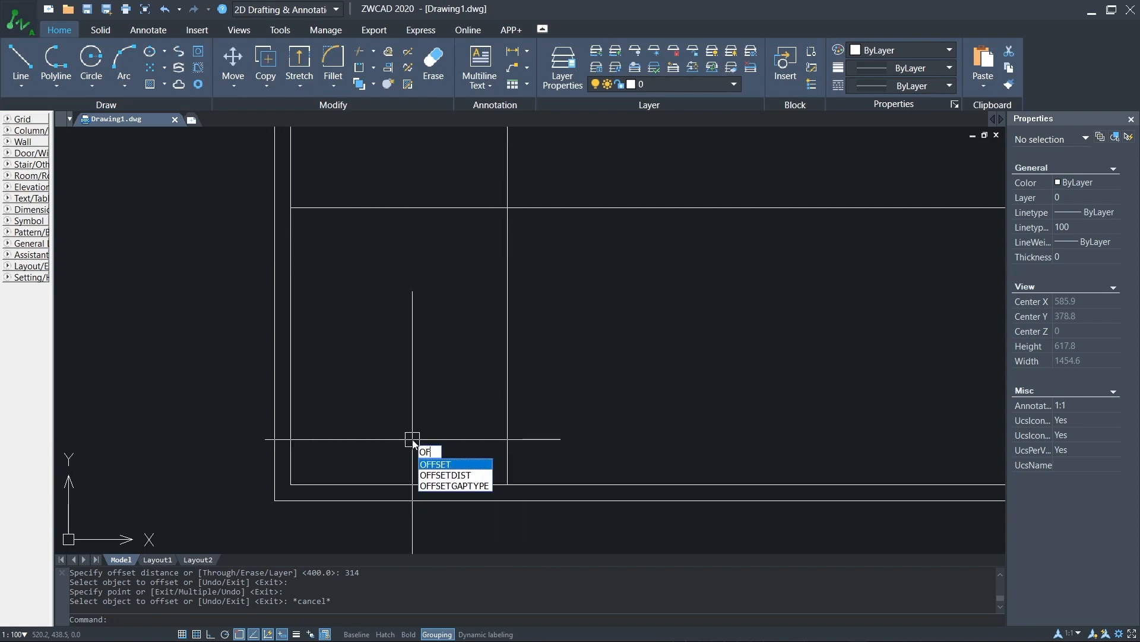
key("Return")
type("23")
key("Return")
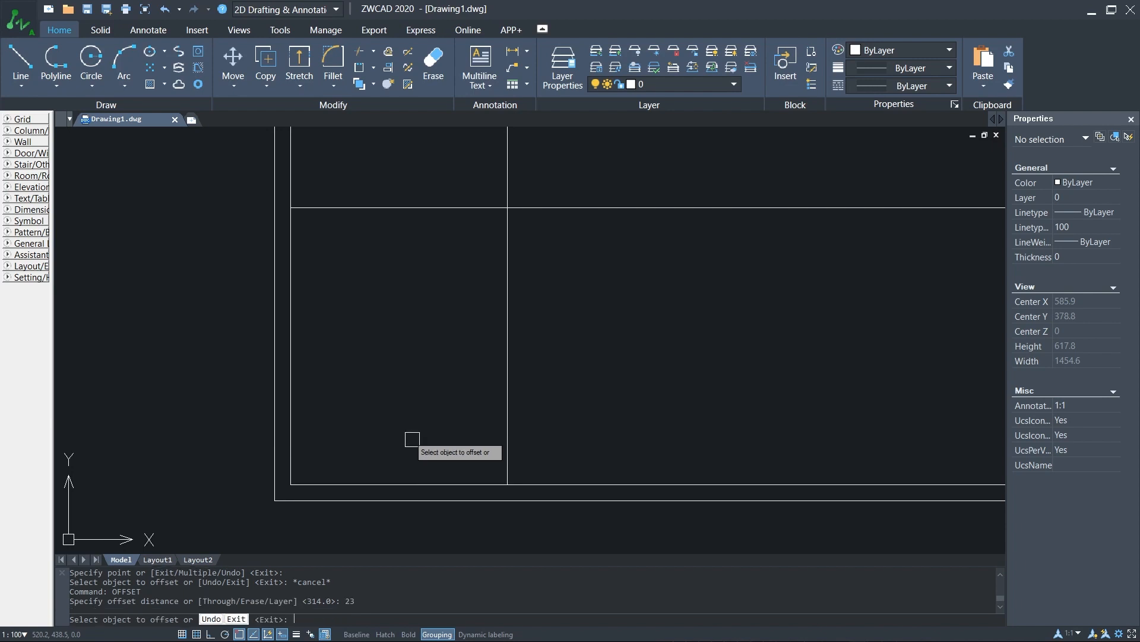
left_click(507, 368)
left_click(555, 354)
left_click(447, 208)
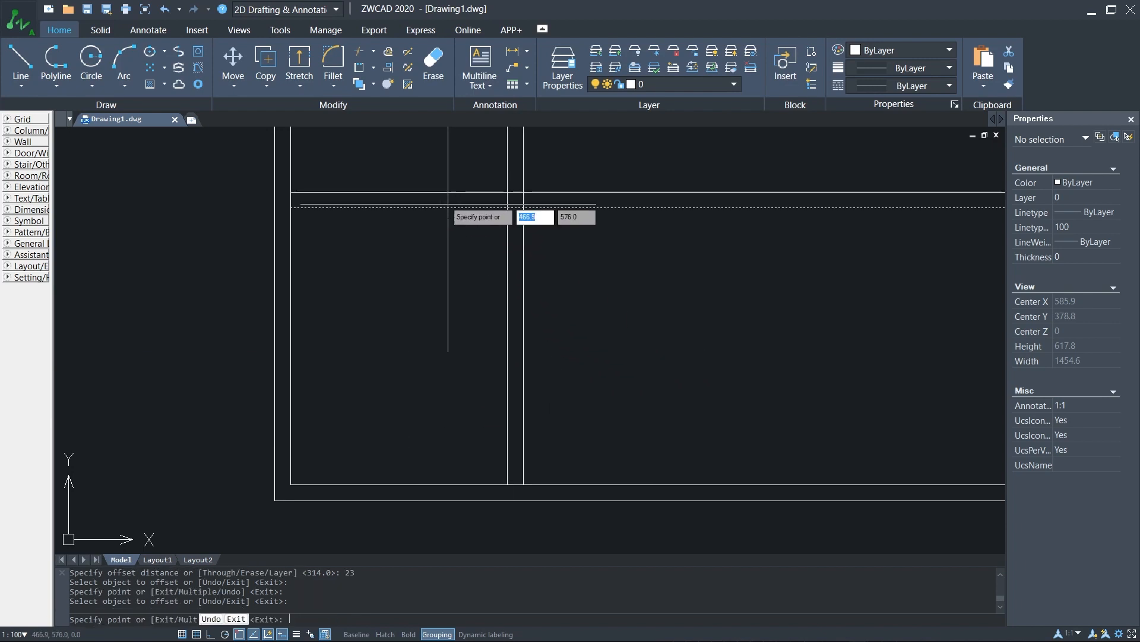
left_click(448, 153)
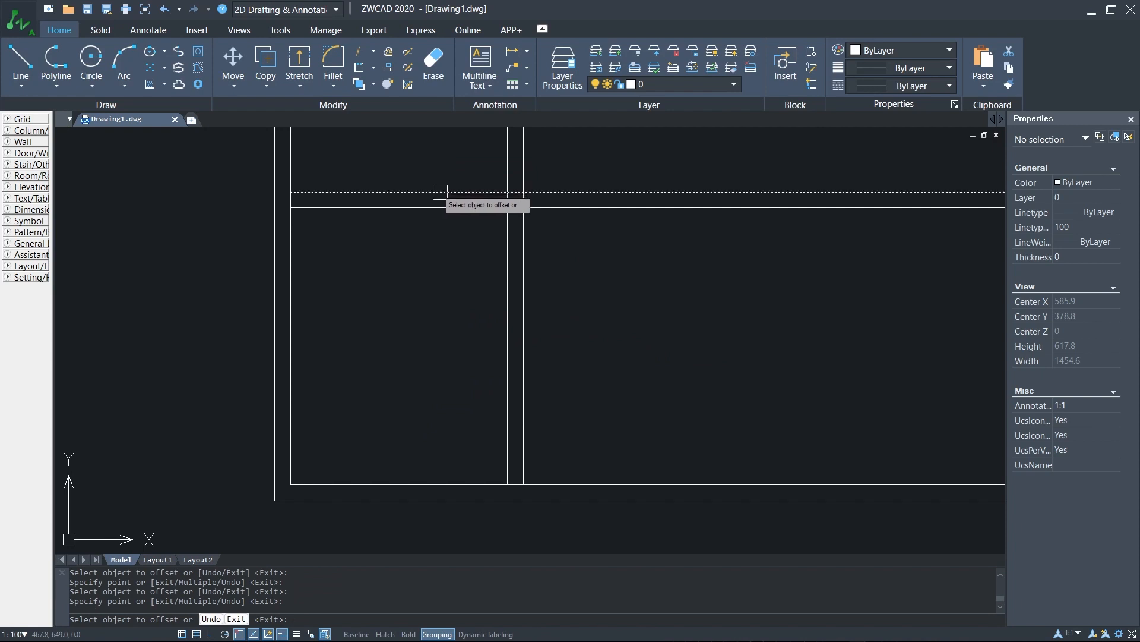
key("Escape")
scroll(487, 196, "up", 1)
scroll(482, 211, "down", 3)
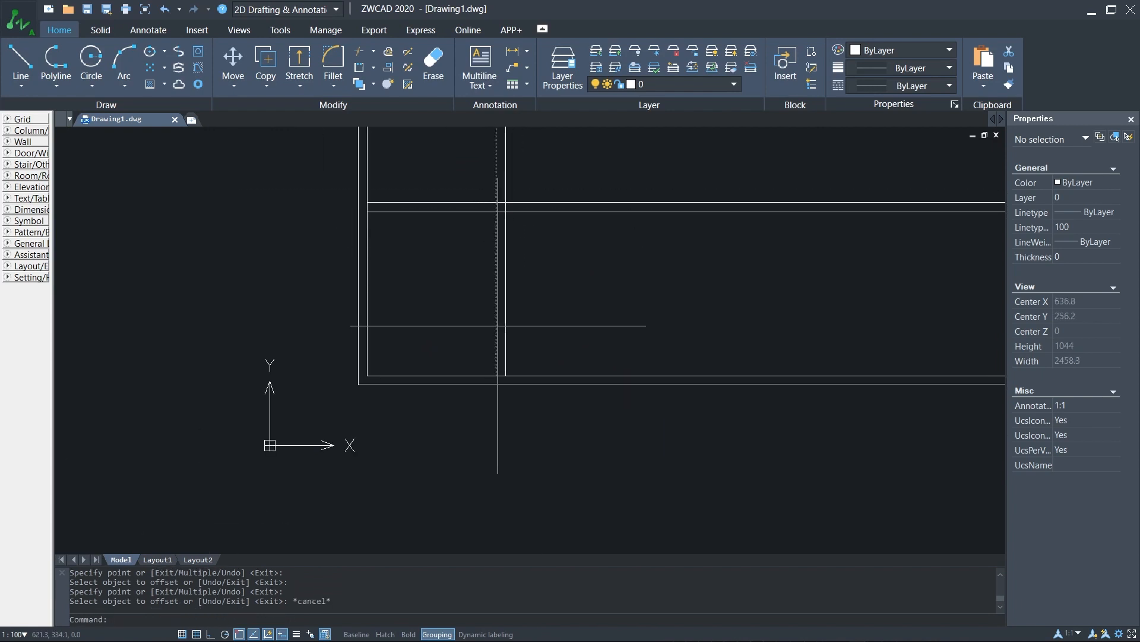
scroll(438, 273, "up", 2)
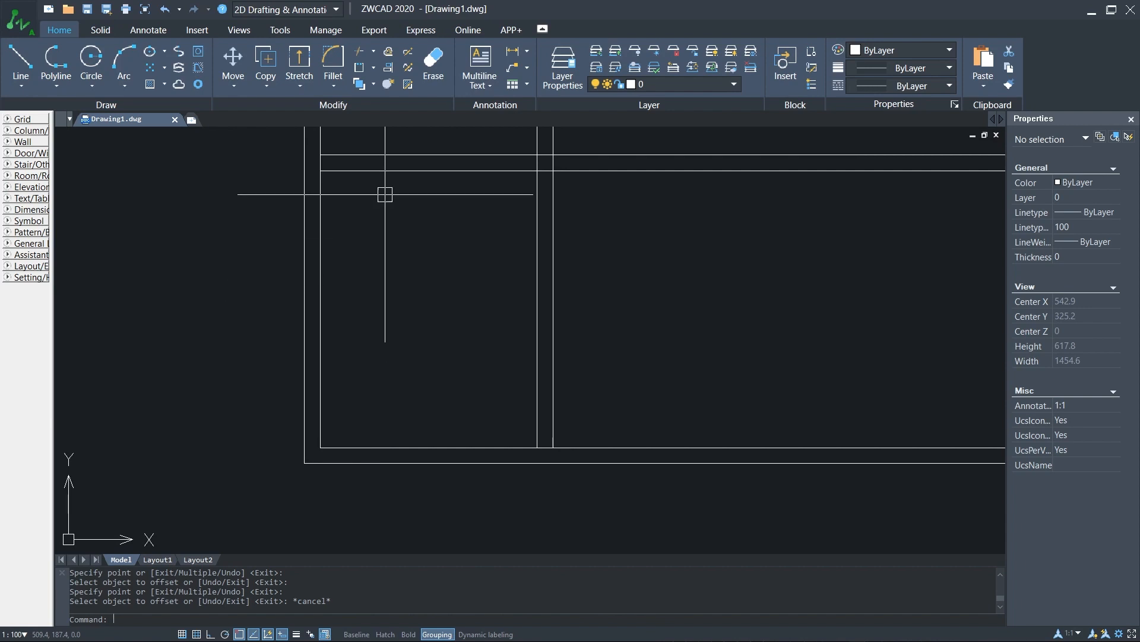
middle_click_drag(382, 190, 386, 323)
middle_click_drag(400, 400, 395, 343)
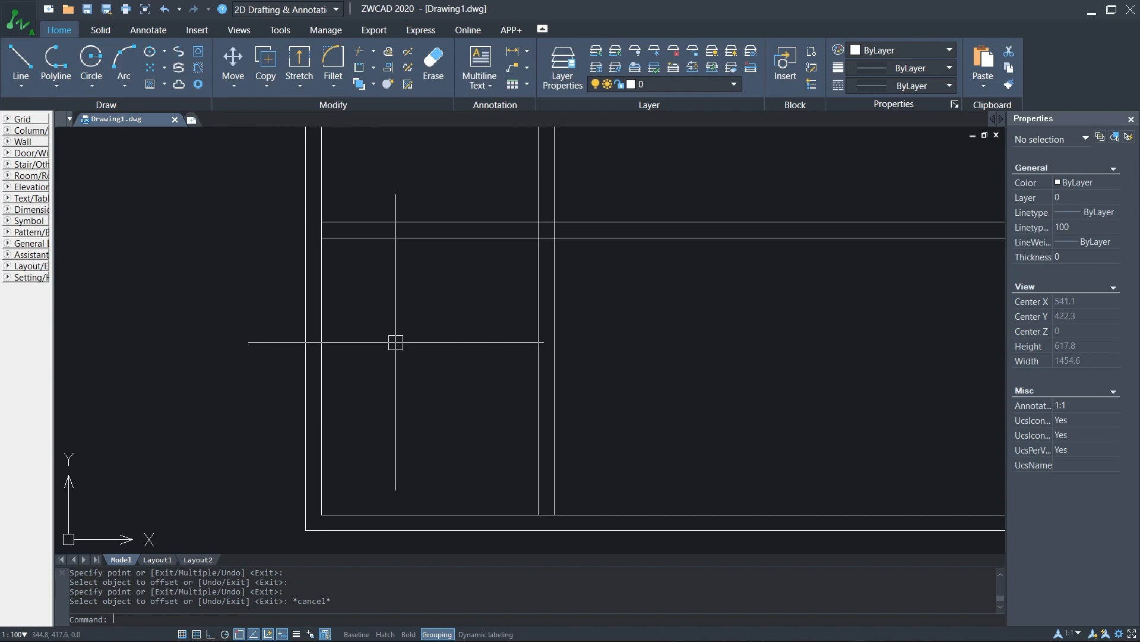
scroll(395, 342, "down", 4)
scroll(401, 275, "up", 2)
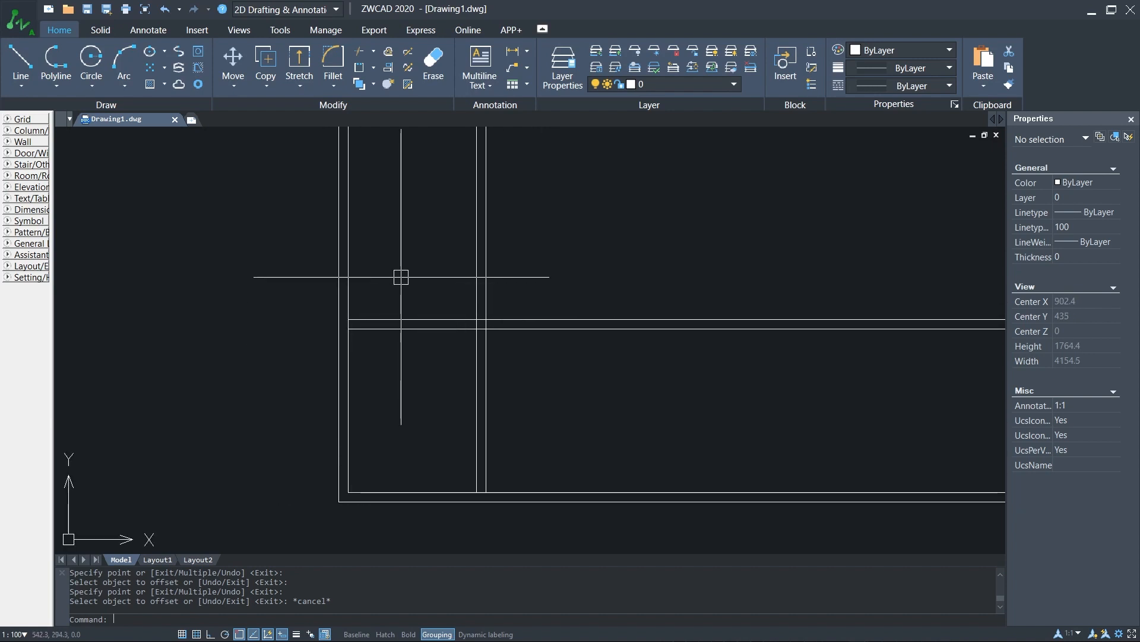
- Fillet the inner and outer wall lines with radius 0 at the room's upper-right corner
scroll(426, 367, "up", 1)
middle_click_drag(426, 367, 376, 336)
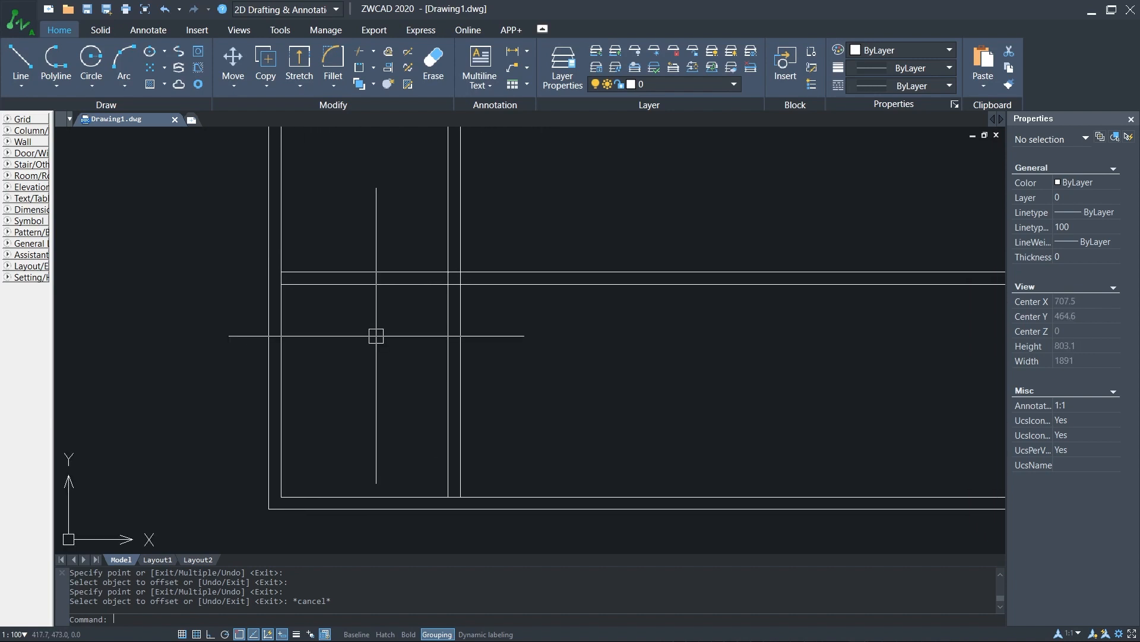
type("F")
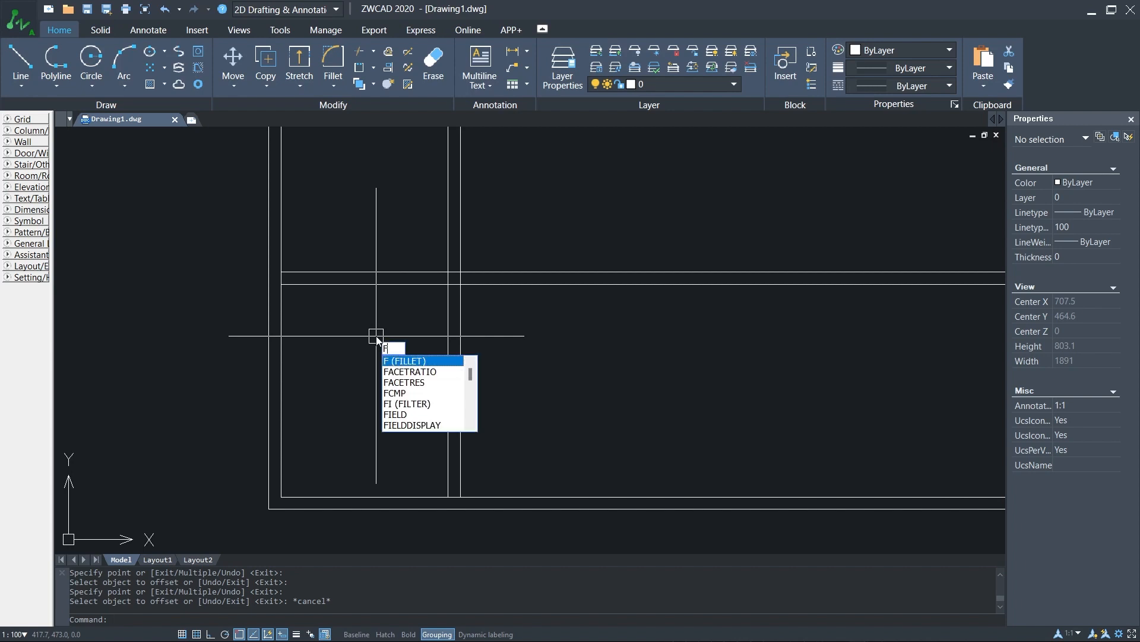
key("Return")
left_click(445, 309)
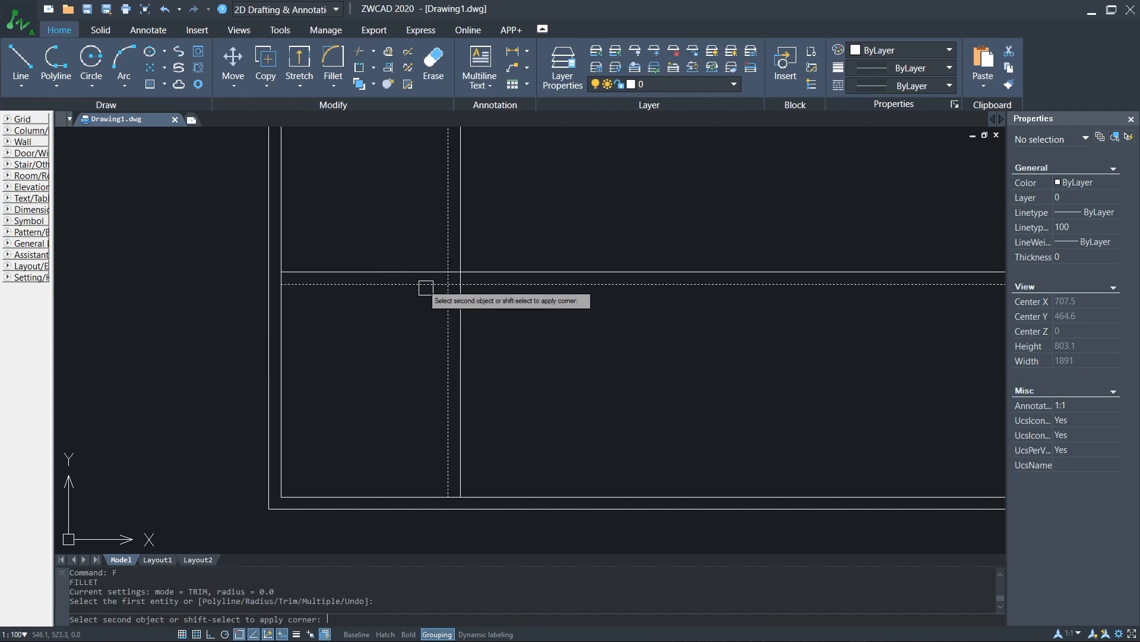
left_click(422, 284)
key("Return")
left_click(461, 295)
left_click(441, 272)
- Fillet the inner and outer wall lines with radius 0 at the room's upper-left corner
key("Return")
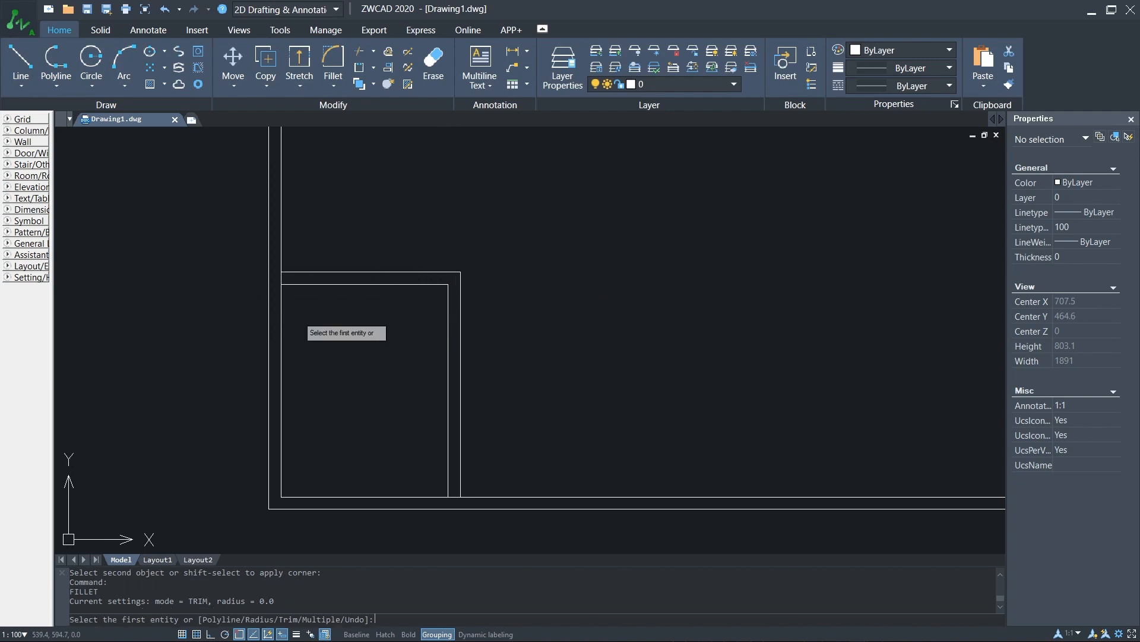
left_click(280, 302)
left_click(297, 286)
key("Return")
left_click(270, 301)
left_click(306, 272)
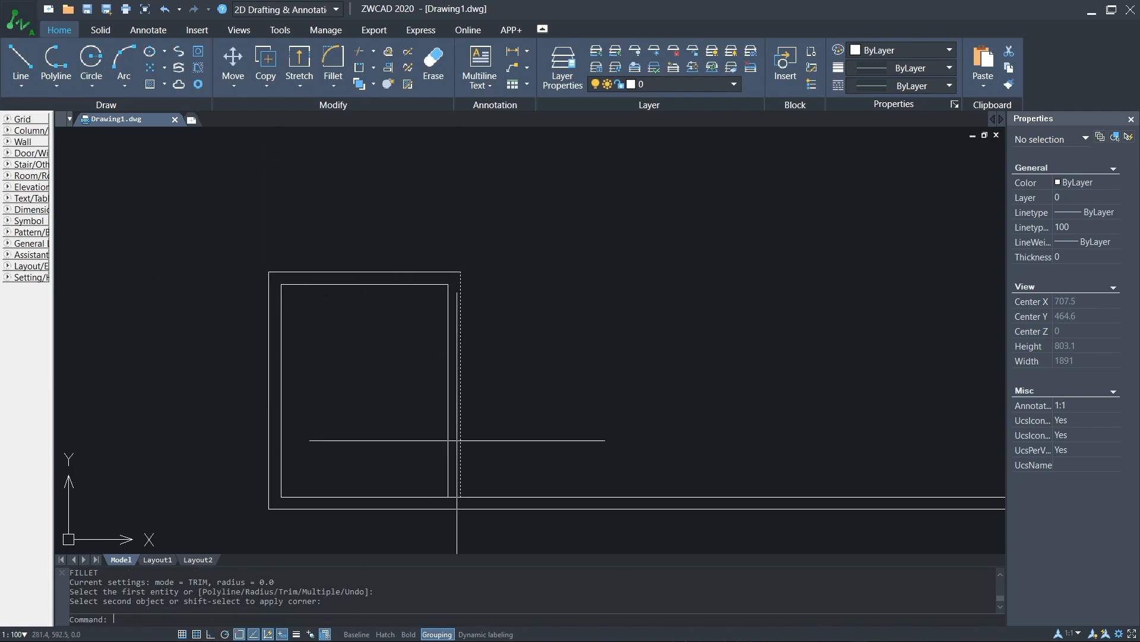
- Fillet the outer and inner wall lines with radius 0 at the room's lower-right corner
key("Return")
left_click(461, 481)
left_click(420, 509)
key("Return")
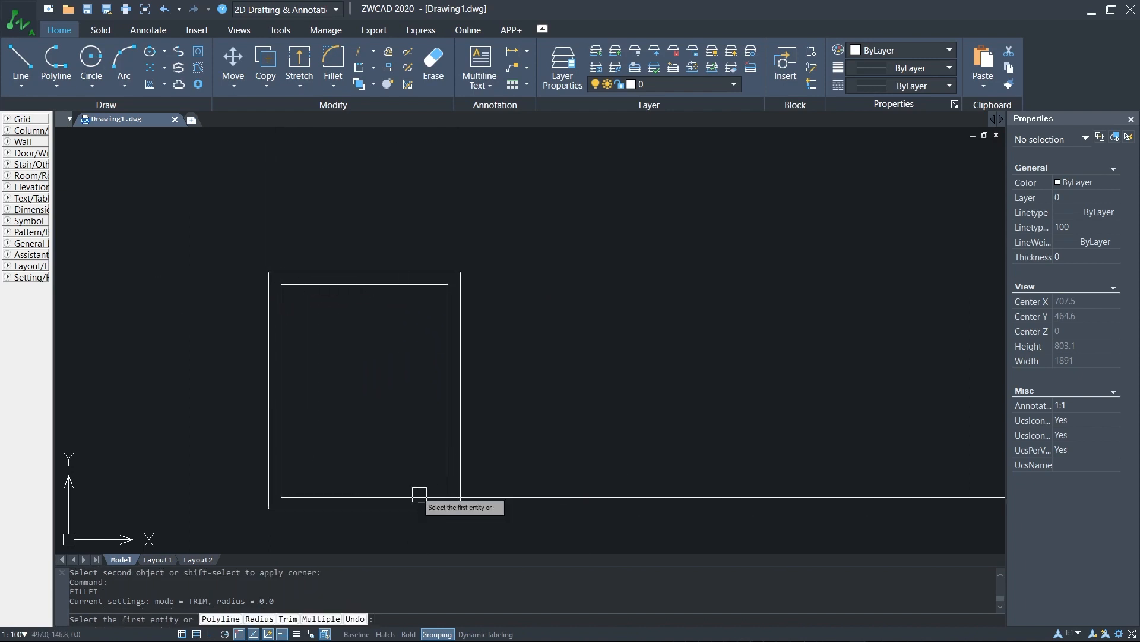
left_click(420, 497)
left_click(447, 480)
- Place a vertical construction line through the outer upper-left corner of the room
scroll(438, 376, "down", 3)
scroll(438, 377, "up", 4)
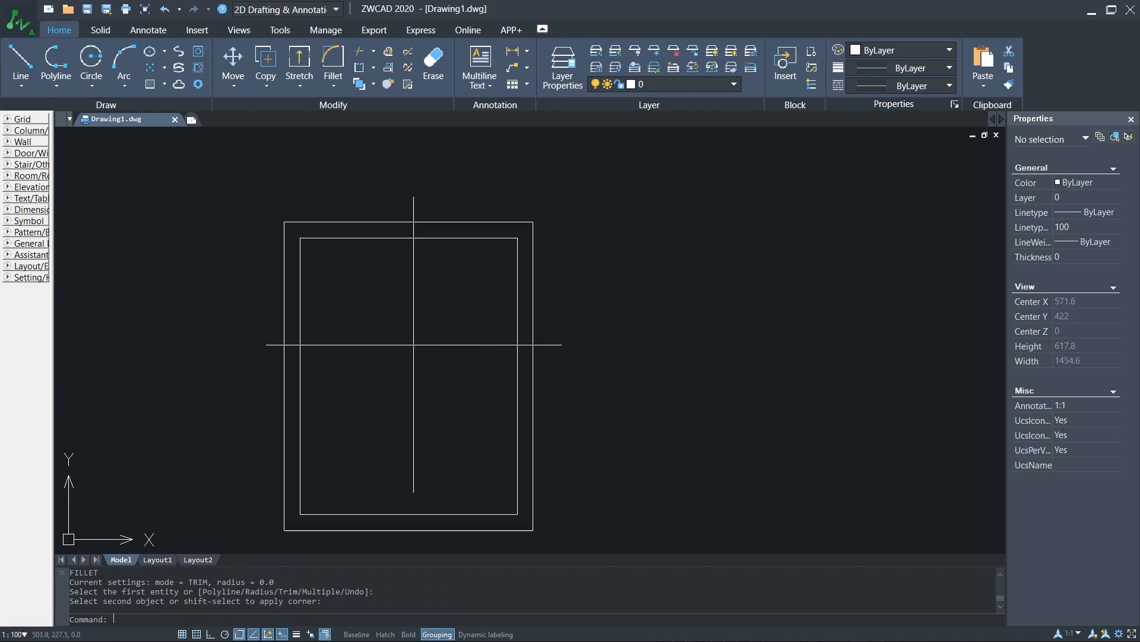
middle_click_drag(398, 375, 404, 318)
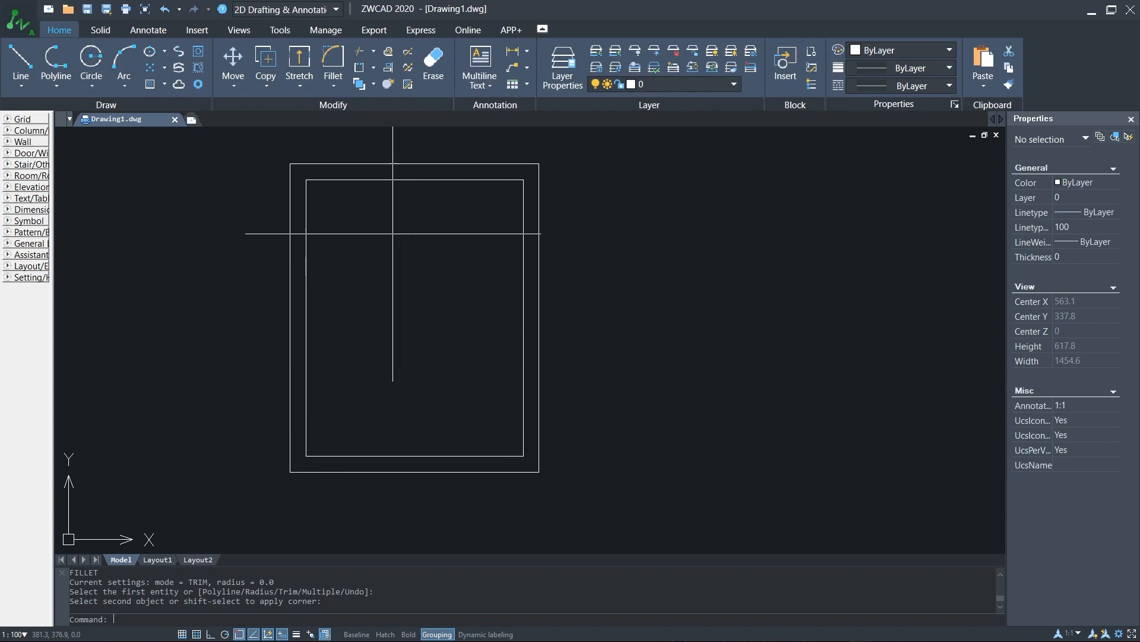
middle_click_drag(371, 229, 371, 357)
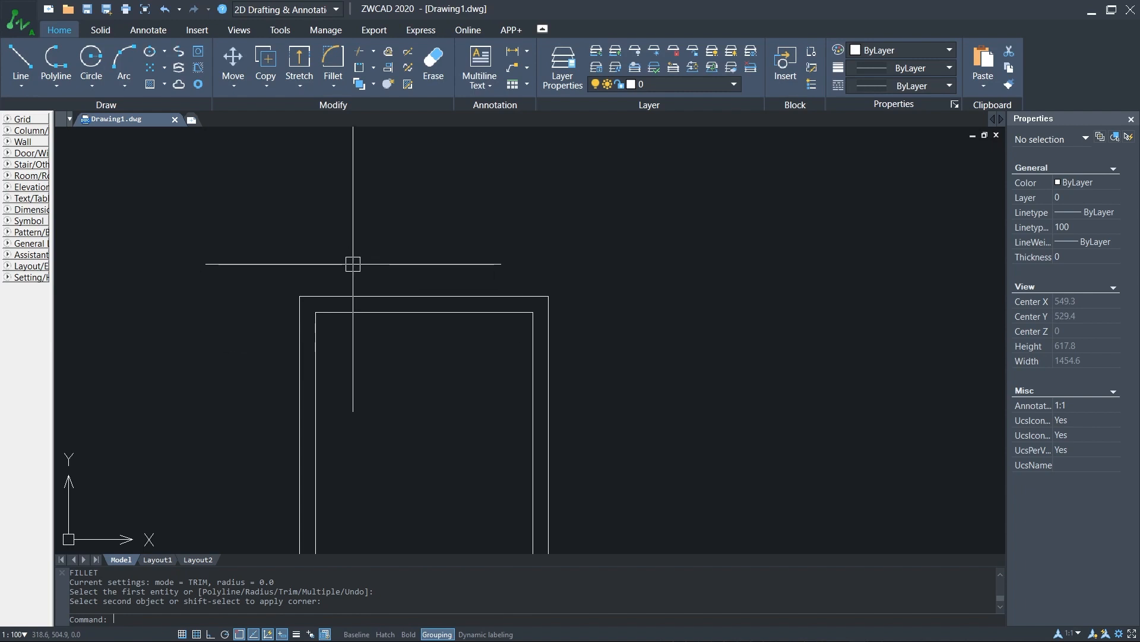
scroll(352, 263, "up", 1)
type("XL")
key("Return")
type("V")
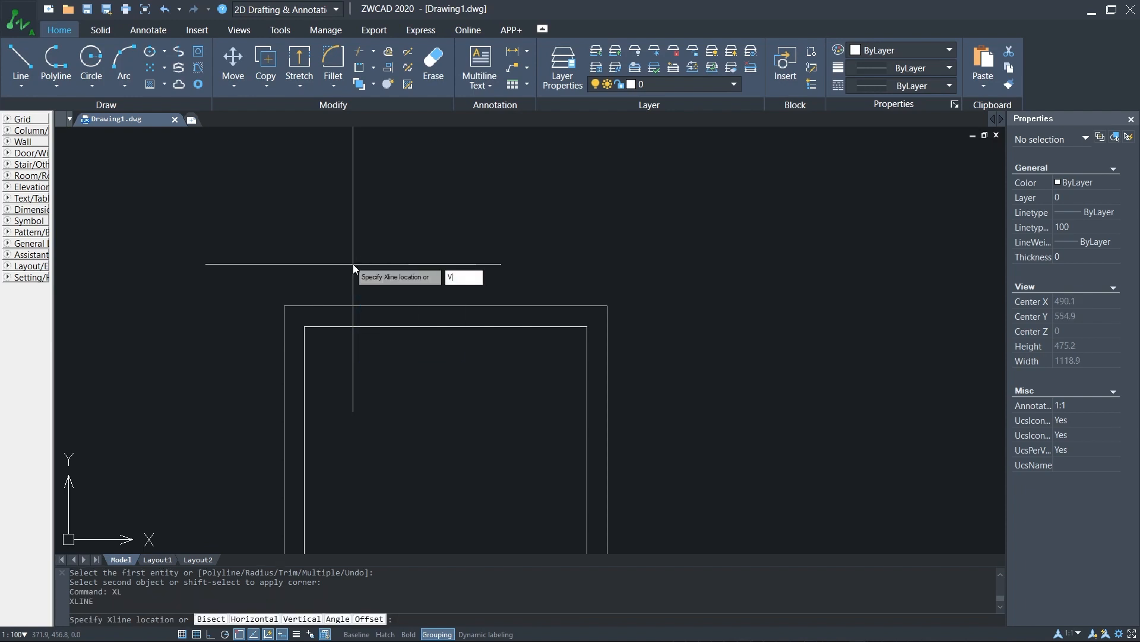
key("Return")
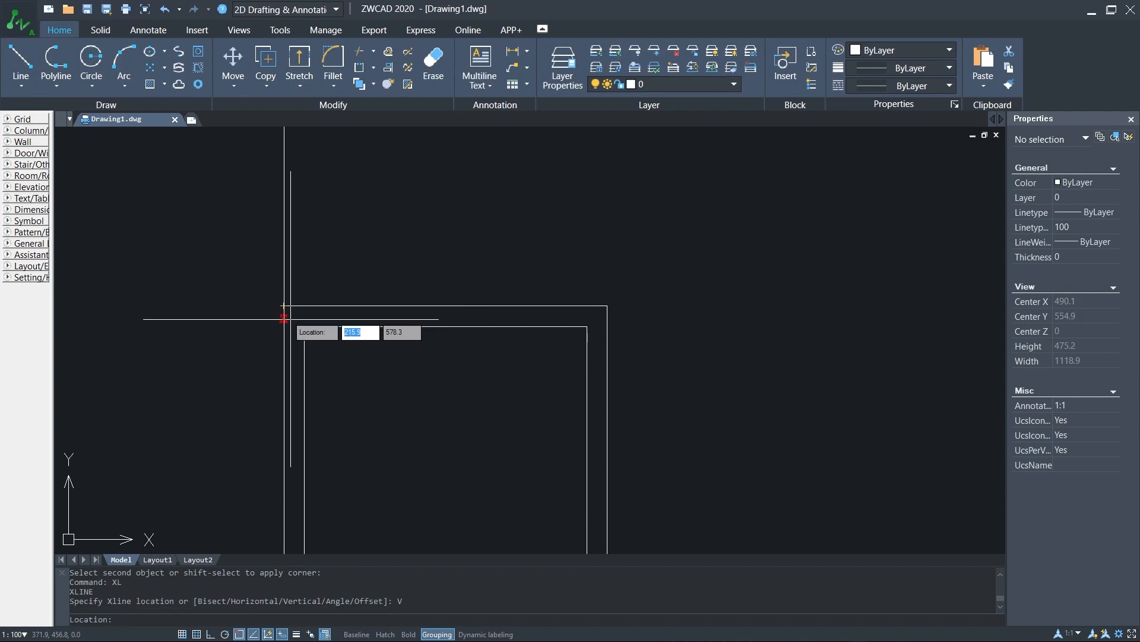
left_click(284, 310)
key("Escape")
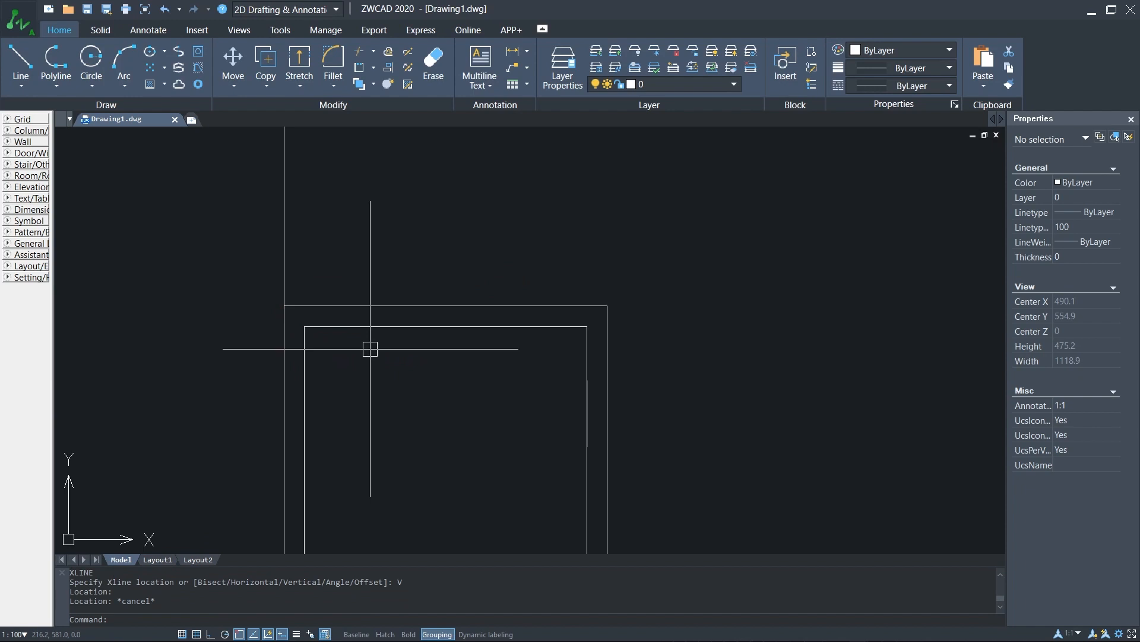
- Offset the vertical construction line 23 units to the right and erase the offset copy
type("o")
key("Return")
type("23")
key("Return")
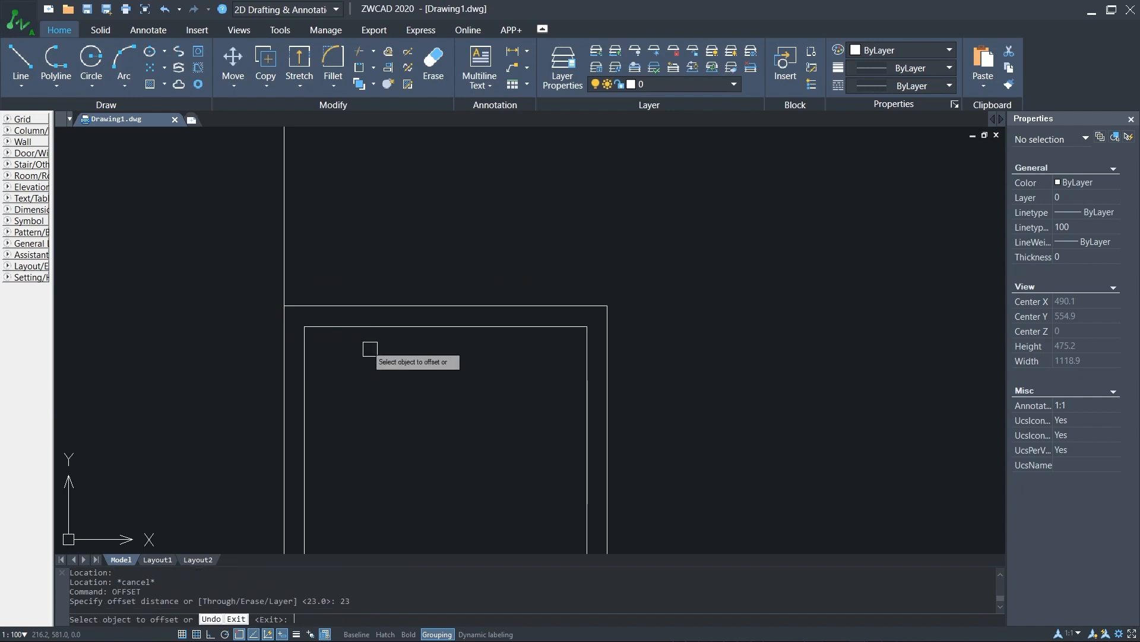
left_click(284, 278)
left_click(292, 275)
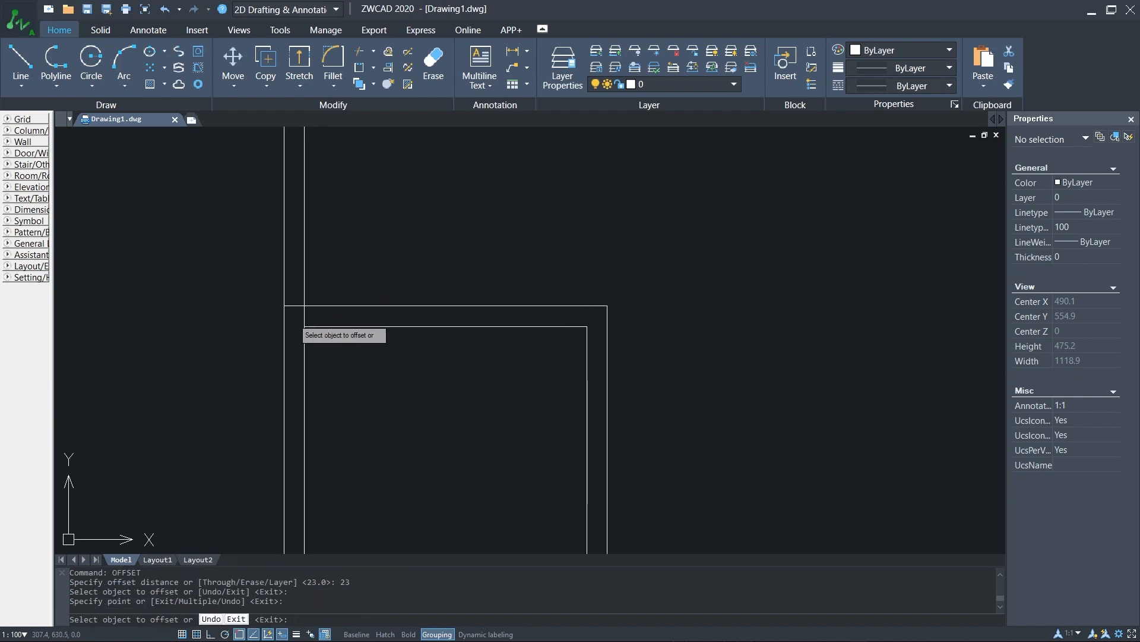
key("Escape")
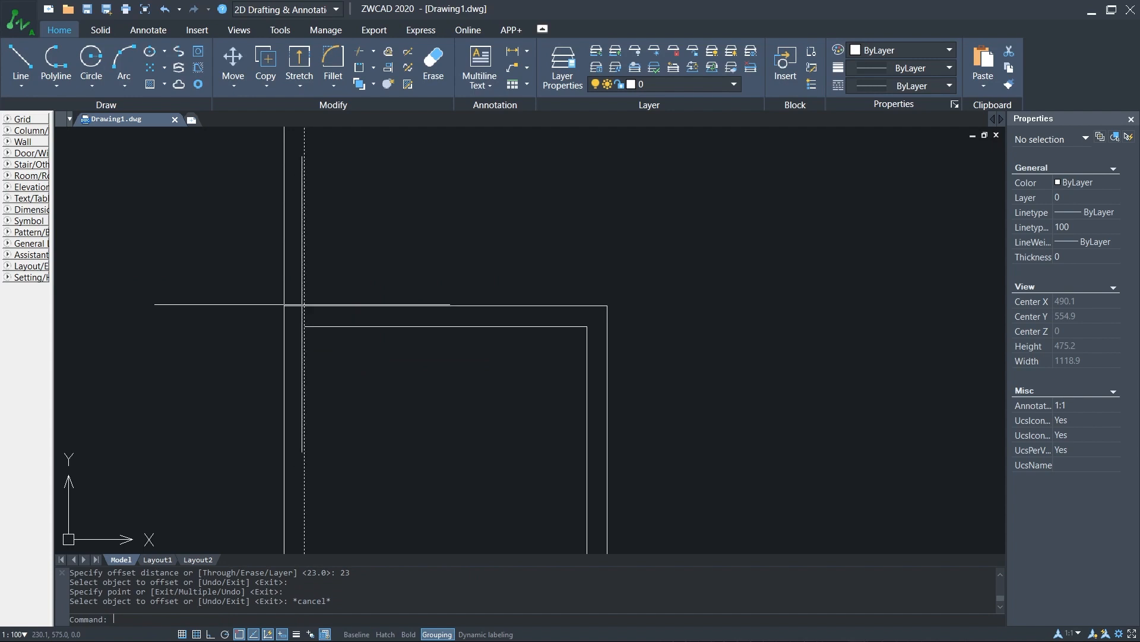
left_click(304, 262)
key("Delete")
- Offset the vertical construction line 37 units to the right and erase the original at the wall's outer edge
type("o")
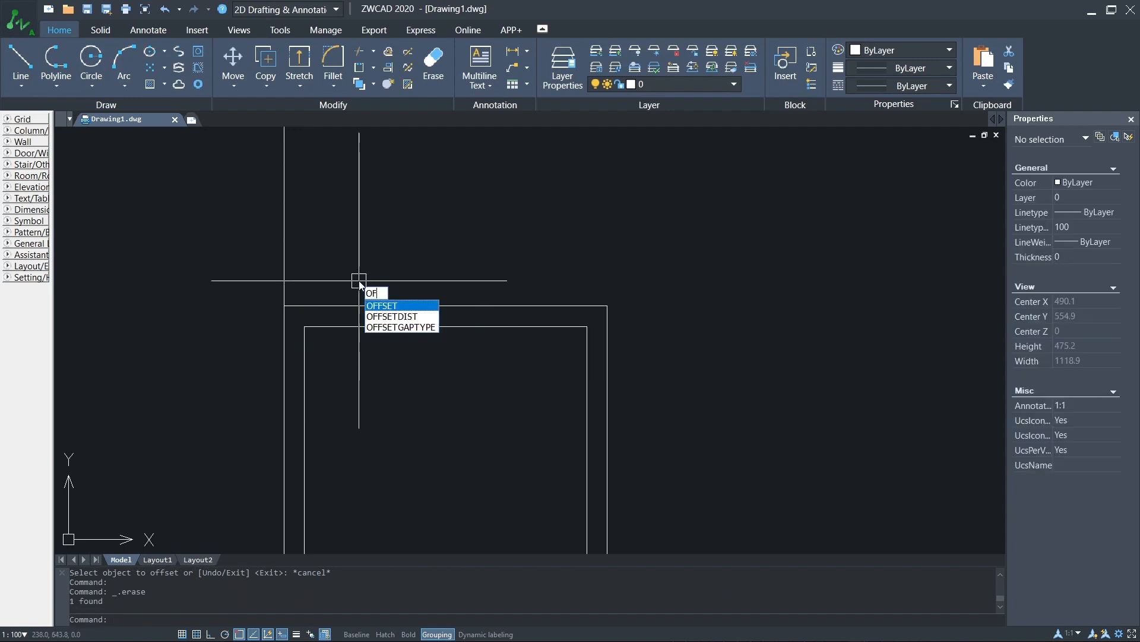
key("Return")
type("37")
key("Return")
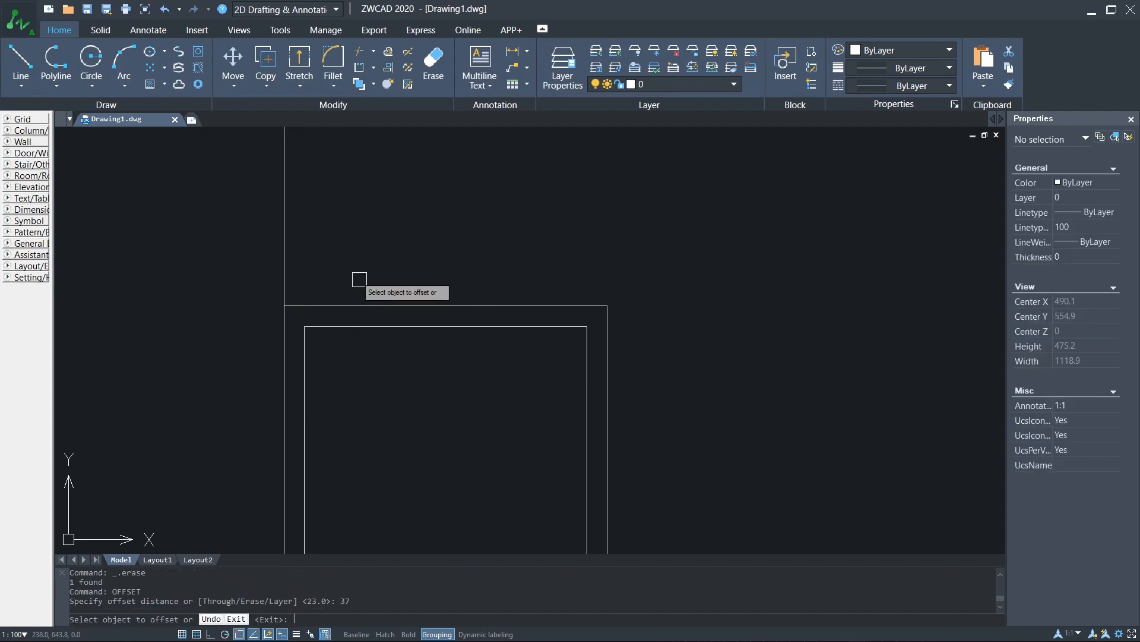
left_click(285, 280)
left_click(330, 322)
key("Escape")
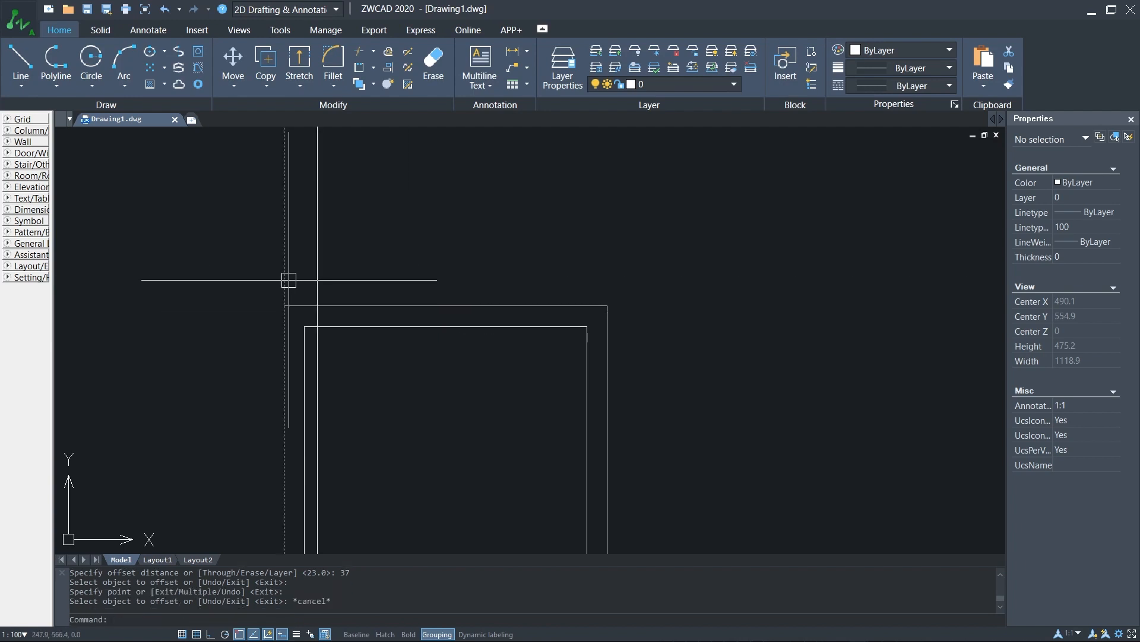
left_click(285, 280)
key("Delete")
- Offset the remaining vertical construction line 23 units to the right to give the next wall its thickness
scroll(328, 292, "up", 1)
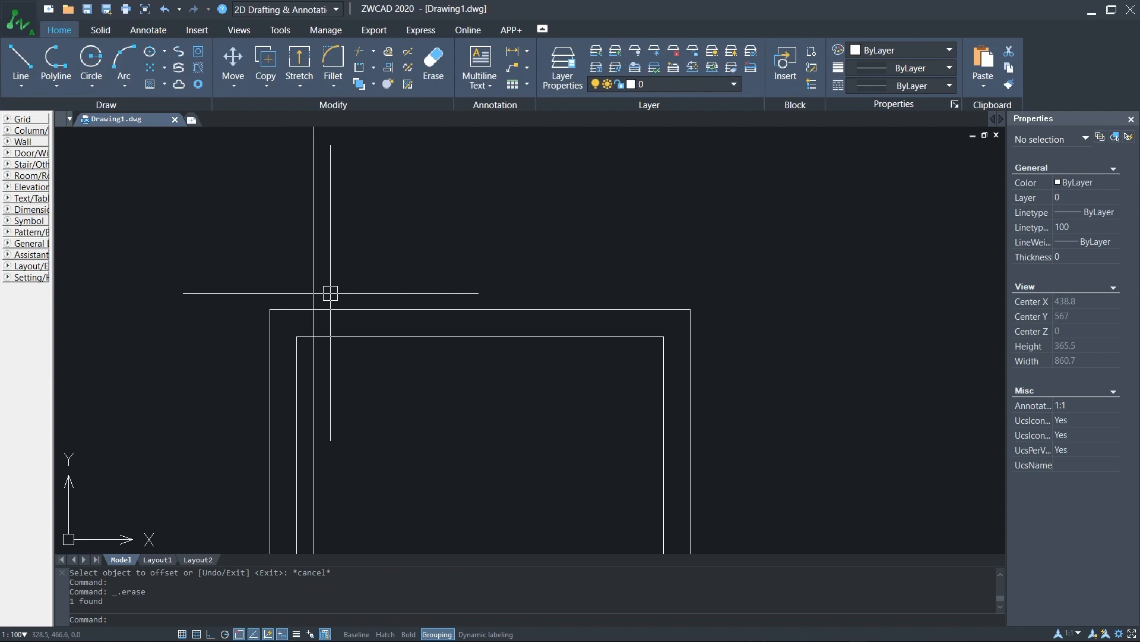
type("o")
key("Return")
type("23")
key("Return")
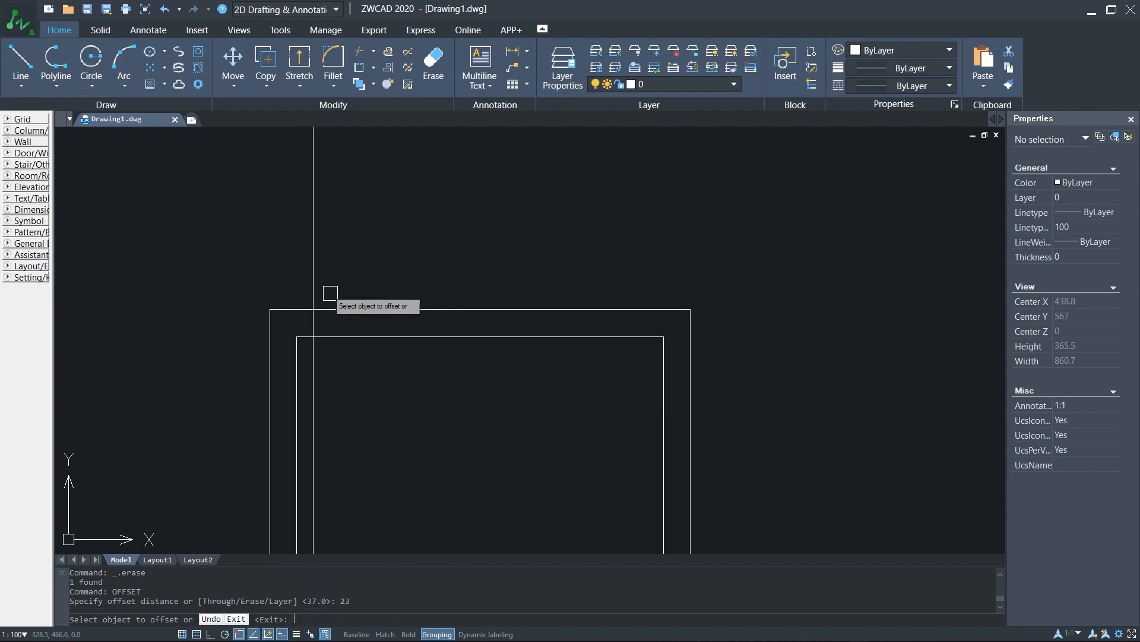
left_click(313, 269)
left_click(416, 253)
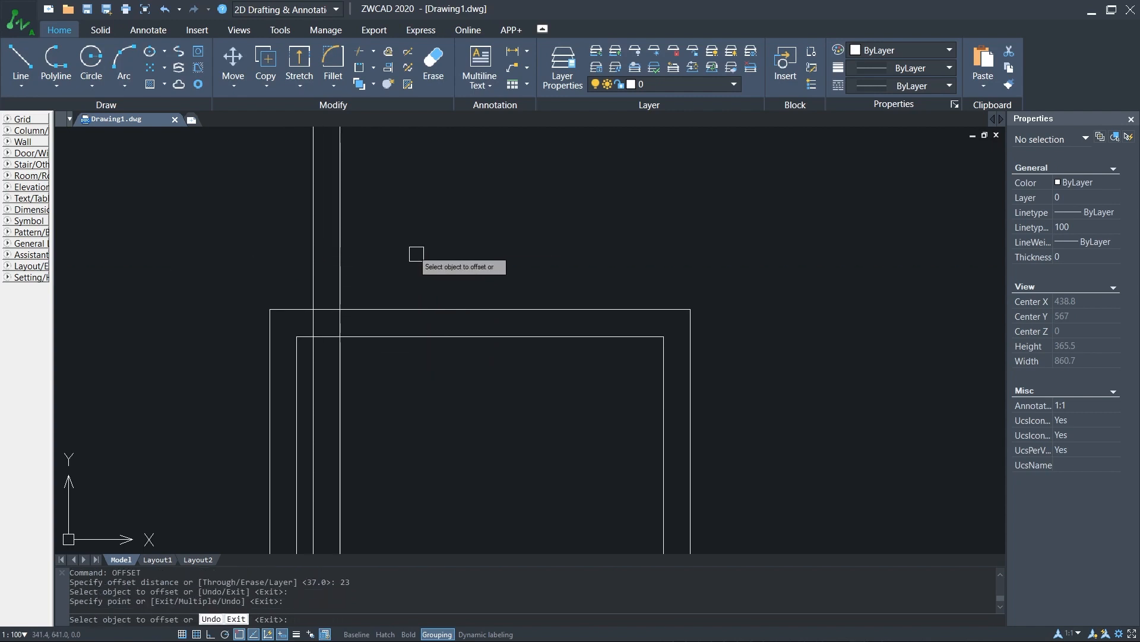
key("Escape")
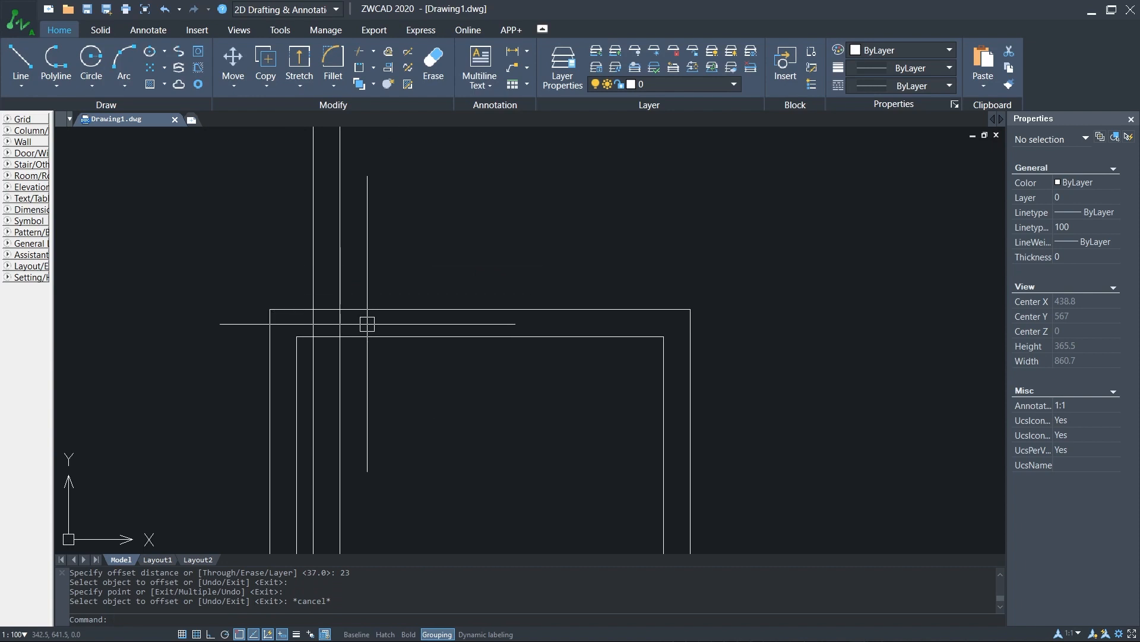
- Trim both vertical construction lines against the room's outer upper edge, removing their portions below it
scroll(367, 390, "down", 6)
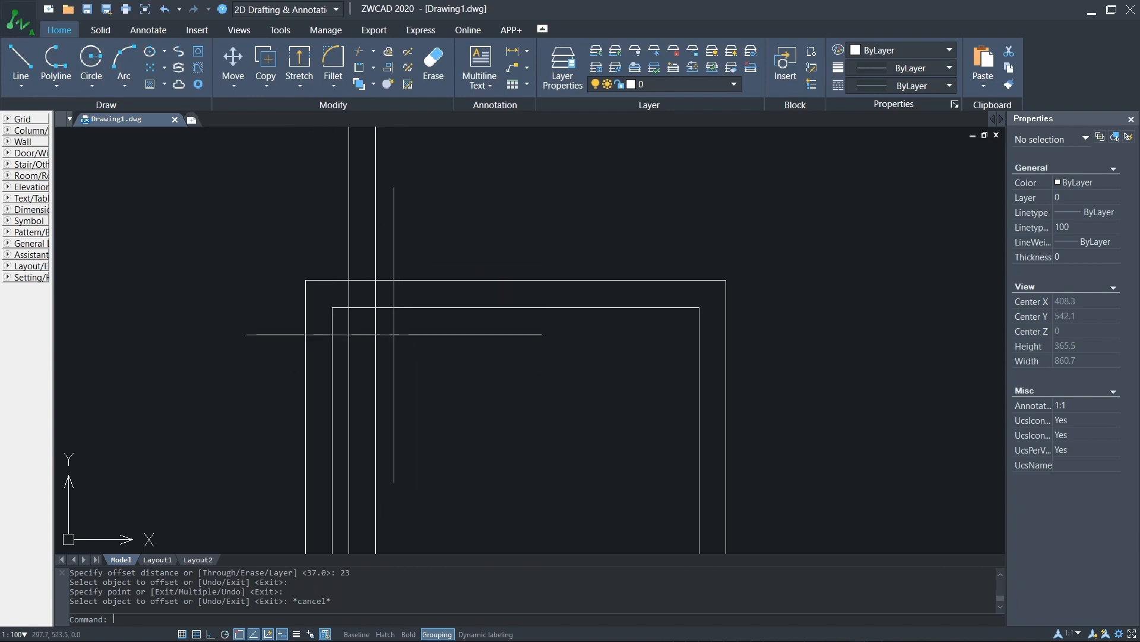
scroll(416, 264, "up", 7)
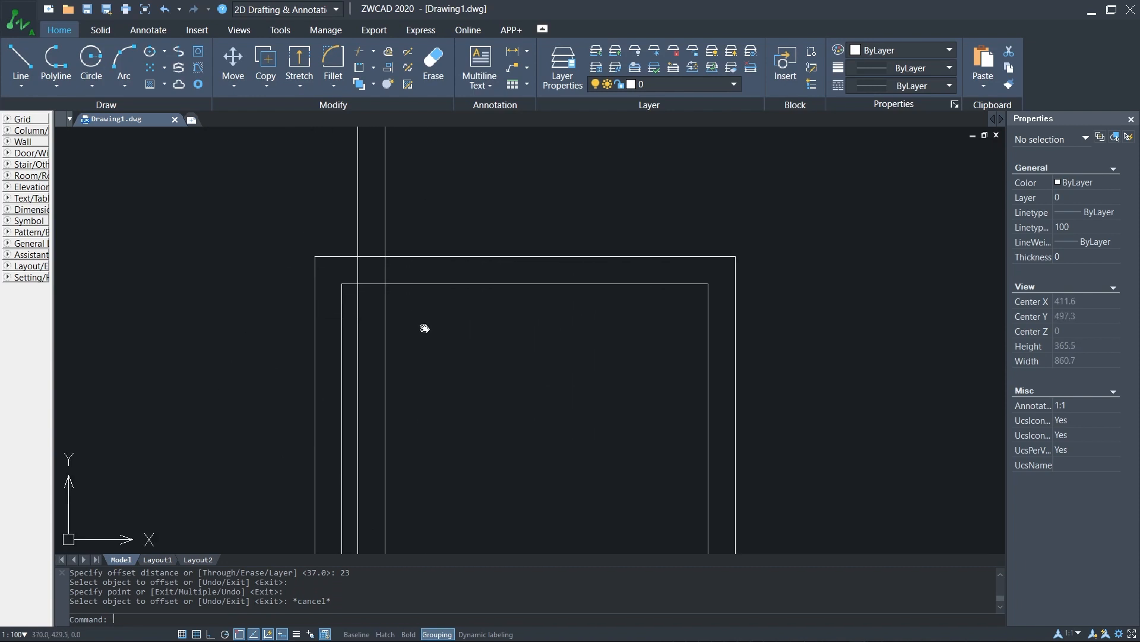
type("TR")
key("Return")
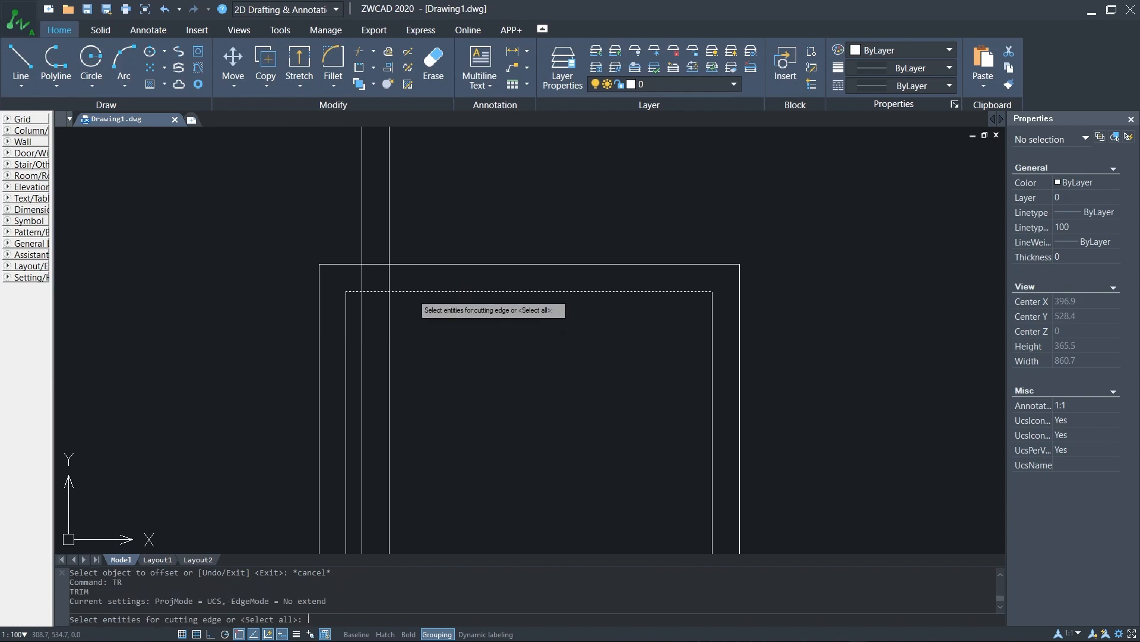
left_click(428, 264)
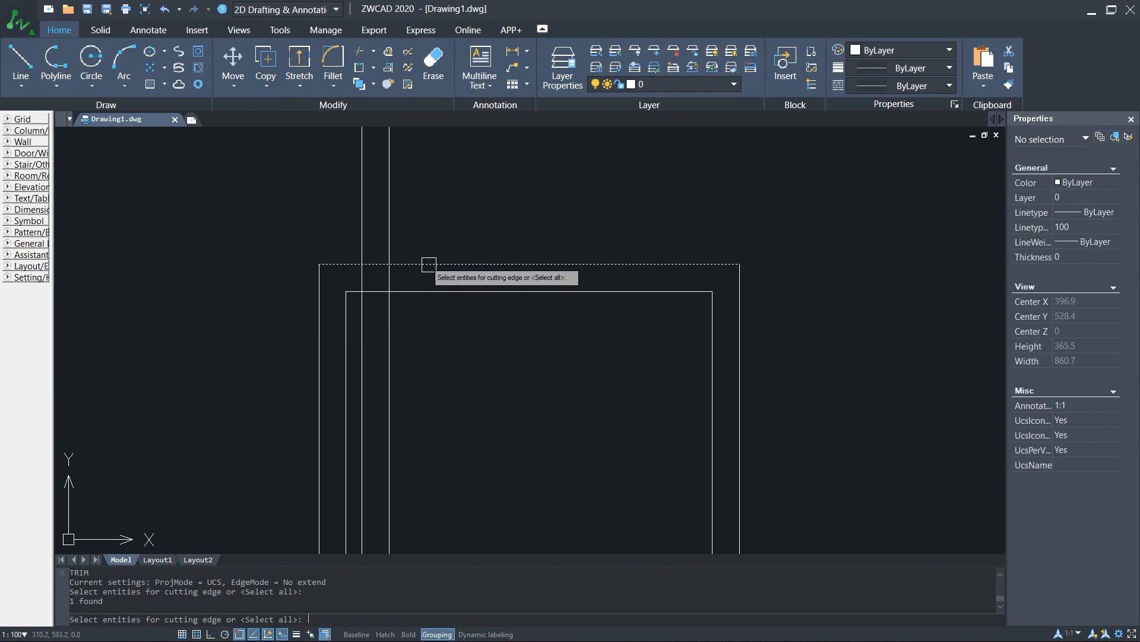
key("Return")
left_click(410, 318)
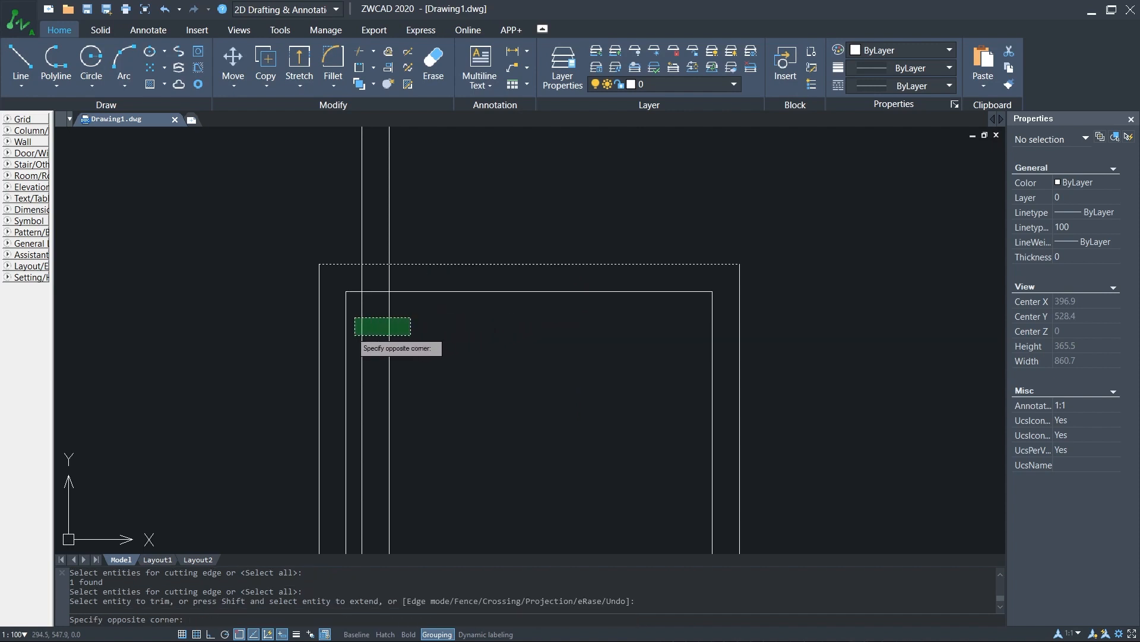
left_click(355, 335)
key("Escape")
- Offset the right-hand vertical line above the room 150 units to the right
scroll(397, 229, "down", 8)
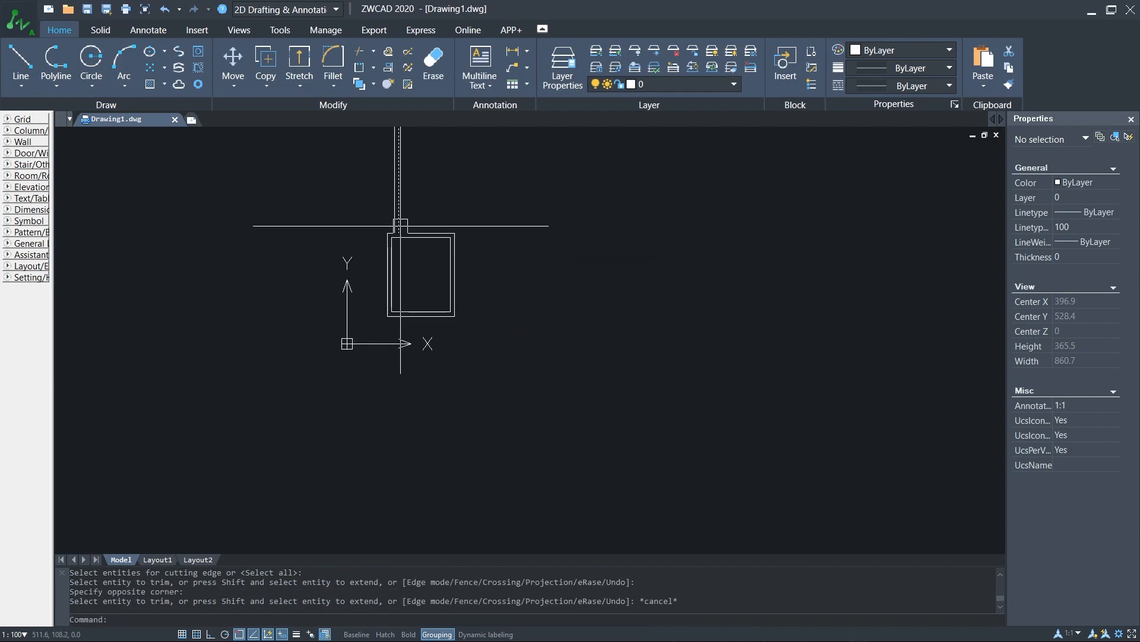
scroll(398, 211, "up", 7)
middle_click_drag(398, 210, 369, 387)
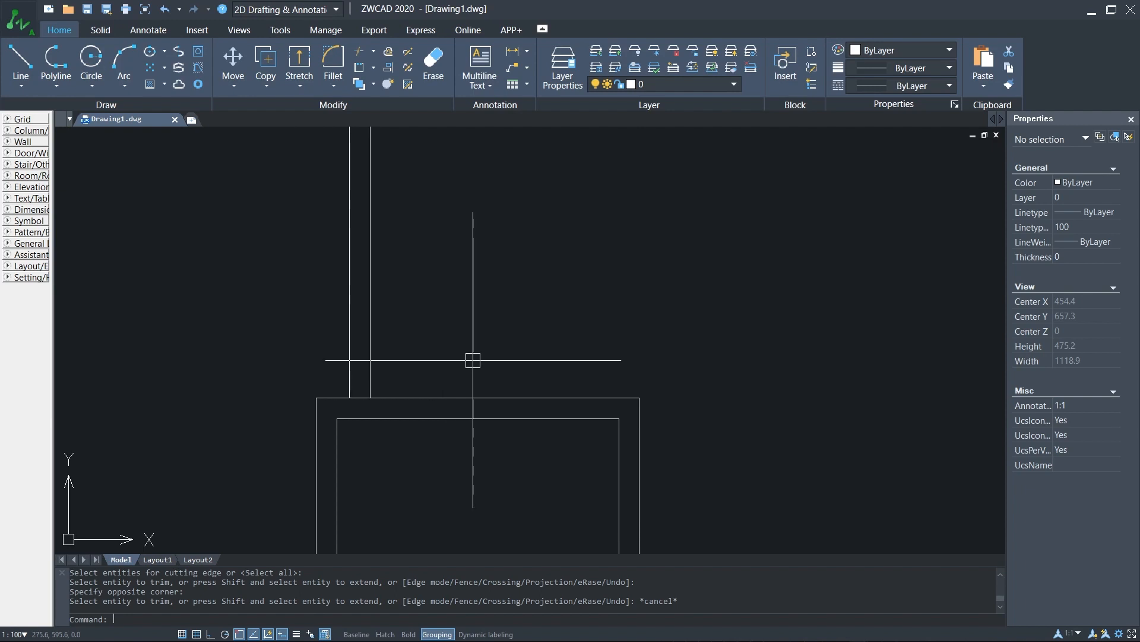
type("o")
key("Return")
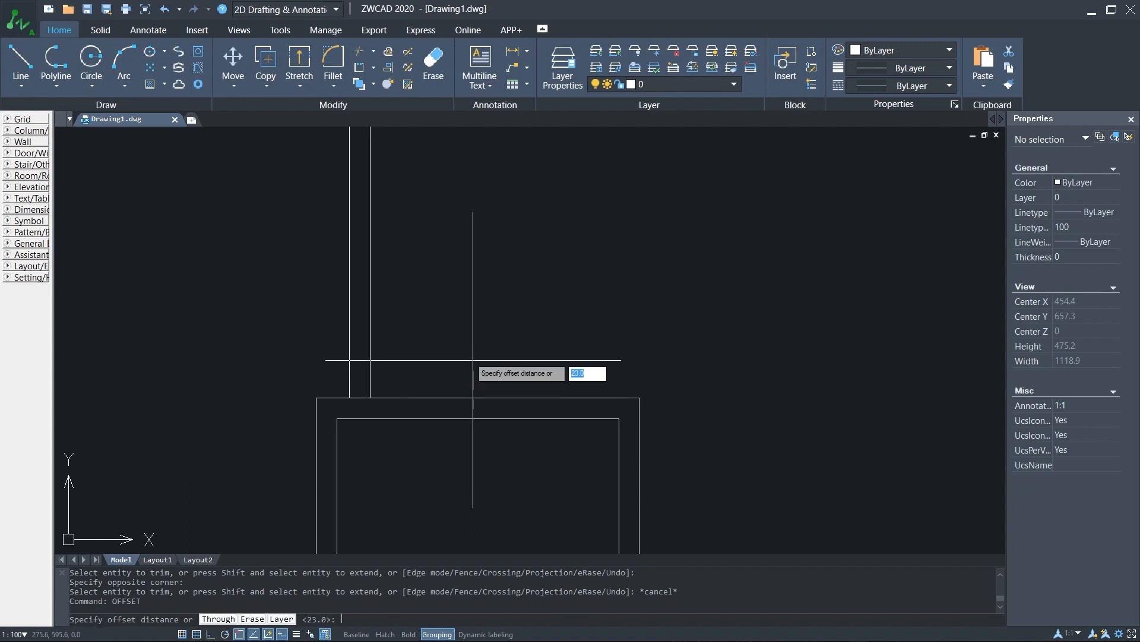
type("150")
key("Return")
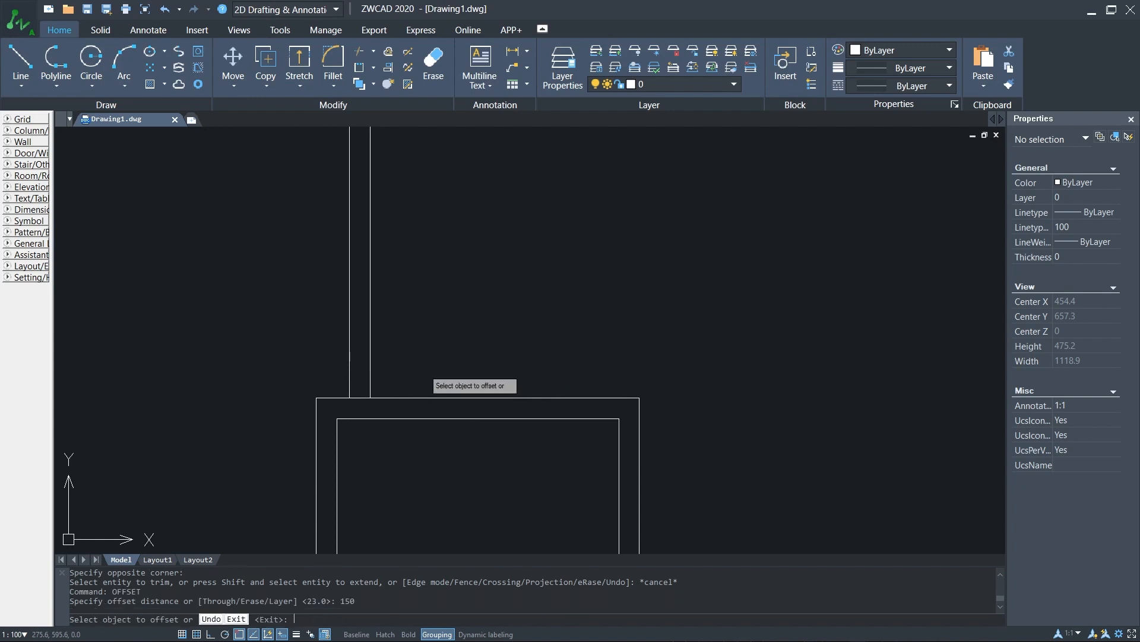
left_click(370, 339)
left_click(536, 340)
scroll(537, 341, "up", 3)
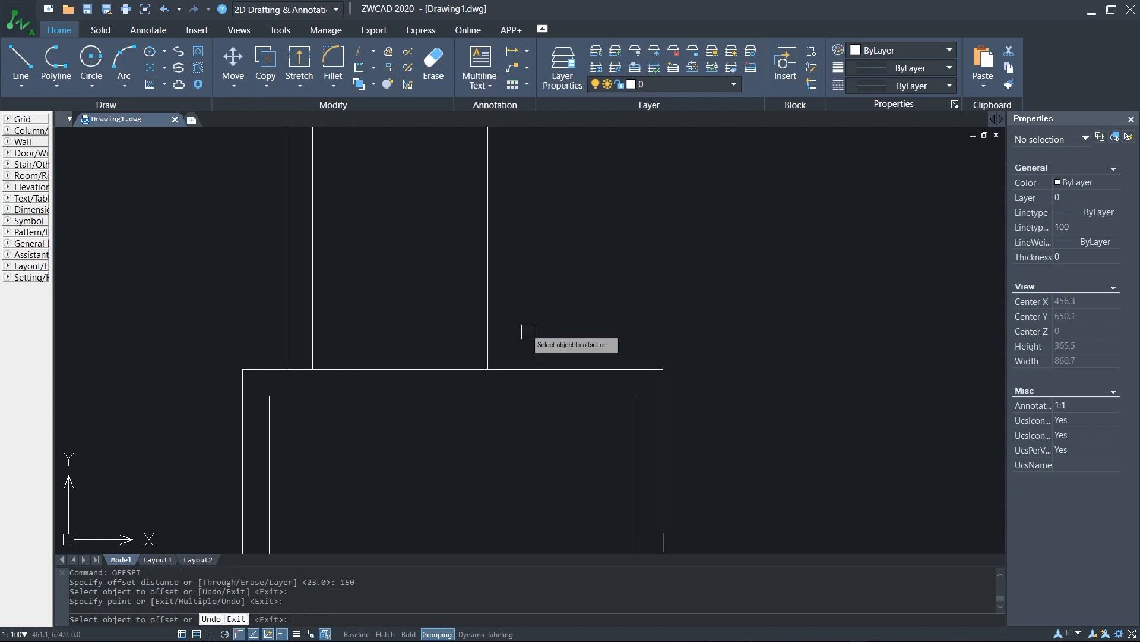
key("Return")
- Offset the new vertical line 23 units to the right to form the second side wall of the upper room
key("Return")
type("23")
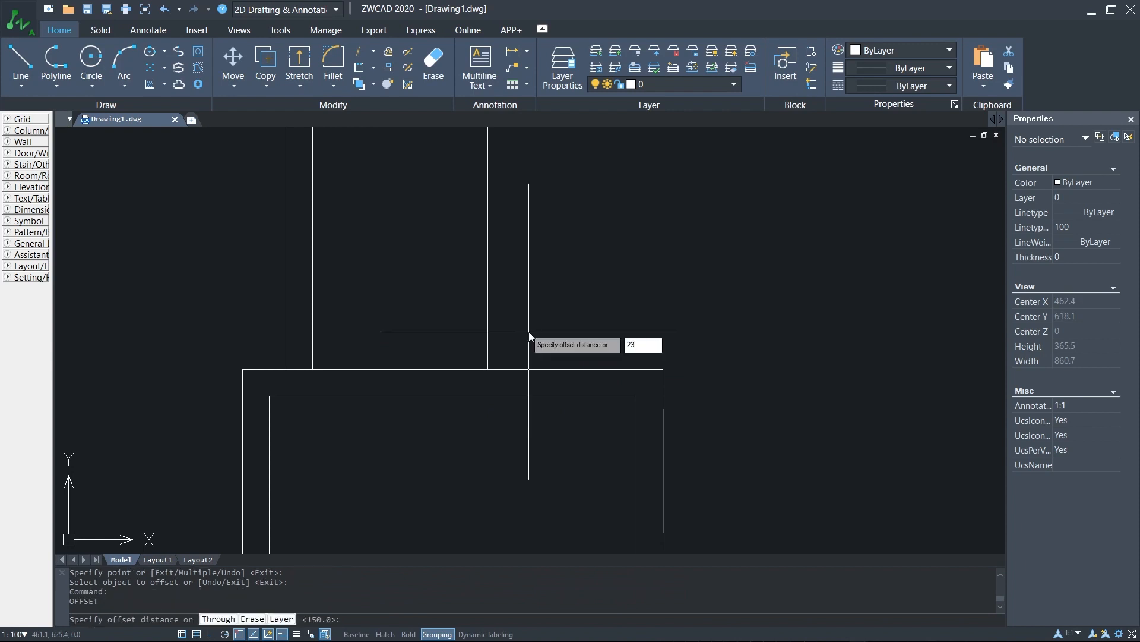
key("Return")
left_click(487, 324)
left_click(572, 309)
key("Return")
- Offset the large room's outer upper edge 150 units upward
key("Return")
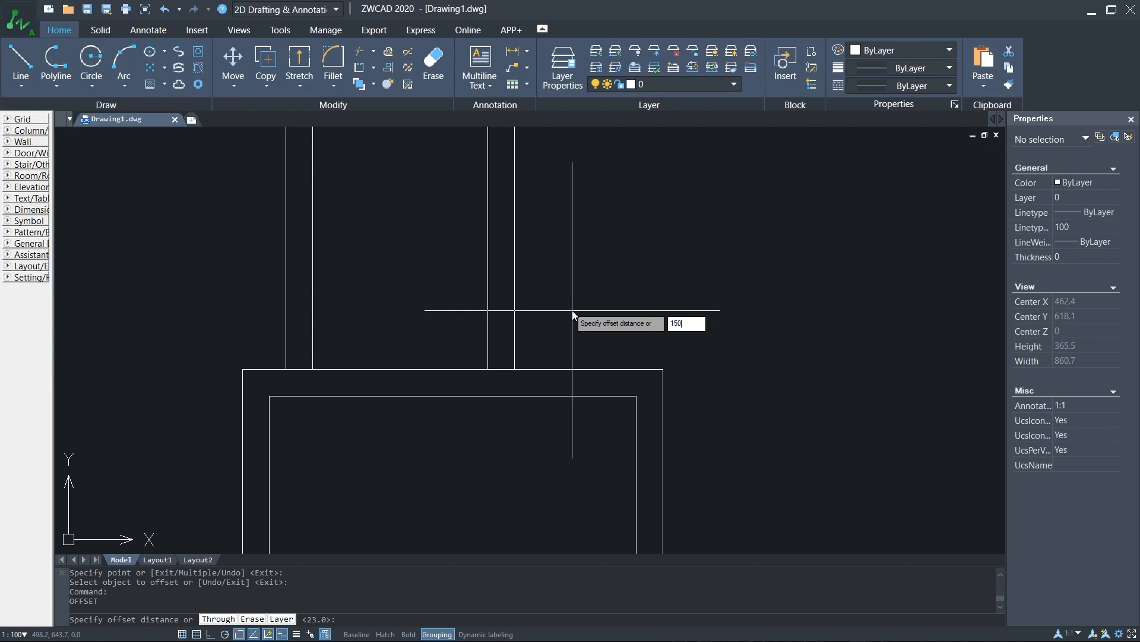
key("Return")
scroll(416, 320, "down", 1)
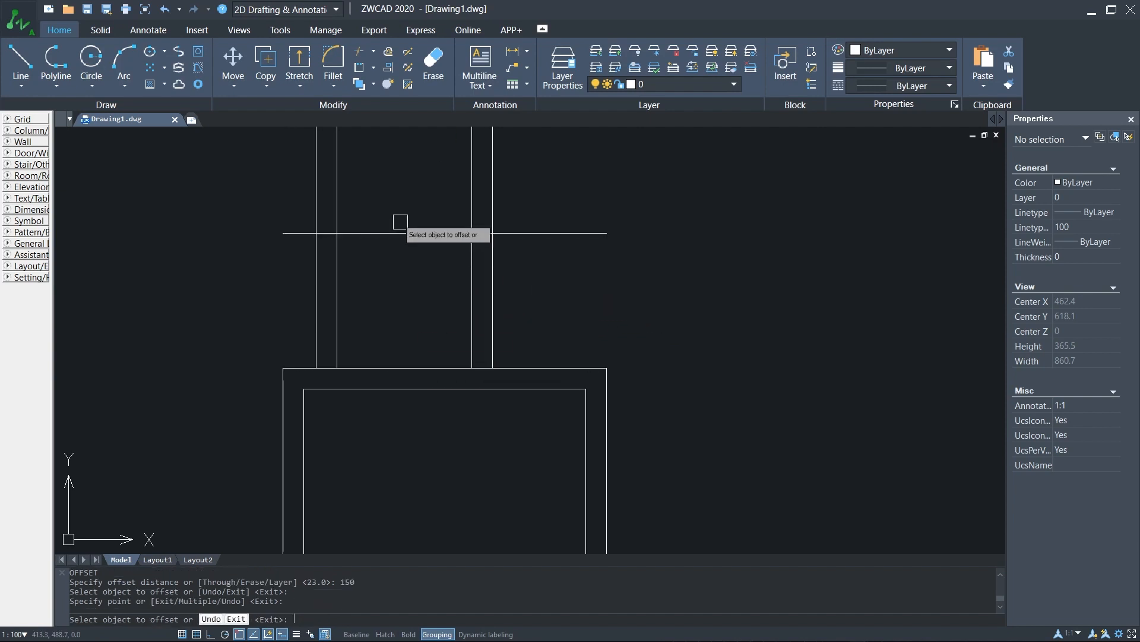
scroll(401, 222, "up", 1)
key("Return")
- Offset the new horizontal line 23 units upward to give the upper room's top wall its thickness
key("Return")
type("23")
key("Return")
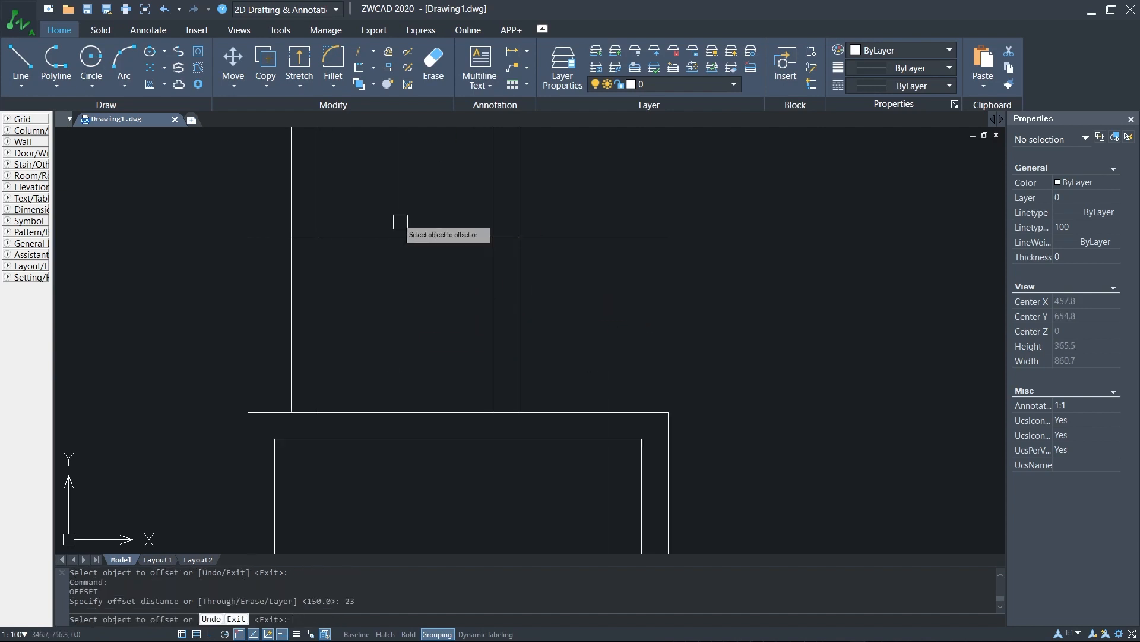
left_click(407, 237)
left_click(404, 185)
key("Escape")
- Fillet the inner and outer line pairs with radius 0 into the small room's upper-left wall corner
scroll(416, 237, "down", 3)
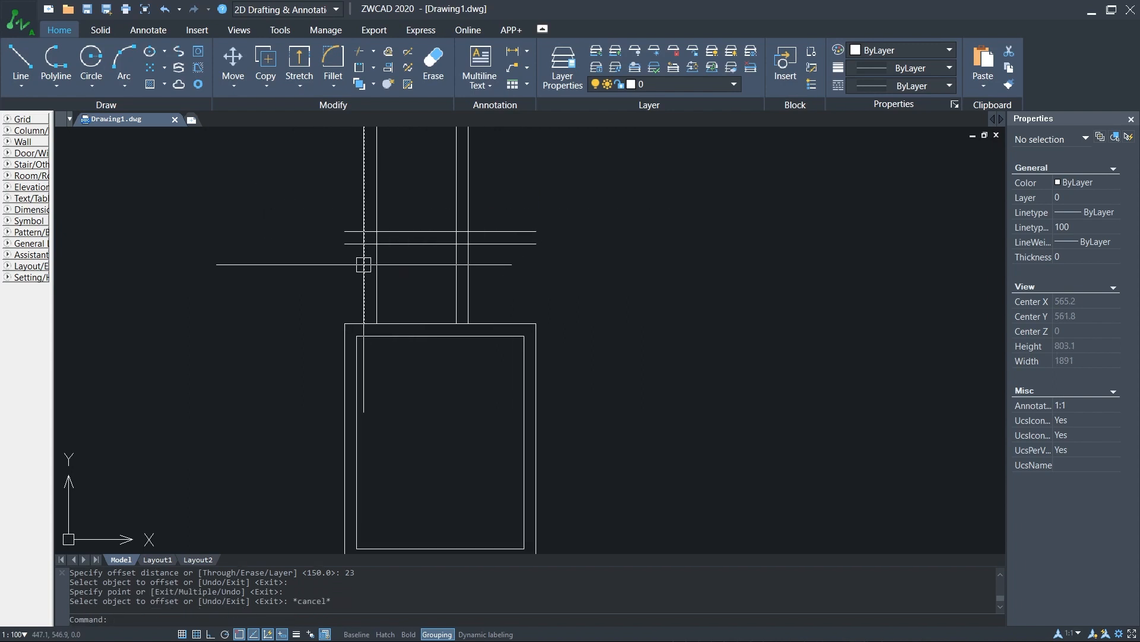
scroll(374, 260, "up", 2)
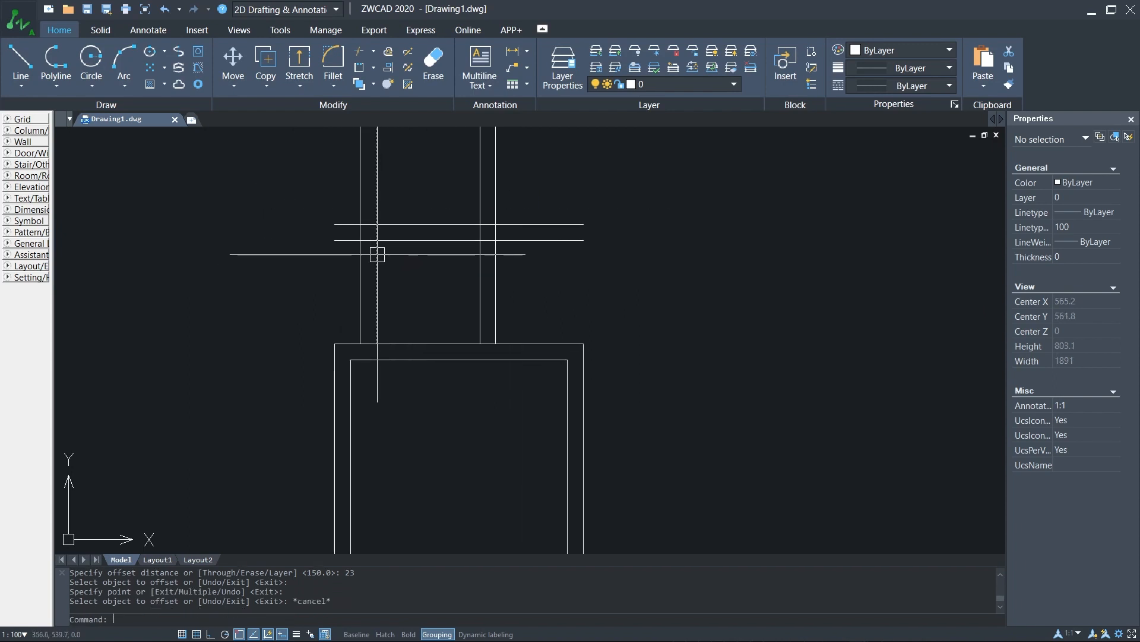
middle_click_drag(377, 255, 388, 273)
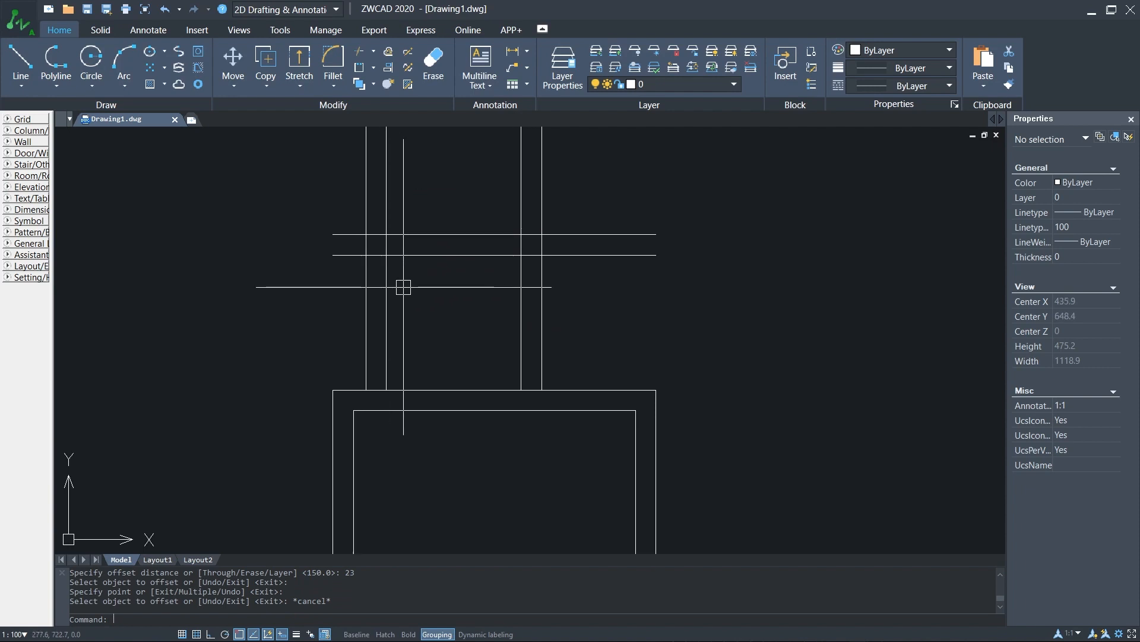
type("f")
key("Return")
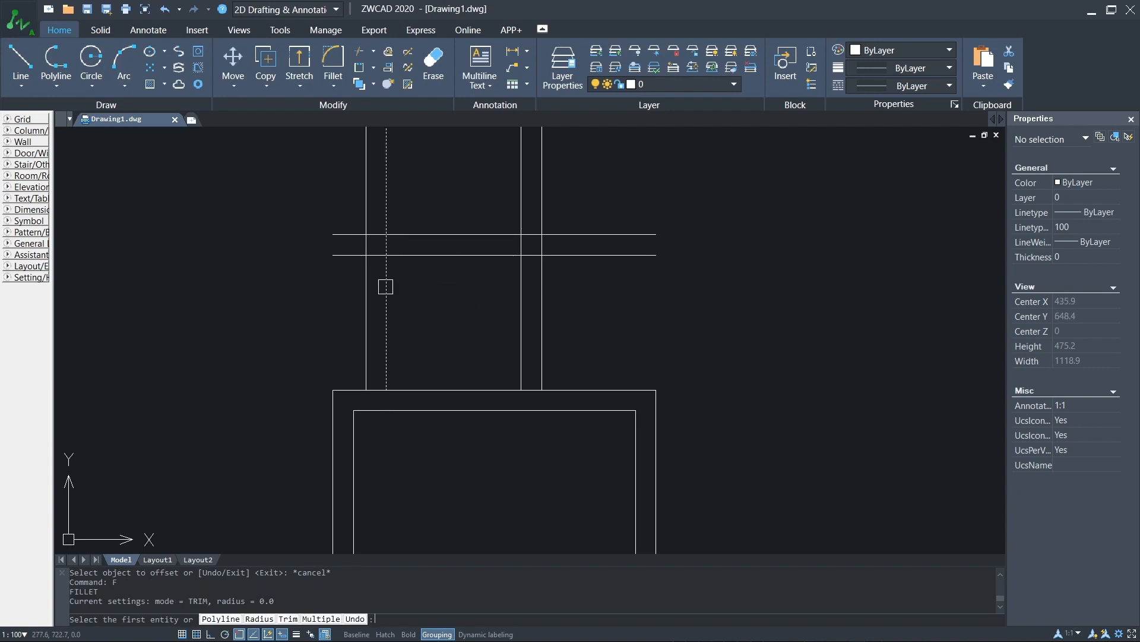
left_click(402, 256)
left_click(386, 262)
key("Return")
left_click(366, 262)
left_click(392, 234)
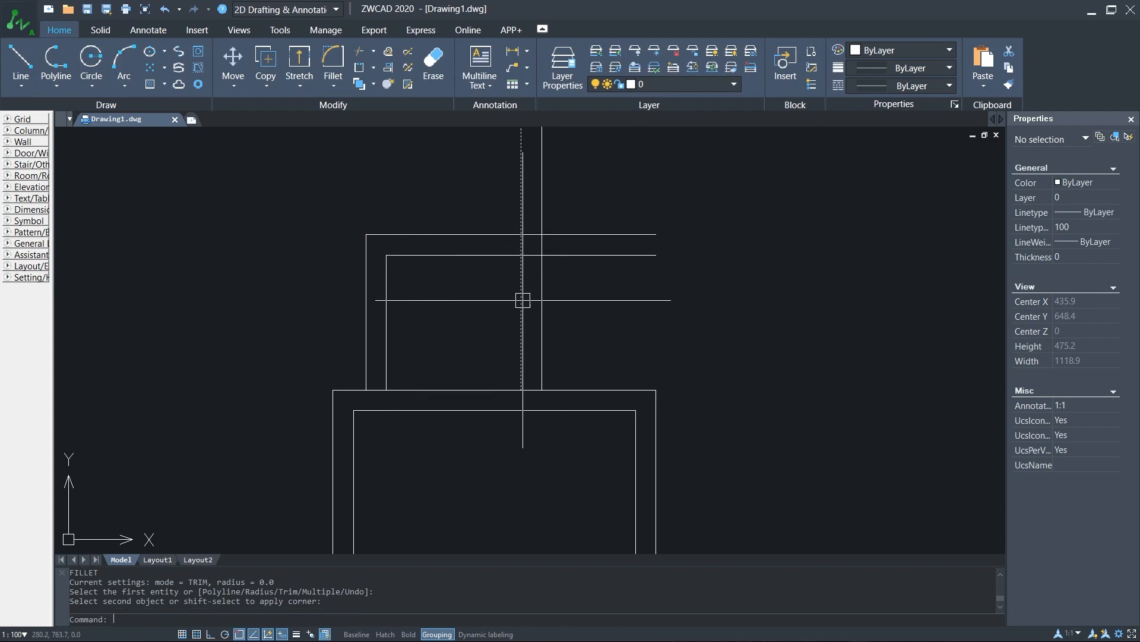
- Fillet the outer and inner line pairs with radius 0 into the small room's upper-right wall corner
key("Return")
left_click(542, 291)
left_click(504, 236)
key("Return")
left_click(521, 265)
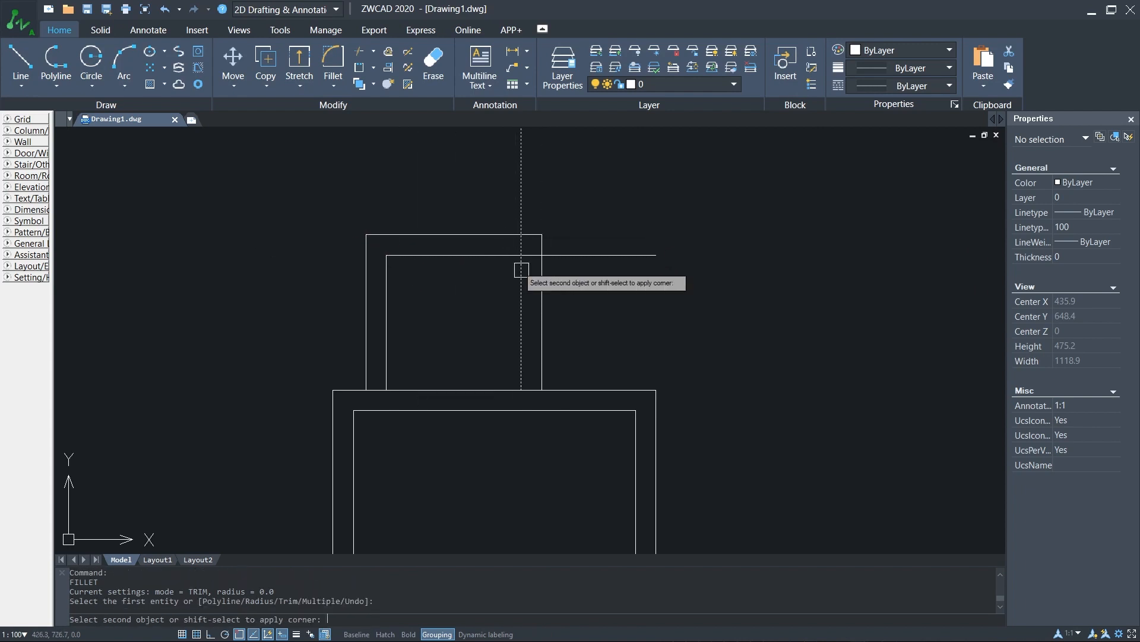
left_click(494, 256)
- Place a vertical construction line through the large room's outer upper-left corner
scroll(403, 282, "down", 5)
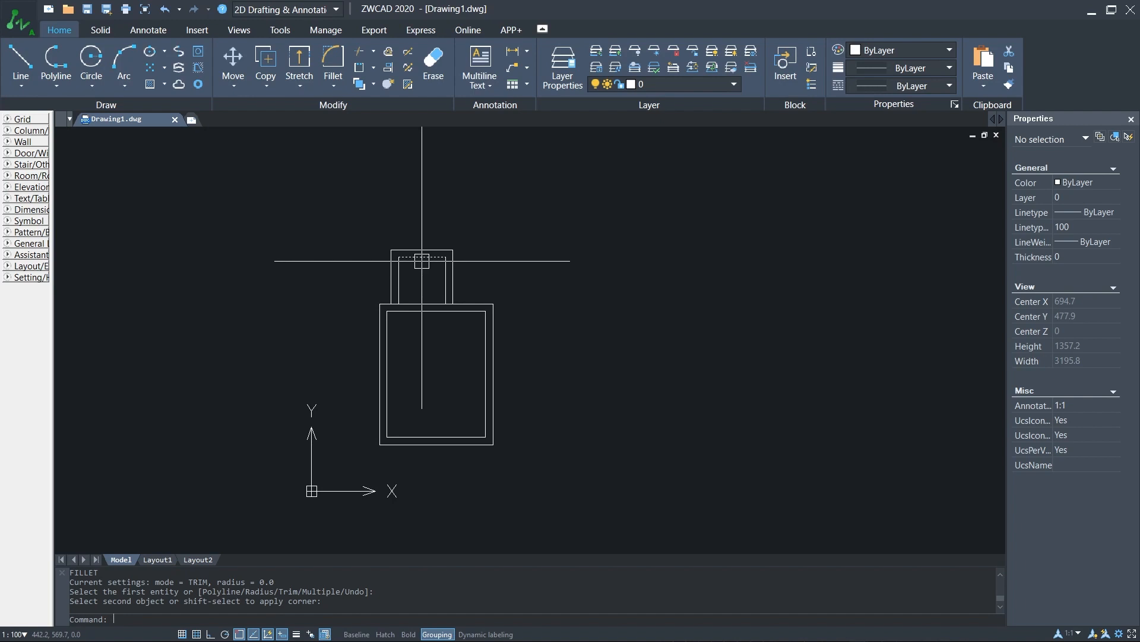
scroll(422, 260, "up", 7)
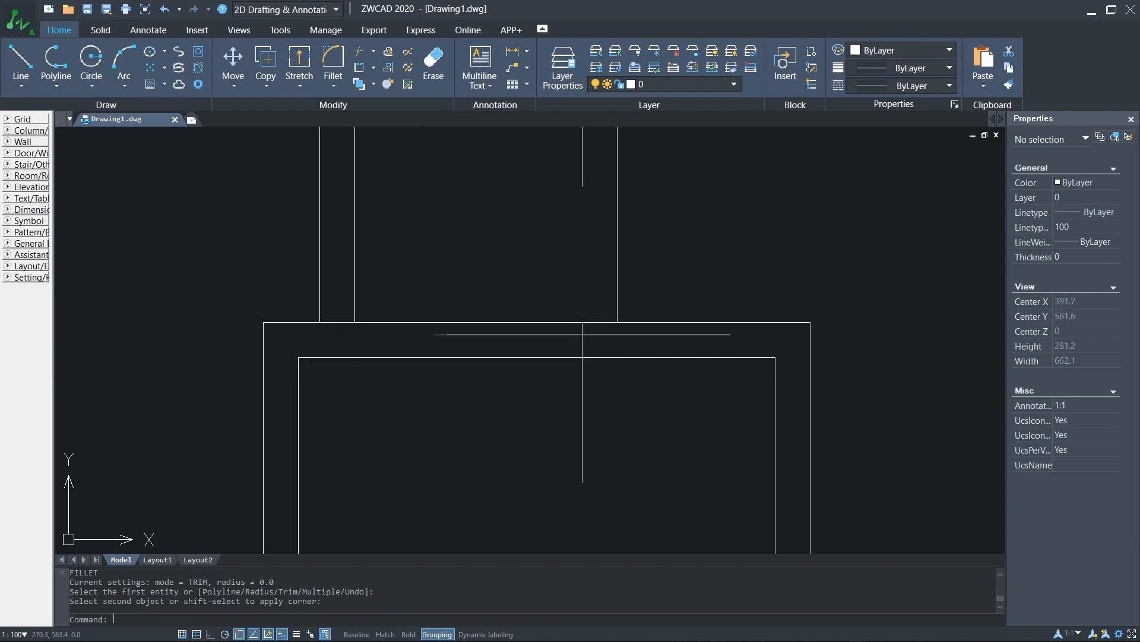
scroll(493, 331, "down", 2)
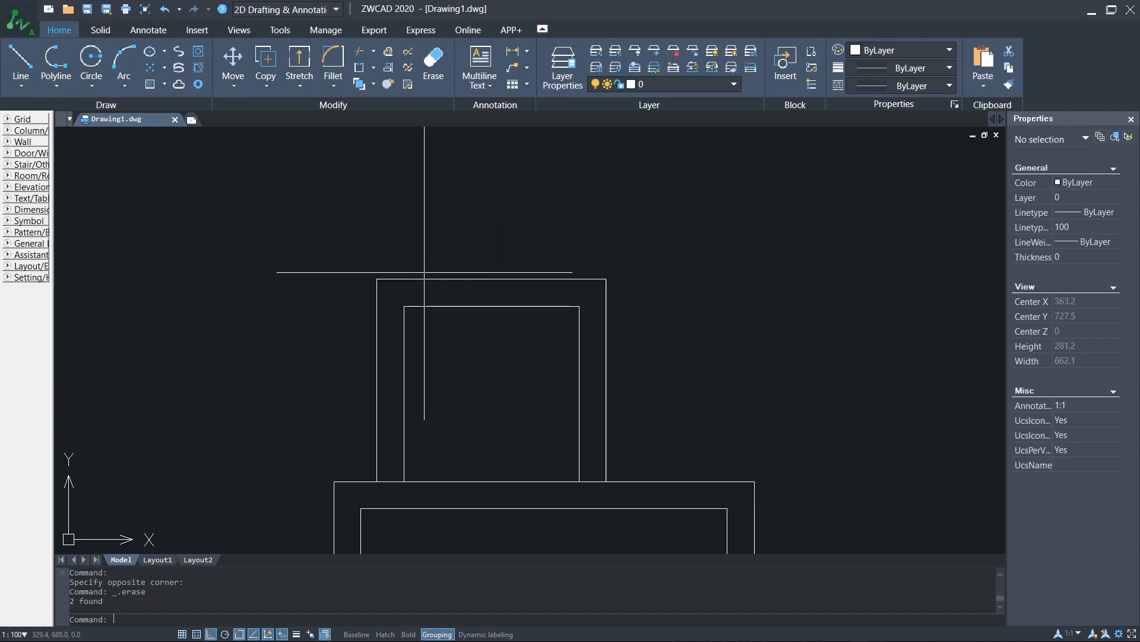
scroll(338, 325, "up", 1)
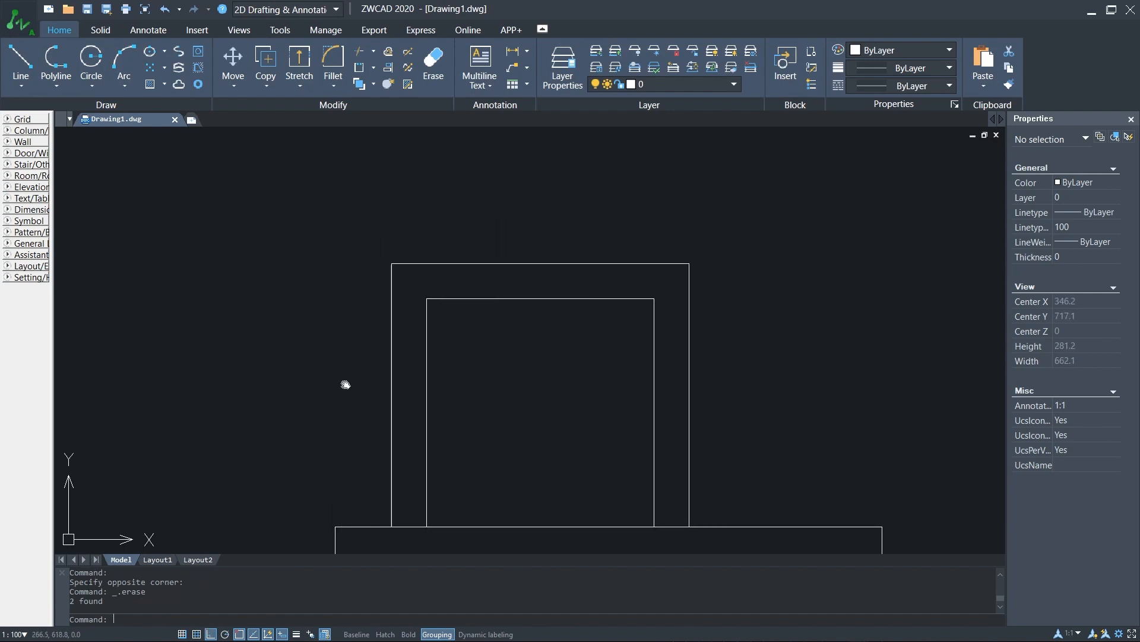
middle_click_drag(343, 382, 364, 330)
type("XL")
key("Return")
type("Vertical Angle Offset :")
key("Return")
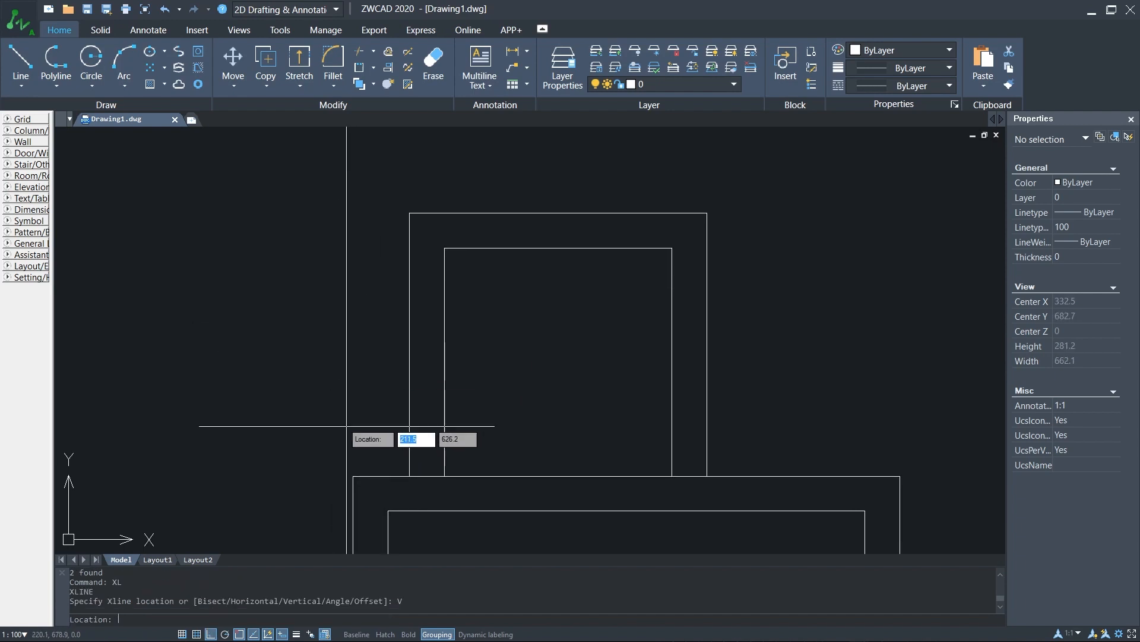
scroll(336, 409, "down", 4)
key("Escape")
scroll(336, 409, "up", 3)
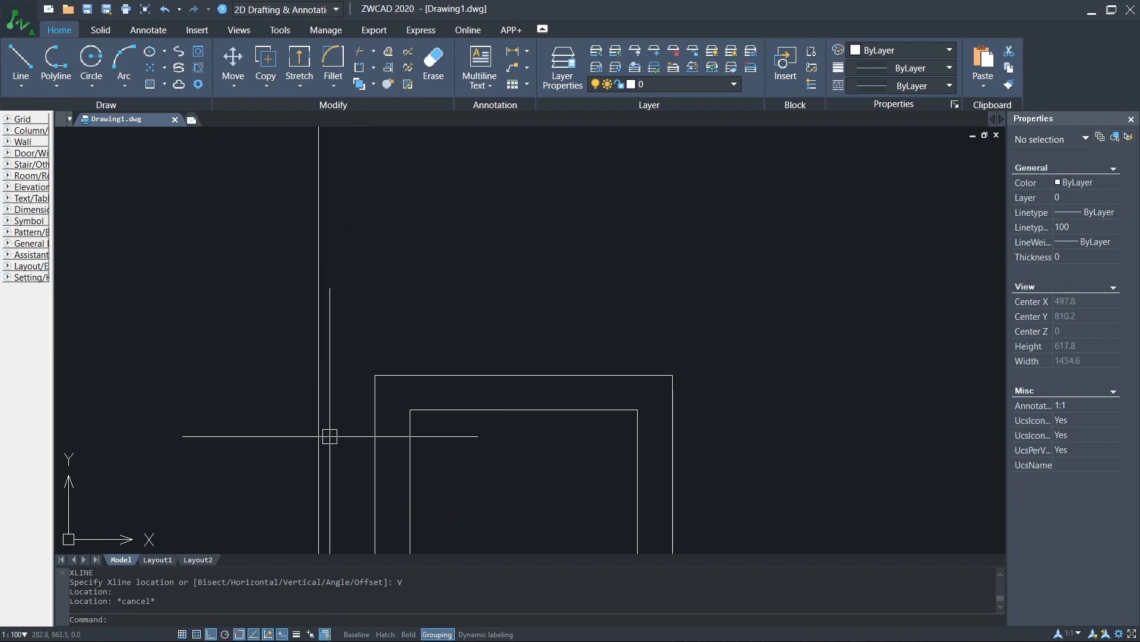
- Draw a horizontal line from the small room's outer left wall to the vertical construction line, level with the inner upper edge
type("L")
key("Return")
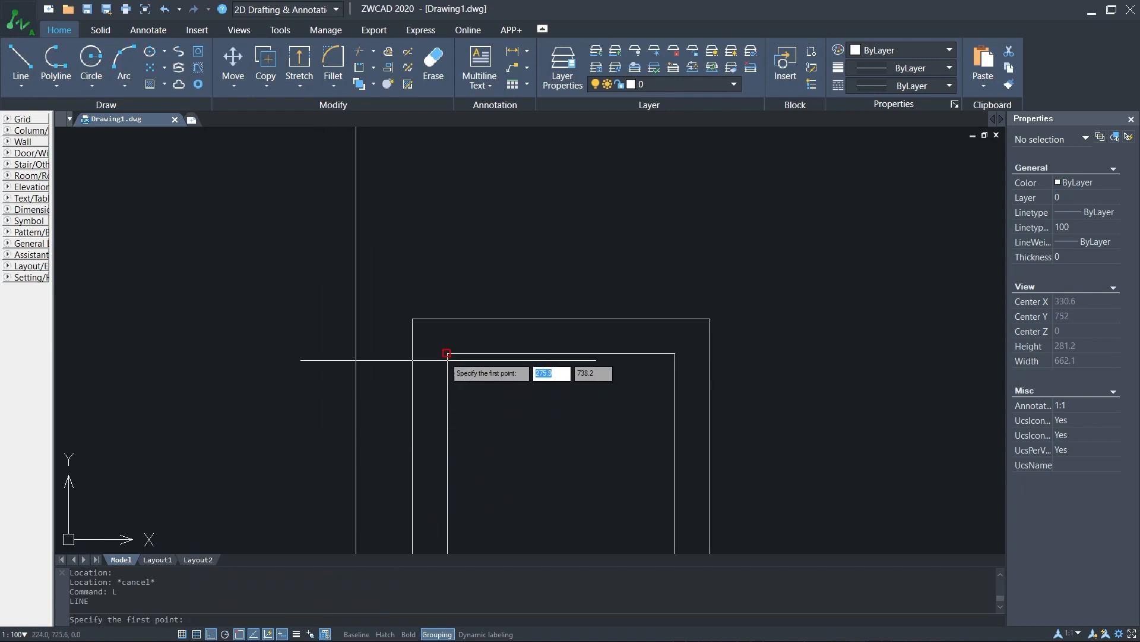
left_click(356, 355)
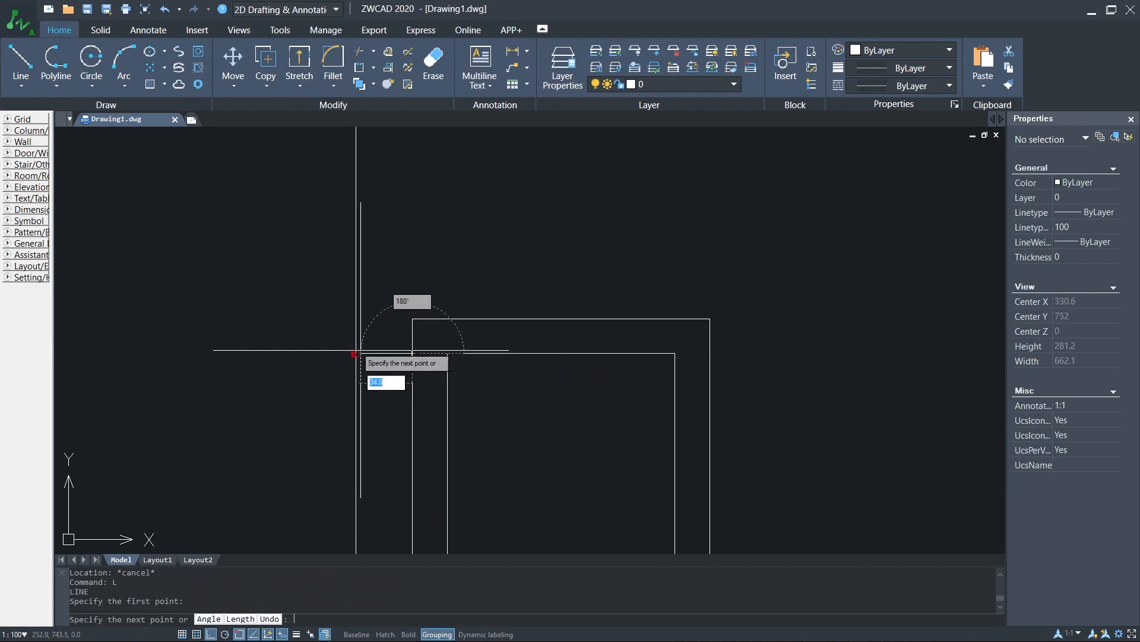
key("Escape")
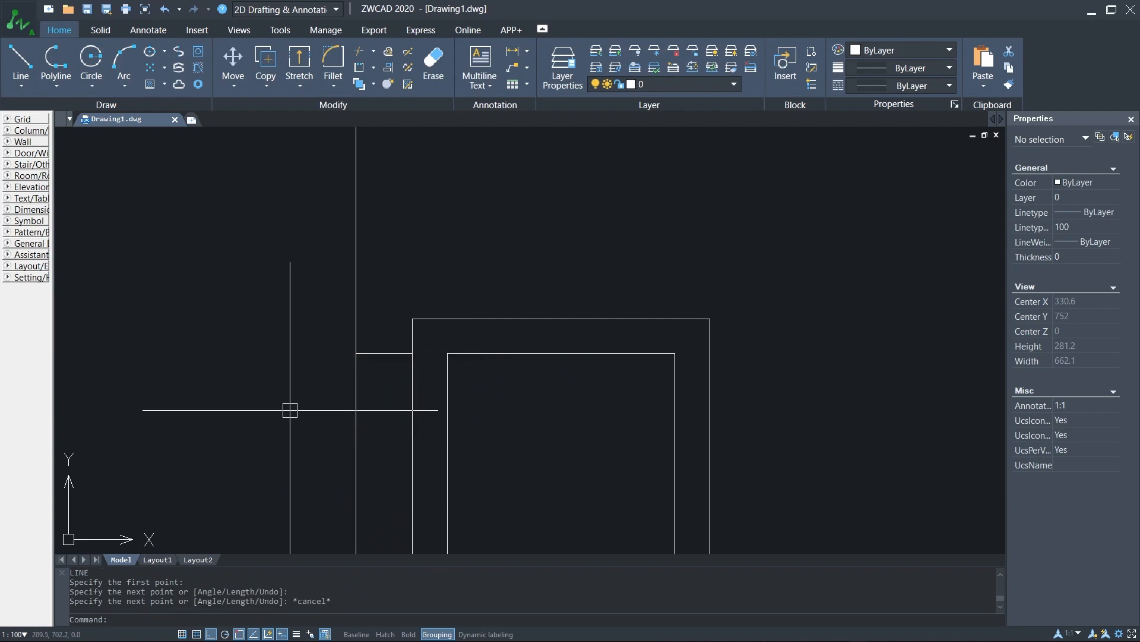
- Draw a 400-unit vertical line upward from the short horizontal line's left end, along the construction line
type("L")
key("Return")
left_click(356, 354)
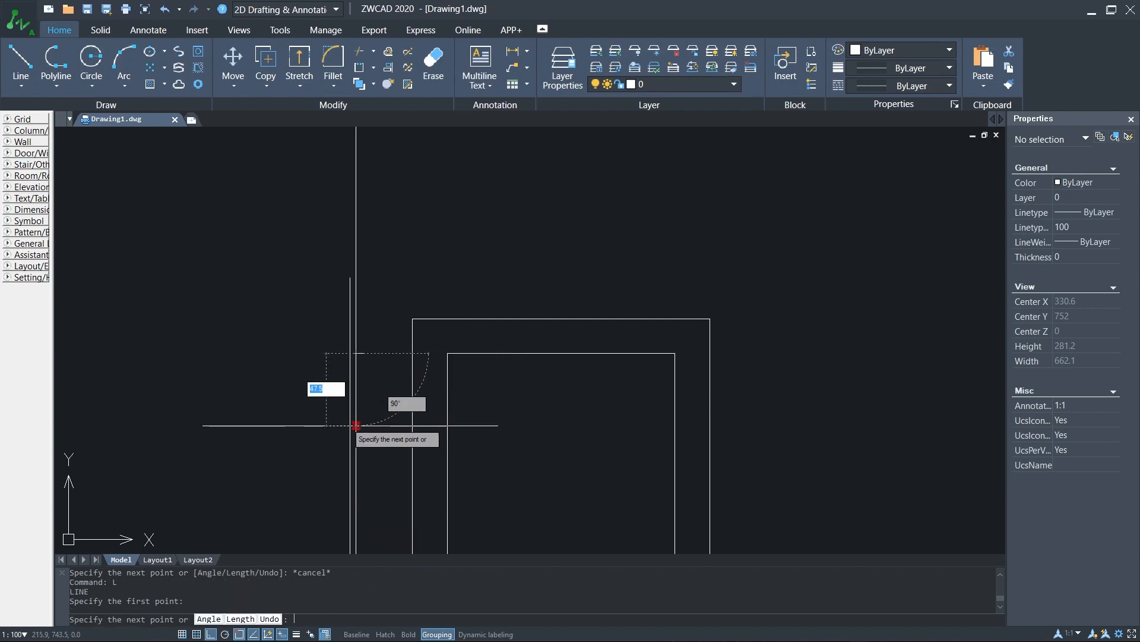
scroll(357, 420, "down", 2)
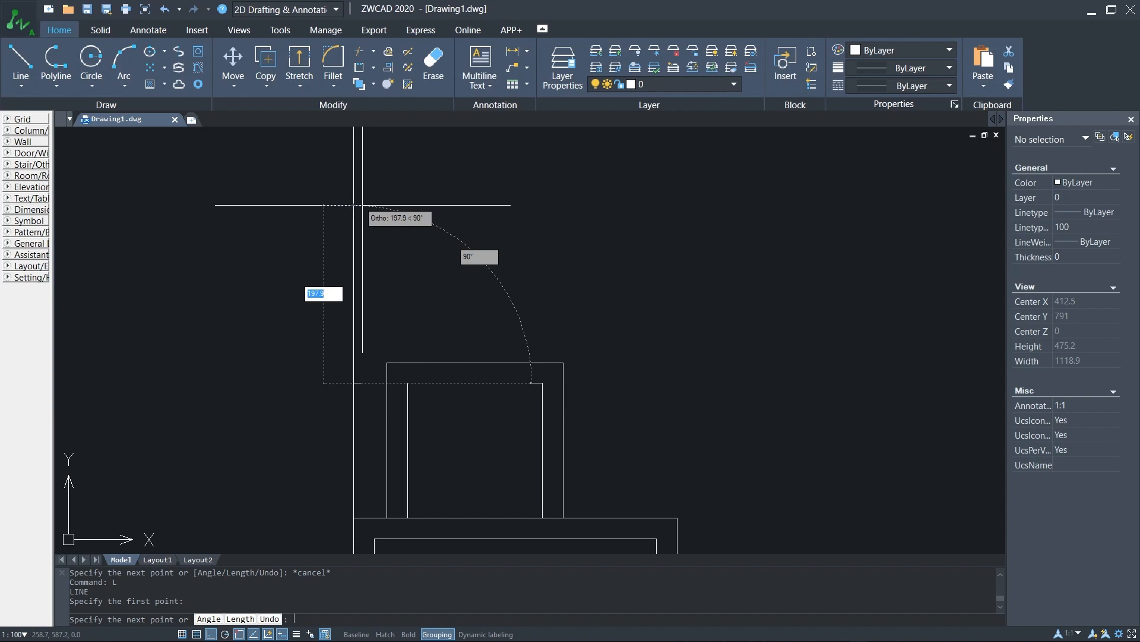
key("Return")
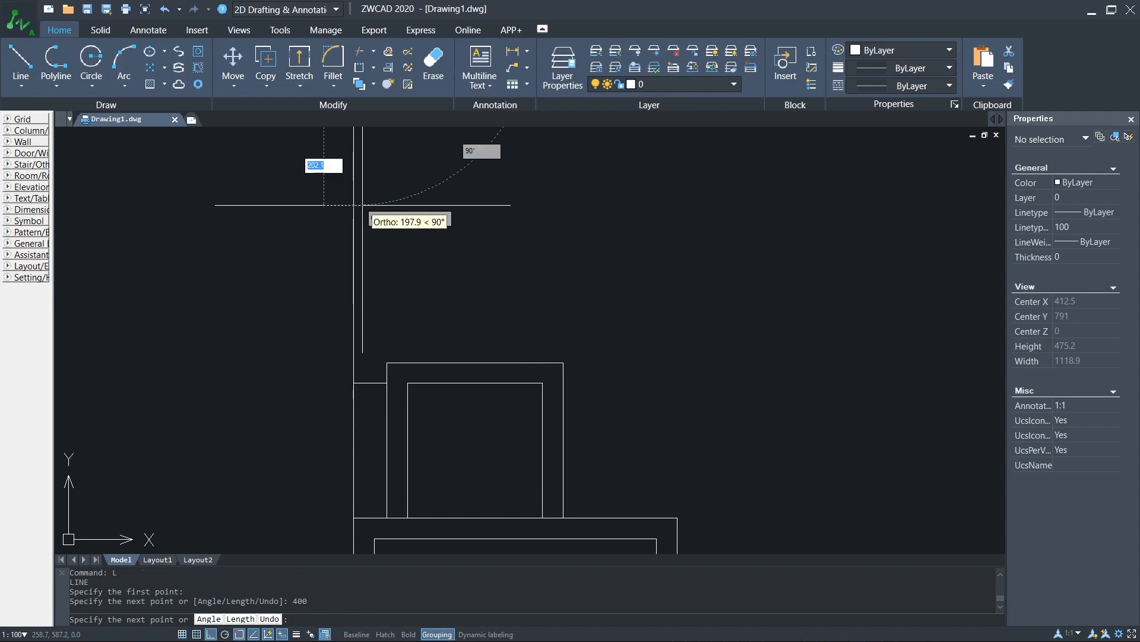
scroll(385, 321, "down", 2)
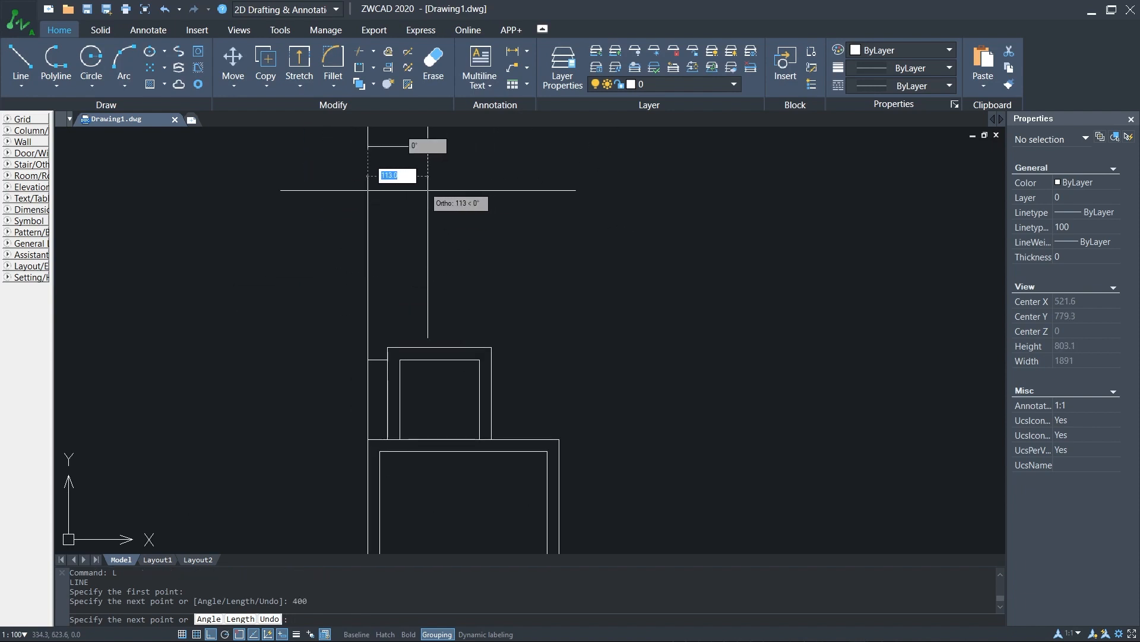
key("Escape")
- Delete the vertical construction line that runs through the large room's outer upper-left corner
scroll(375, 353, "up", 5)
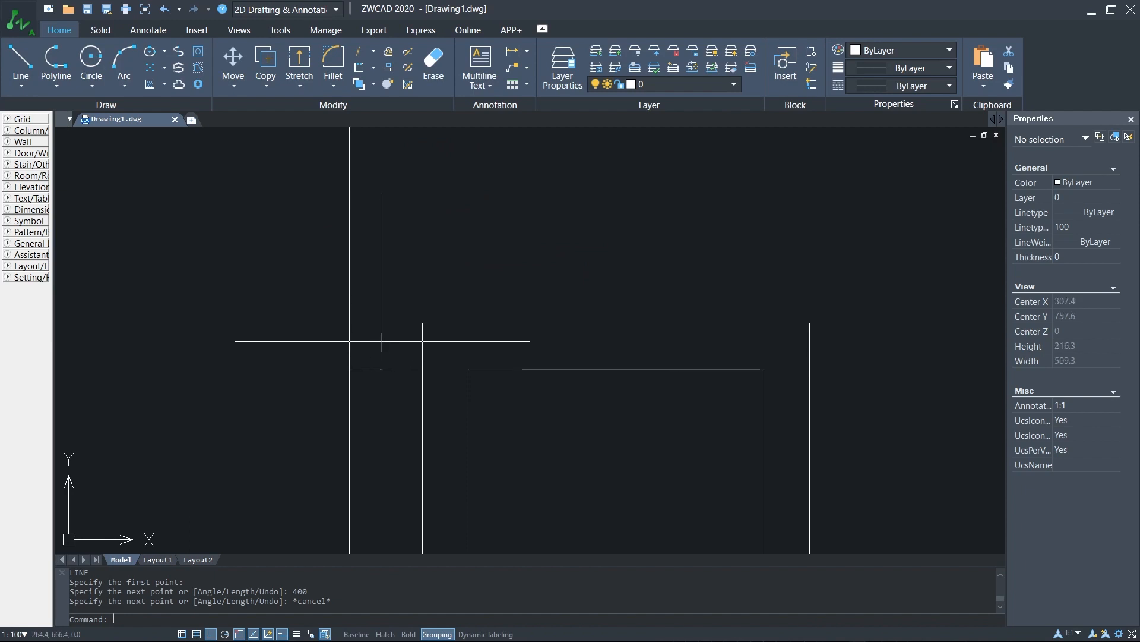
left_click(377, 404)
left_click(345, 419)
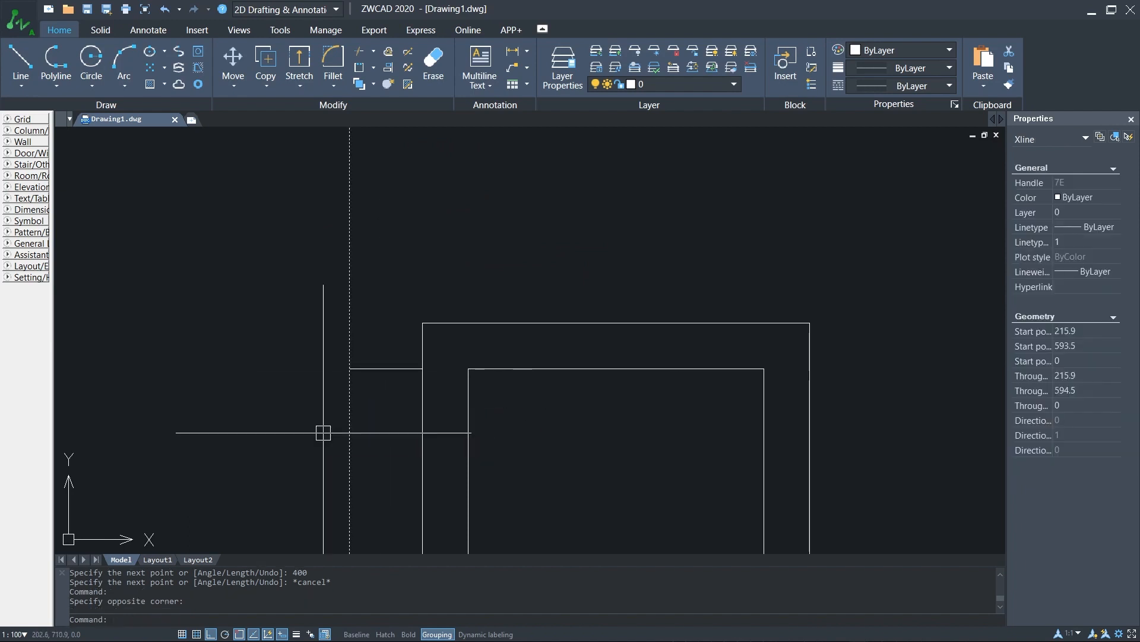
key("Delete")
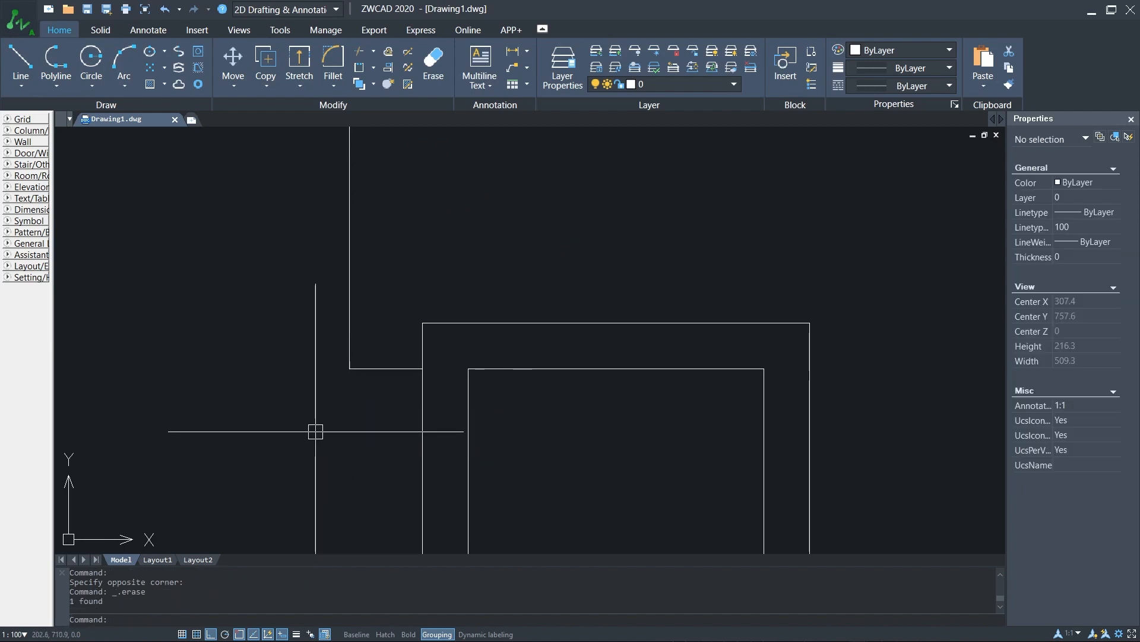
type("F")
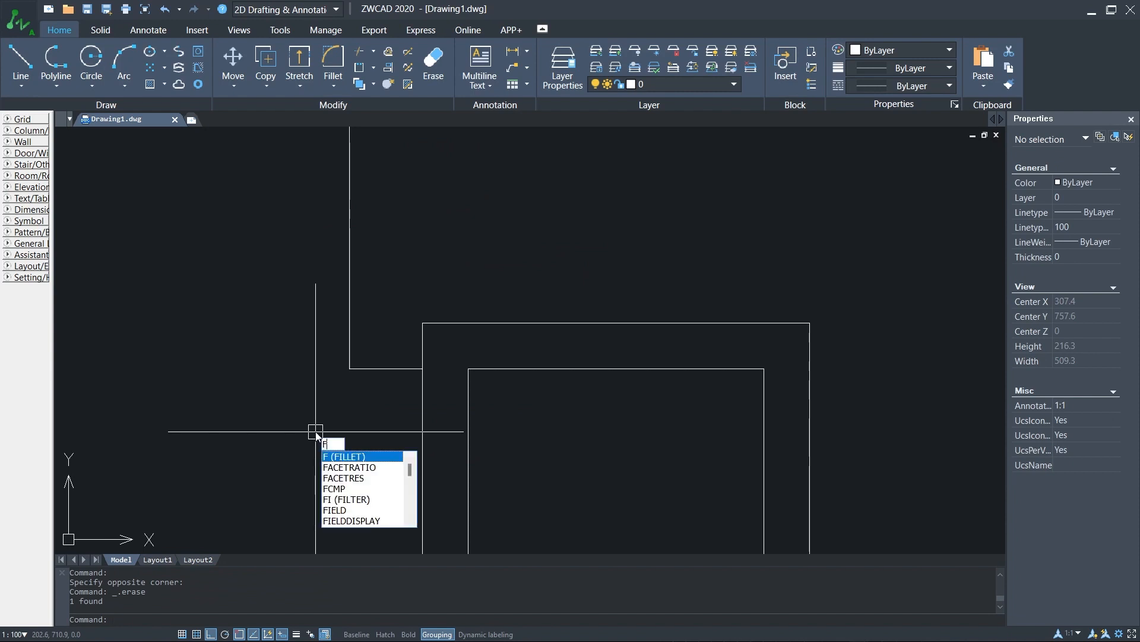
key("Return")
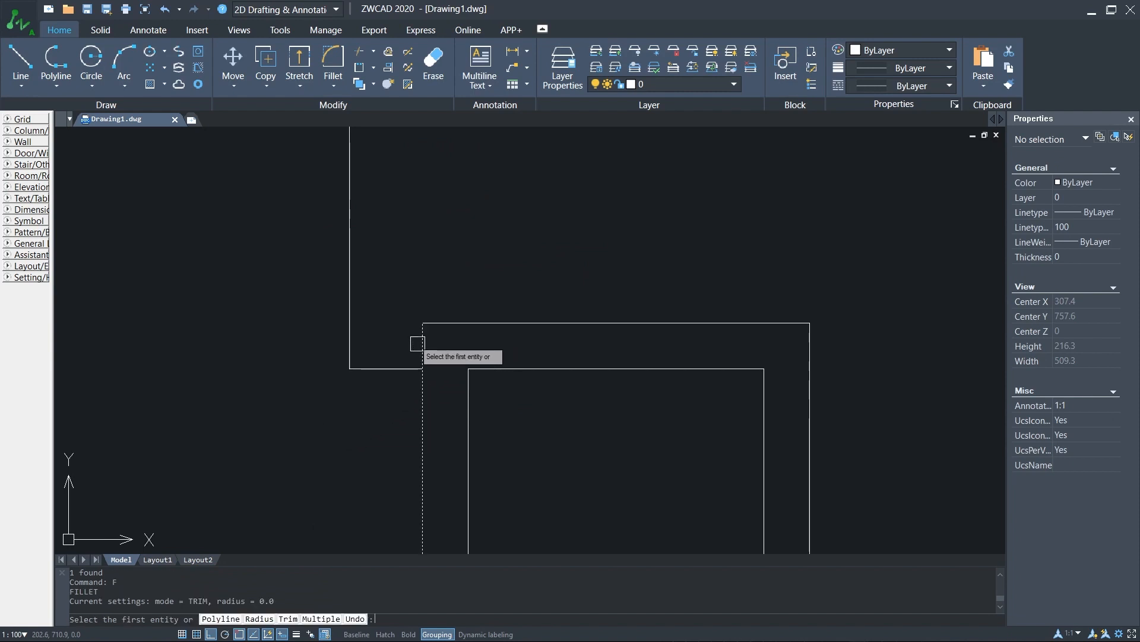
key("Escape")
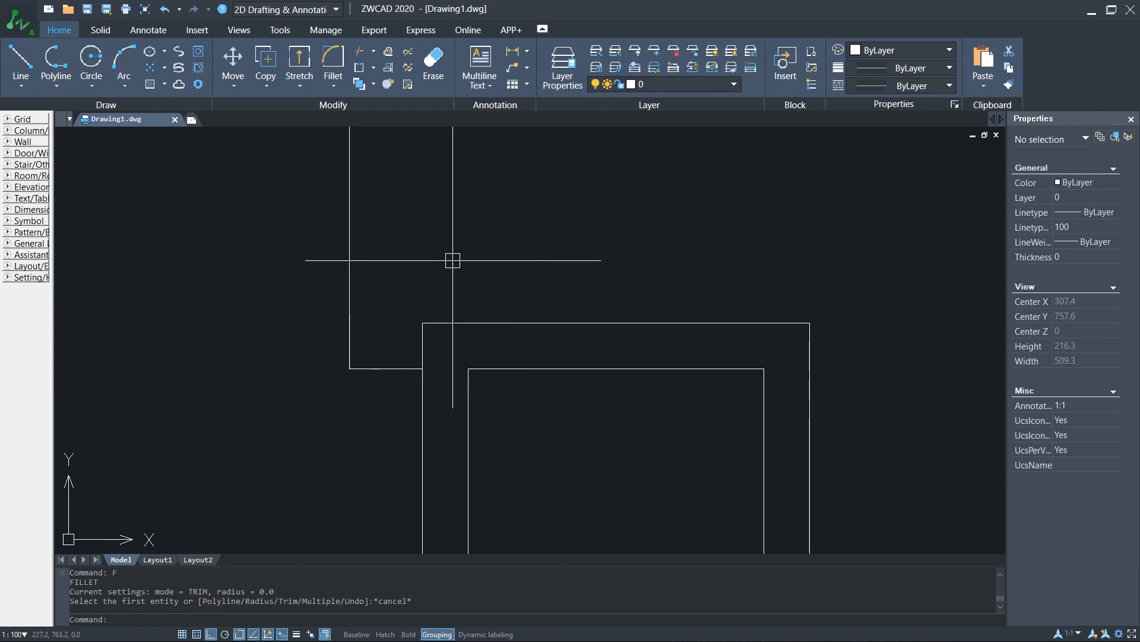
- Offset the 400-unit vertical line 23 units to the right to form the upper room's left wall
type("o")
key("Return")
key("Return")
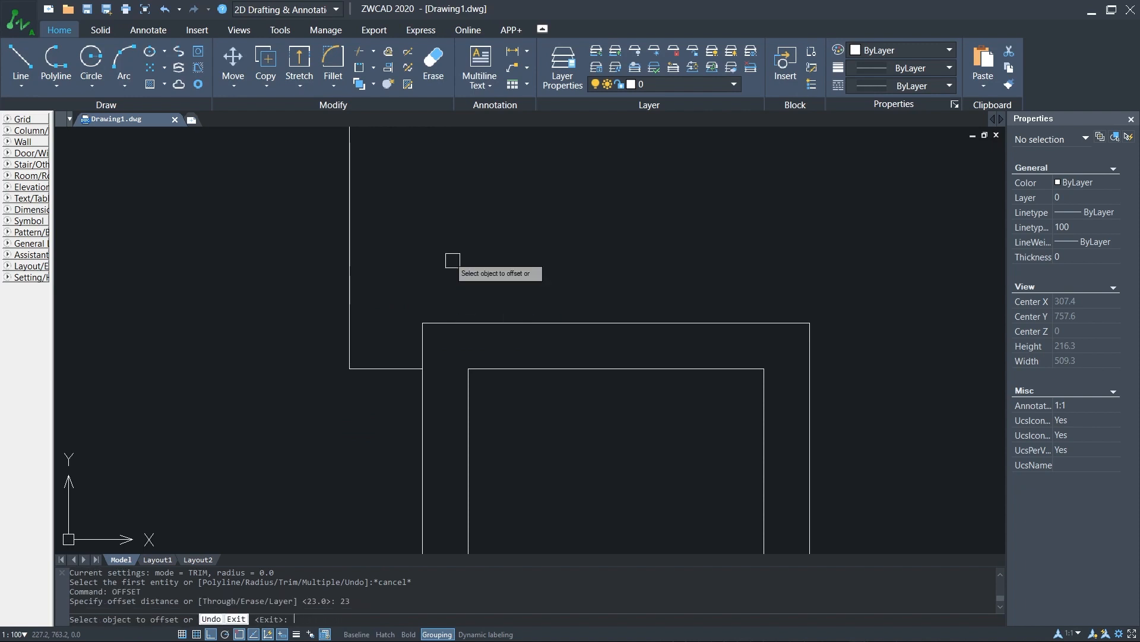
left_click(349, 258)
left_click(389, 251)
key("Escape")
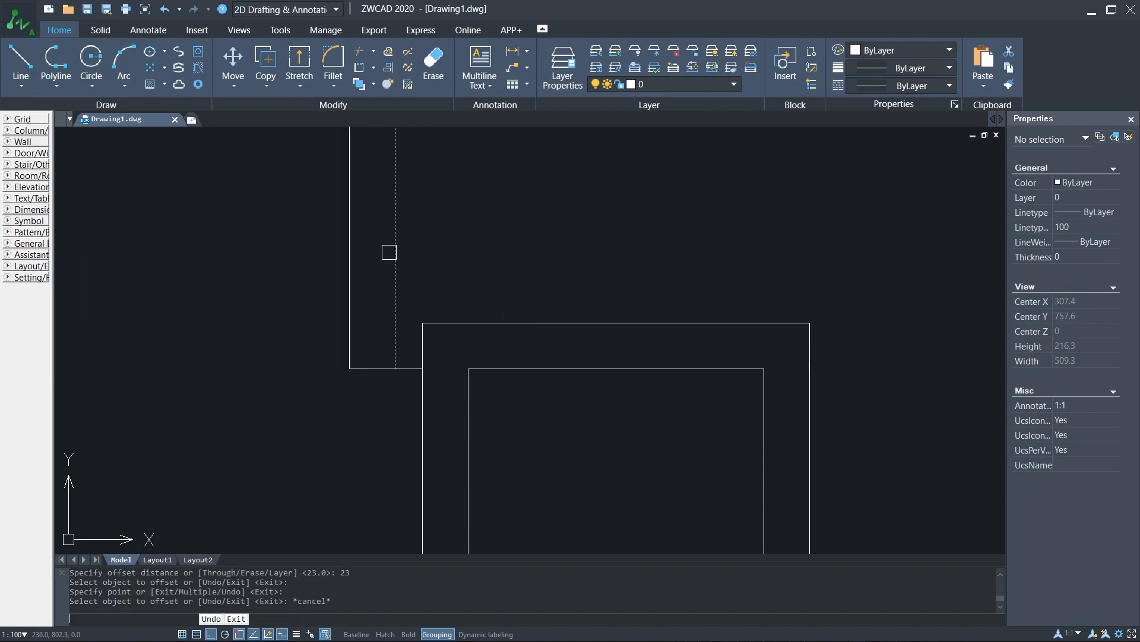
- Fillet the offset vertical line and the small room's outer upper edge into a corner with radius 0
type("f")
key("Return")
left_click(452, 321)
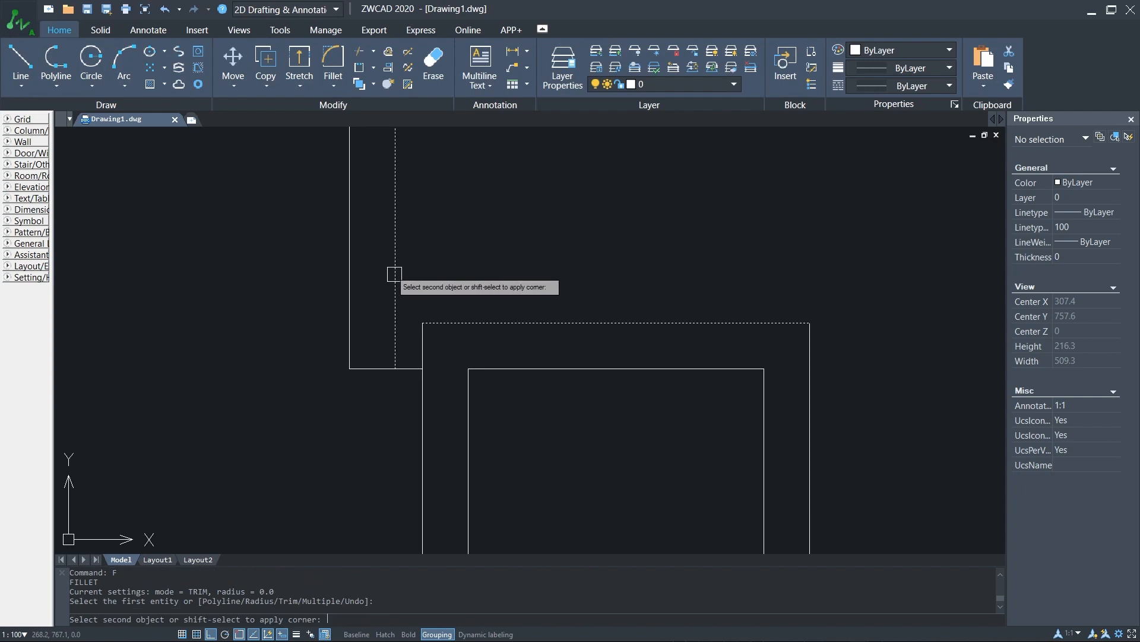
left_click(395, 276)
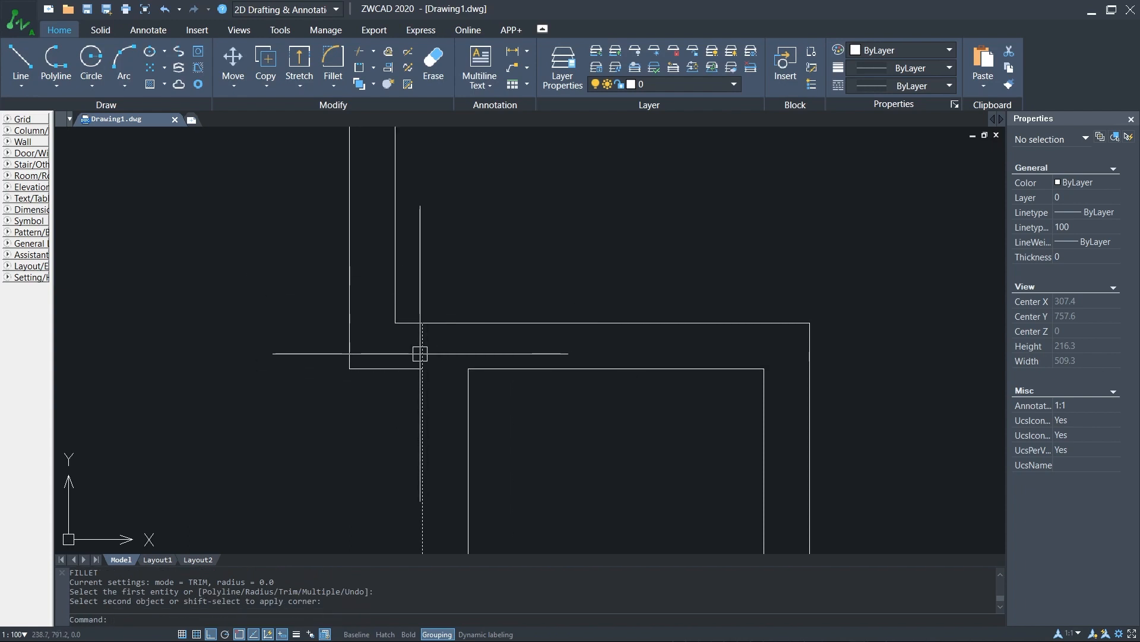
- Trim the piece of the small room's outer left wall line that crosses the horizontal wall above it
type("TR")
key("Return")
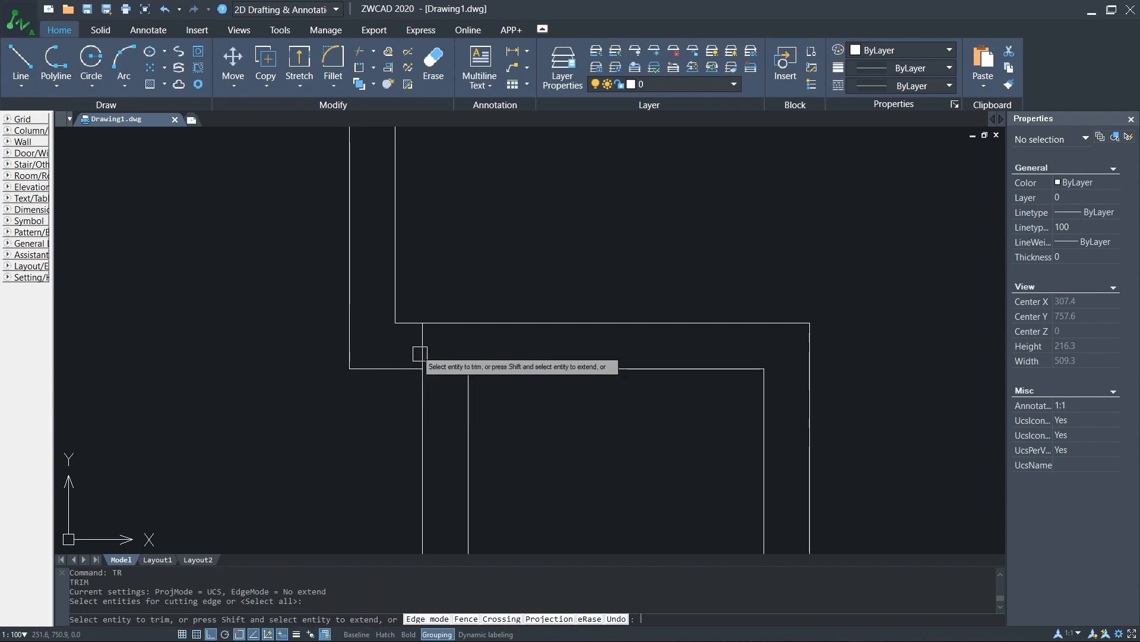
left_click(420, 353)
scroll(420, 354, "down", 7)
key("Escape")
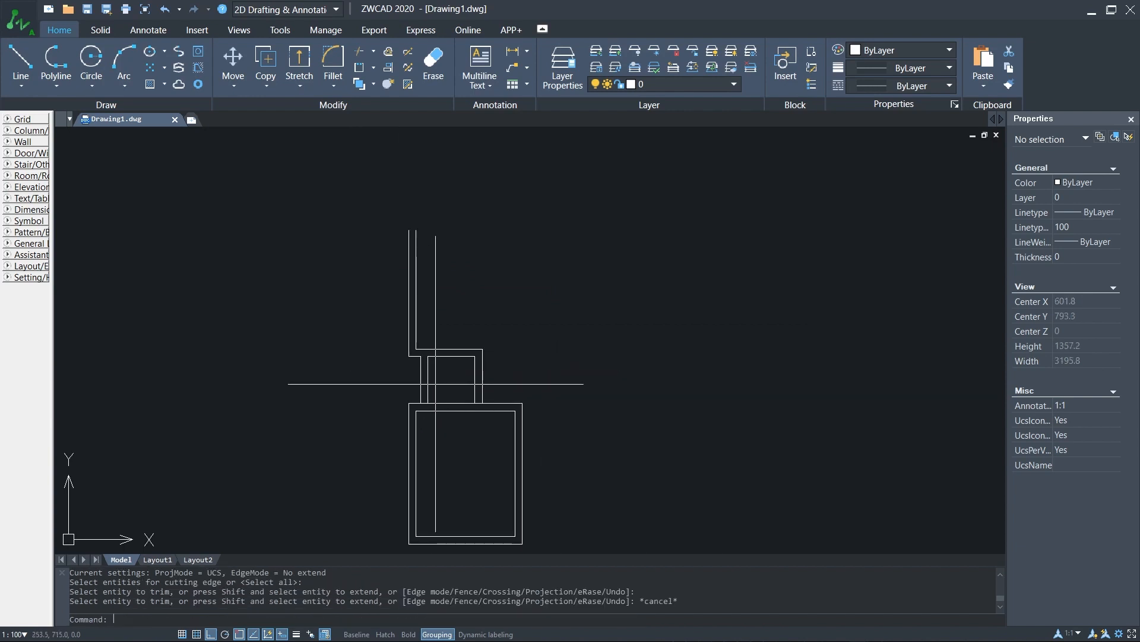
- Measure the inner vertical line of the upper room's left wall with an aligned dimension, without placing it
scroll(439, 342, "up", 2)
scroll(425, 300, "up", 4)
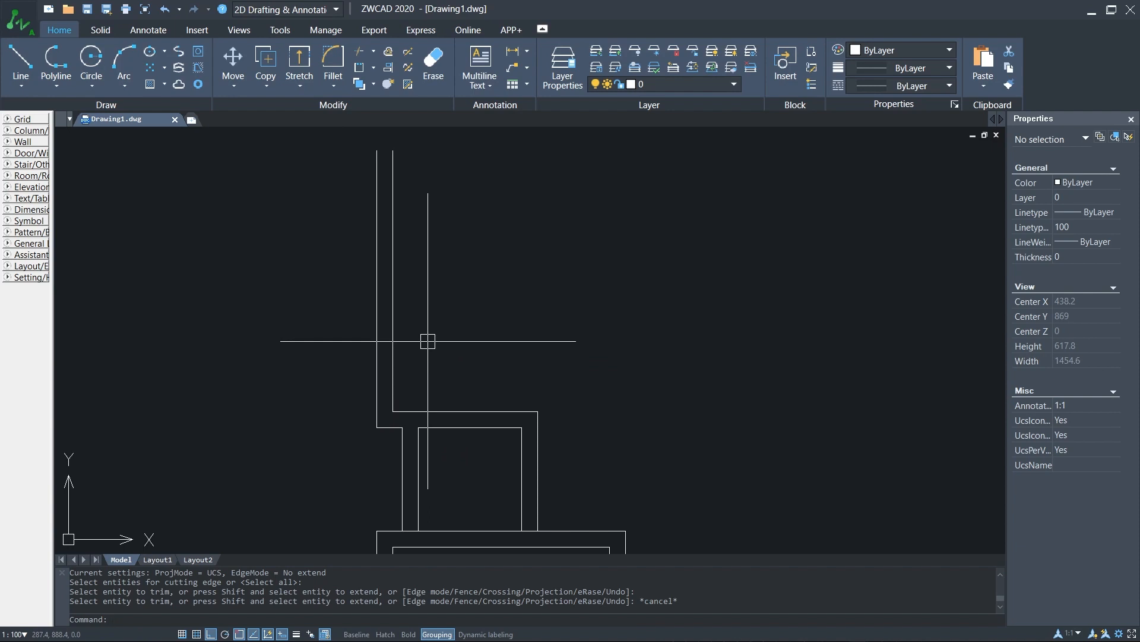
type("DAL")
key("Return")
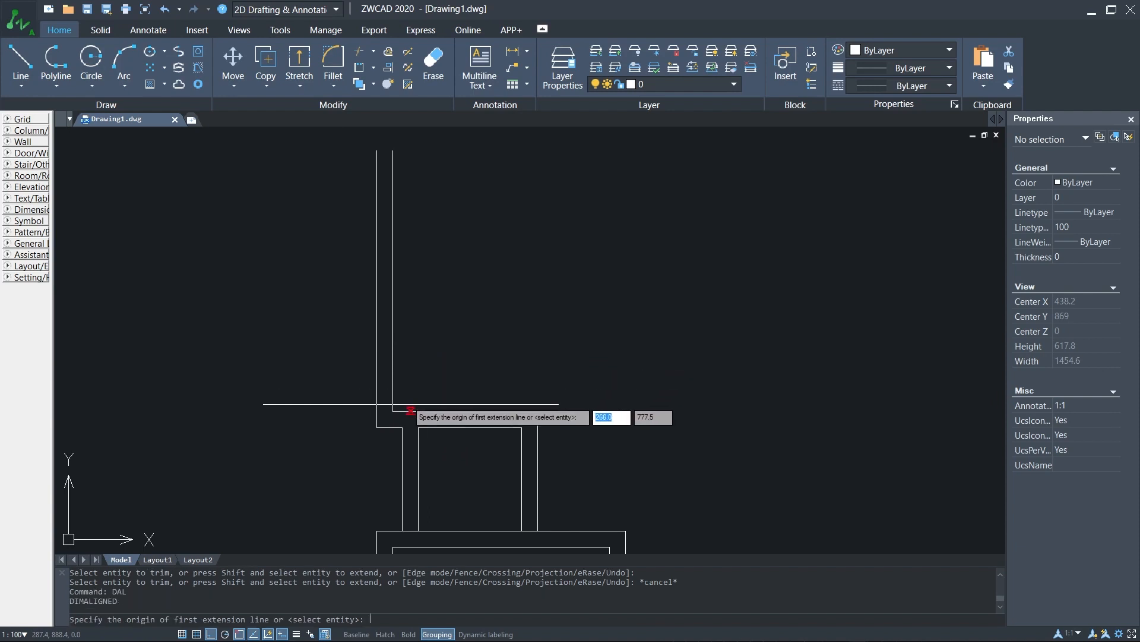
left_click(392, 410)
left_click(393, 153)
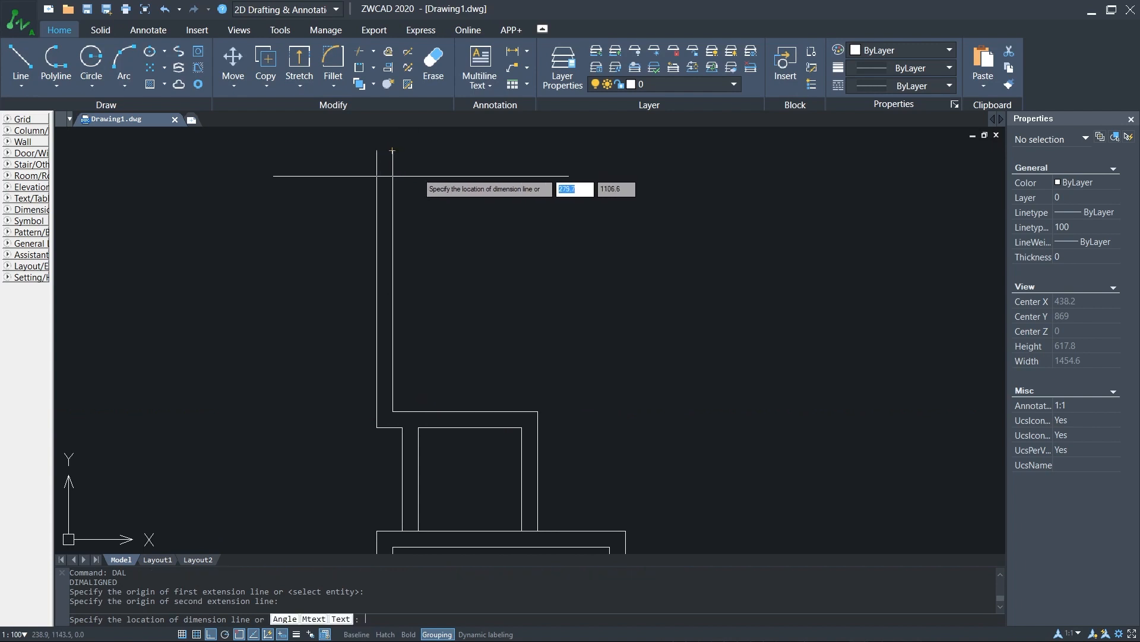
scroll(420, 305, "up", 8)
key("Escape")
scroll(395, 301, "down", 8)
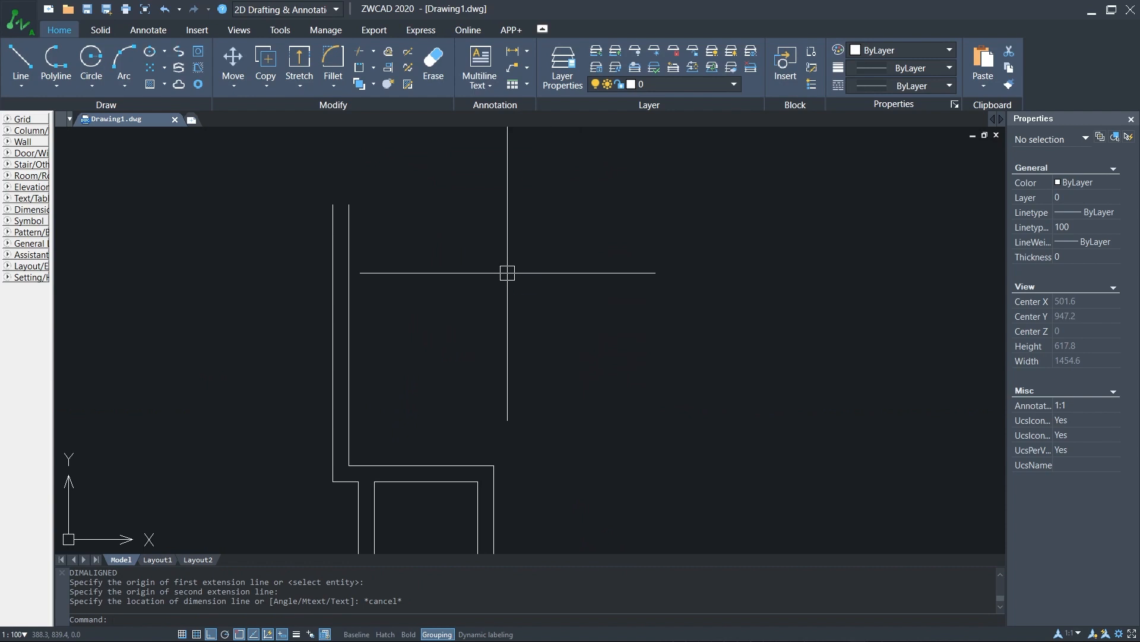
- Draw the upper room's inner outline from the inner vertical line's top end: 400 units right, 377 units down, and back left to the small room's outer corner
type("L")
key("Return")
left_click(348, 204)
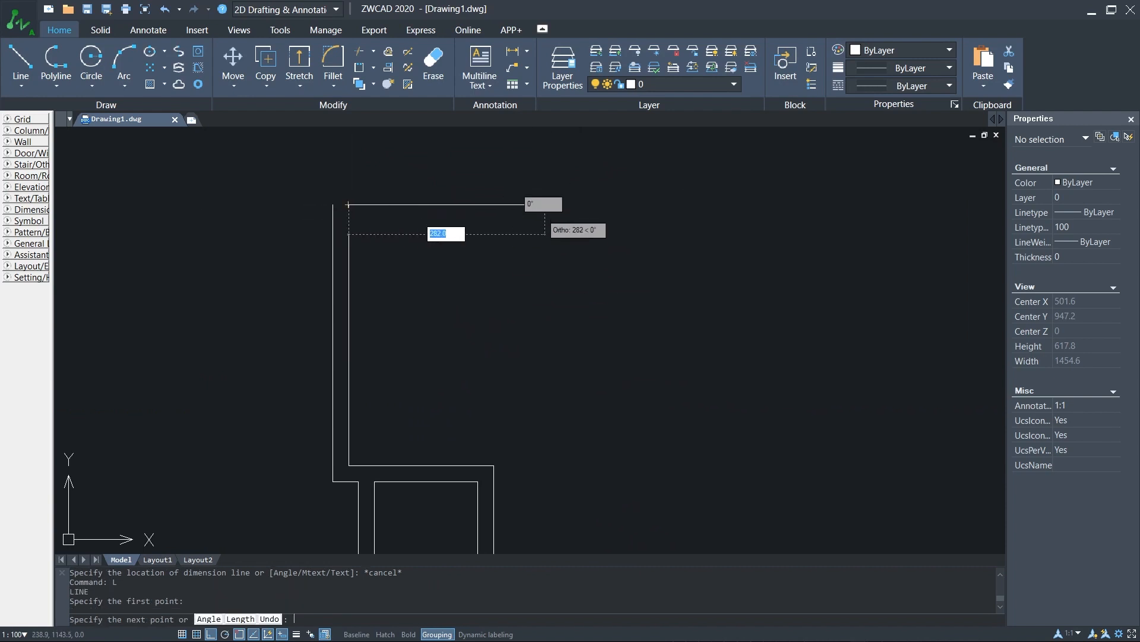
type("400")
key("Return")
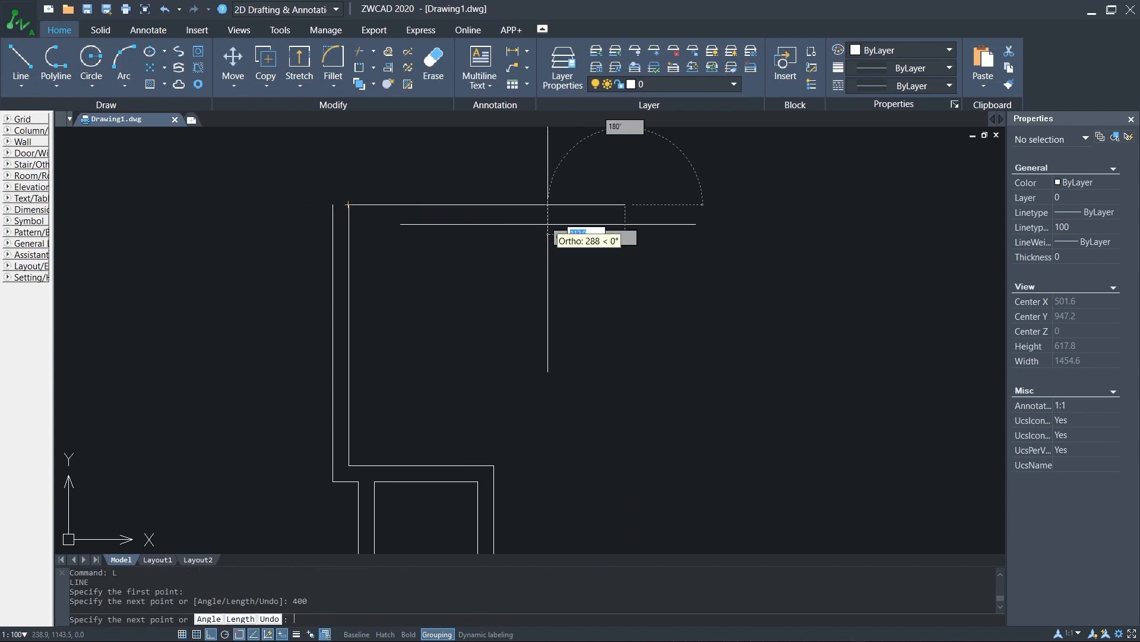
middle_click_drag(612, 419, 620, 330)
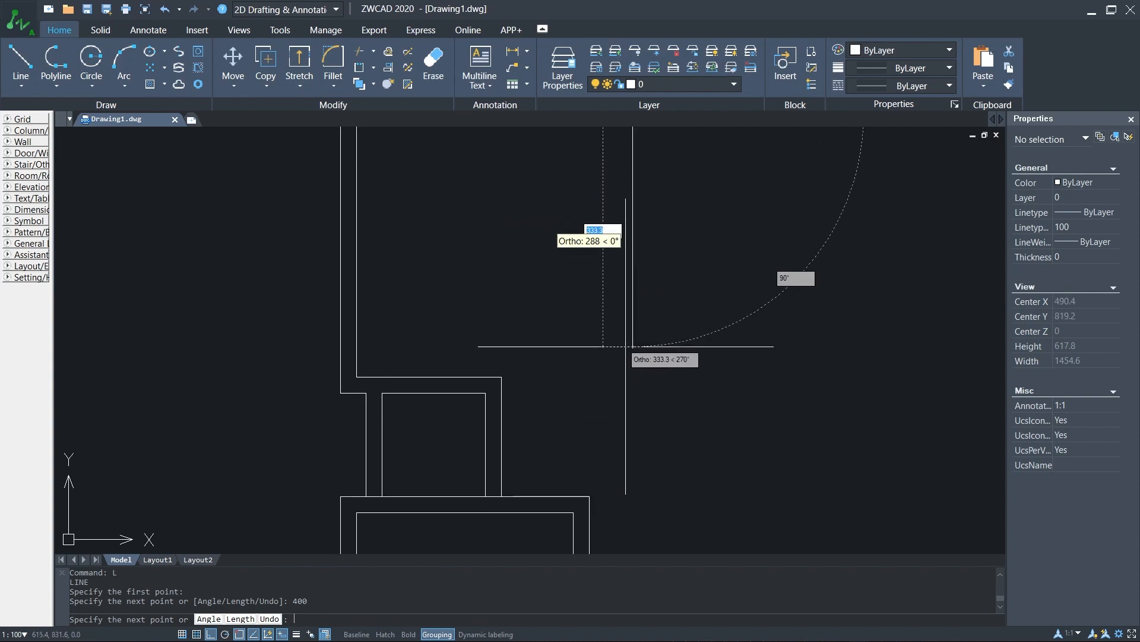
key("Return")
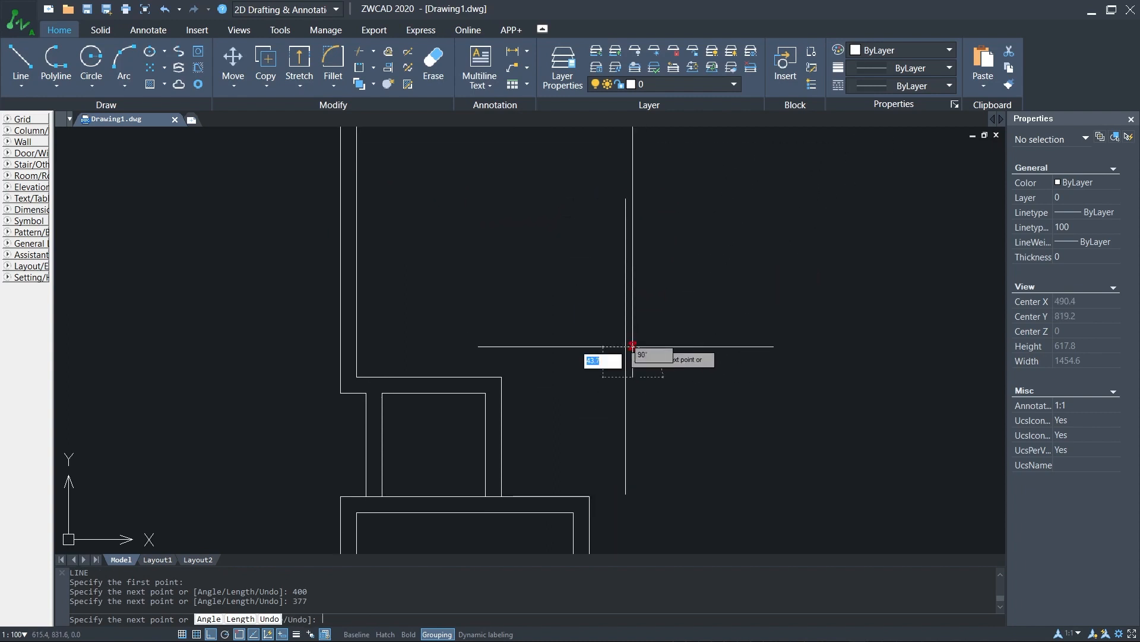
scroll(502, 376, "up", 2)
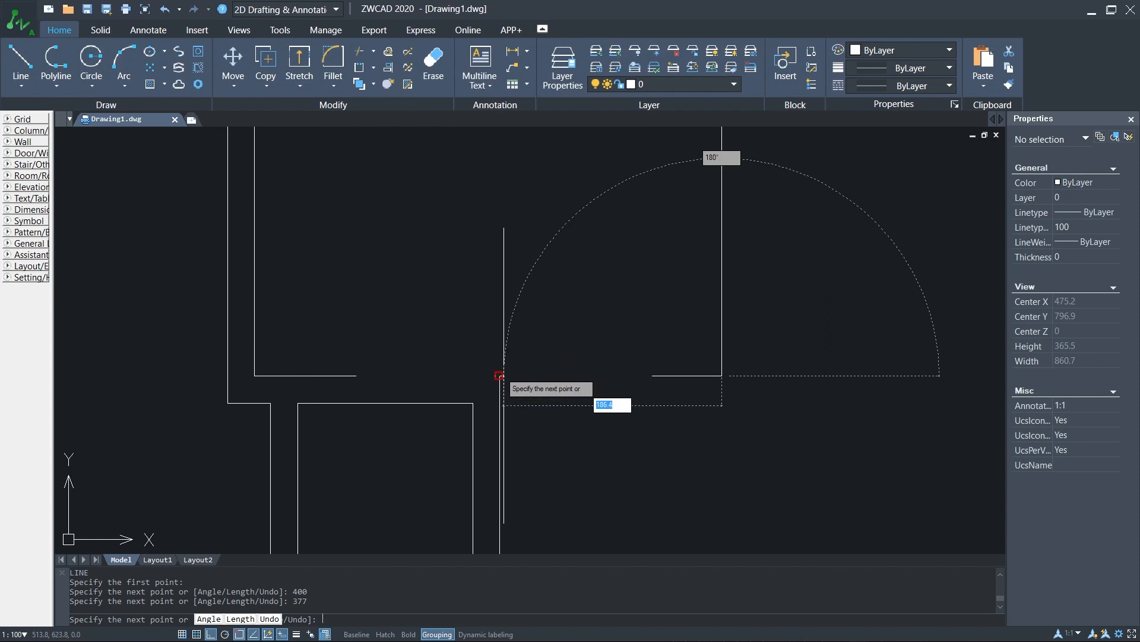
left_click(501, 376)
key("Escape")
scroll(402, 389, "down", 3)
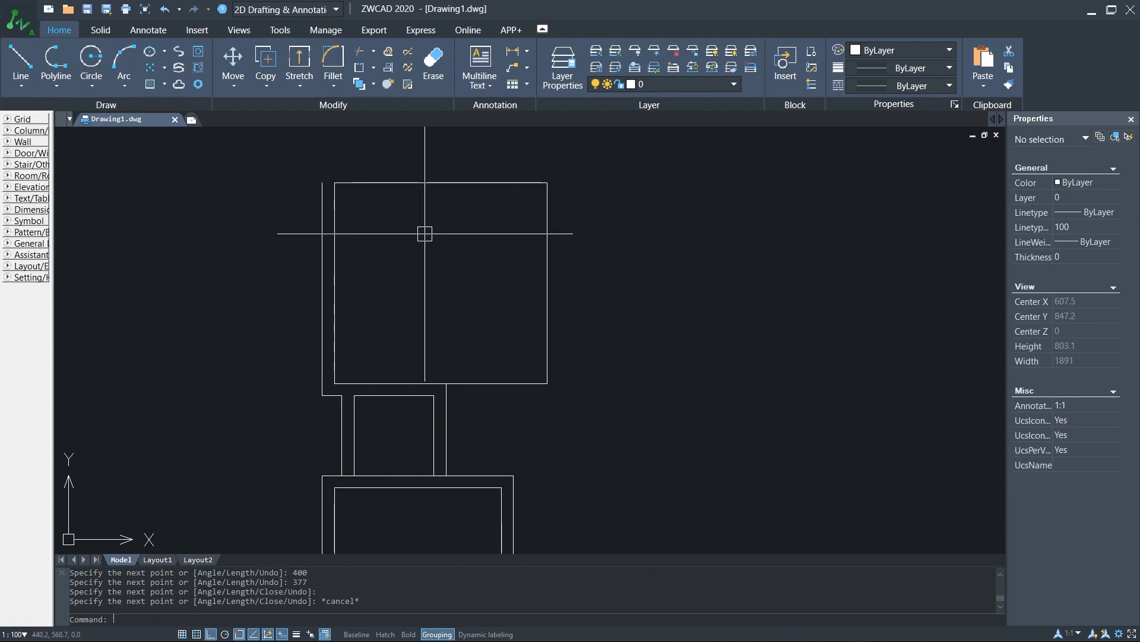
- Offset the upper room's top and right inner lines outward by 23 units
middle_click_drag(423, 234, 413, 280)
type("o")
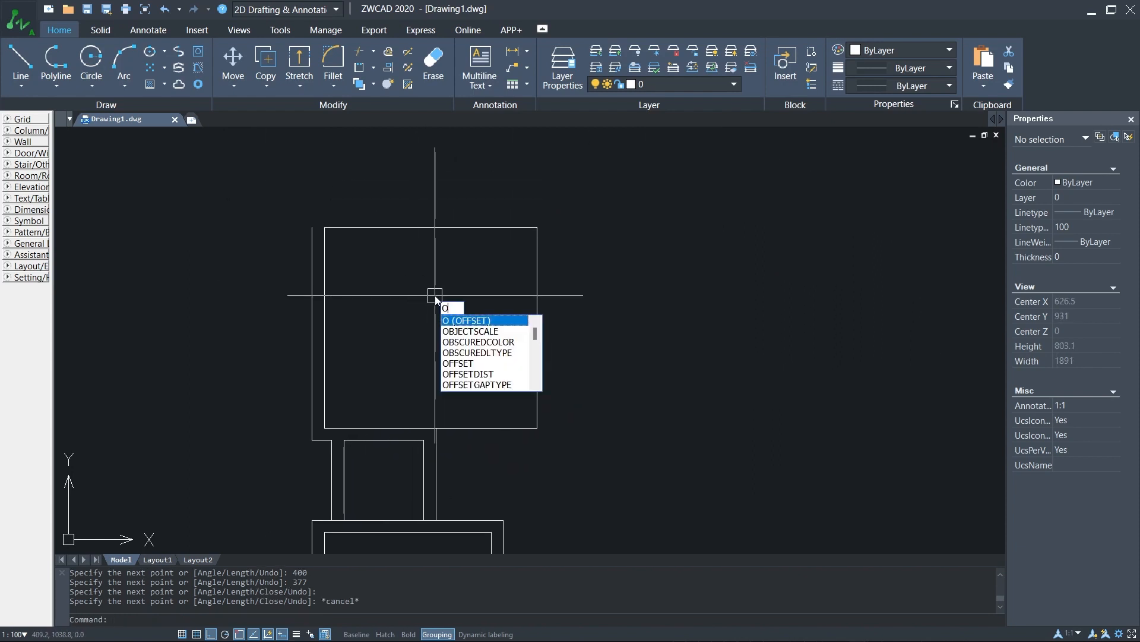
key("Return")
type("23")
key("Return")
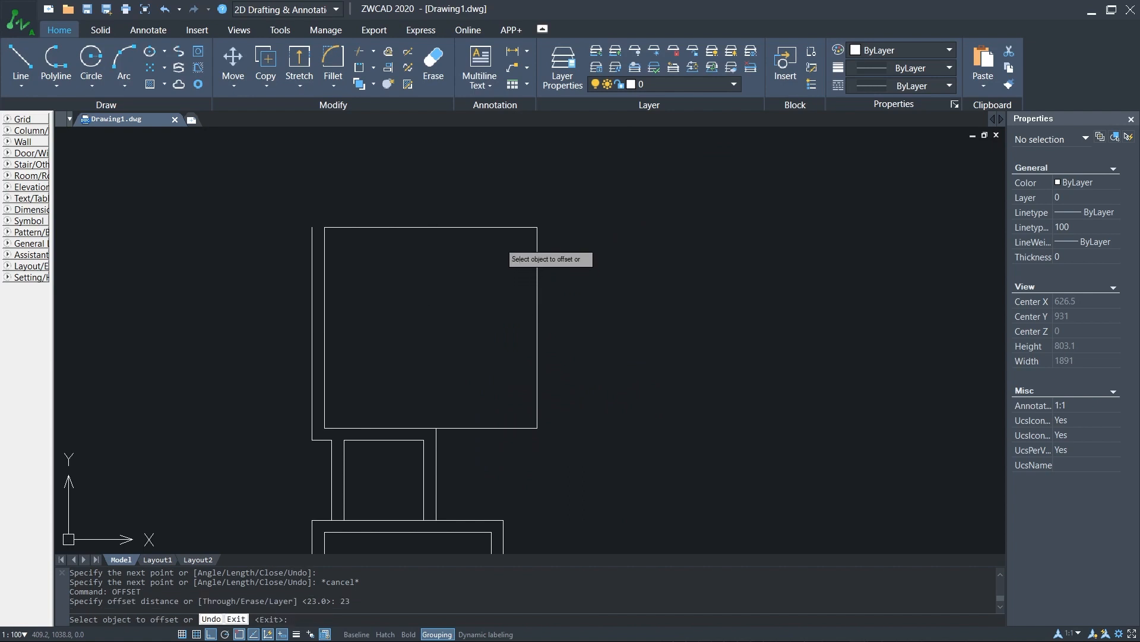
left_click(499, 227)
left_click(505, 215)
left_click(538, 296)
left_click(583, 291)
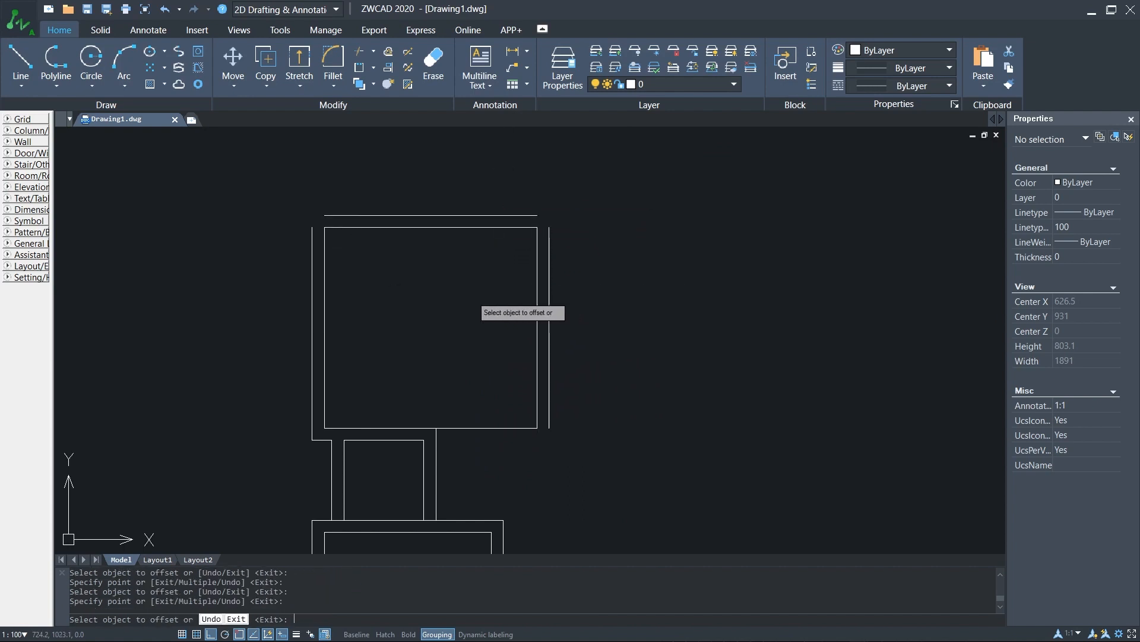
key("Escape")
- Fillet the upper room's outer wall lines into its upper-left and upper-right corners with radius 0
type("f")
key("Return")
left_click(307, 244)
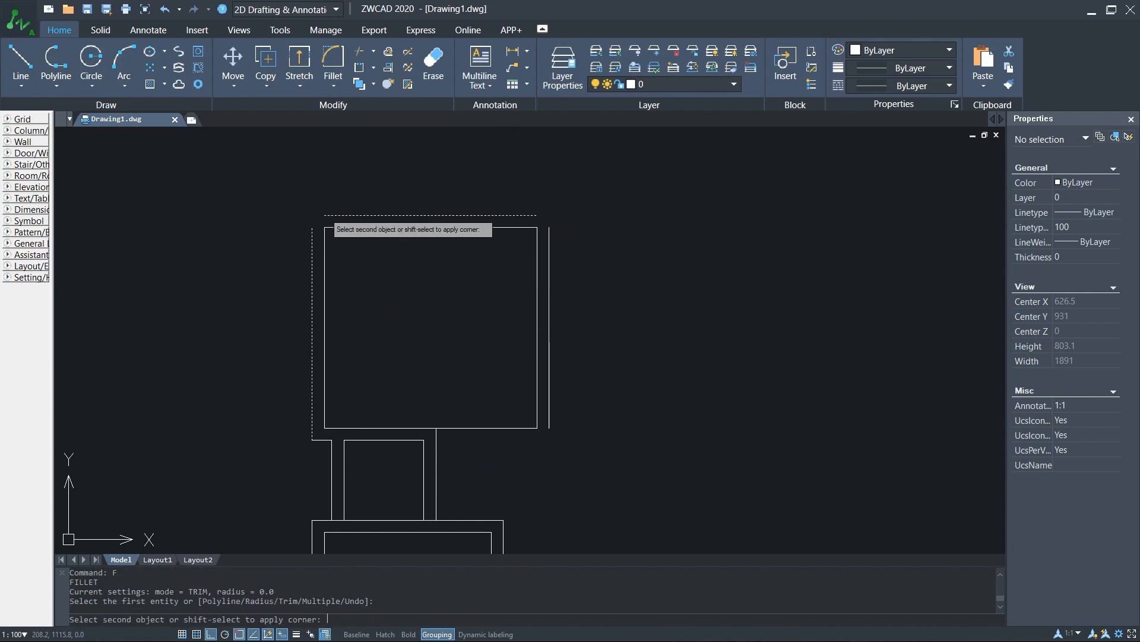
left_click(330, 215)
- Offset the upper room's lower inner line 23 units downward, right of the small room
type("o")
key("Return")
scroll(415, 301, "up", 3)
type("23")
key("Return")
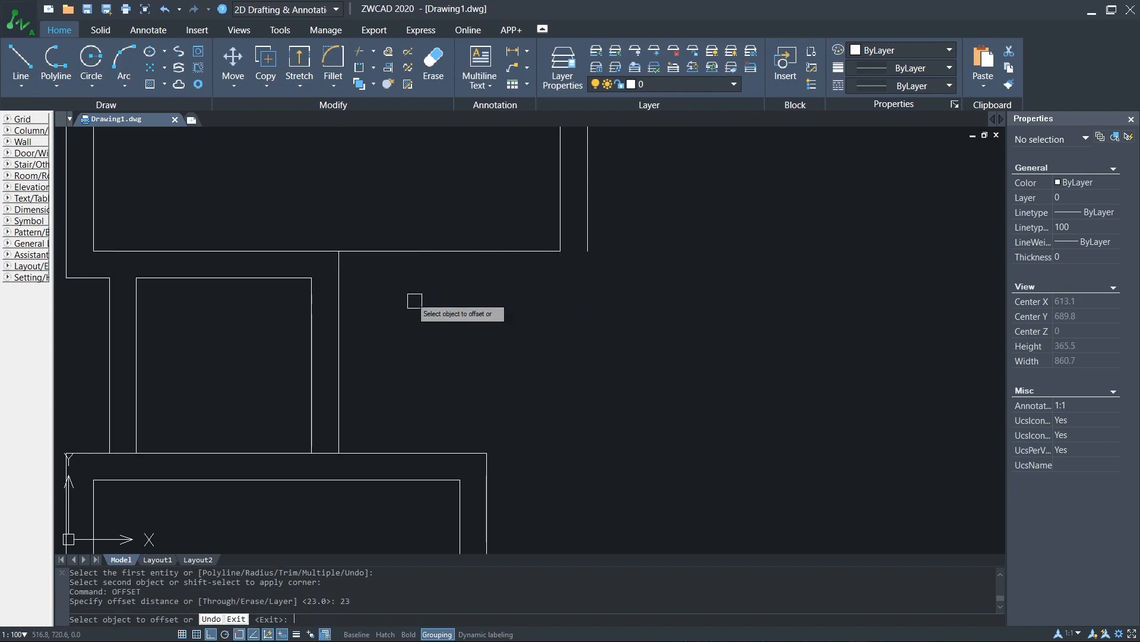
left_click(446, 251)
left_click(448, 318)
key("Escape")
- Fillet the lower and right outer wall lines of the upper room into its lower-right corner with radius 0
type("f")
key("Return")
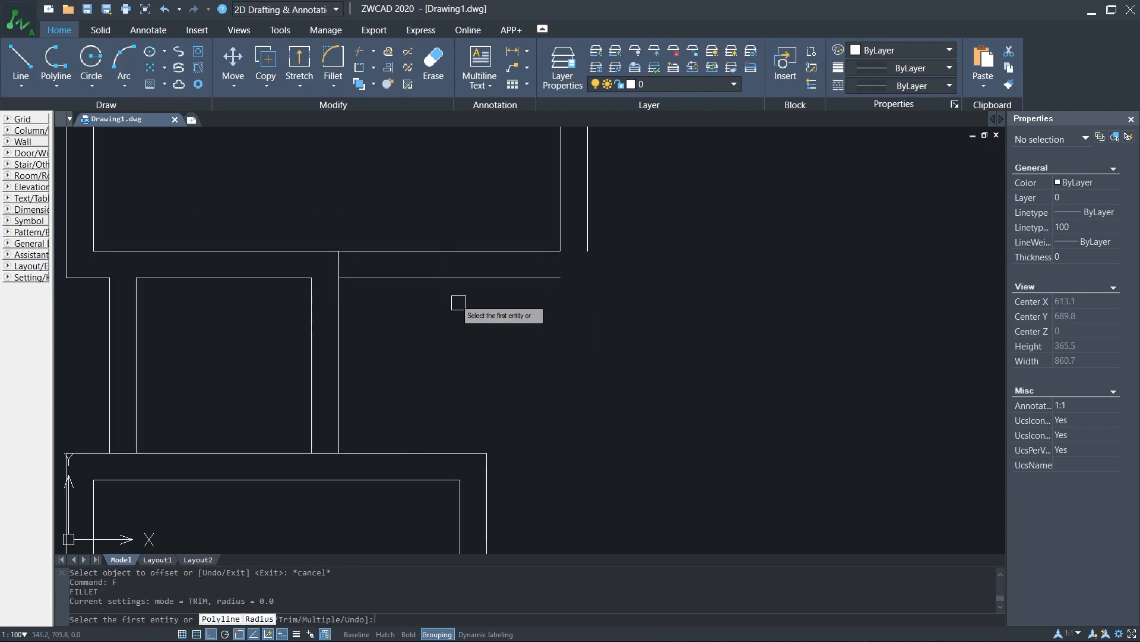
left_click(534, 277)
left_click(588, 233)
- Trim the piece of the small room's outer right wall line that crosses the upper room's lower wall
scroll(463, 324, "down", 2)
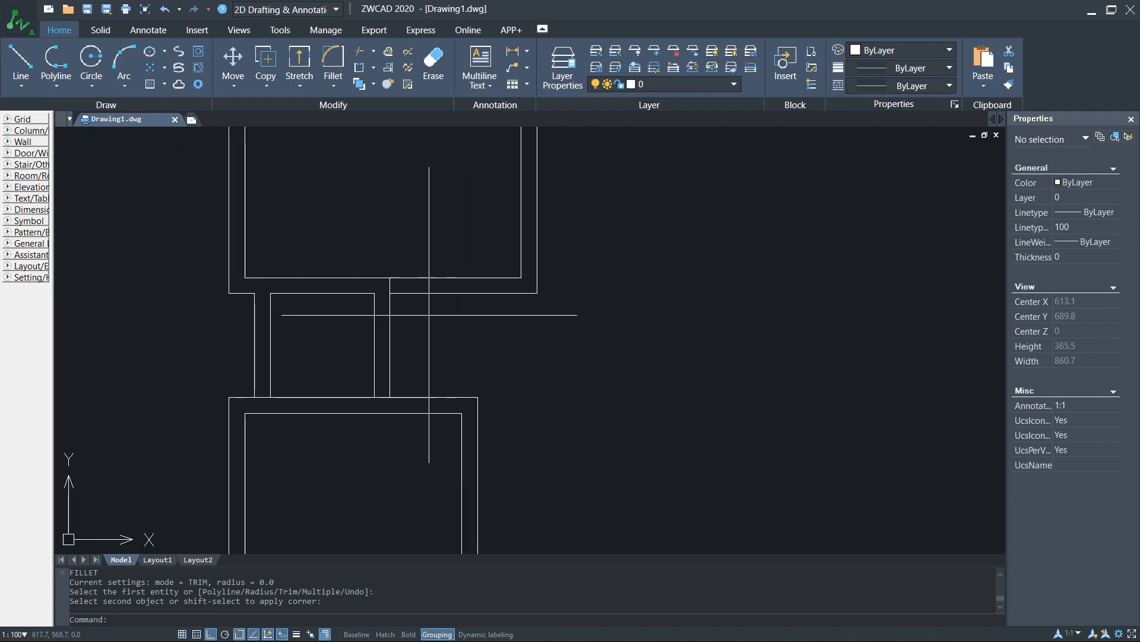
type("tr")
key("Return")
key("Return")
scroll(392, 289, "up", 2)
left_click(392, 290)
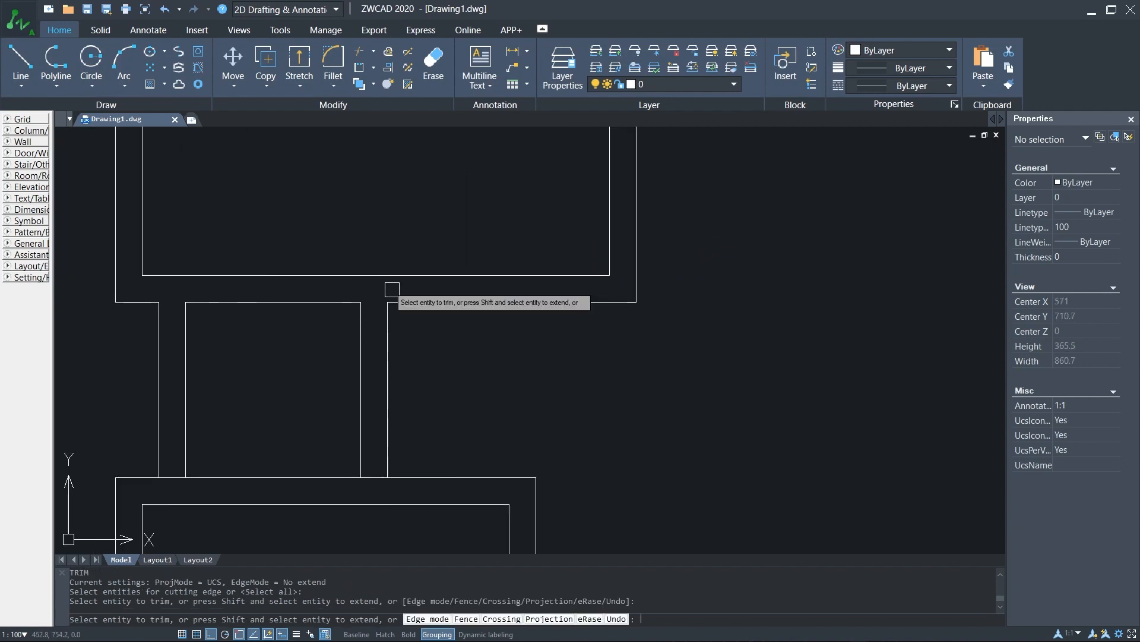
scroll(392, 333, "down", 5)
key("Escape")
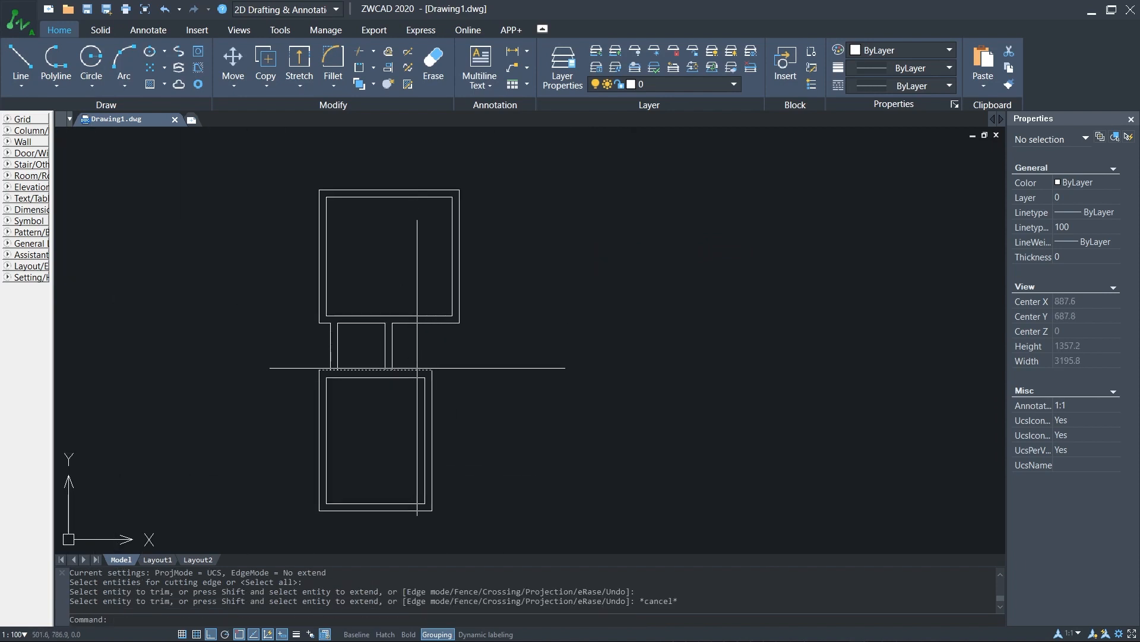
middle_click_drag(399, 369, 394, 356)
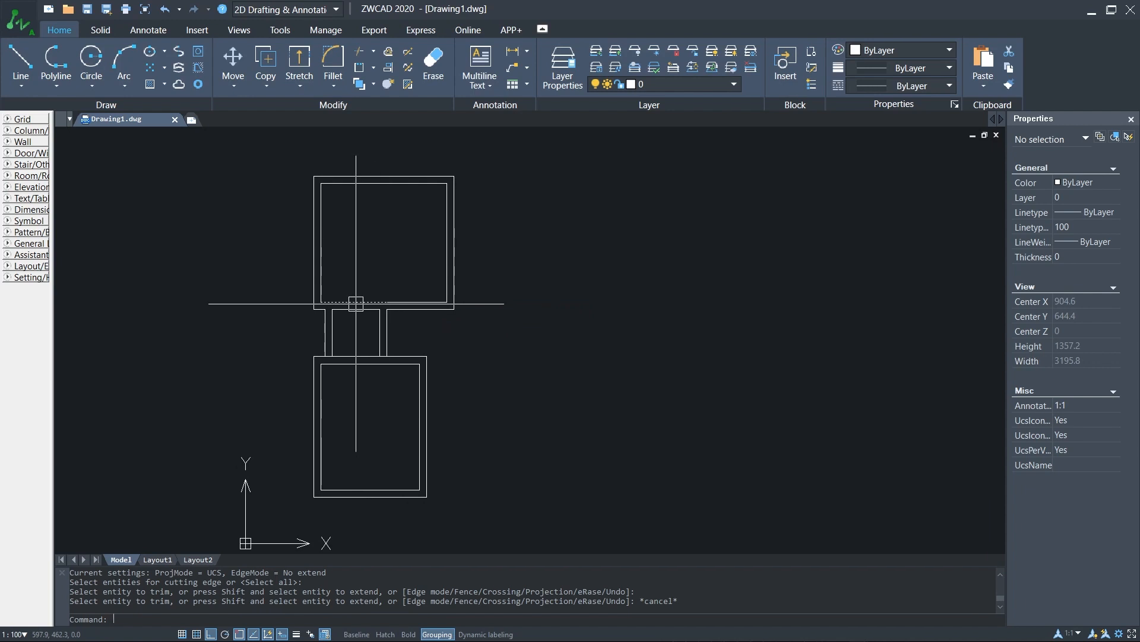
scroll(356, 303, "down", 1)
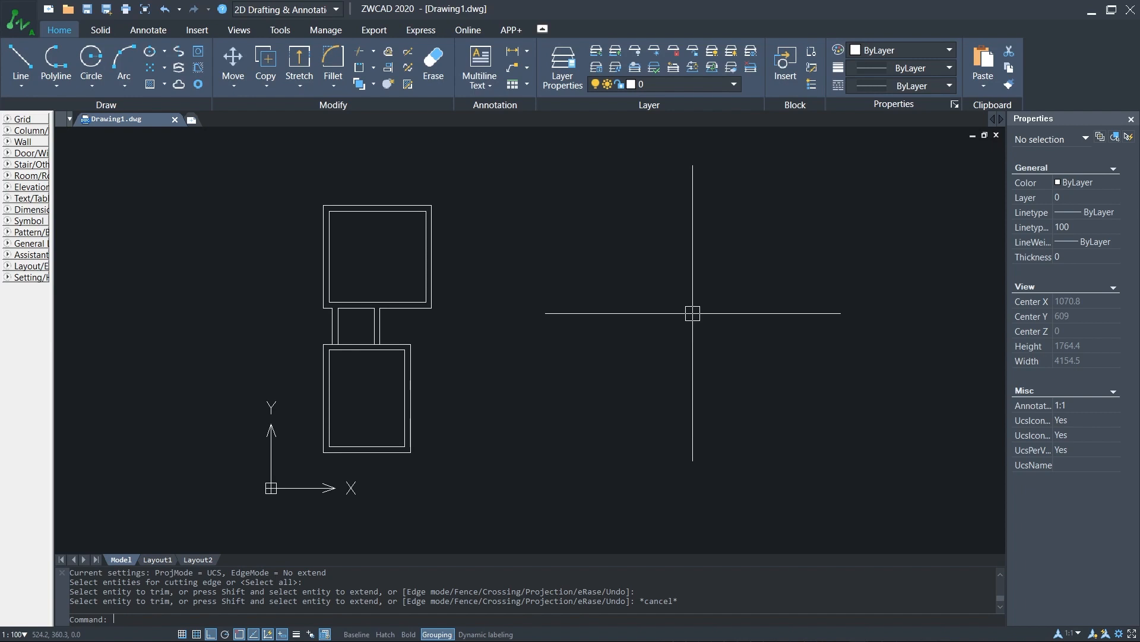
scroll(376, 331, "up", 3)
scroll(412, 305, "down", 2)
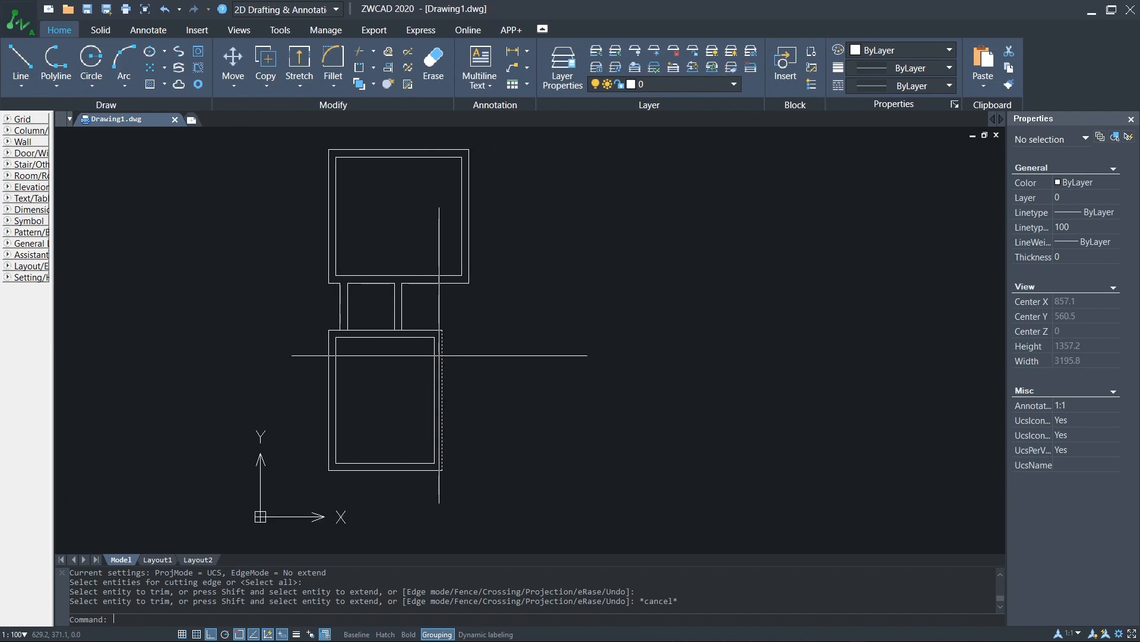
left_click(657, 84)
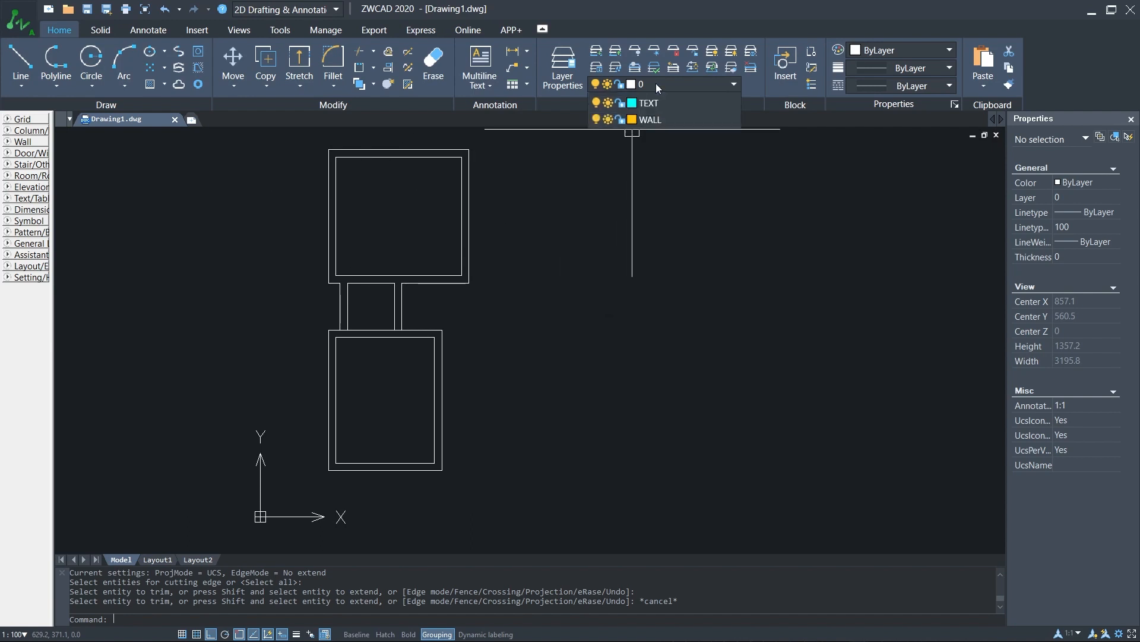
left_click(656, 83)
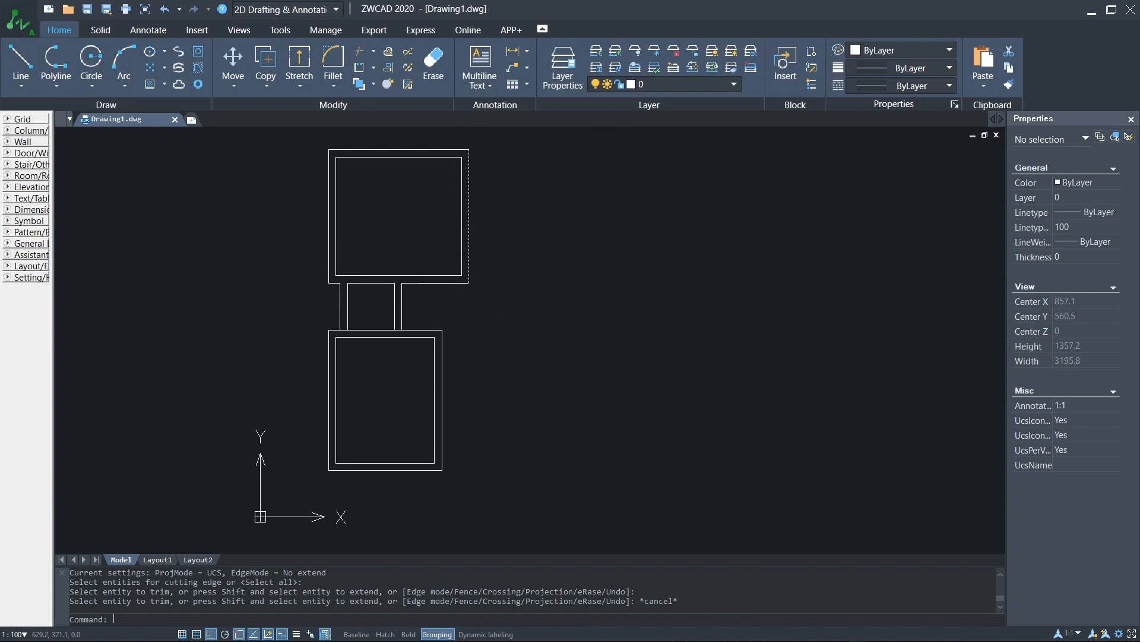
middle_click_drag(487, 179, 492, 205)
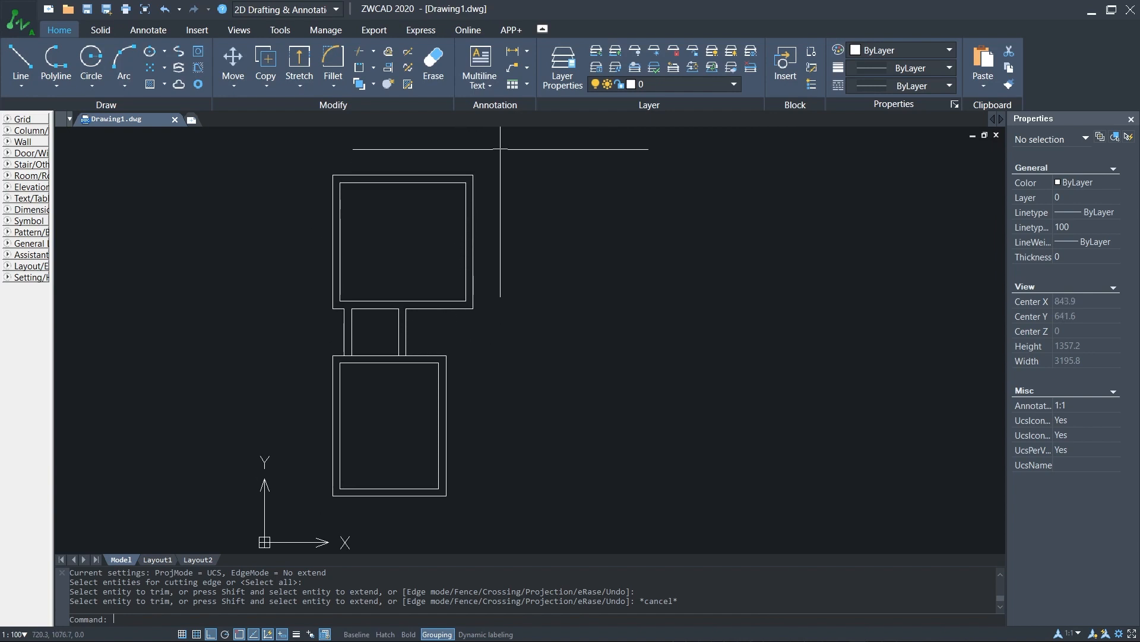
left_click(517, 156)
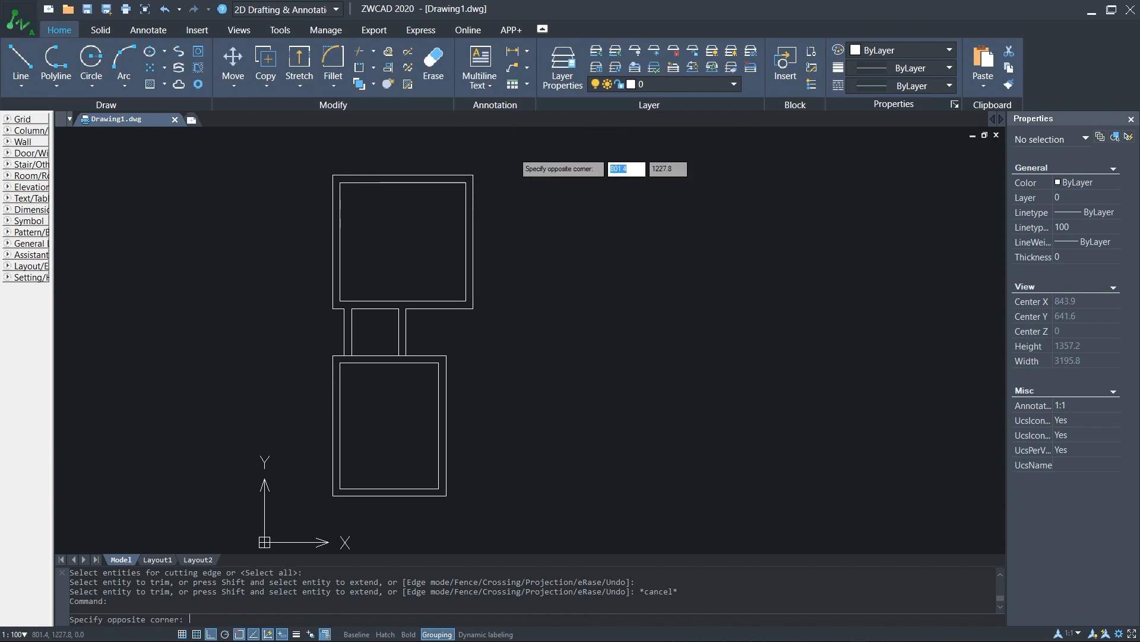
key("Escape")
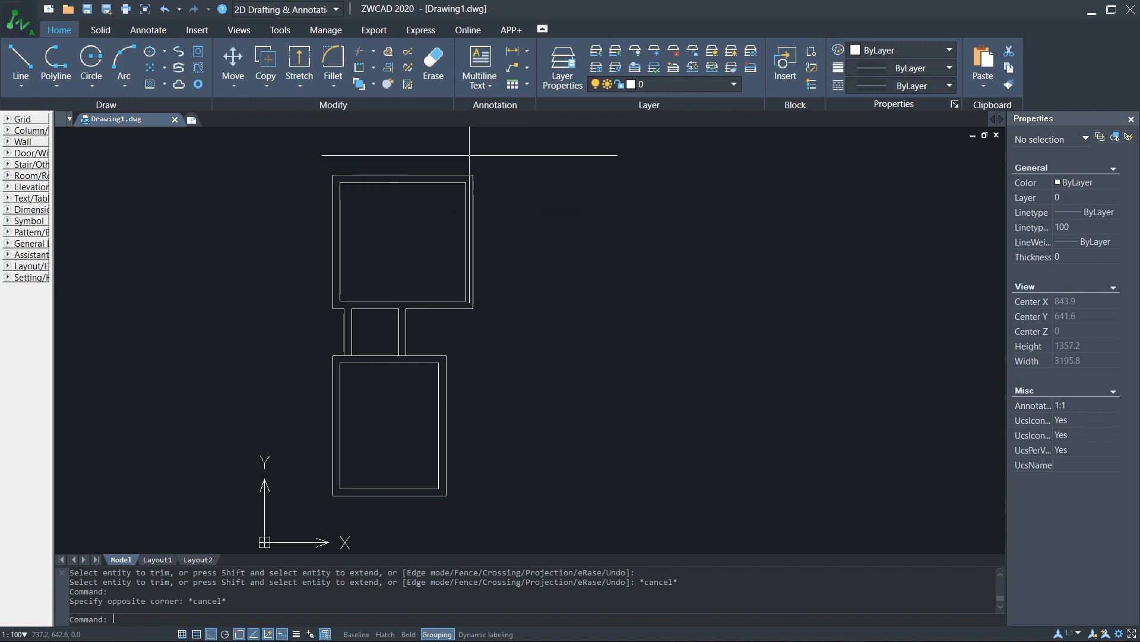
left_click(678, 83)
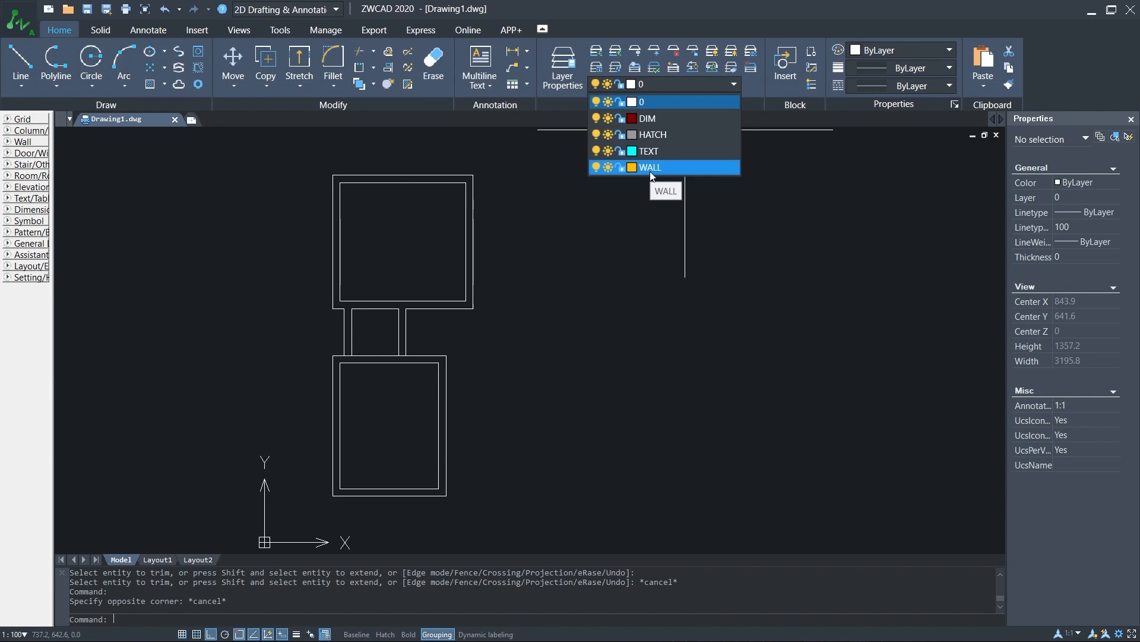
key("Escape")
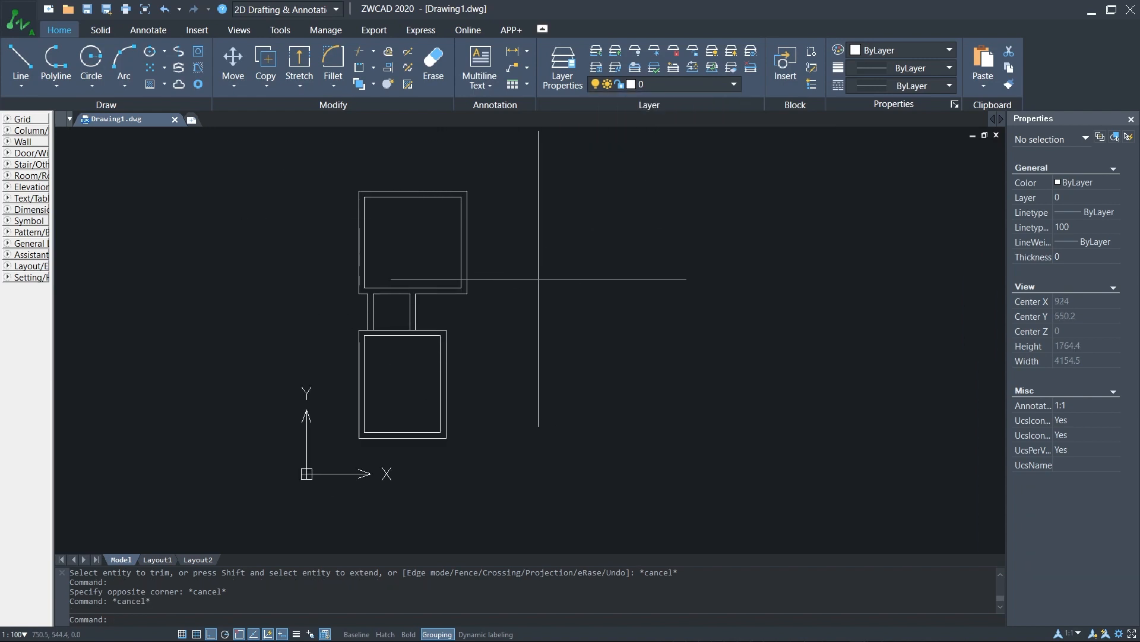
scroll(321, 300, "up", 5)
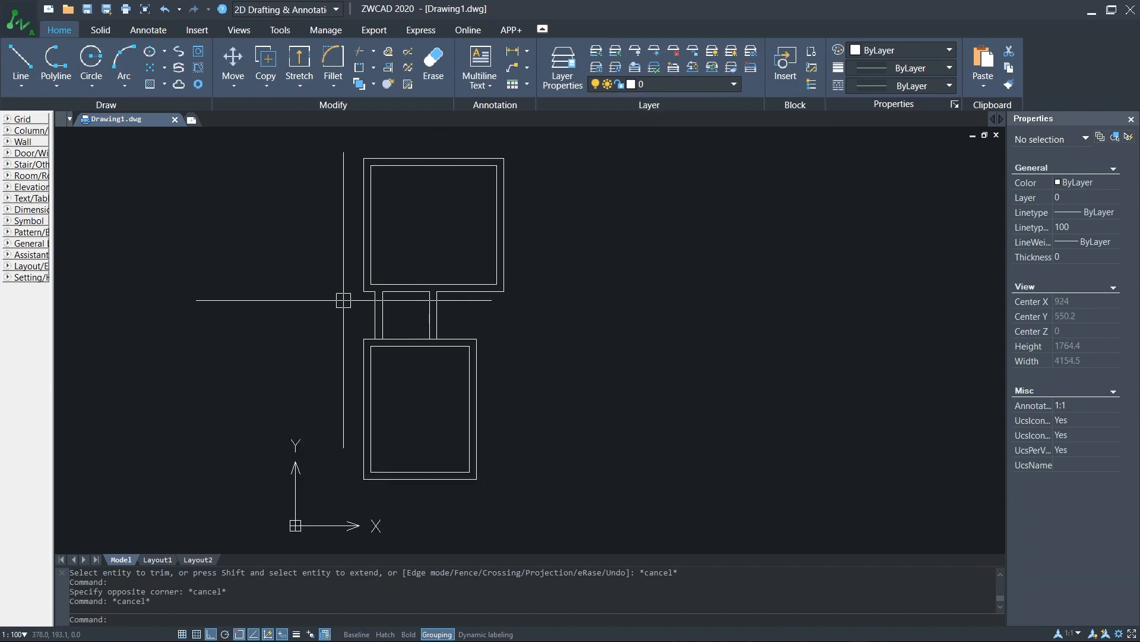
type("L")
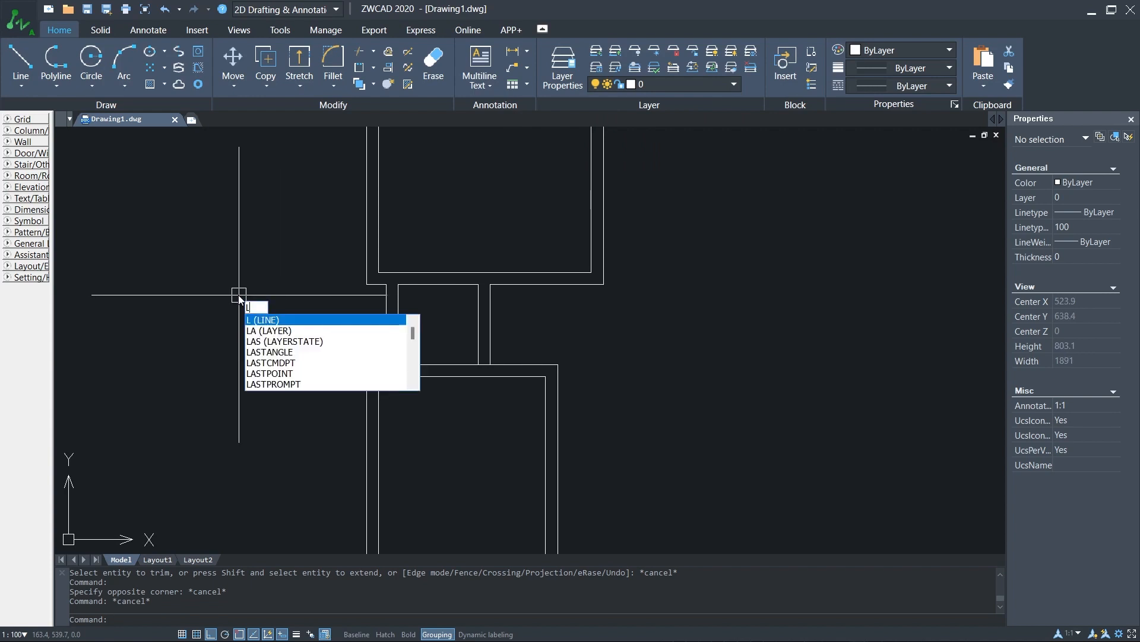
key("Escape")
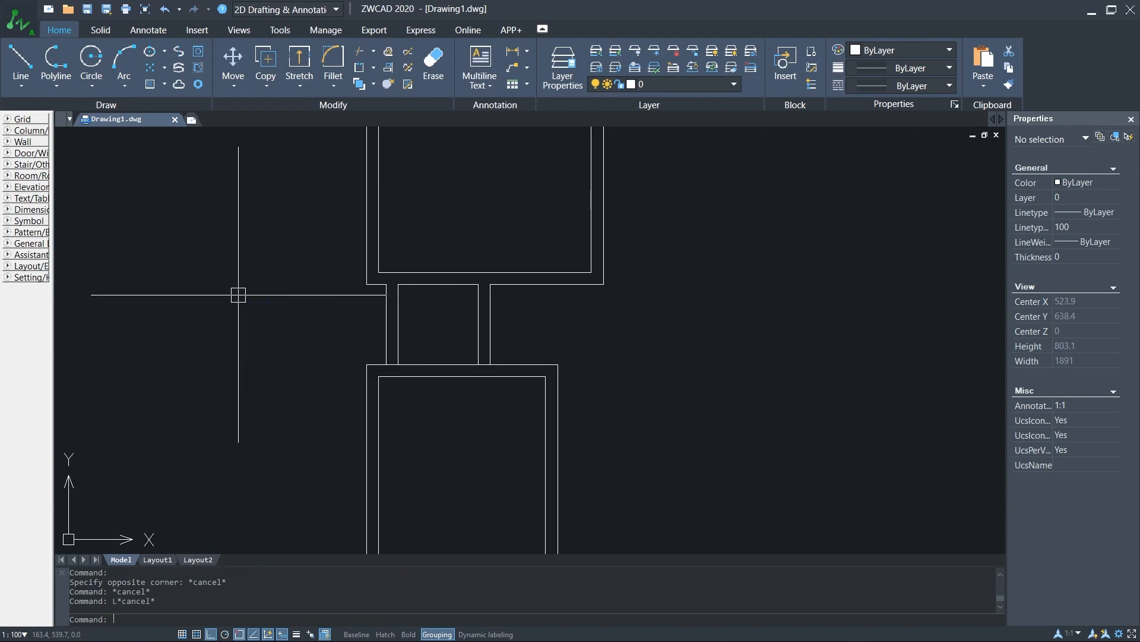
- Make WALL the current layer
left_click(693, 84)
left_click(652, 166)
scroll(663, 201, "down", 1)
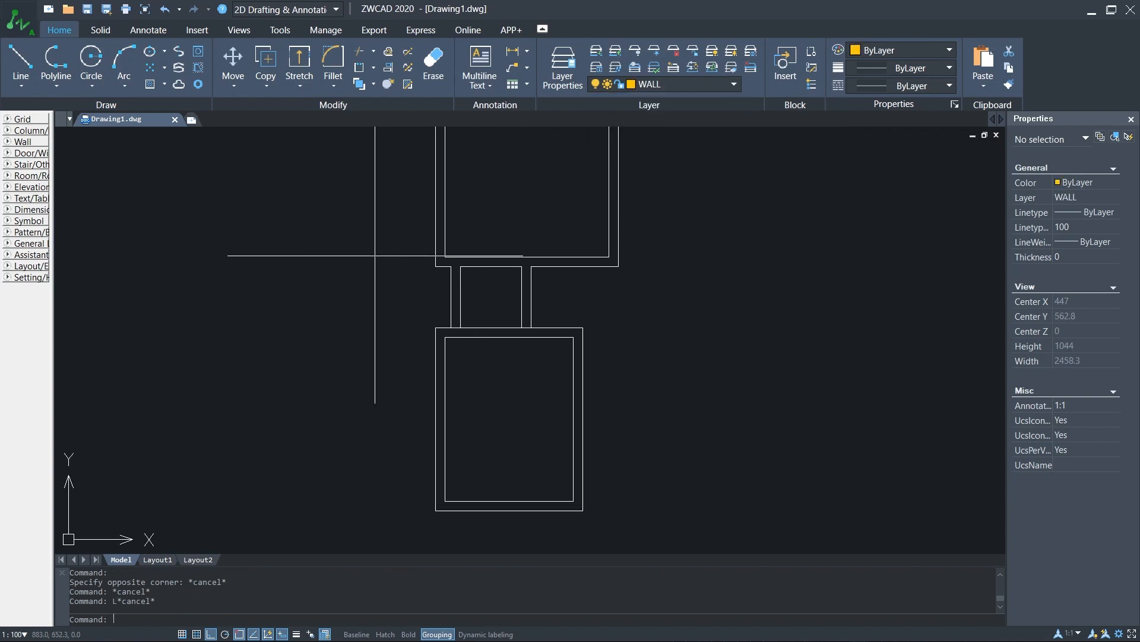
- Draw a horizontal sample line about 247 units long in the empty space left of the floor plan
type("l")
key("Return")
left_click(313, 283)
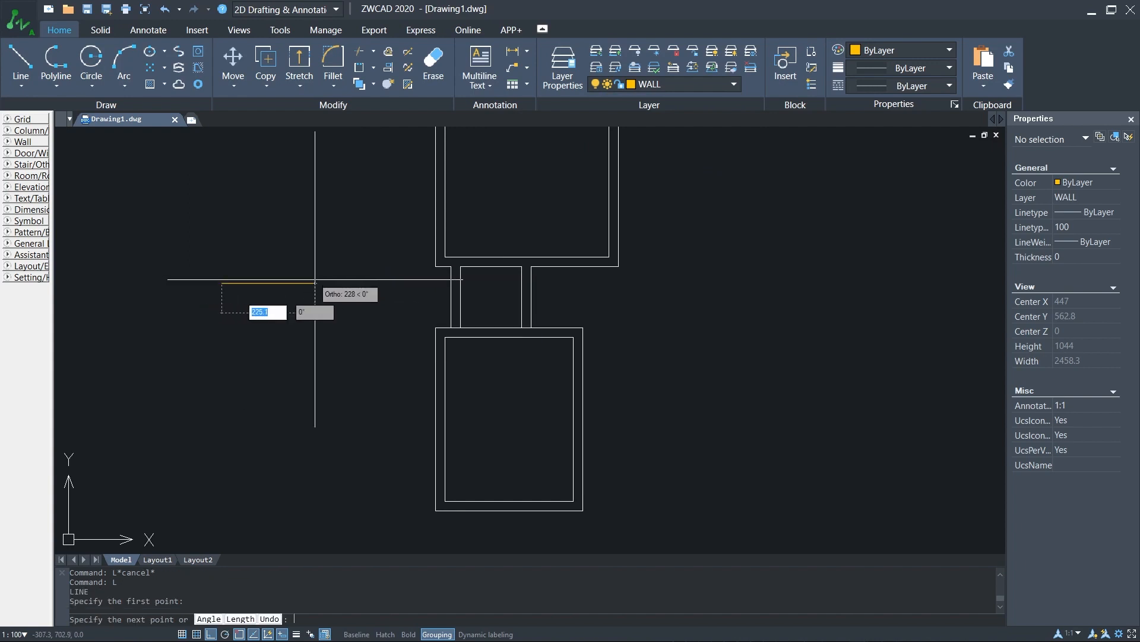
key("Escape")
middle_click_drag(274, 280, 253, 287)
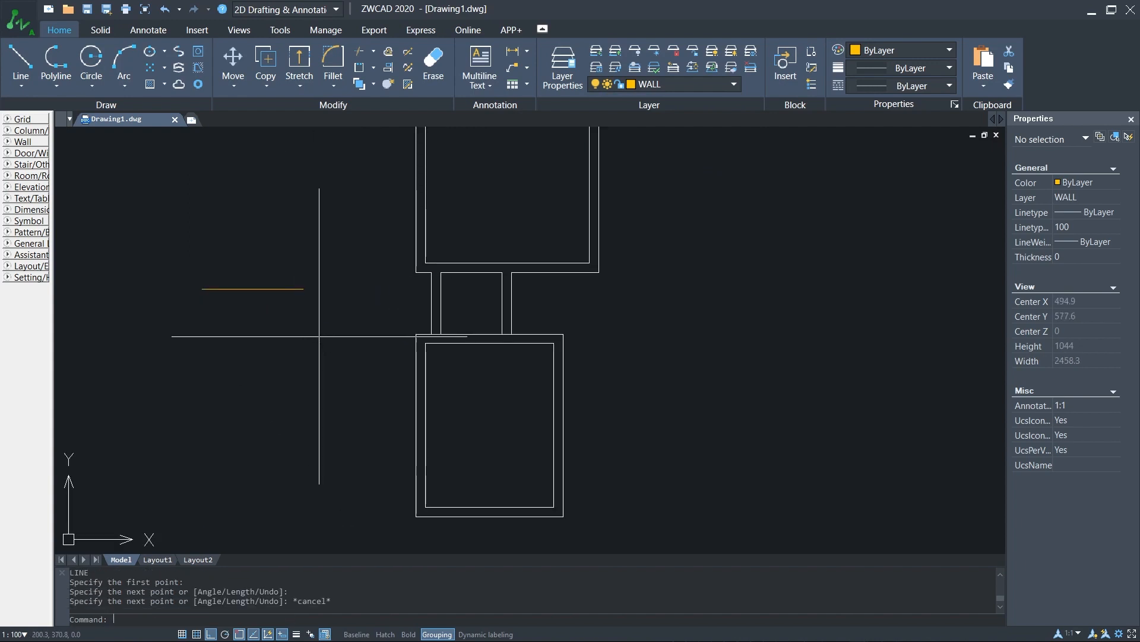
- Match the properties of the sample line on the WALL layer to all the wall lines of the floor plan
scroll(320, 336, "down", 1)
type("MA")
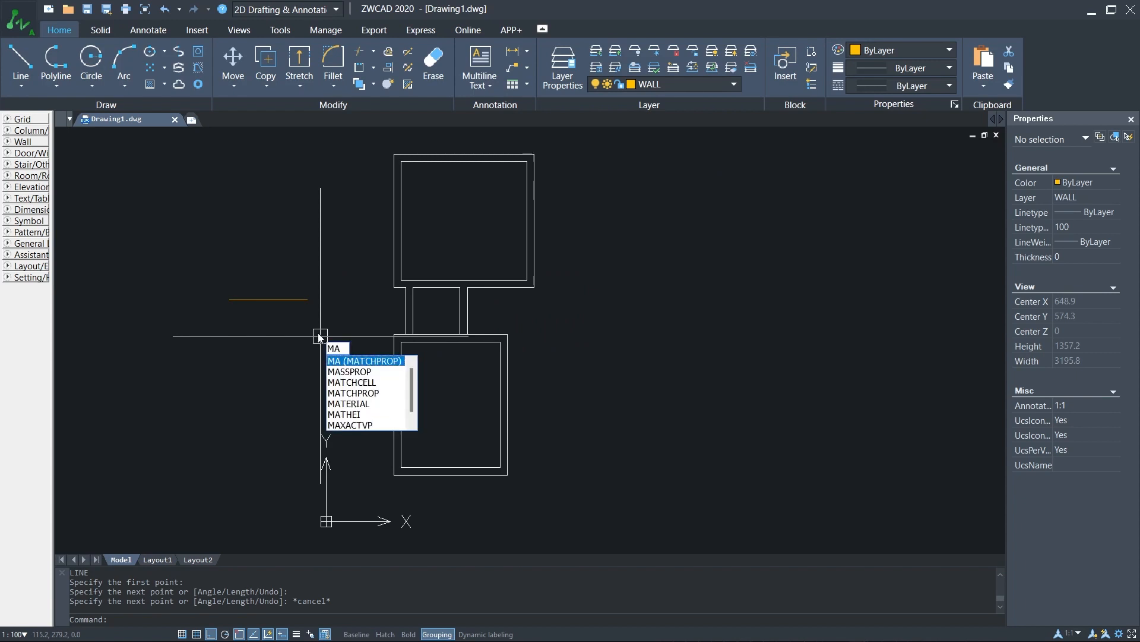
key("Return")
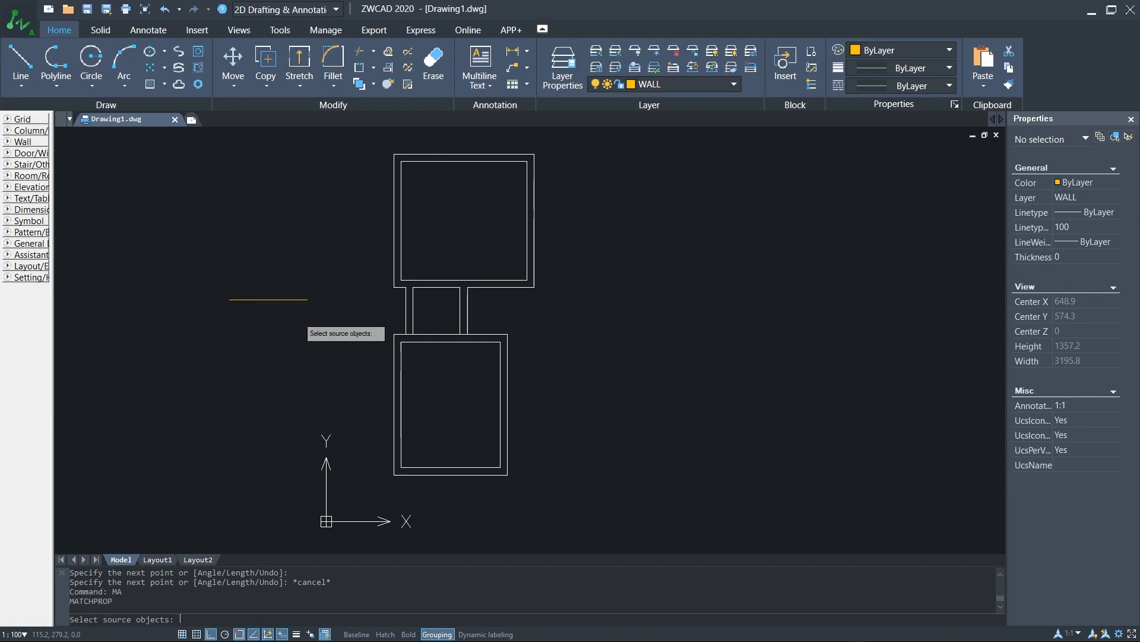
left_click(285, 305)
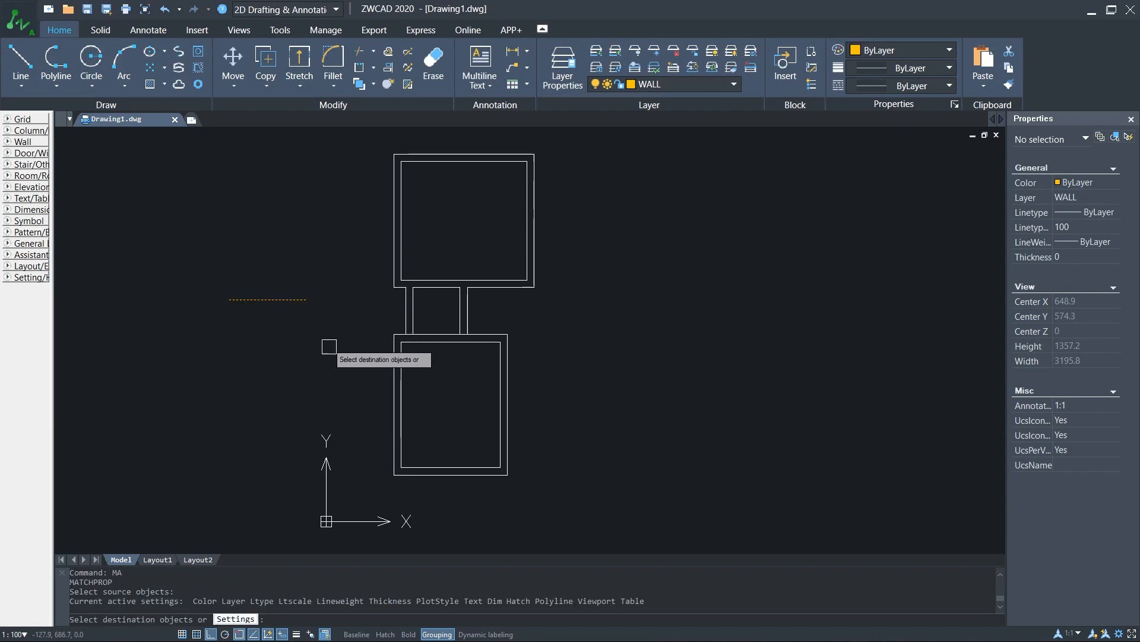
scroll(336, 348, "down", 2)
left_click(495, 192)
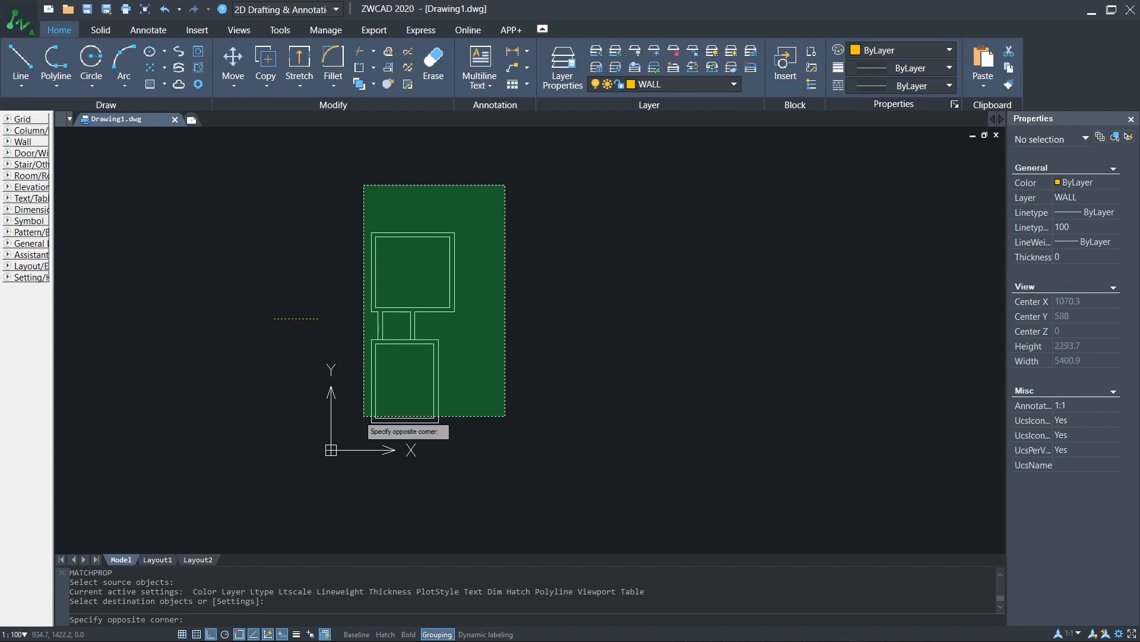
left_click(359, 429)
key("Escape")
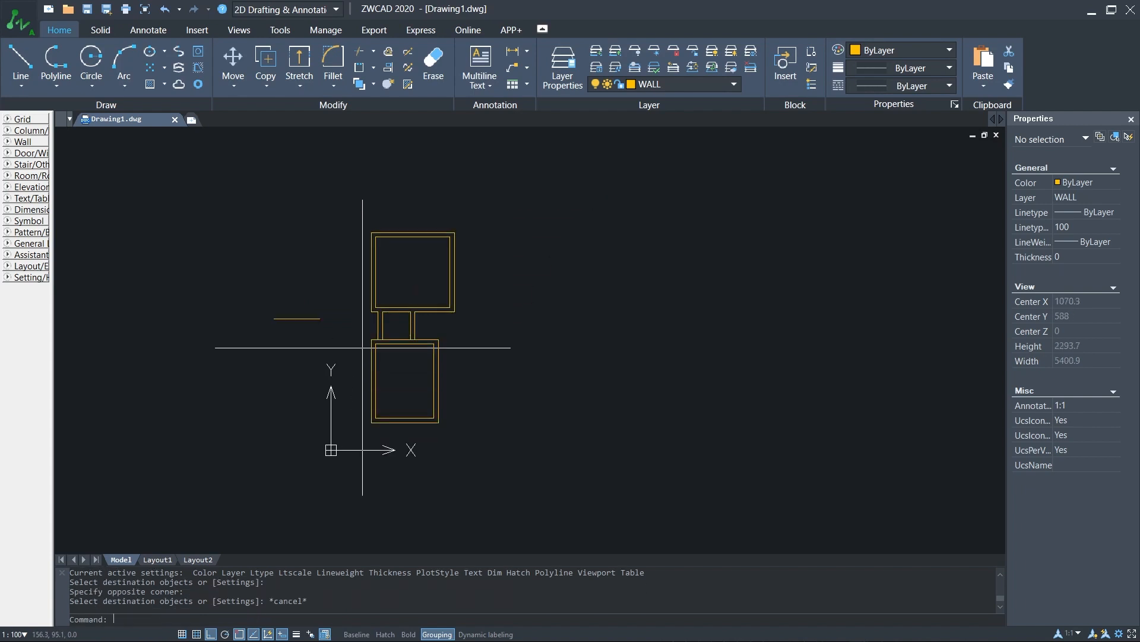
- Erase the horizontal sample line left of the floor plan
scroll(285, 325, "up", 2)
scroll(303, 330, "down", 1)
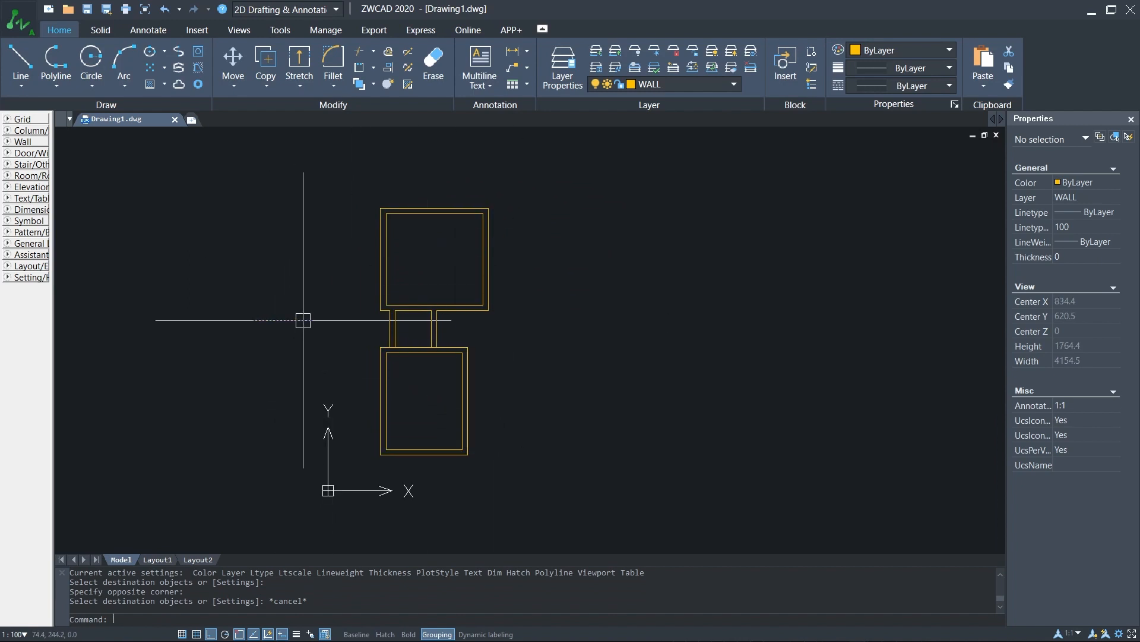
left_click(303, 320)
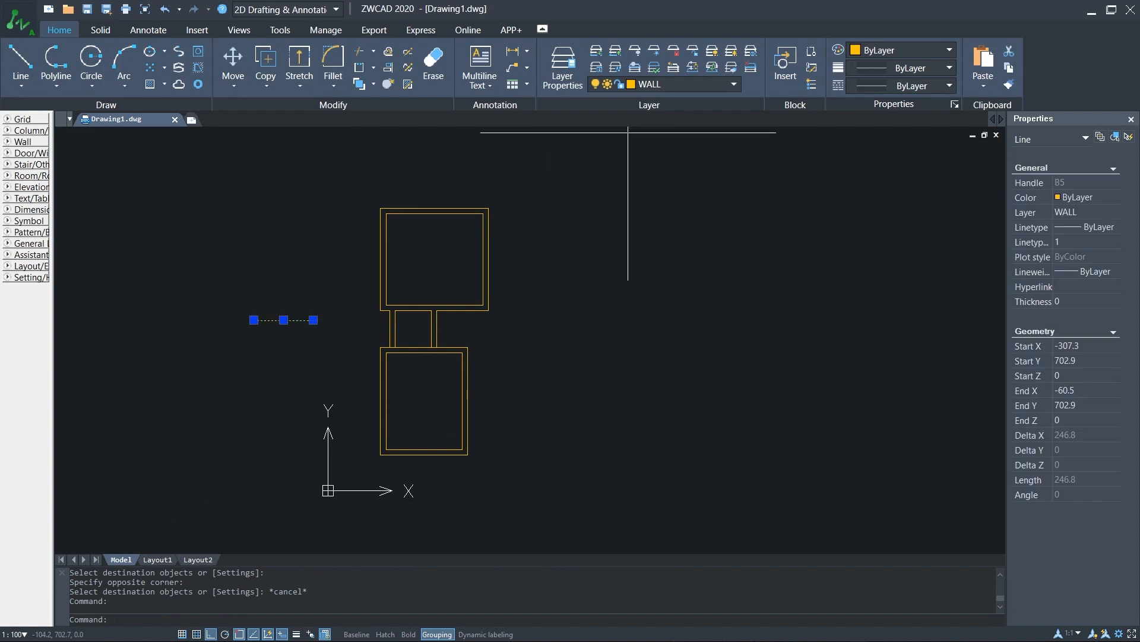
key("Delete")
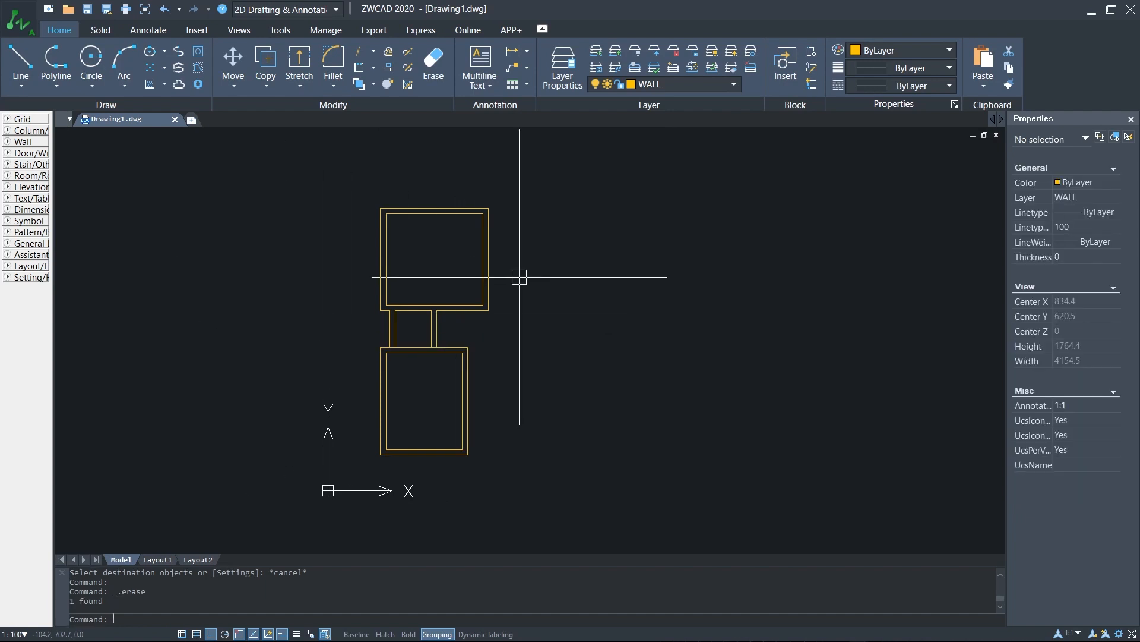
- Offset the upper room's outer right wall line 150 units to the right
scroll(505, 307, "down", 2)
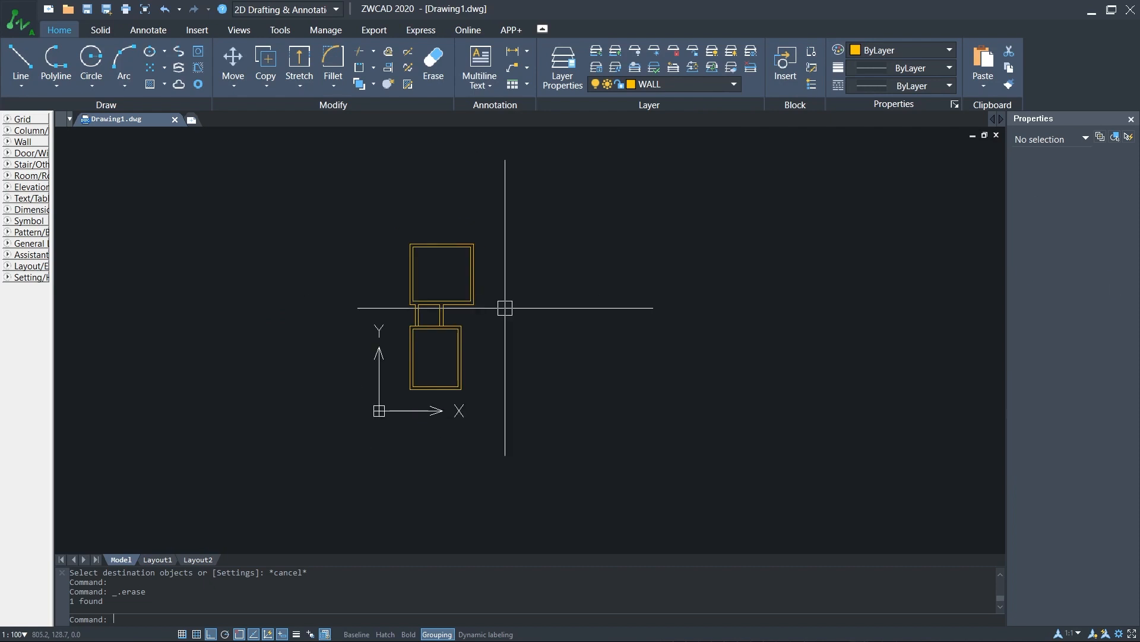
scroll(505, 308, "up", 2)
scroll(479, 310, "up", 1)
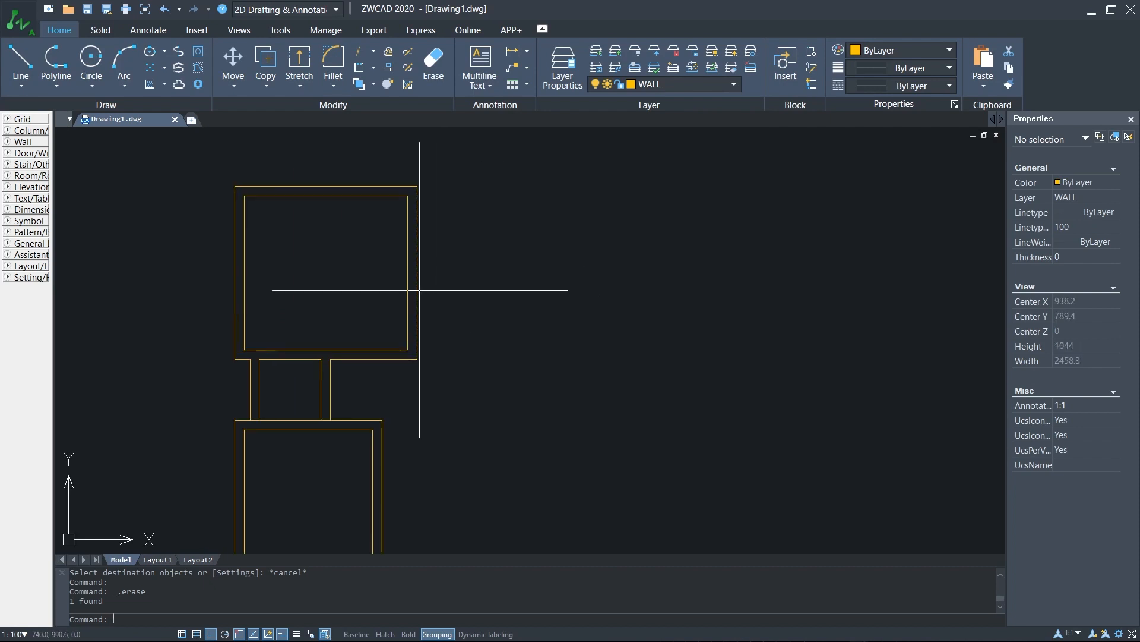
scroll(357, 333, "down", 1)
scroll(408, 234, "up", 2)
middle_click_drag(438, 237, 439, 251)
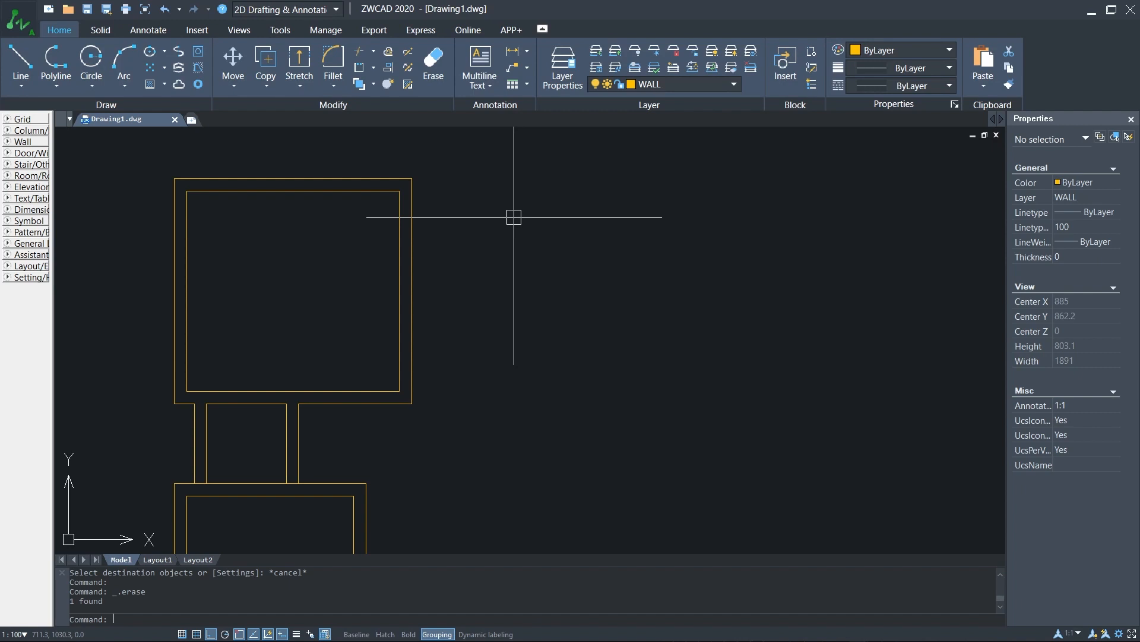
type("off")
key("Return")
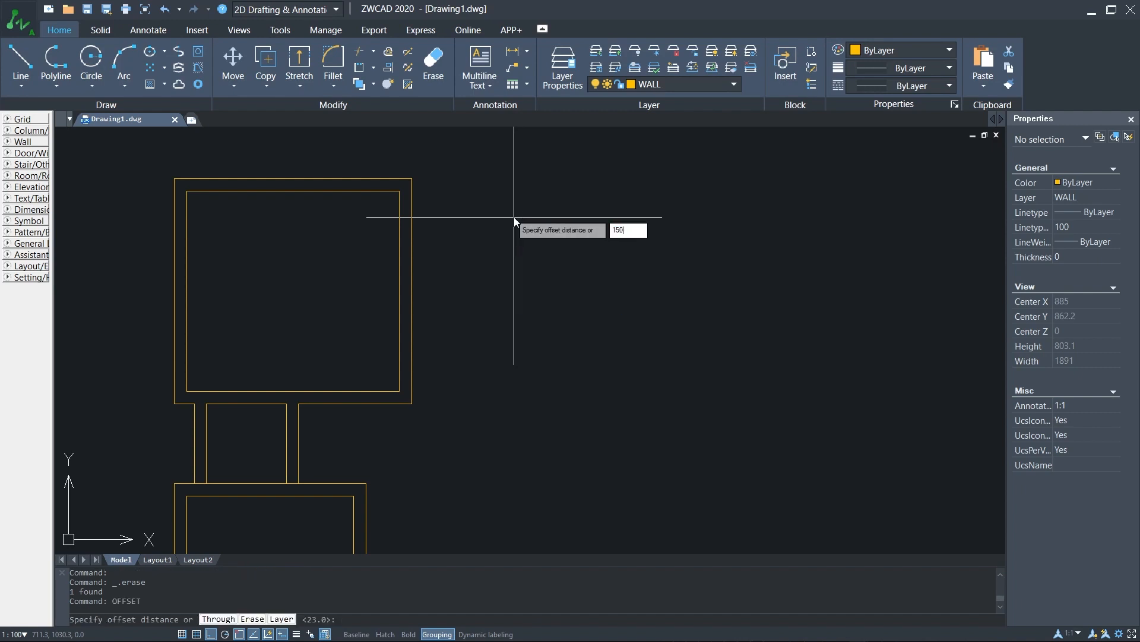
type("150")
key("Return")
left_click(411, 247)
left_click(470, 235)
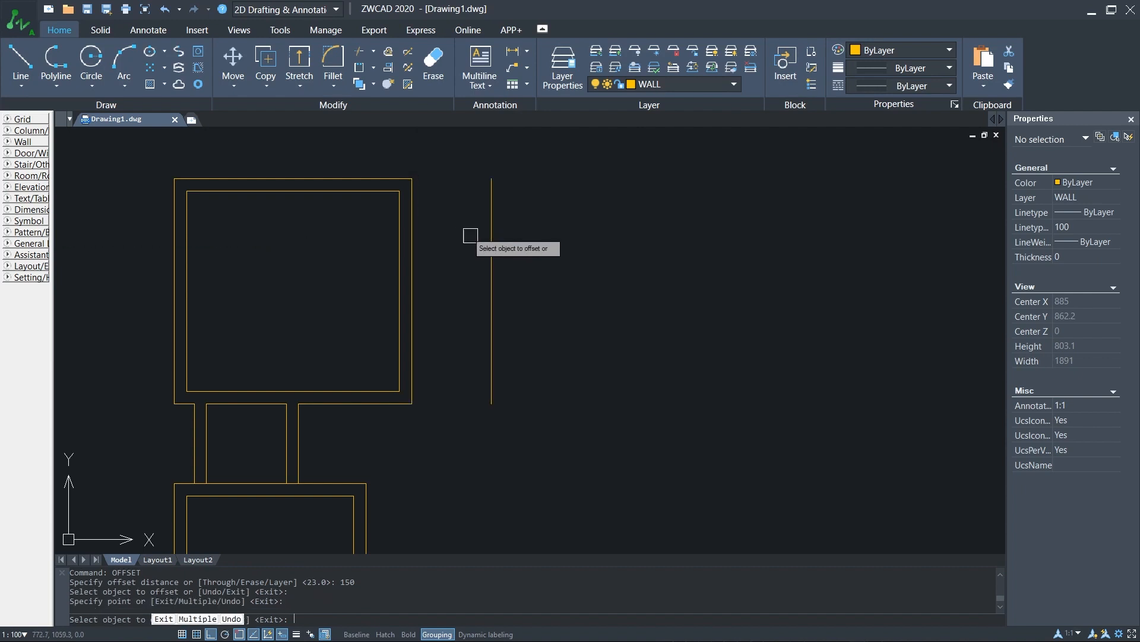
key("Return")
- Offset the new vertical line right of the upper room another 23 units to the right
key("Return")
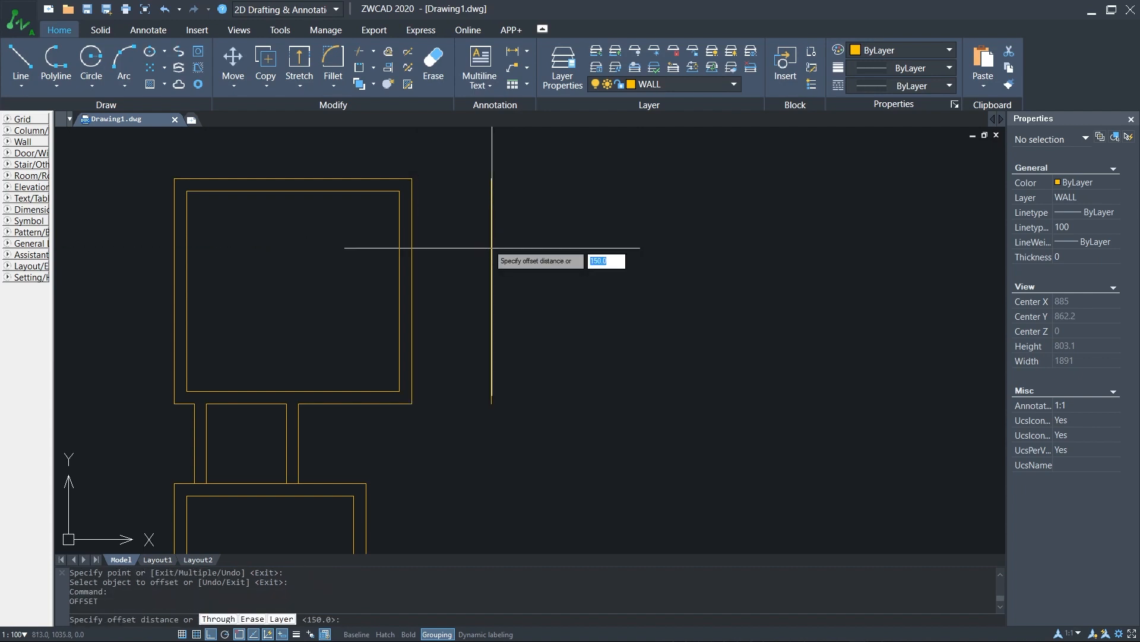
type("23")
key("Return")
left_click(491, 248)
left_click(581, 273)
key("Return")
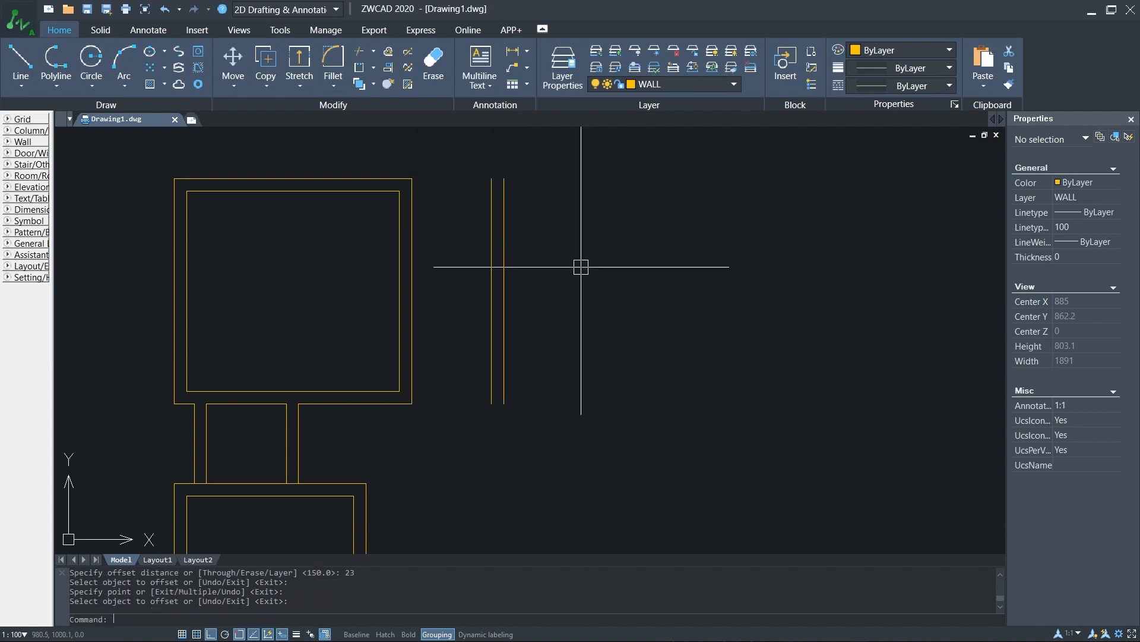
- Try a horizontal line from the upper room's inner top-right corner to the outermost new vertical line, and erase it
scroll(415, 191, "up", 2)
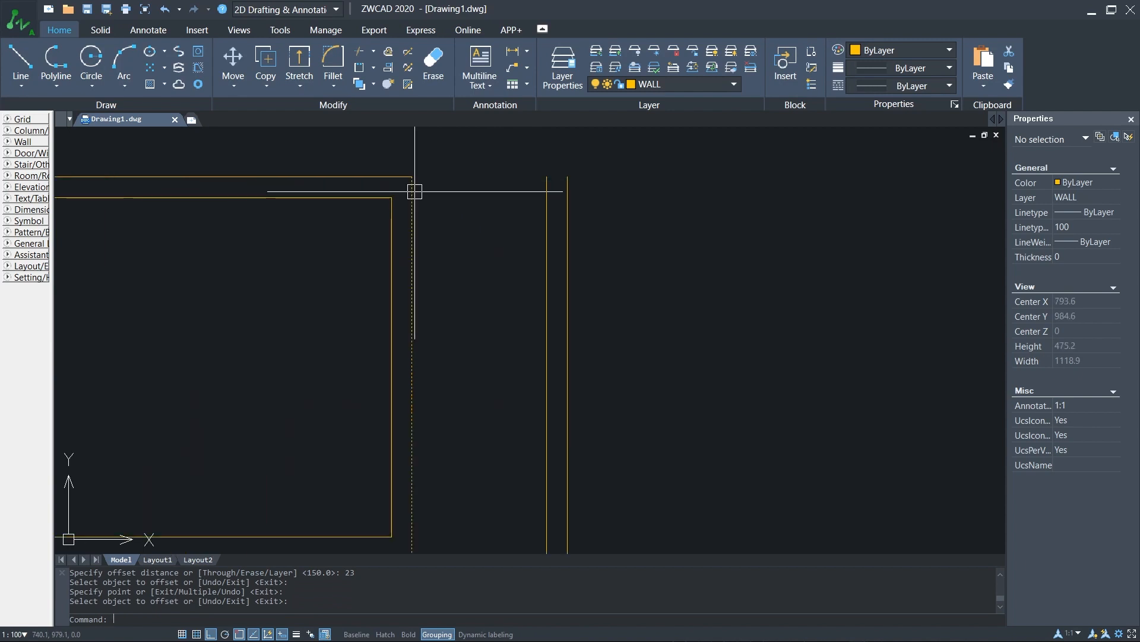
scroll(415, 192, "down", 1)
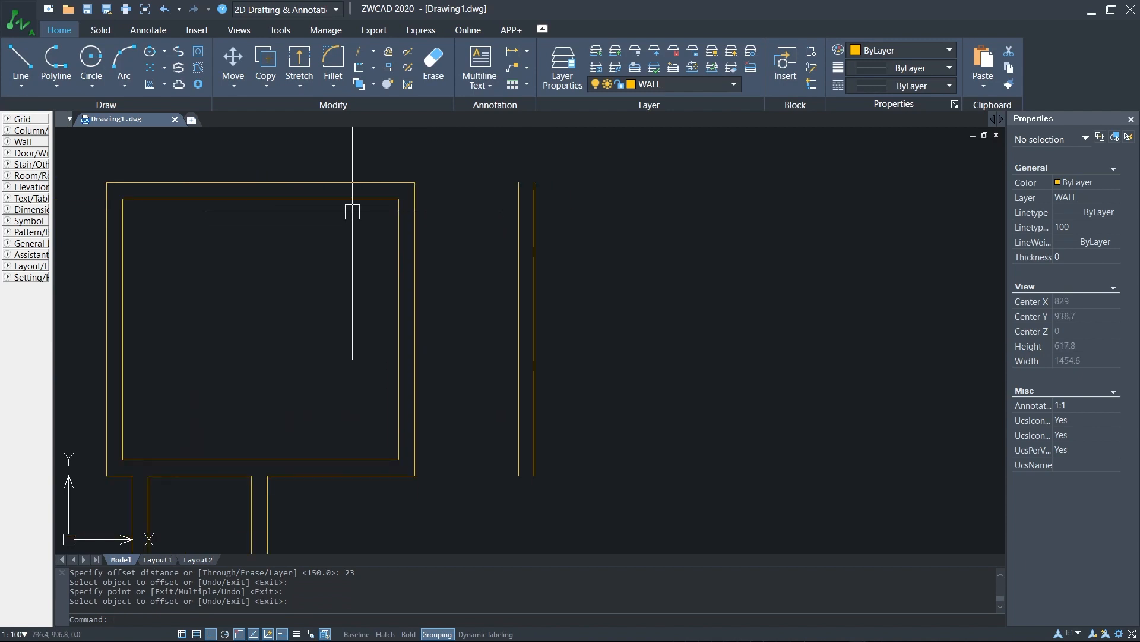
type("l")
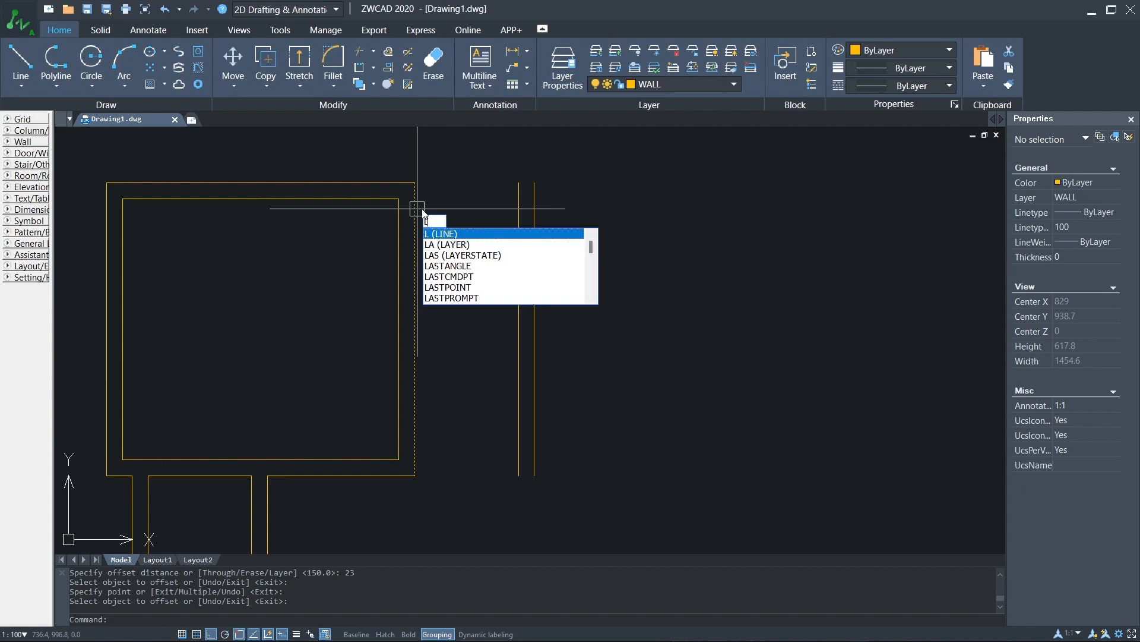
key("Return")
left_click(399, 198)
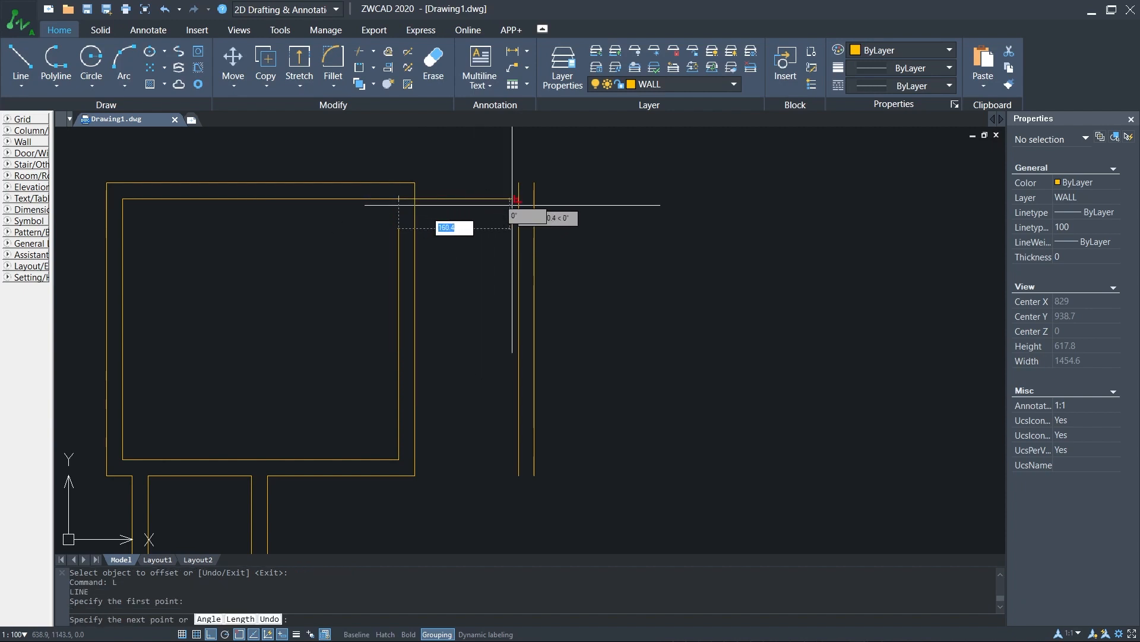
left_click(534, 199)
key("Escape")
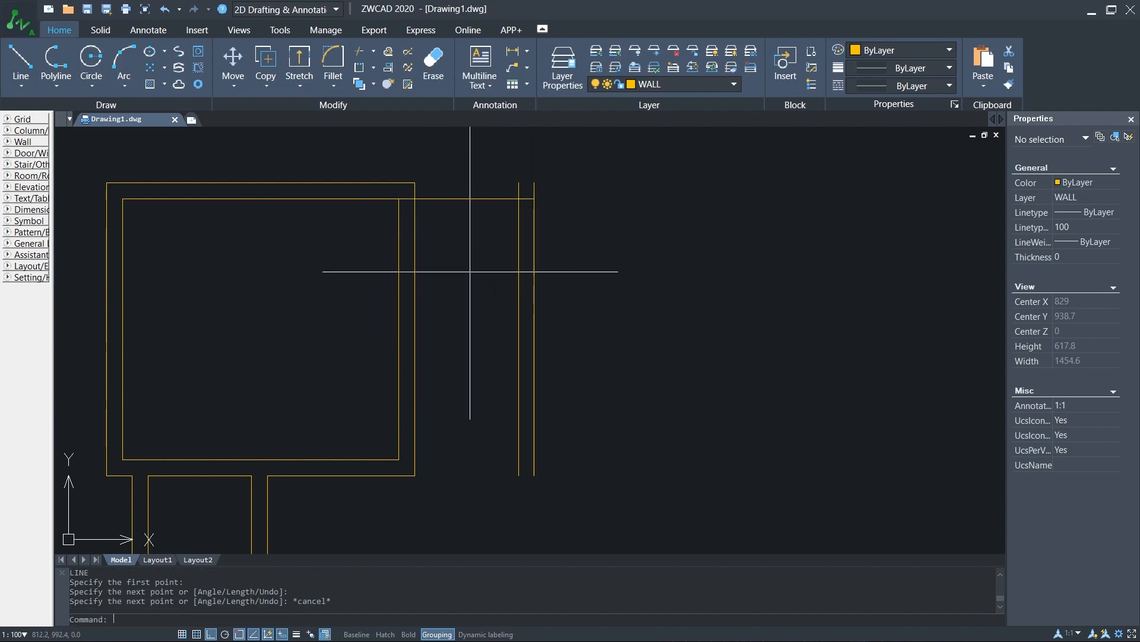
left_click(458, 198)
key("Delete")
- Extend the upper room's inner top wall line to the nearer of the two new vertical lines
scroll(416, 199, "up", 2)
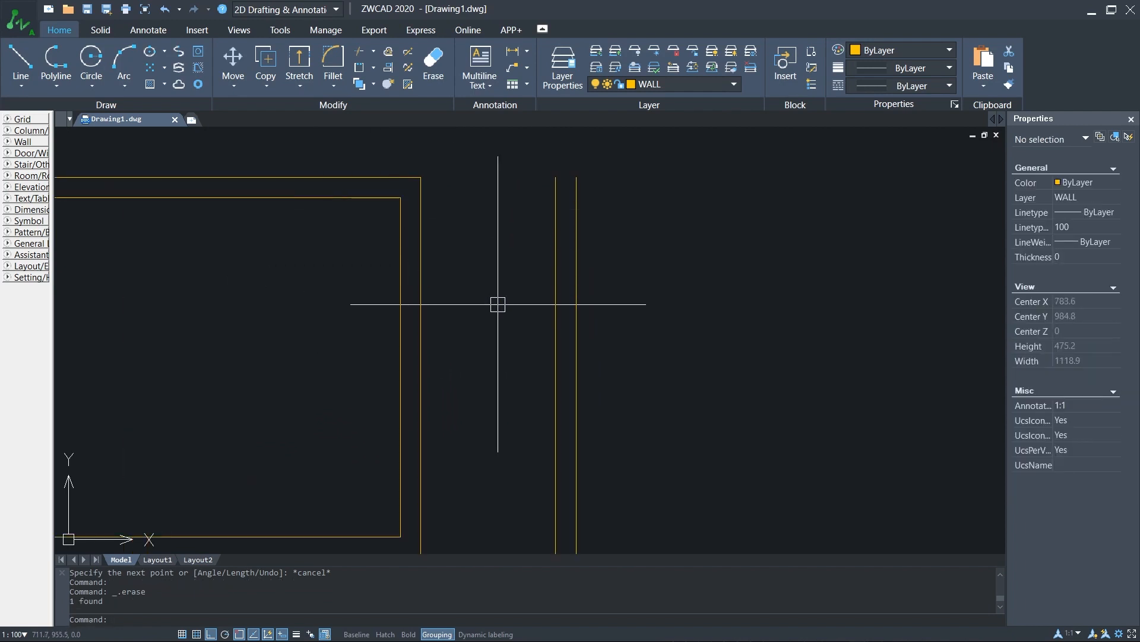
type("EX")
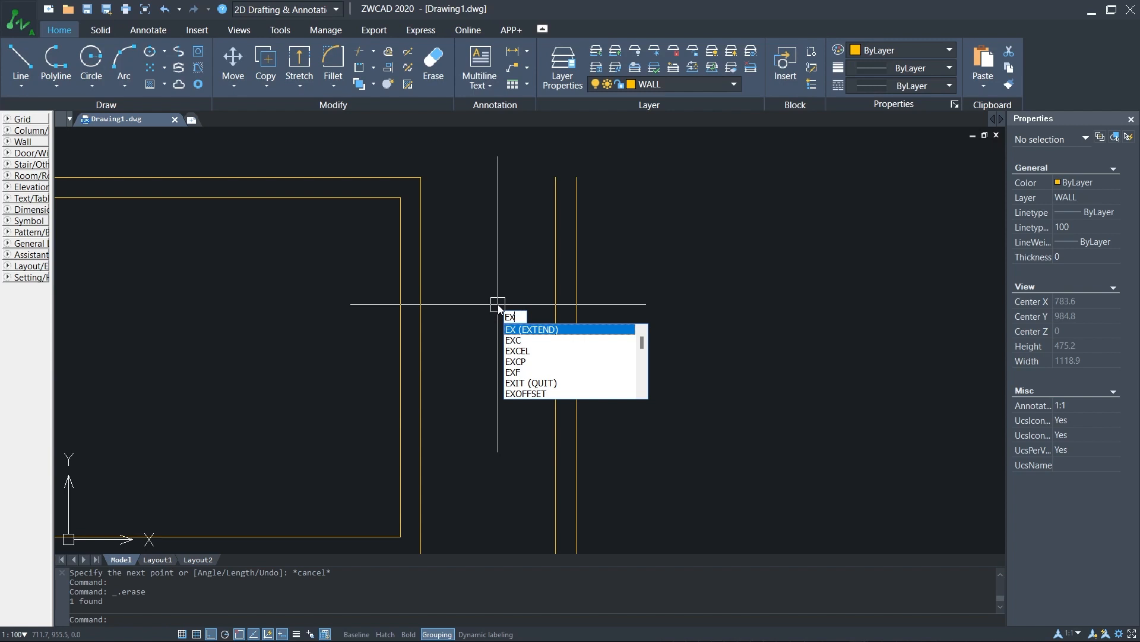
key("Return")
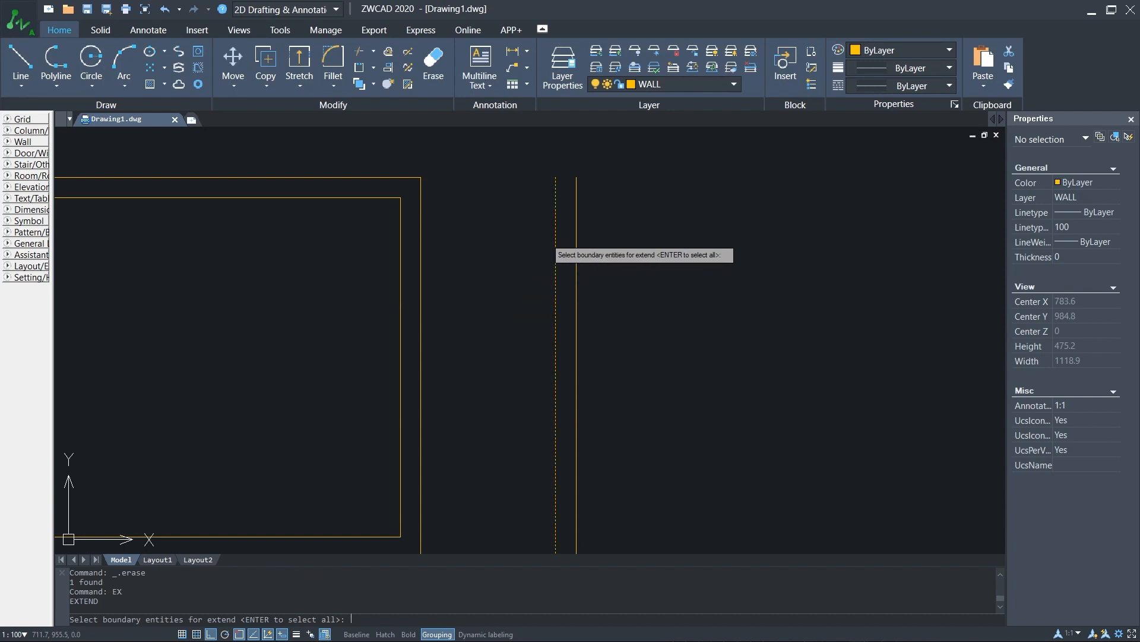
left_click(553, 234)
key("Return")
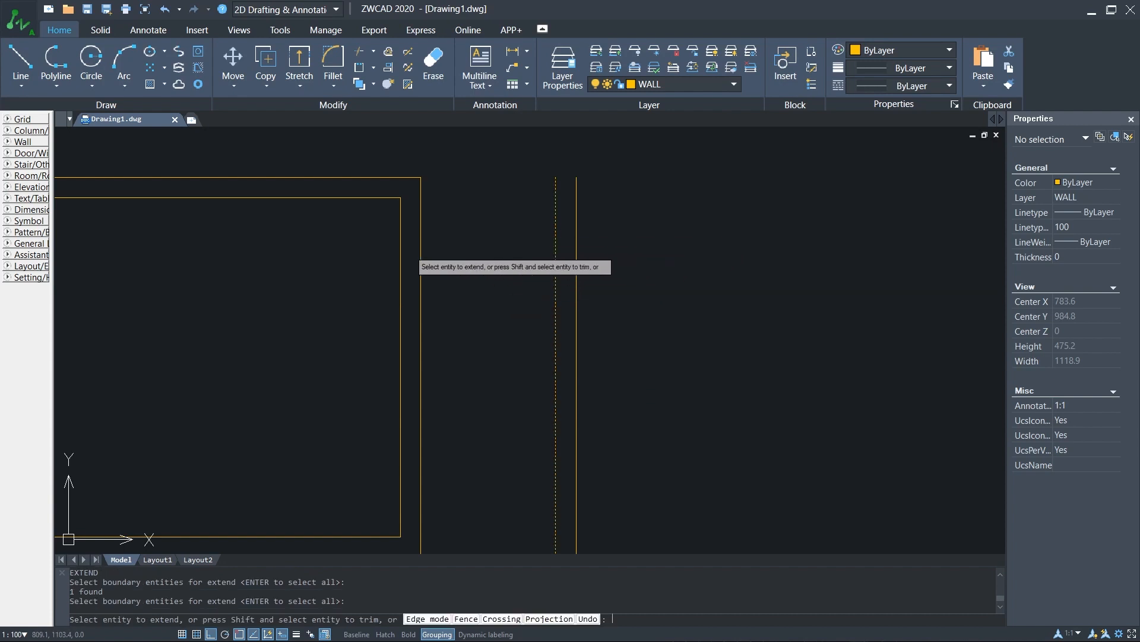
left_click(370, 199)
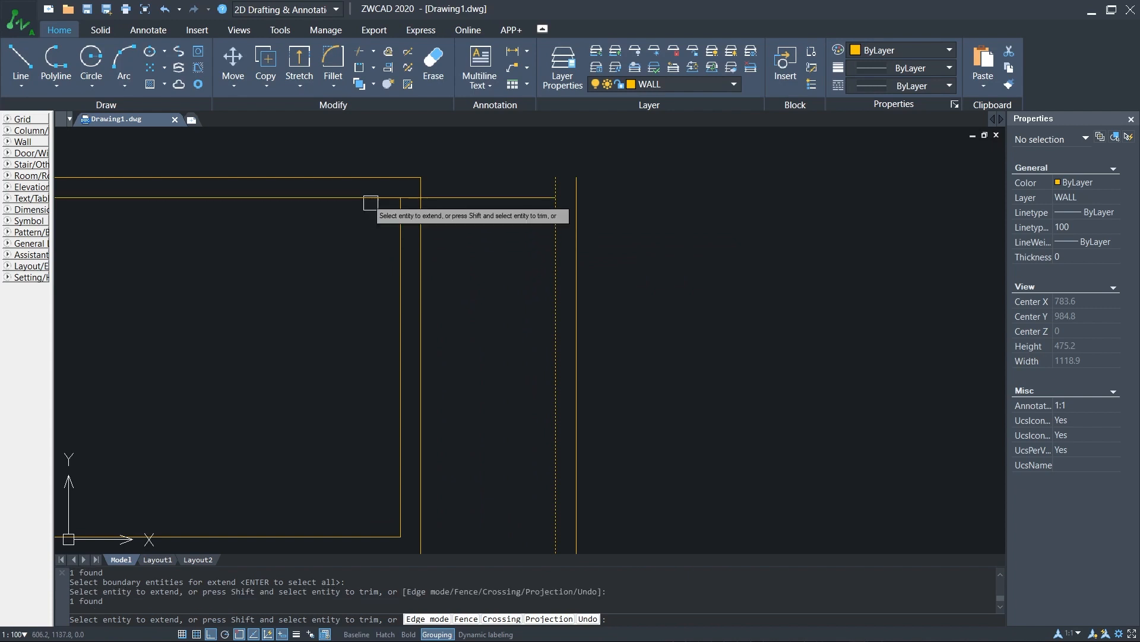
key("Escape")
scroll(447, 178, "down", 2)
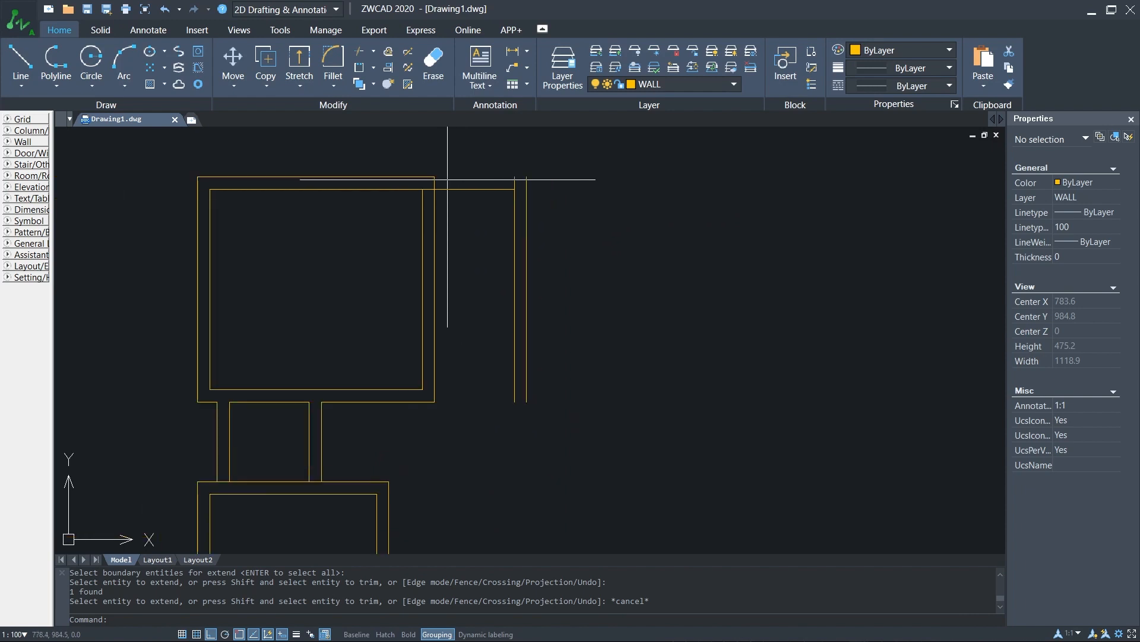
- Trim the extended top line where it crosses the thickness of the upper room's right wall
scroll(447, 179, "up", 2)
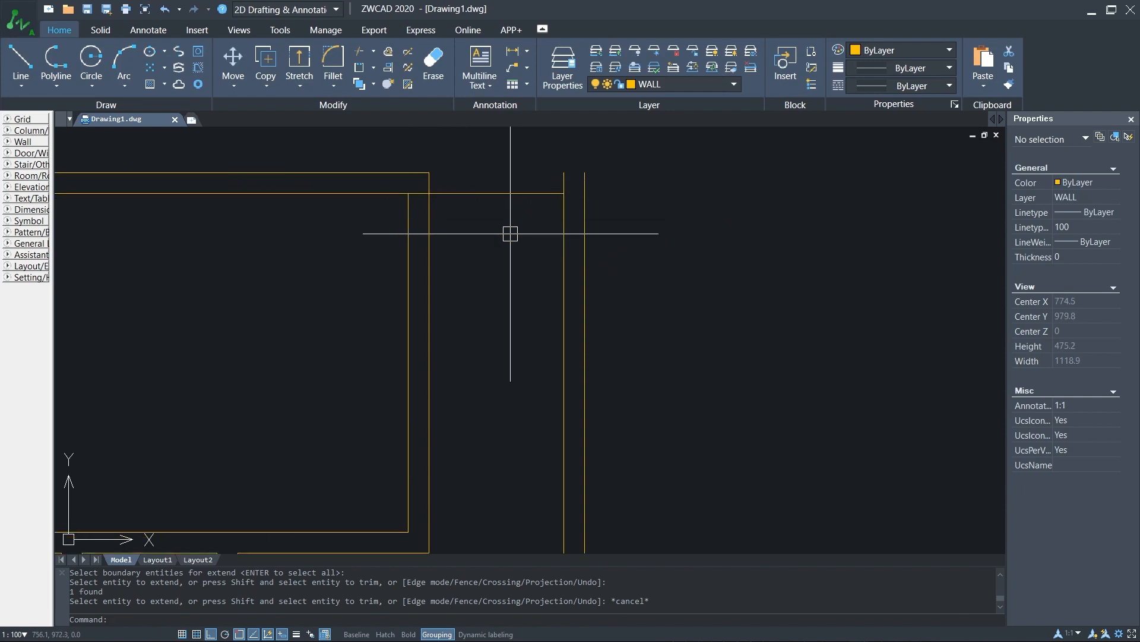
type("tr")
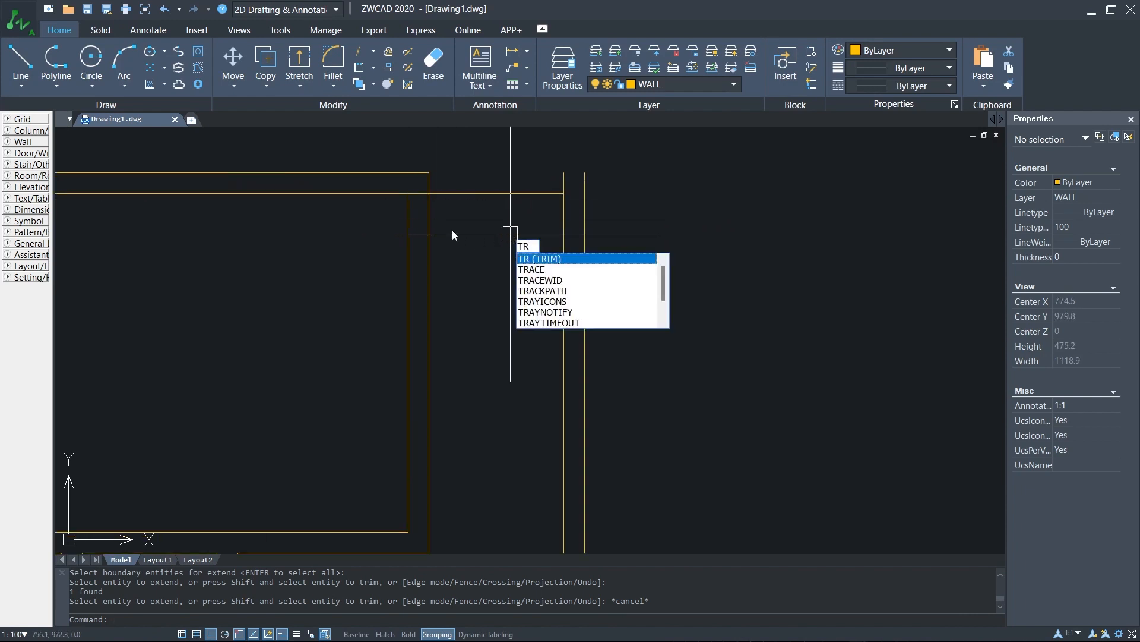
key("Return")
key("Return")
key("Escape")
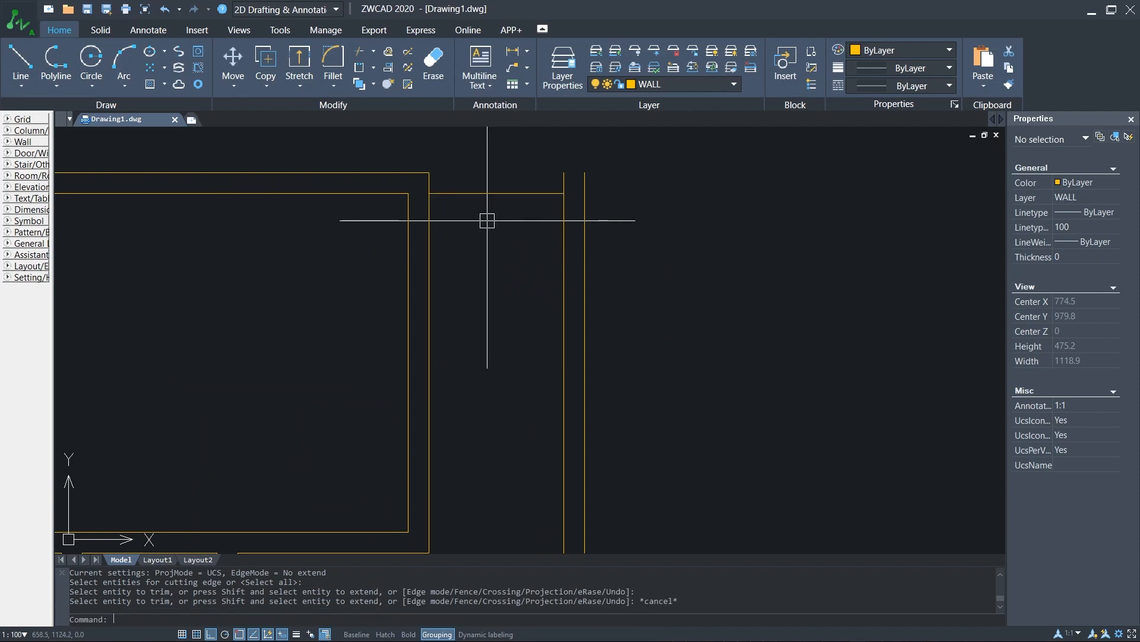
- Offset the new small room's inner top line 23 units upward to form its outer wall line
type("o")
key("Return")
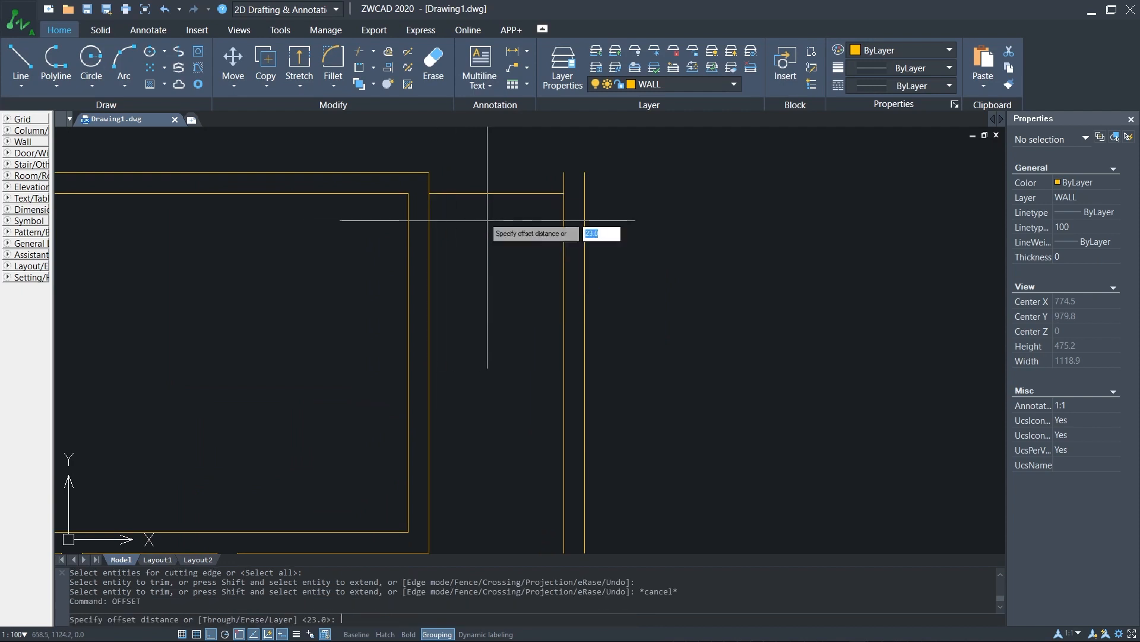
type("23")
key("Return")
left_click(503, 193)
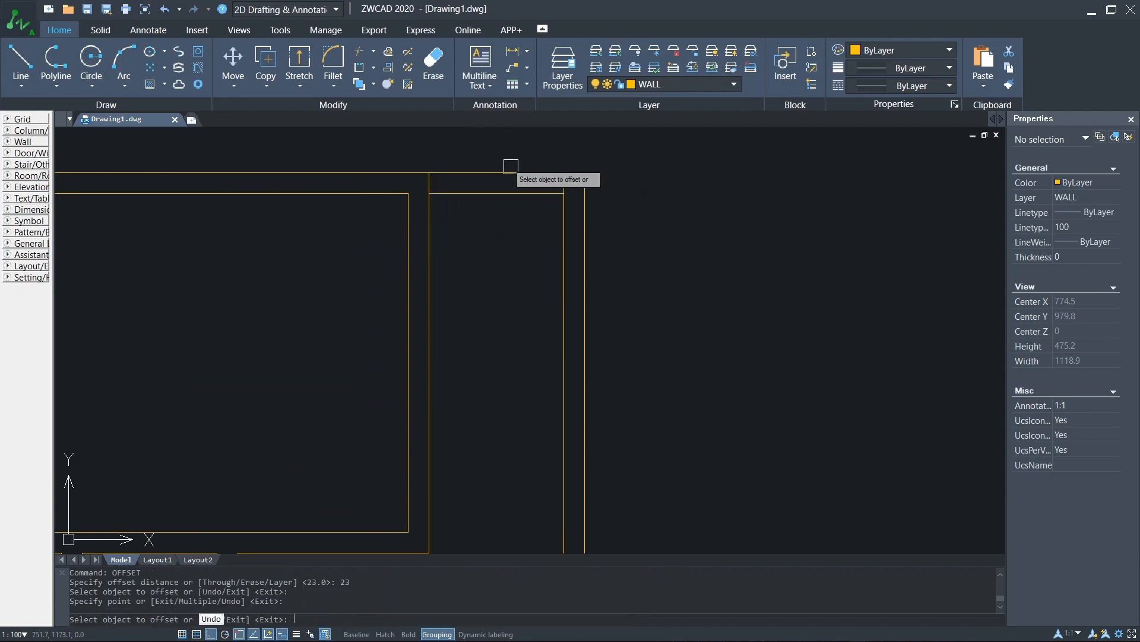
left_click(509, 178)
key("Escape")
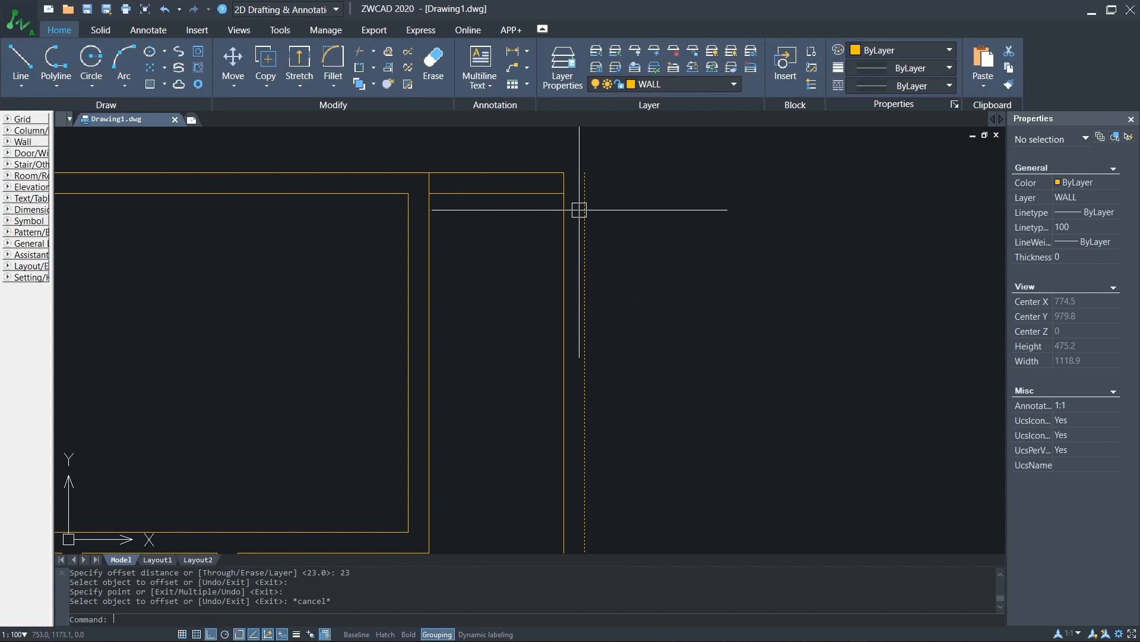
- Fillet the small room's outer and inner wall lines at its top-right corner with radius 0
type("f")
key("Return")
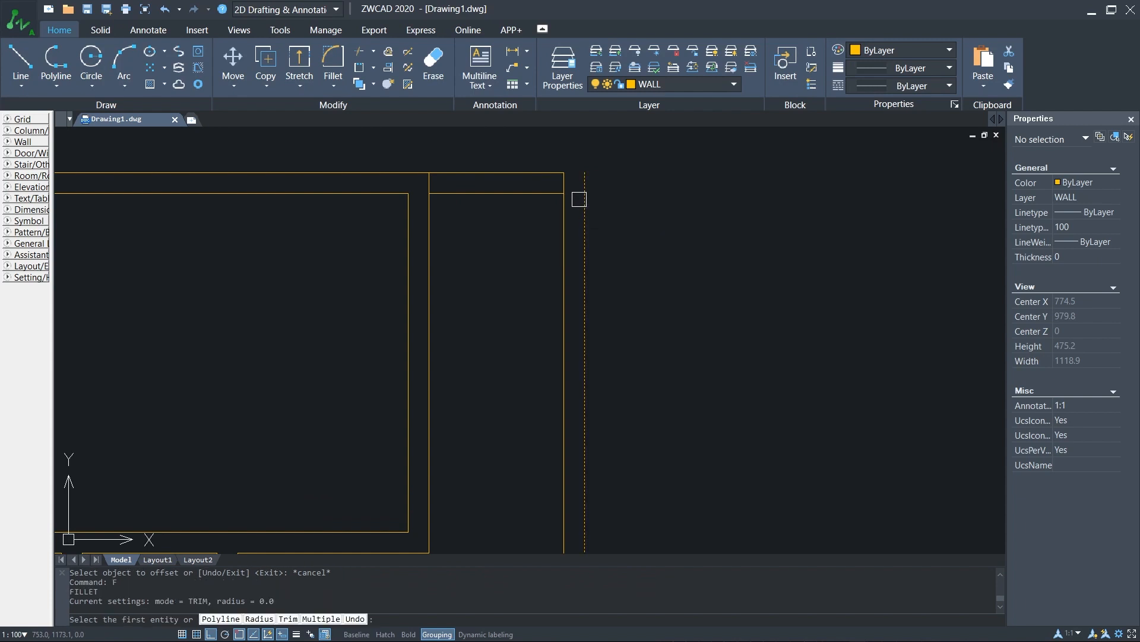
left_click(584, 202)
left_click(543, 173)
key("Return")
left_click(562, 229)
left_click(534, 193)
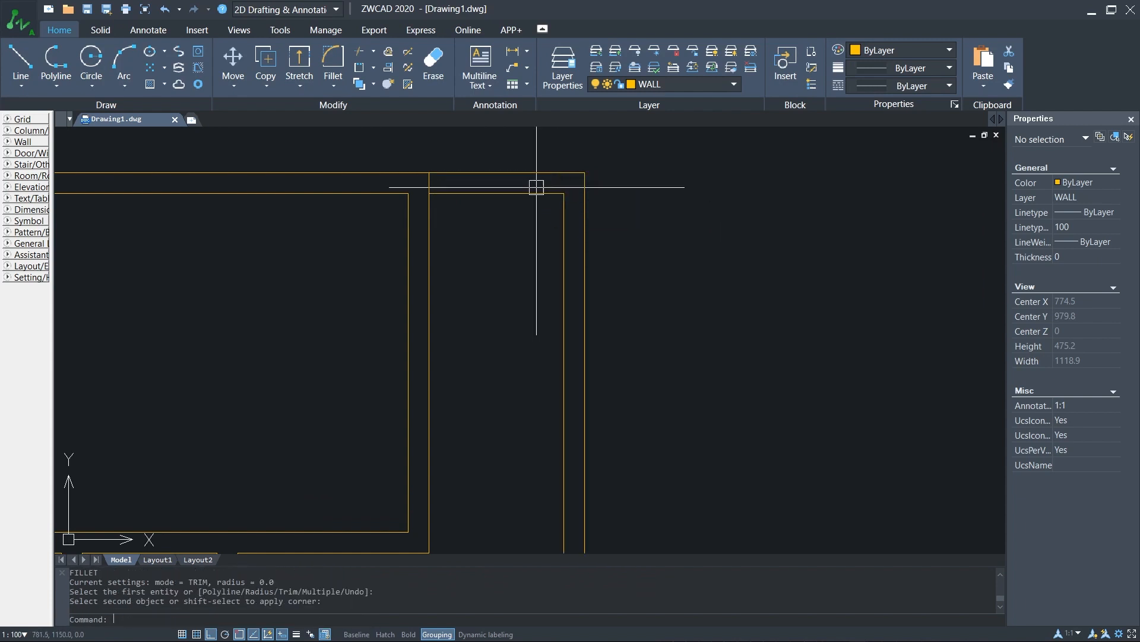
- Fillet the small room's inner top line with the upper room's outer right wall line into a sharp corner
key("Return")
left_click(428, 212)
left_click(446, 197)
scroll(466, 135, "down", 3)
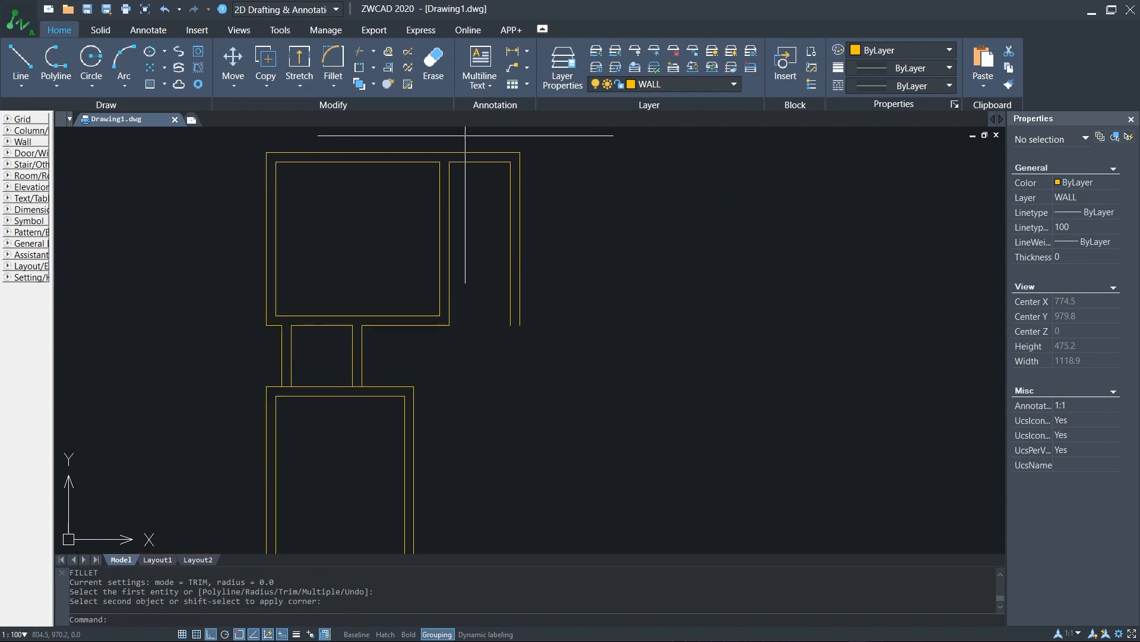
- Offset the small room's inner top line 200 units downward
scroll(471, 158, "up", 2)
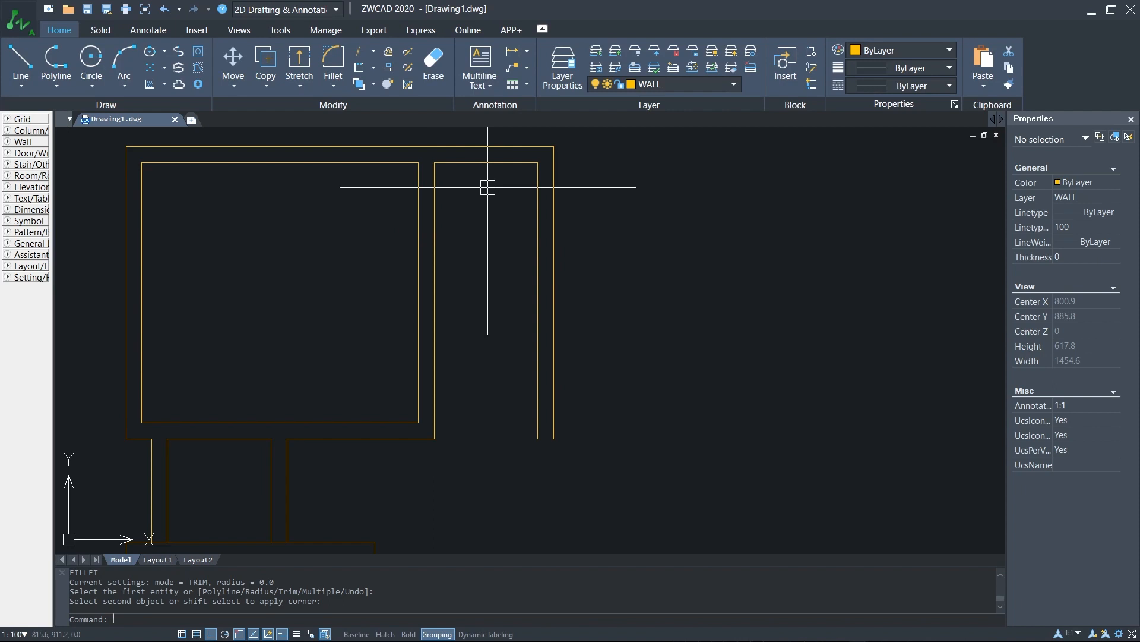
type("o")
key("Return")
type("200")
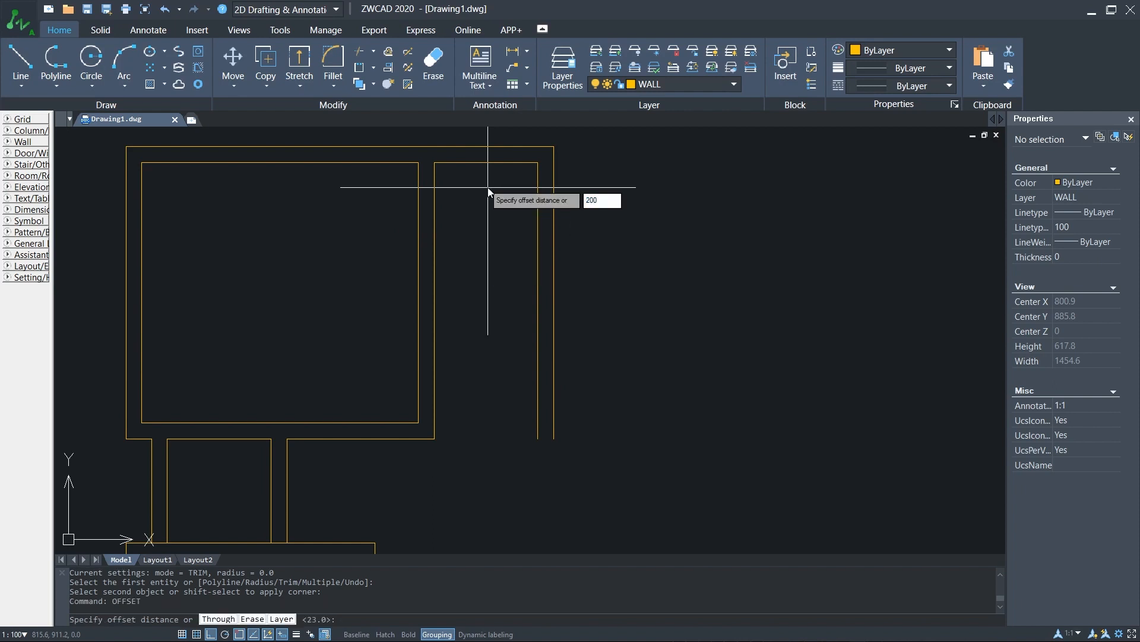
key("Return")
left_click(487, 171)
left_click(489, 168)
left_click(483, 236)
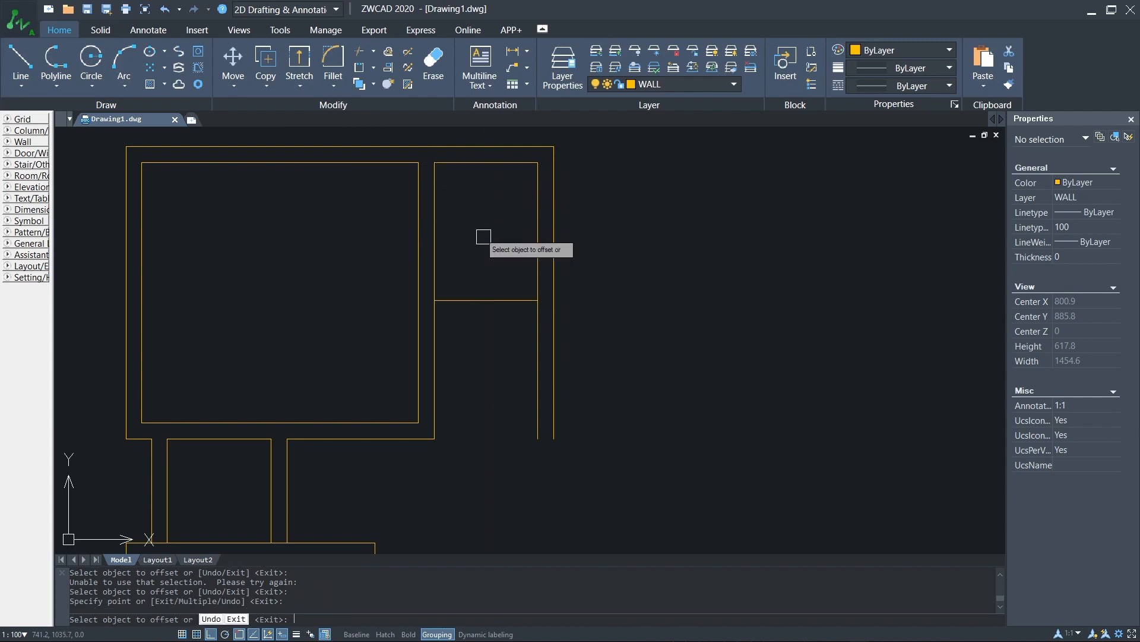
key("Escape")
- Offset the small room's new bottom line 23 units downward to give the wall its thickness
scroll(473, 320, "up", 3)
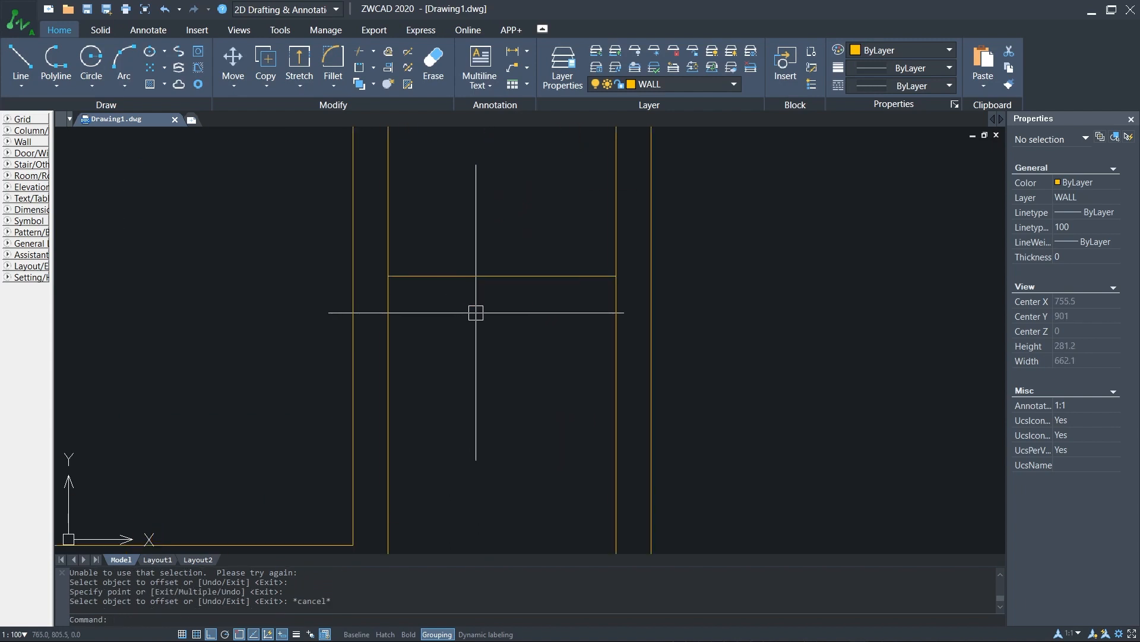
scroll(471, 301, "down", 2)
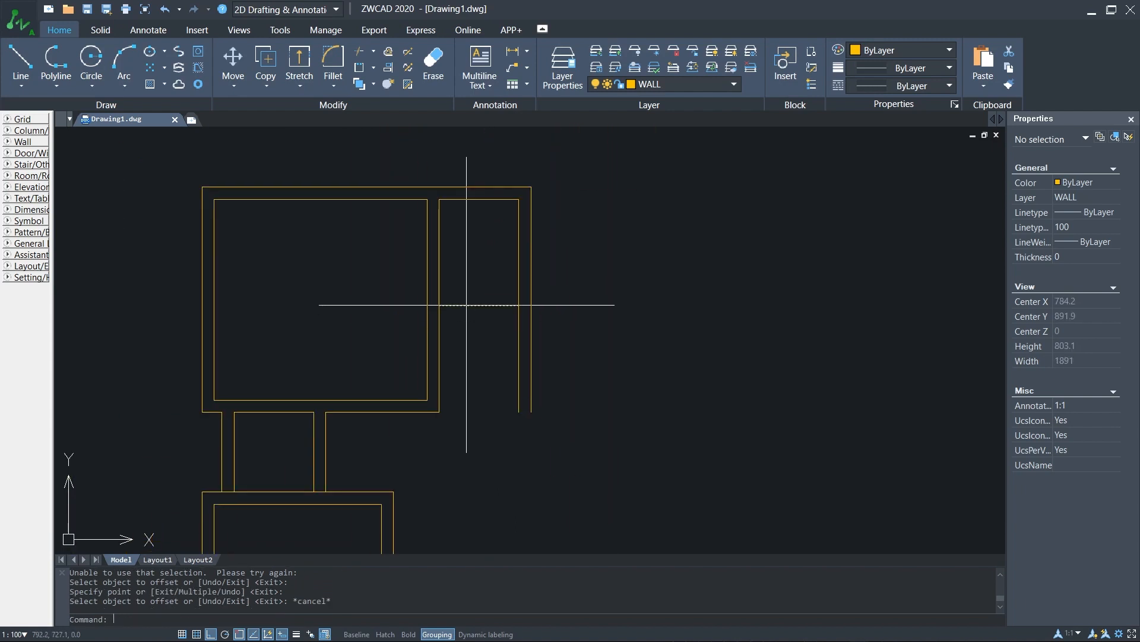
mouse_move(409, 306)
middle_mouse_down()
mouse_move(471, 255)
mouse_move(484, 295)
middle_mouse_up()
type("o")
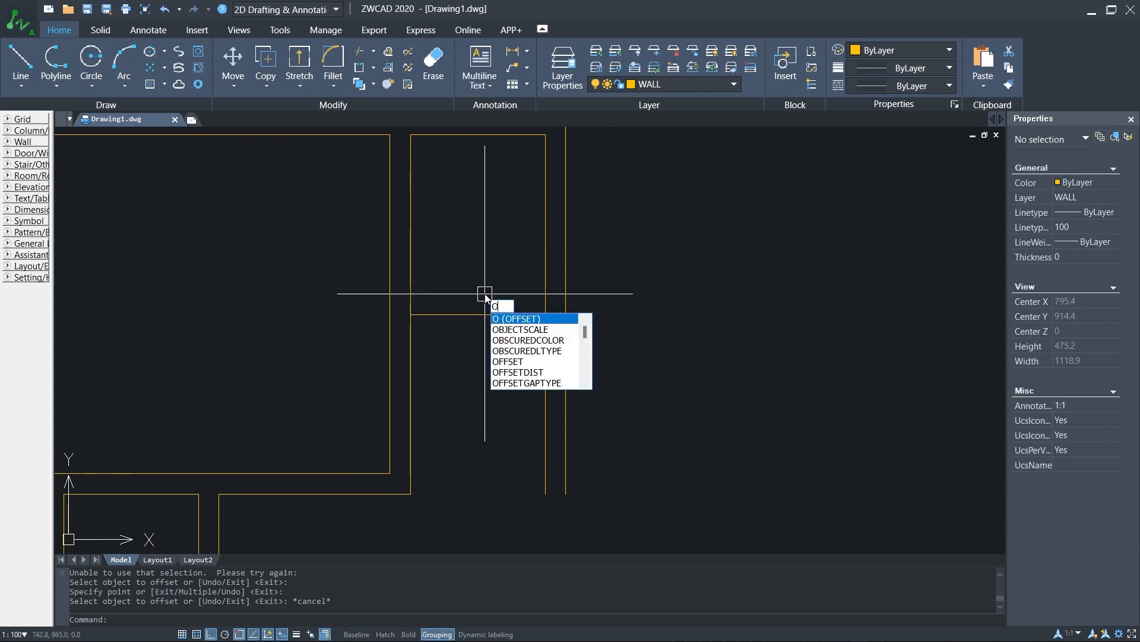
key("Return")
type("23")
key("Return")
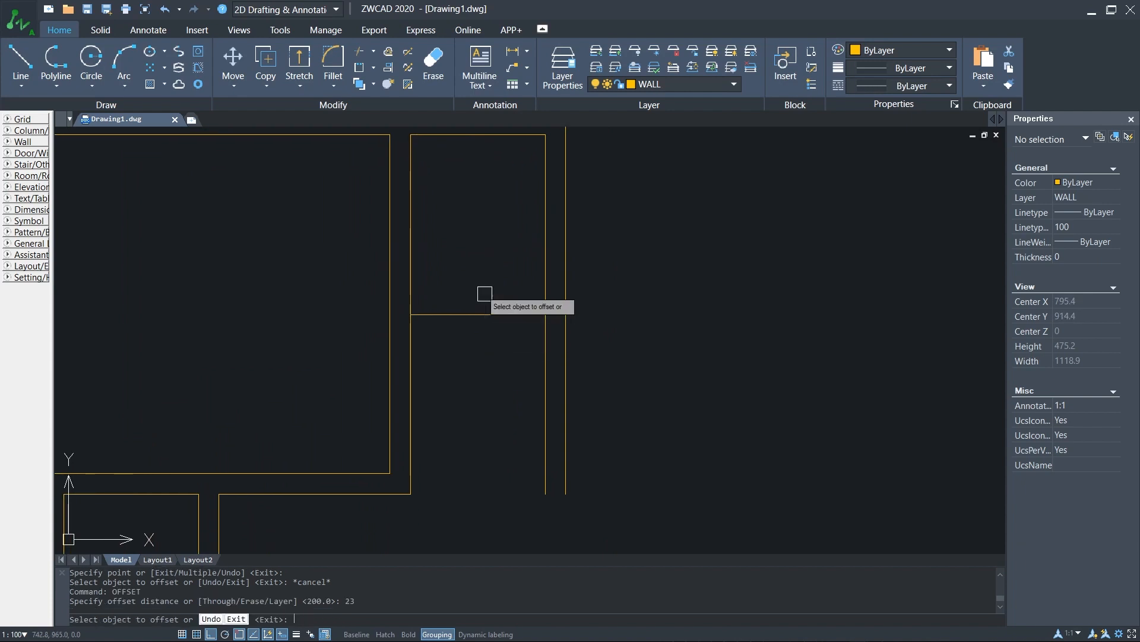
left_click(489, 314)
left_click(471, 377)
key("Escape")
- Fillet the small room's bottom wall lines with its right wall lines to close the bottom-right corner
type("f")
key("Return")
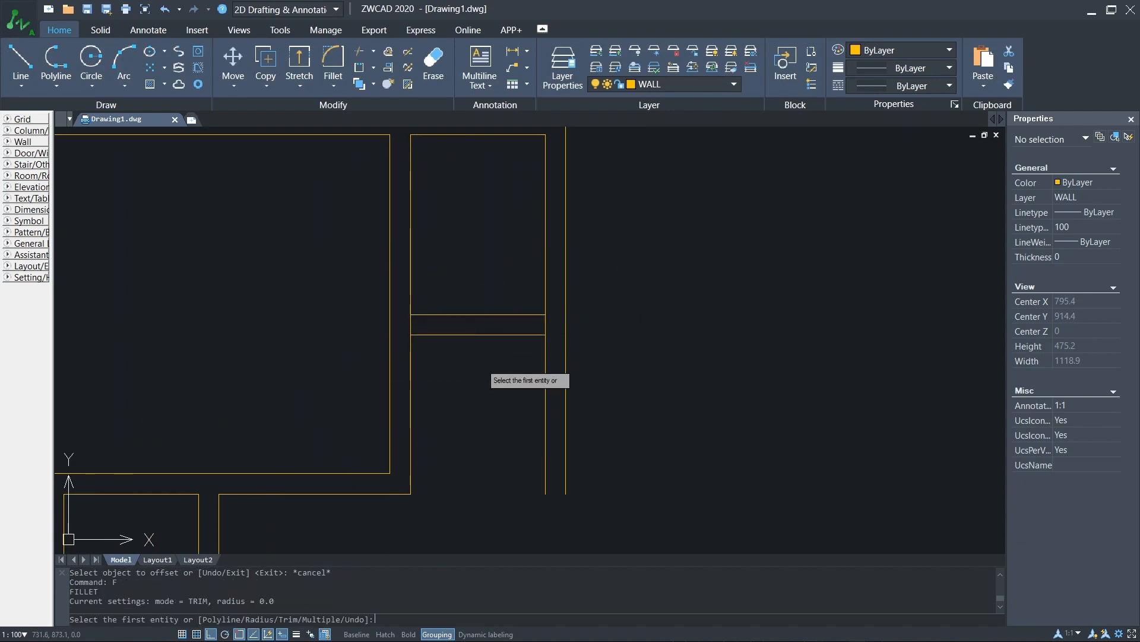
left_click(492, 334)
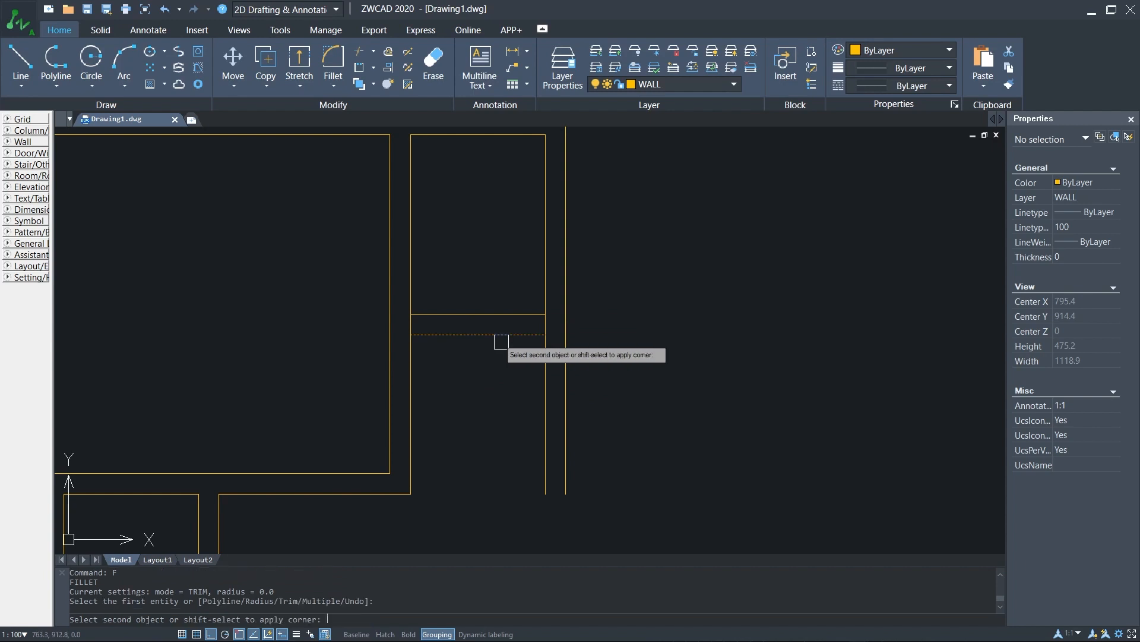
left_click(544, 306)
scroll(536, 252, "down", 5)
scroll(535, 257, "up", 2)
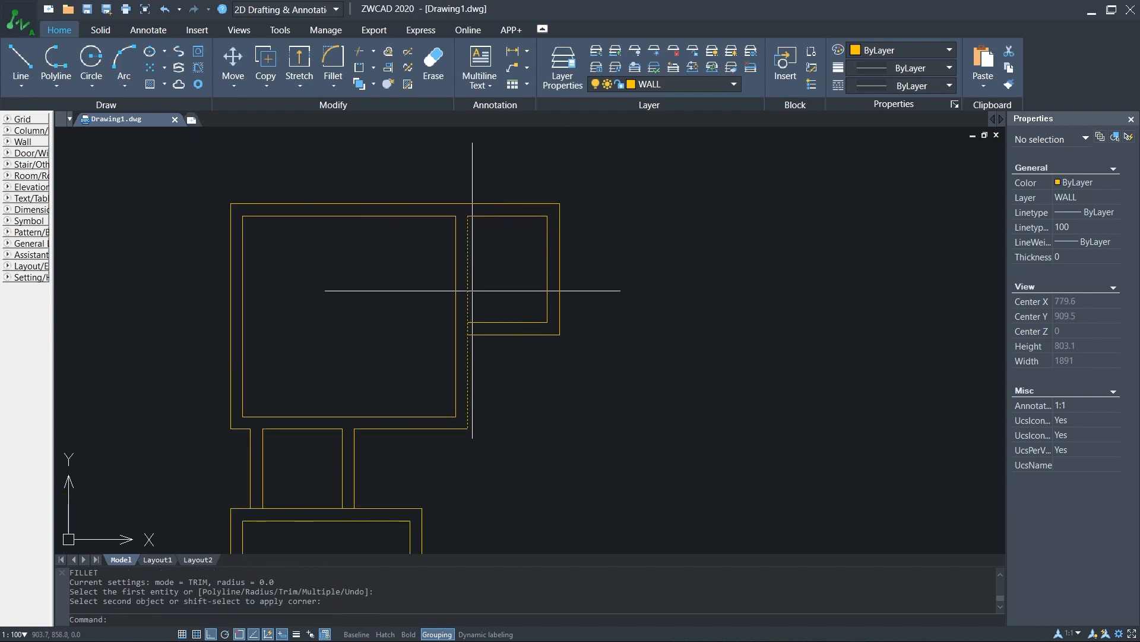
scroll(458, 179, "down", 2)
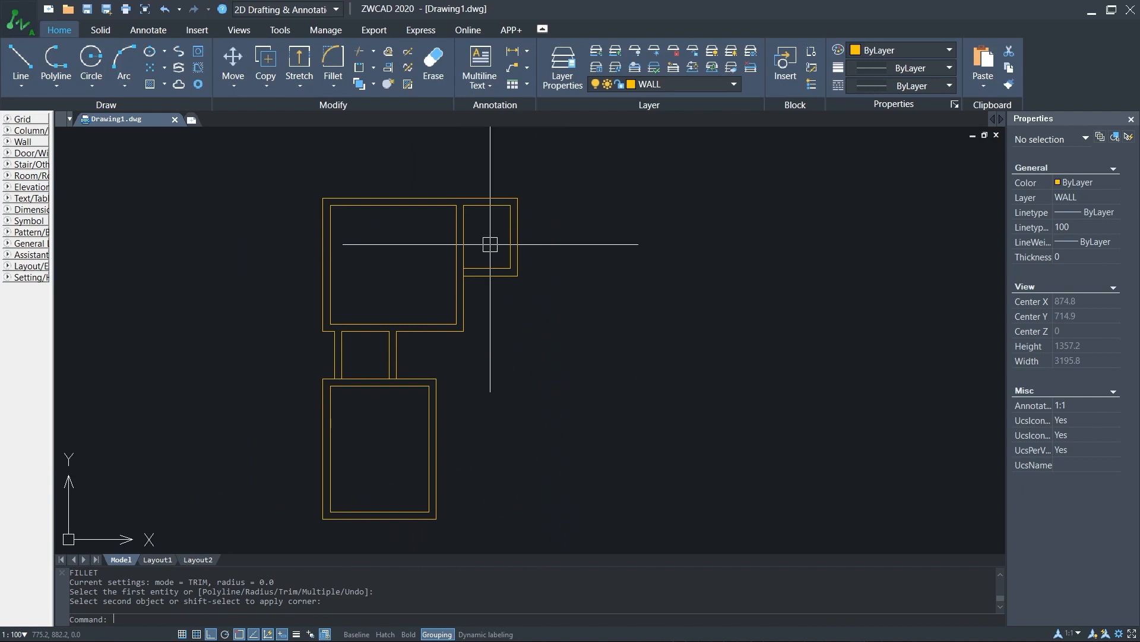
scroll(452, 232, "down", 1)
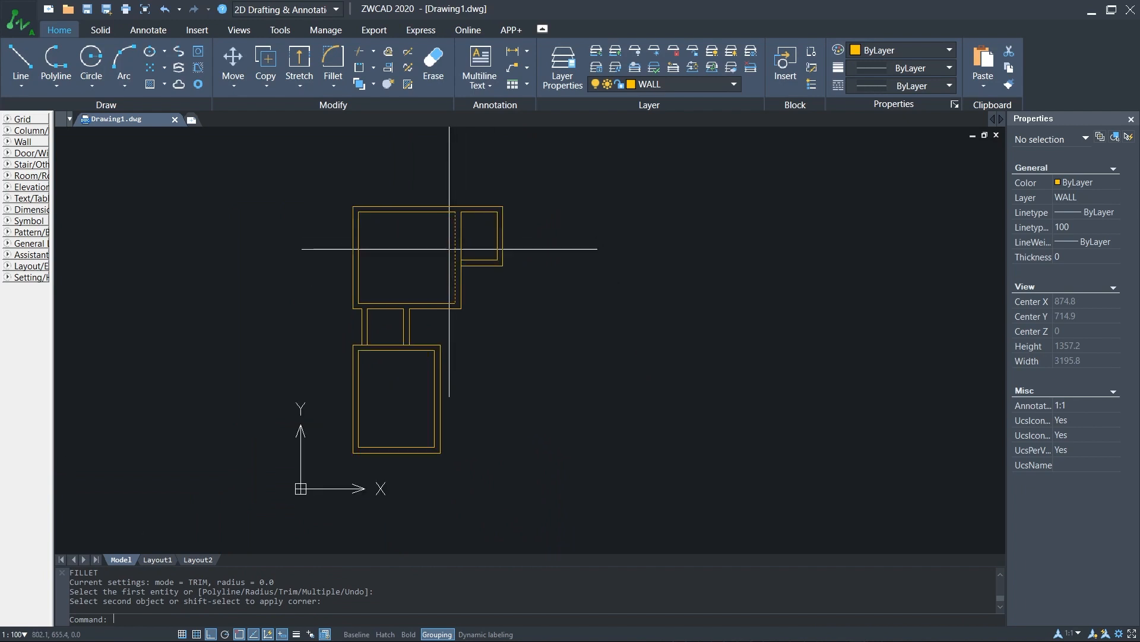
scroll(448, 463, "up", 3)
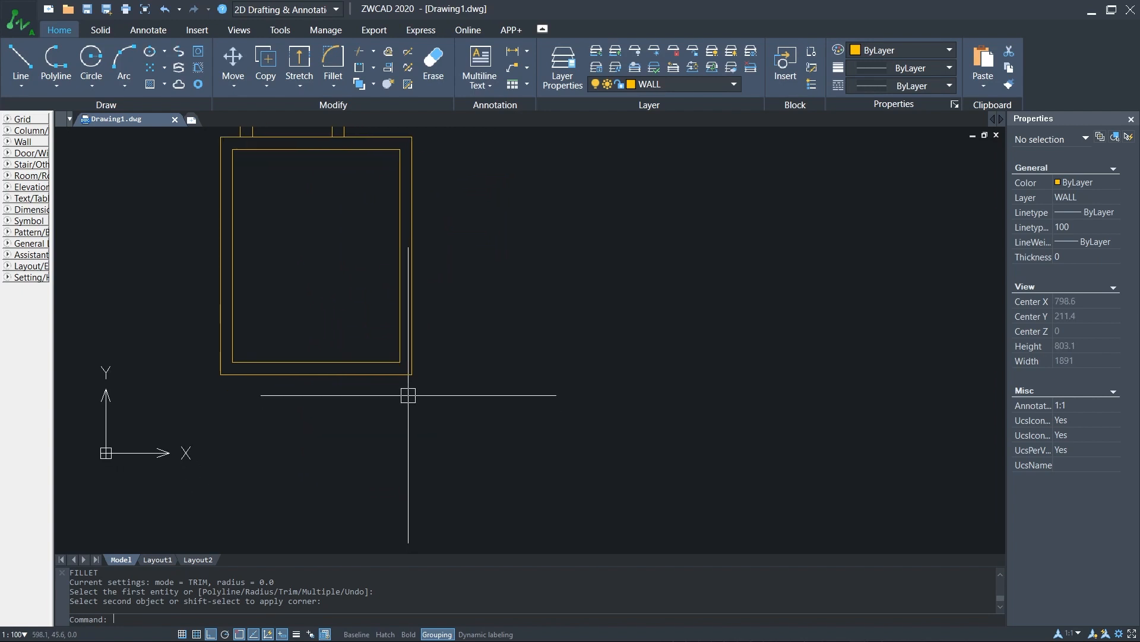
scroll(407, 413, "up", 2)
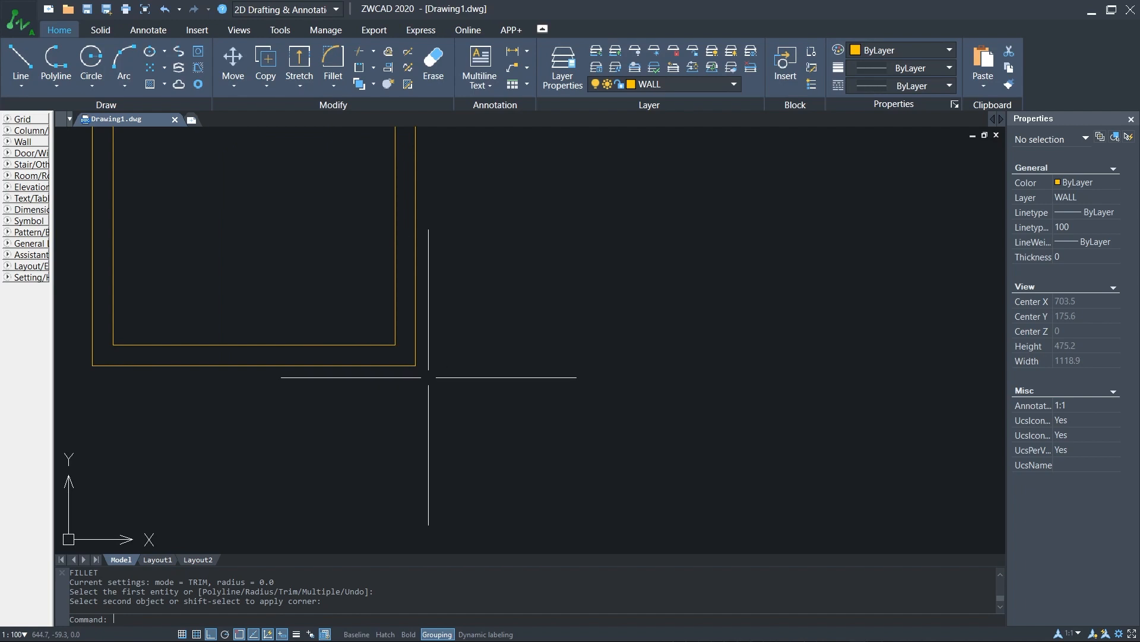
scroll(410, 375, "up", 3)
type("l")
key("Return")
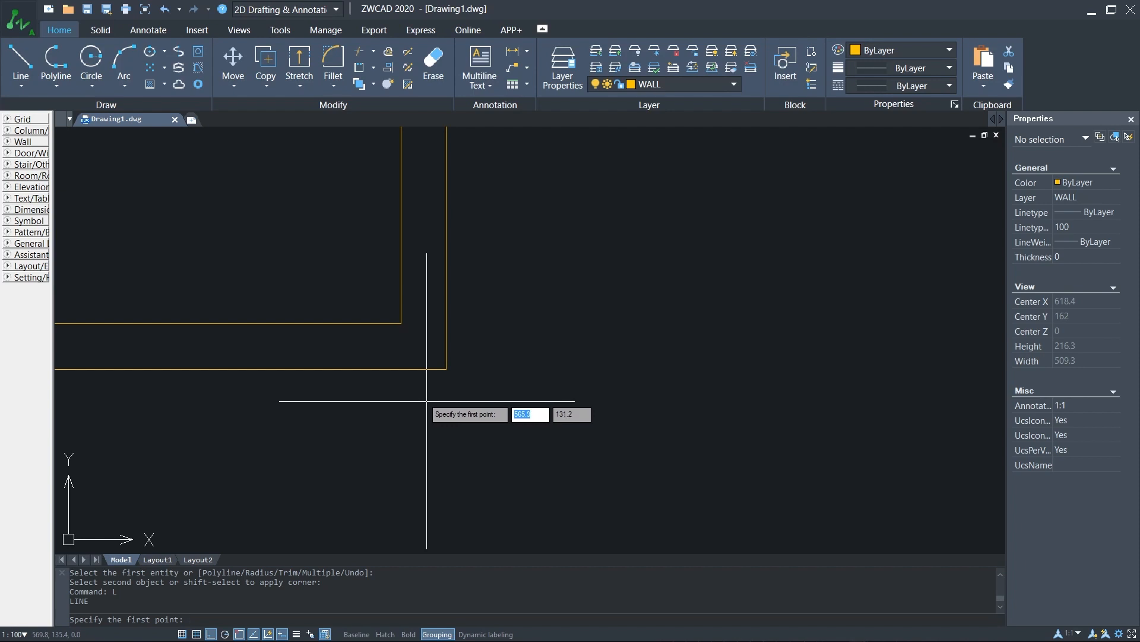
key("Escape")
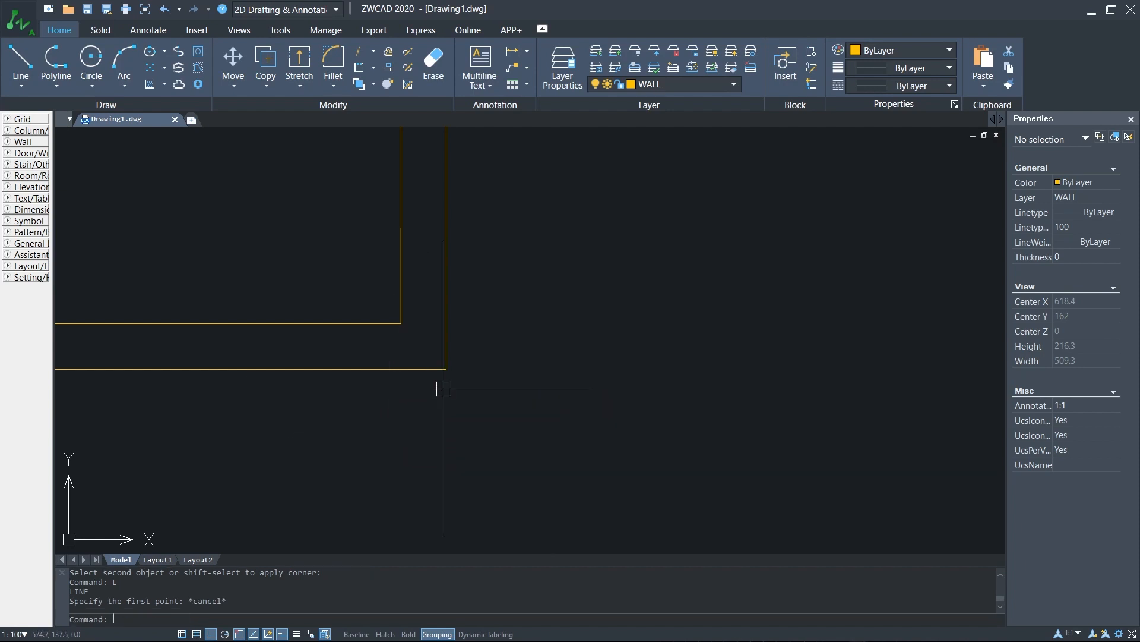
- Draw a 23 by 23 unit rectangle just below the lower room's bottom-right corner
type("REC")
key("Return")
left_click(413, 463)
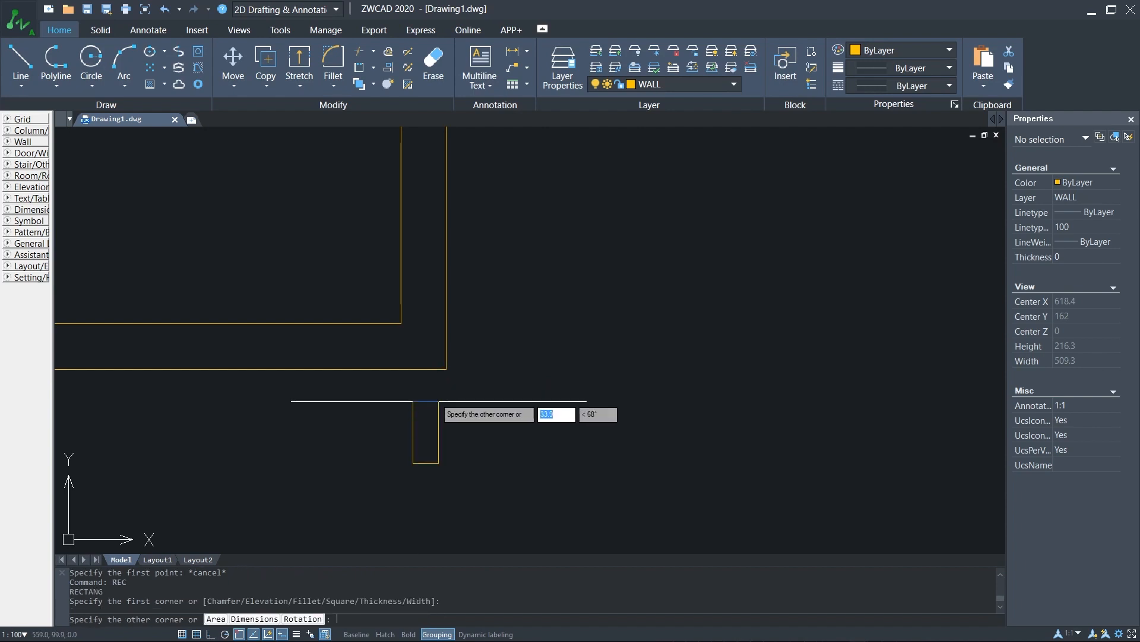
type("23")
key("Tab")
type("23")
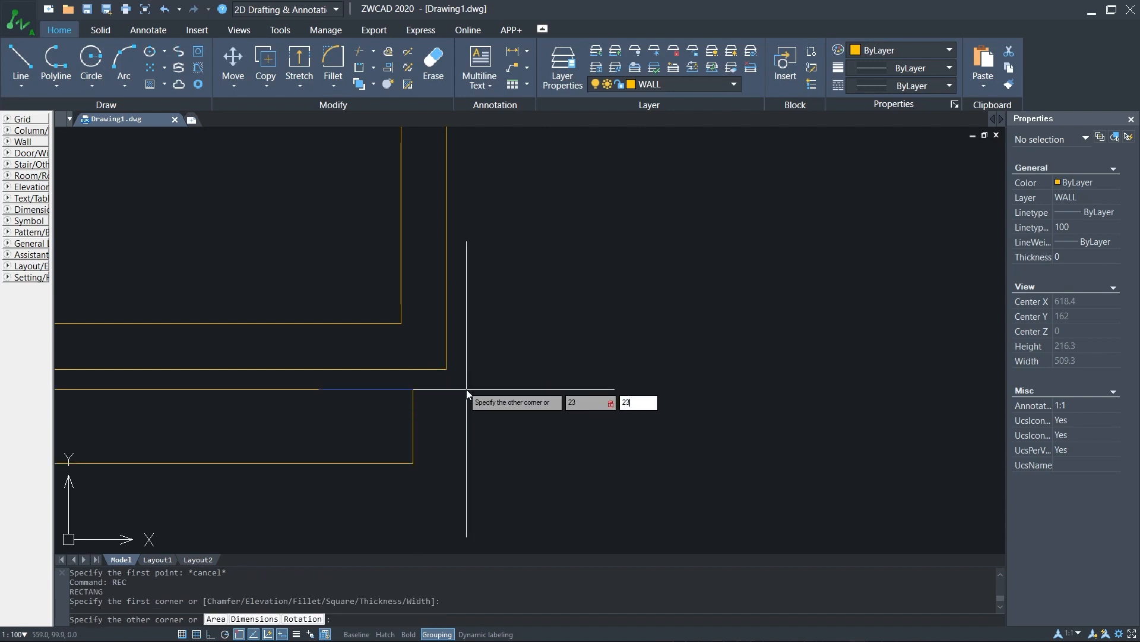
key("Return")
- Move the 23-unit square by its top-right corner onto the lower room's outer bottom-right corner
left_click(434, 417)
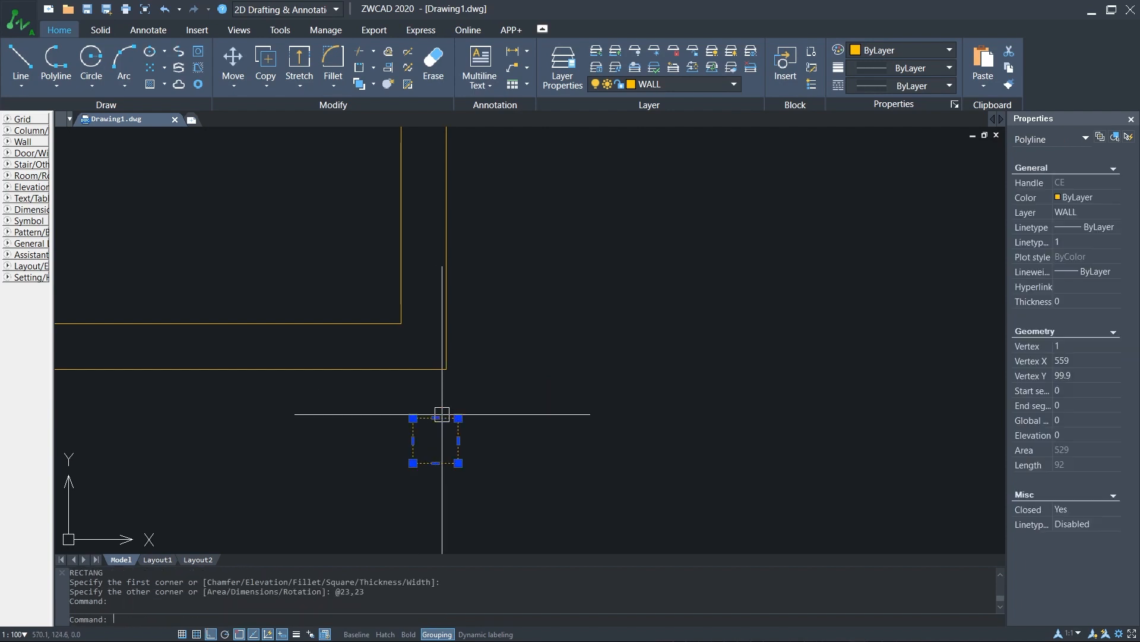
type("M")
key("Return")
left_click(458, 417)
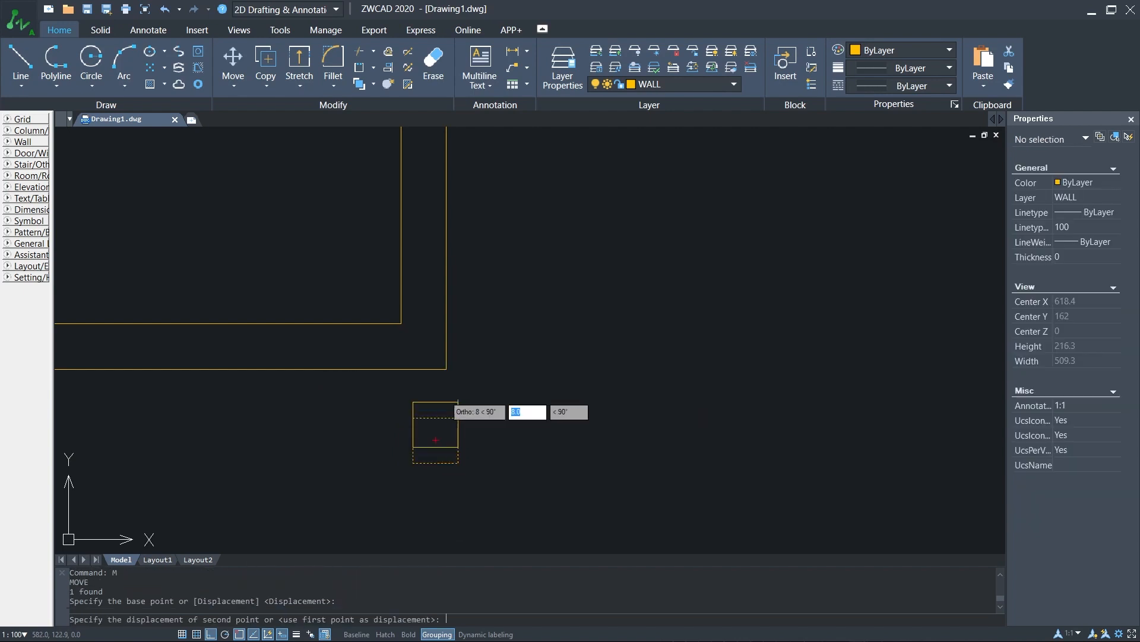
left_click(446, 369)
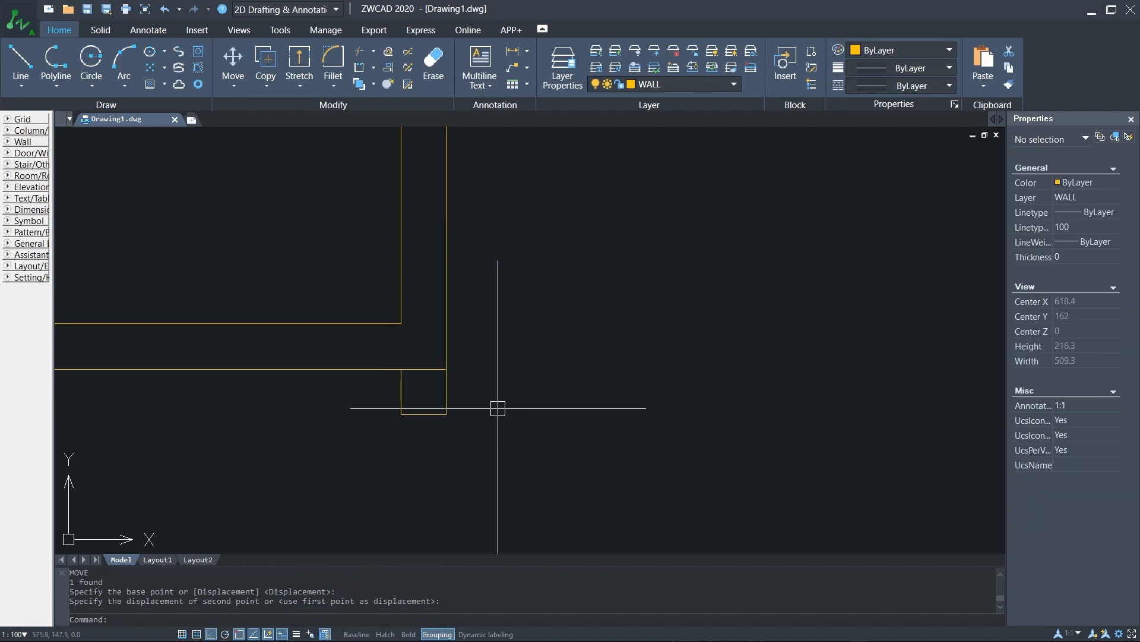
left_click(469, 386)
left_click(395, 448)
type("M")
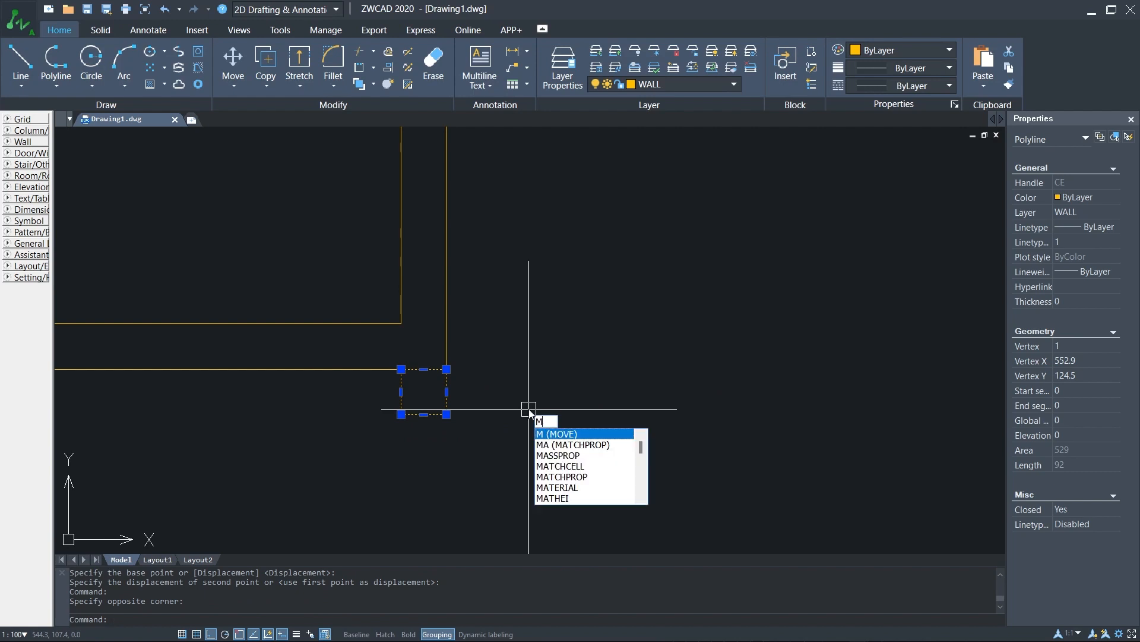
key("Return")
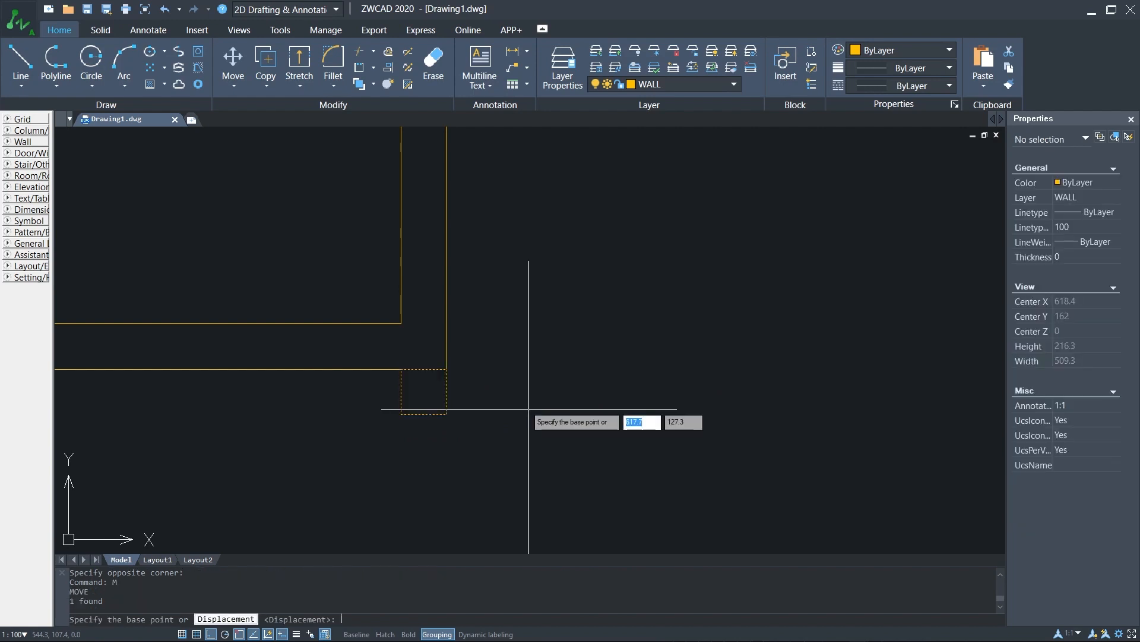
left_click(446, 368)
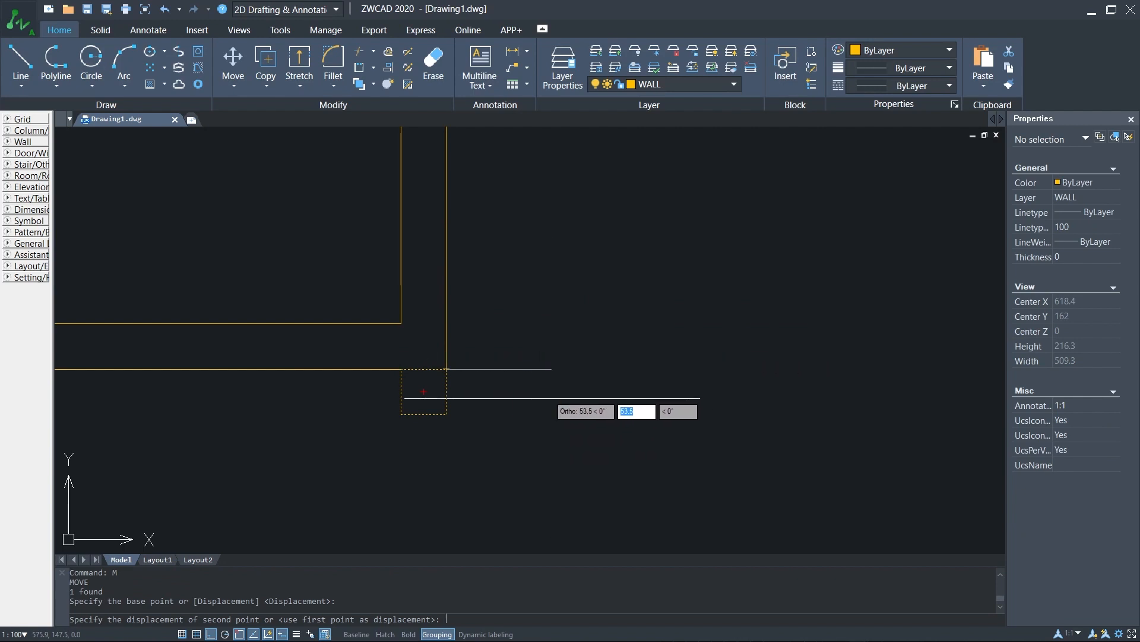
left_click(446, 368)
- Trim the overlapping lines between the lower room's bottom-right wall corner and the small square so they join into one outline
scroll(476, 305, "up", 3)
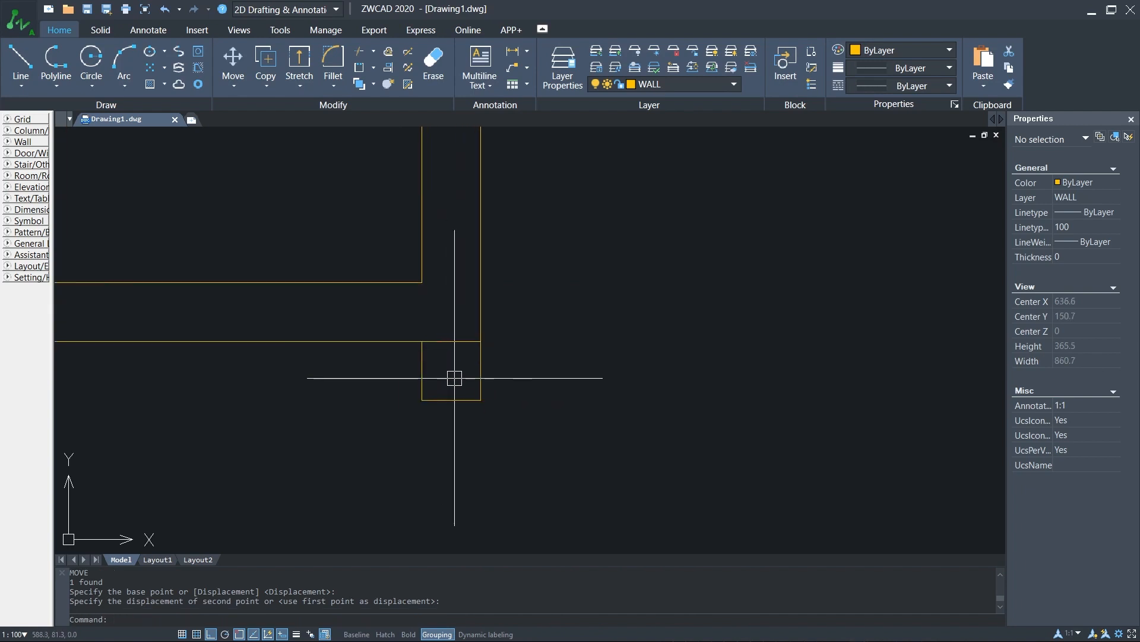
type("TR")
key("Return")
key("Return")
left_click(462, 313)
left_click(454, 357)
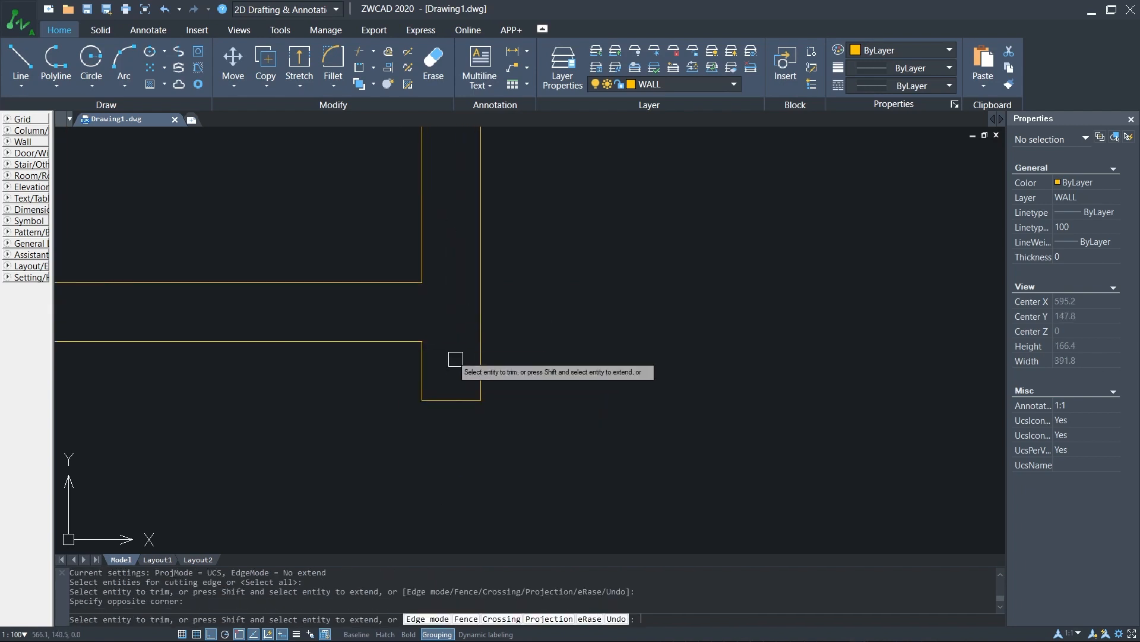
scroll(421, 346, "down", 5)
key("Escape")
key("Escape")
scroll(430, 386, "down", 3)
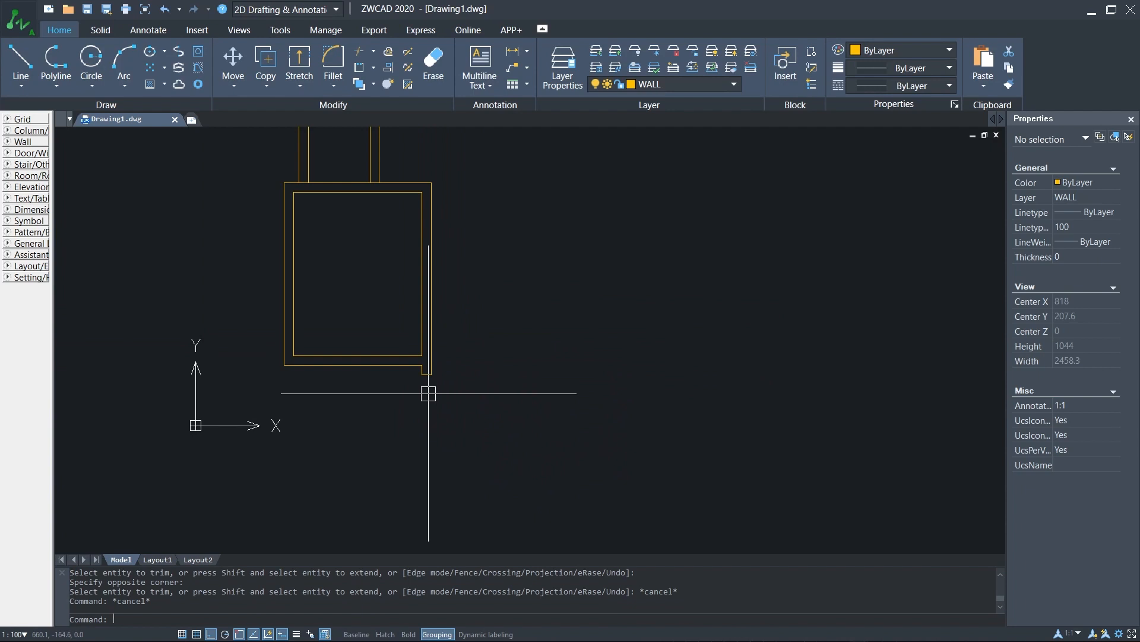
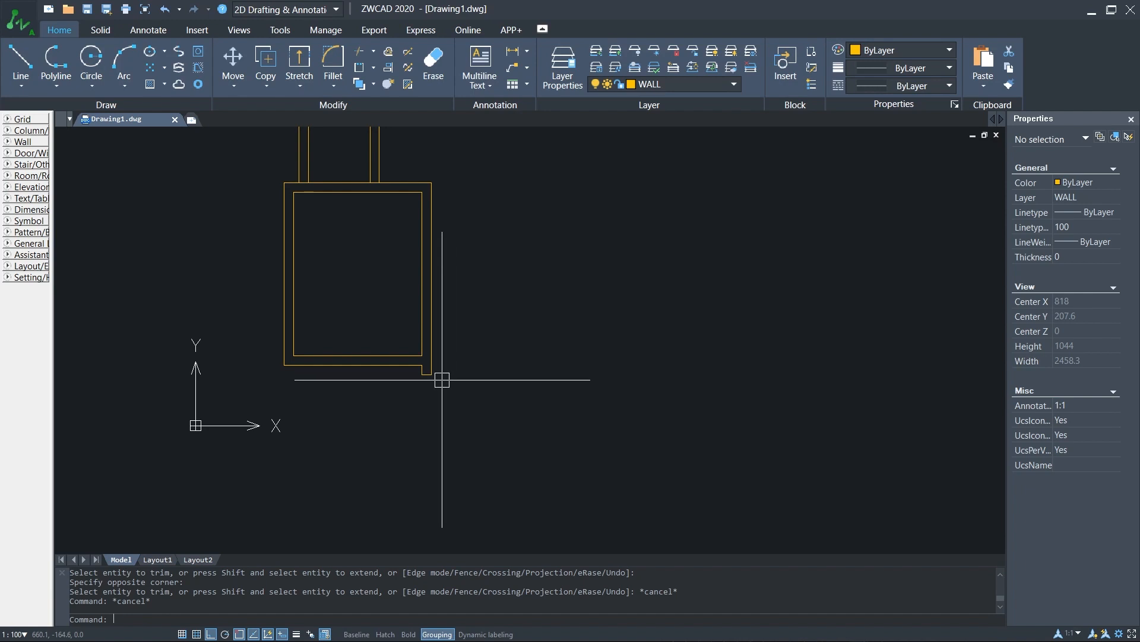
- Draw a horizontal wall line rightward from the small square's bottom-left corner in two segments of 200 and 186 units
scroll(442, 384, "up", 3)
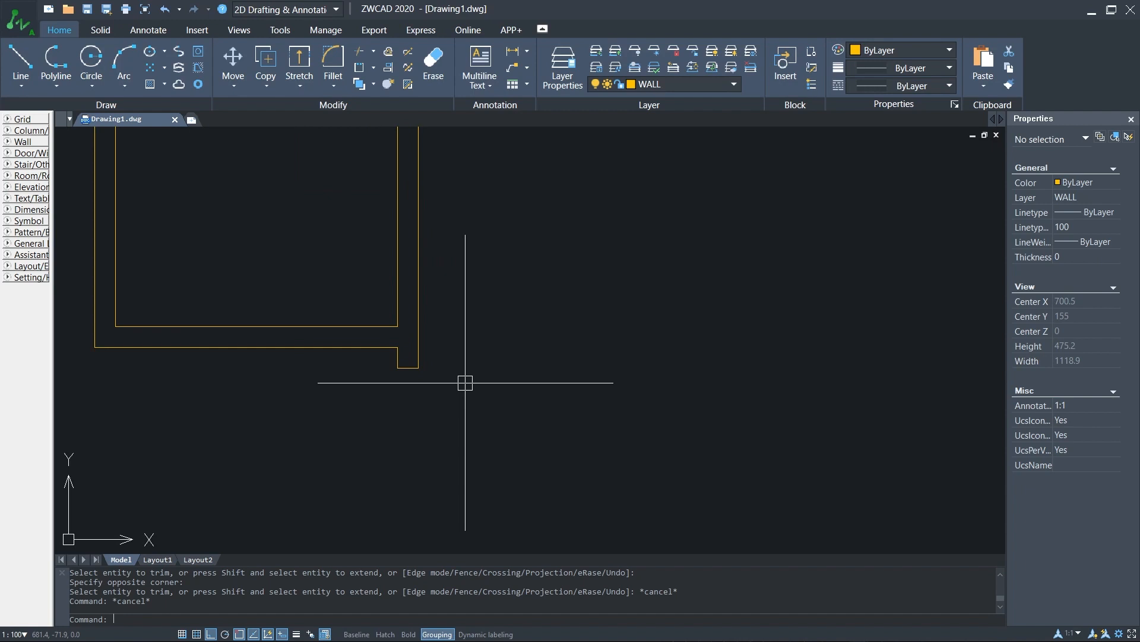
type("L")
key("Return")
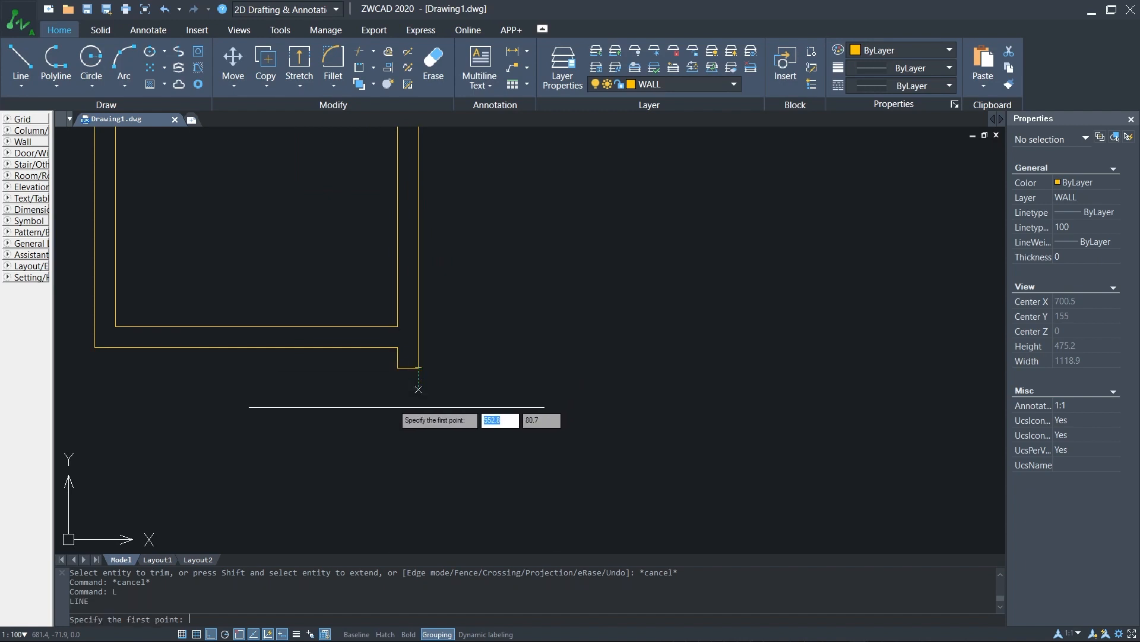
left_click(398, 368)
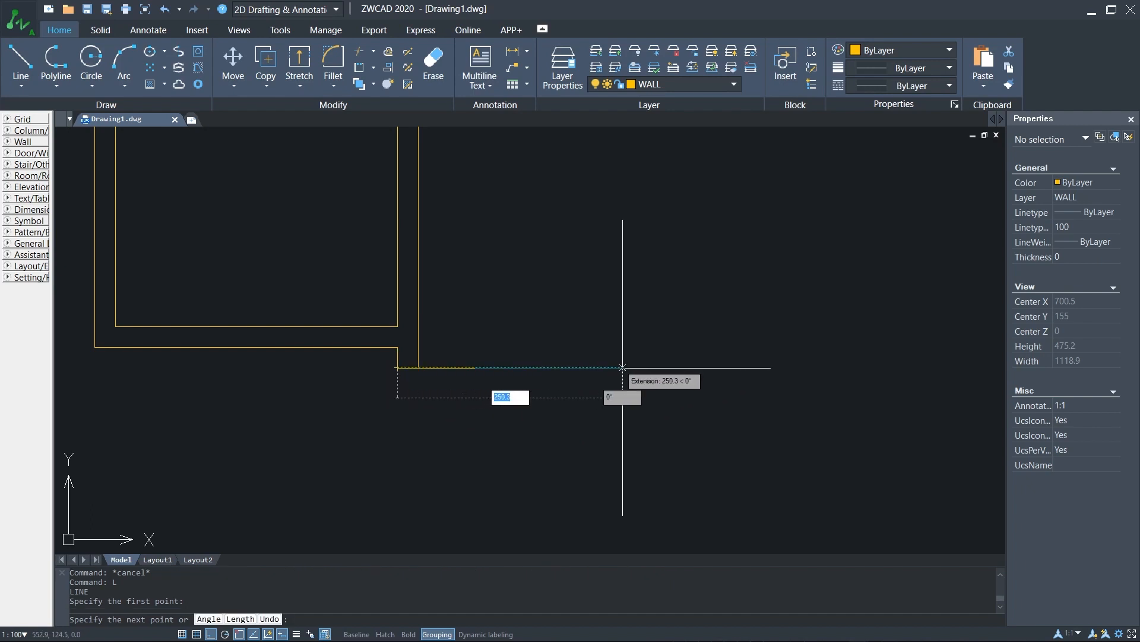
type("20")
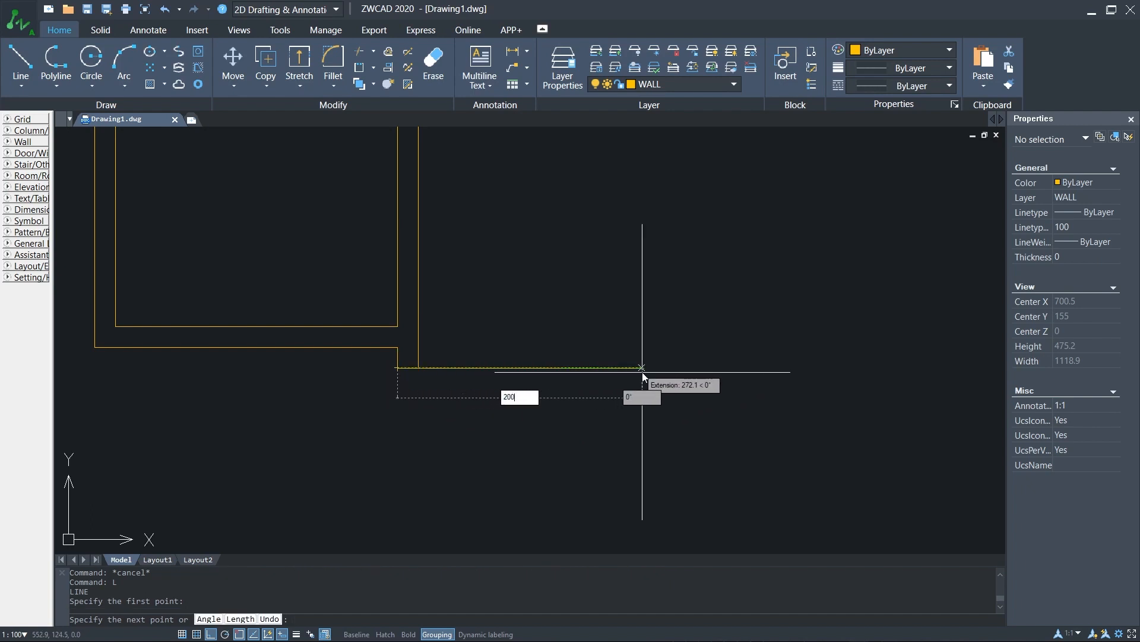
type("0")
key("Return")
middle_click_drag(699, 410, 566, 410)
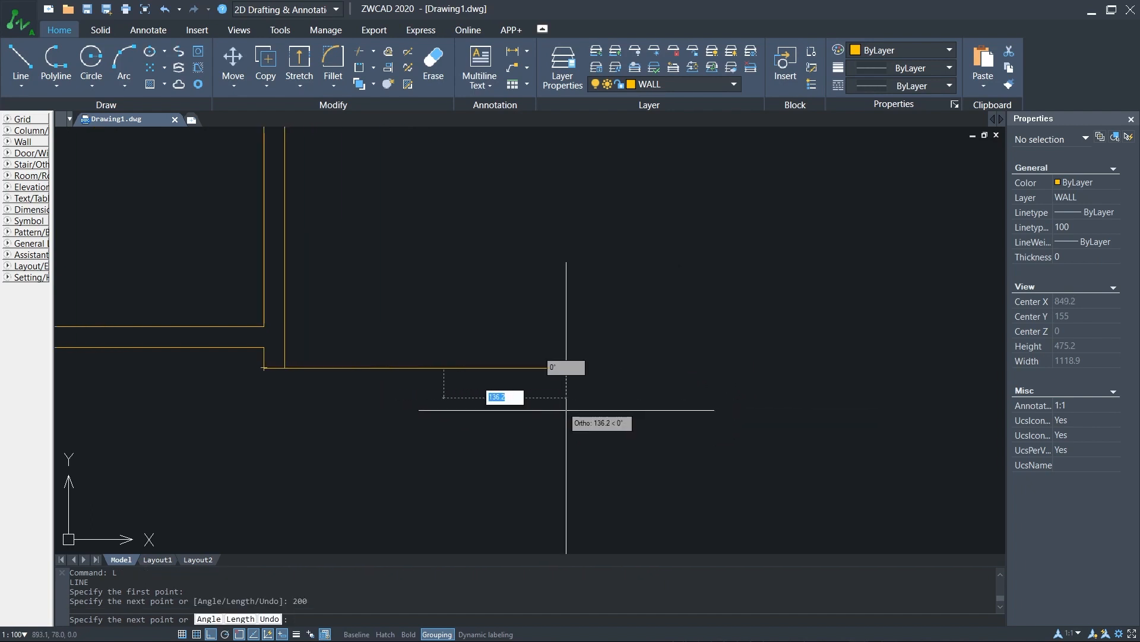
type("186")
key("Return")
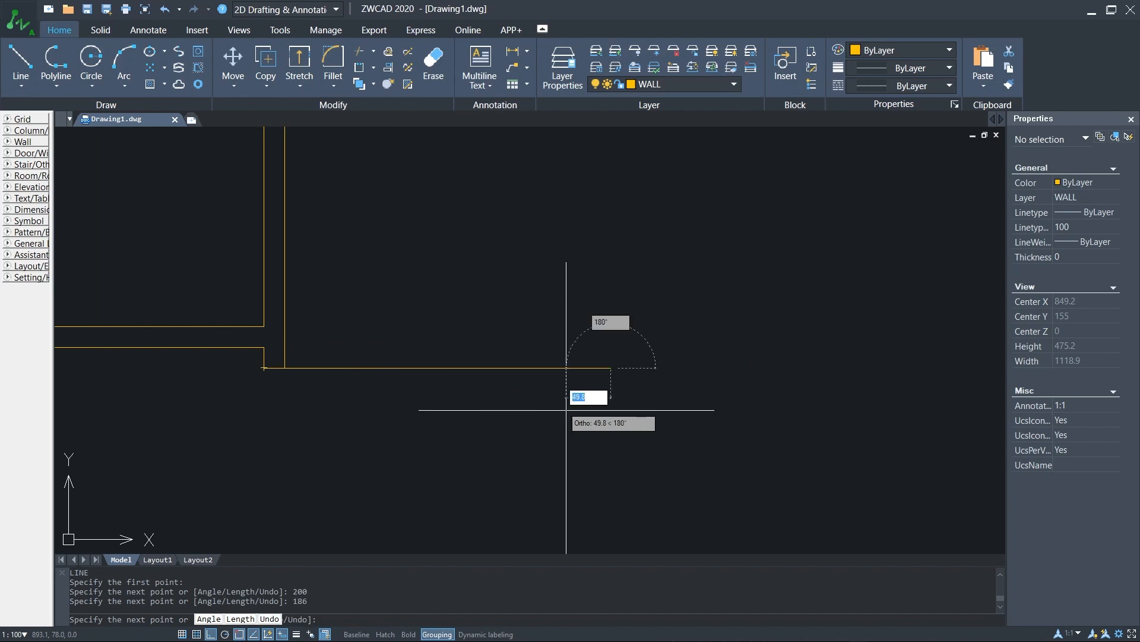
- Continue the wall line vertically upward in two segments of 196 and 50 units, then end the line
scroll(566, 410, "down", 4)
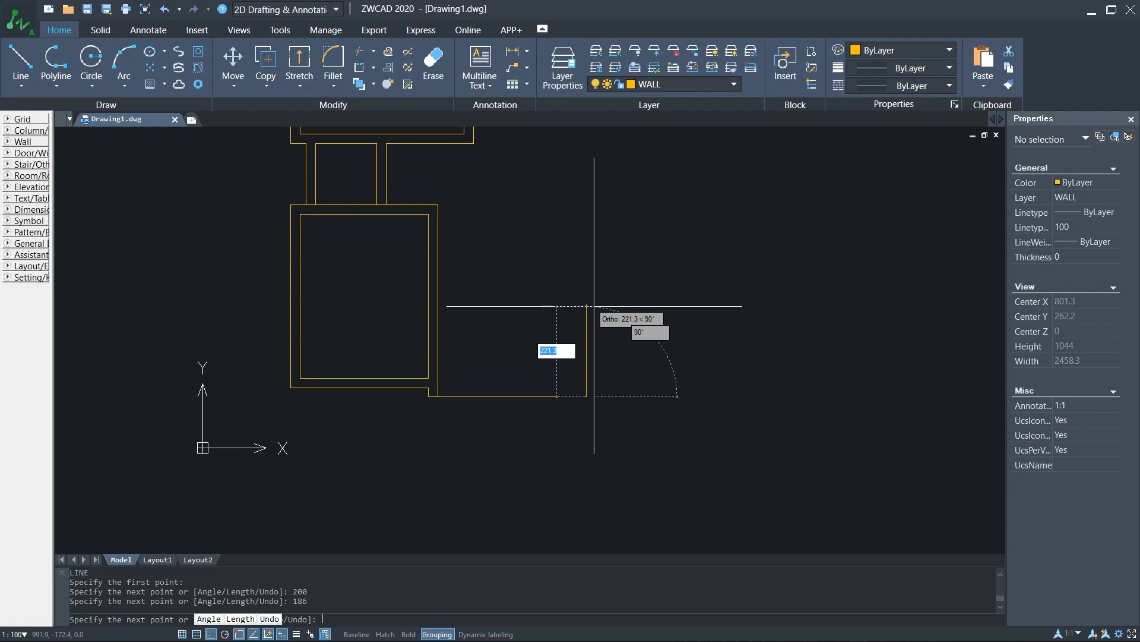
type("196")
key("Return")
type("5")
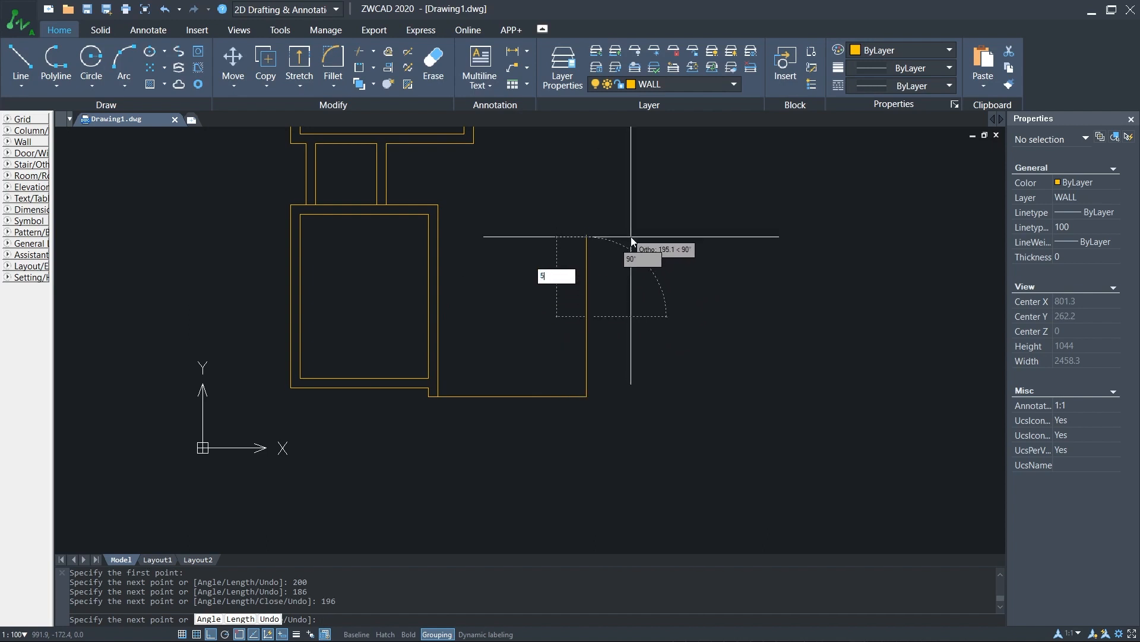
type("0")
key("Return")
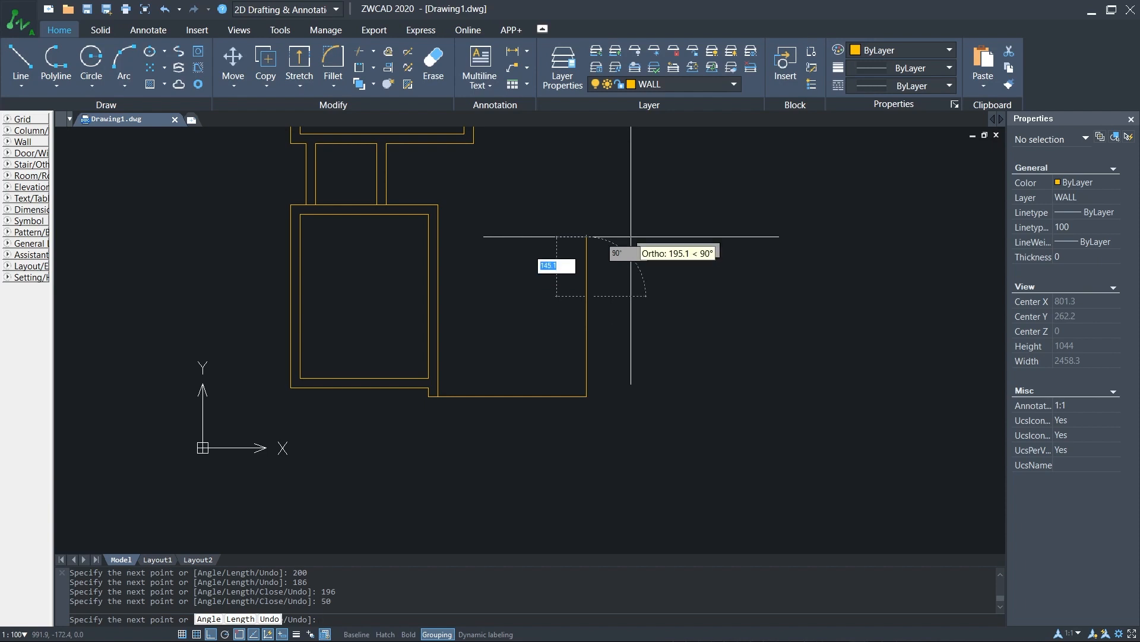
key("Escape")
- Offset the upper 50-unit segment of the new vertical wall line 23 units to the left
scroll(567, 334, "up", 2)
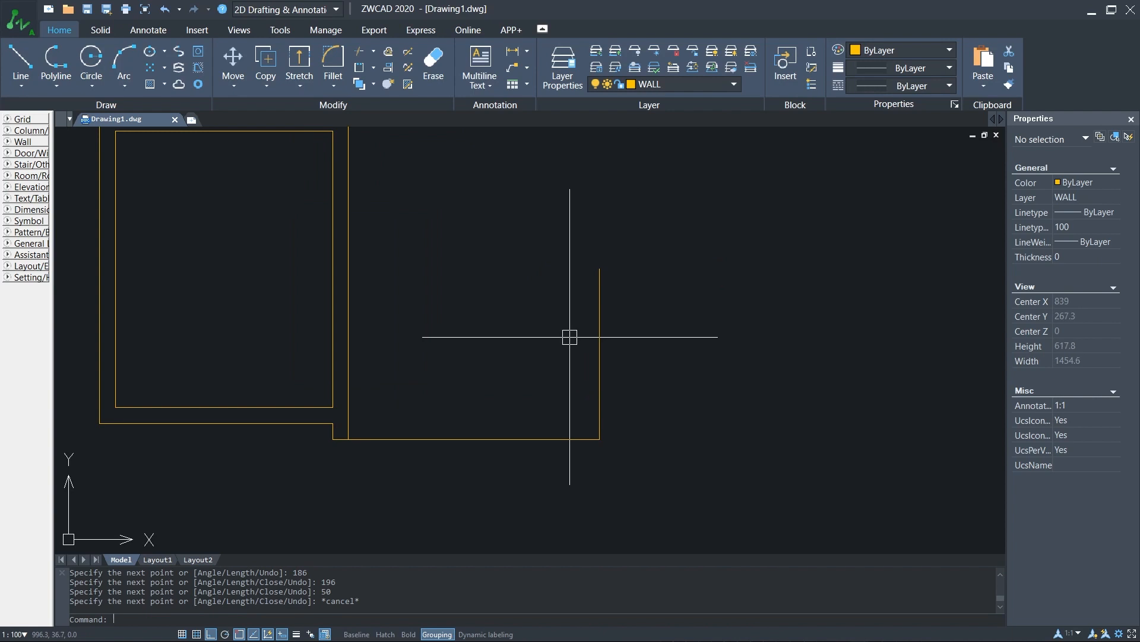
scroll(569, 337, "up", 1)
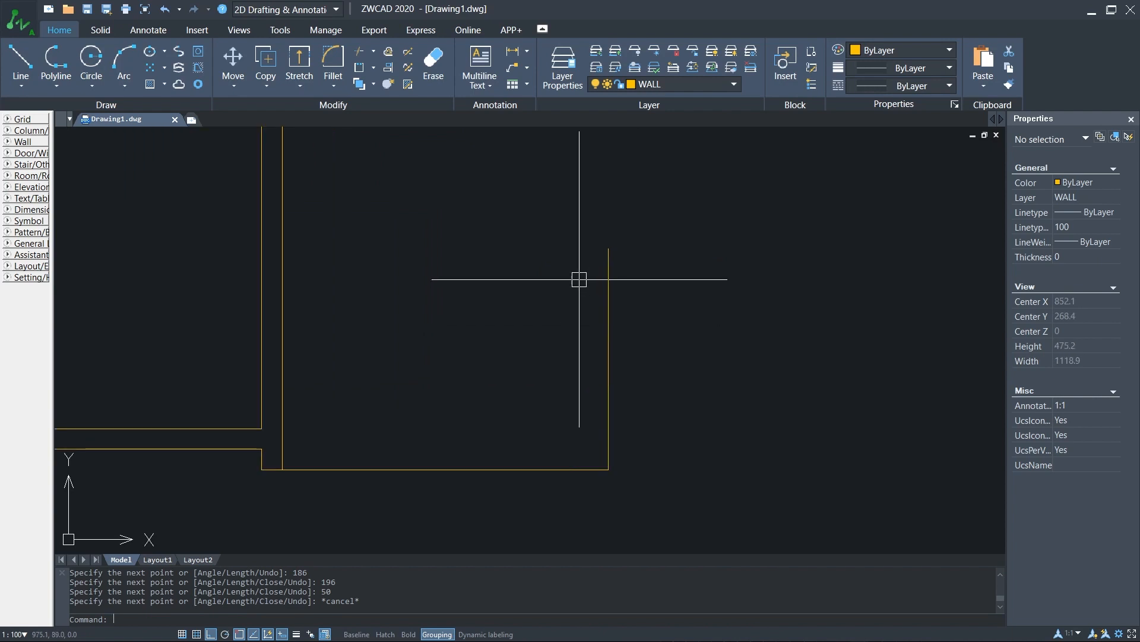
type("o")
key("Return")
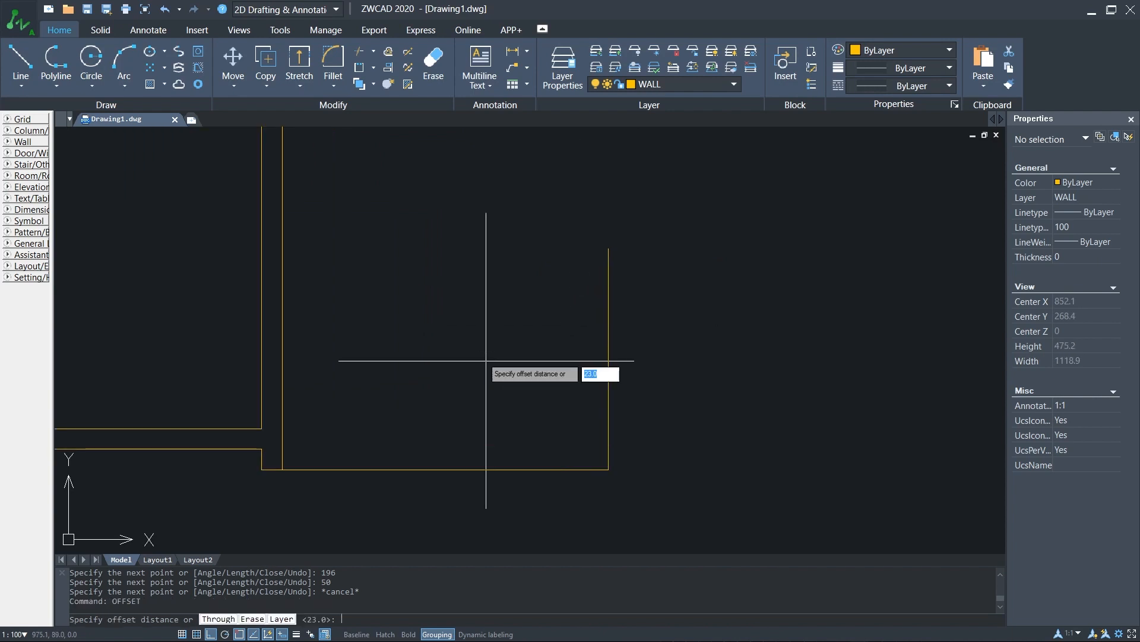
key("Return")
left_click(608, 267)
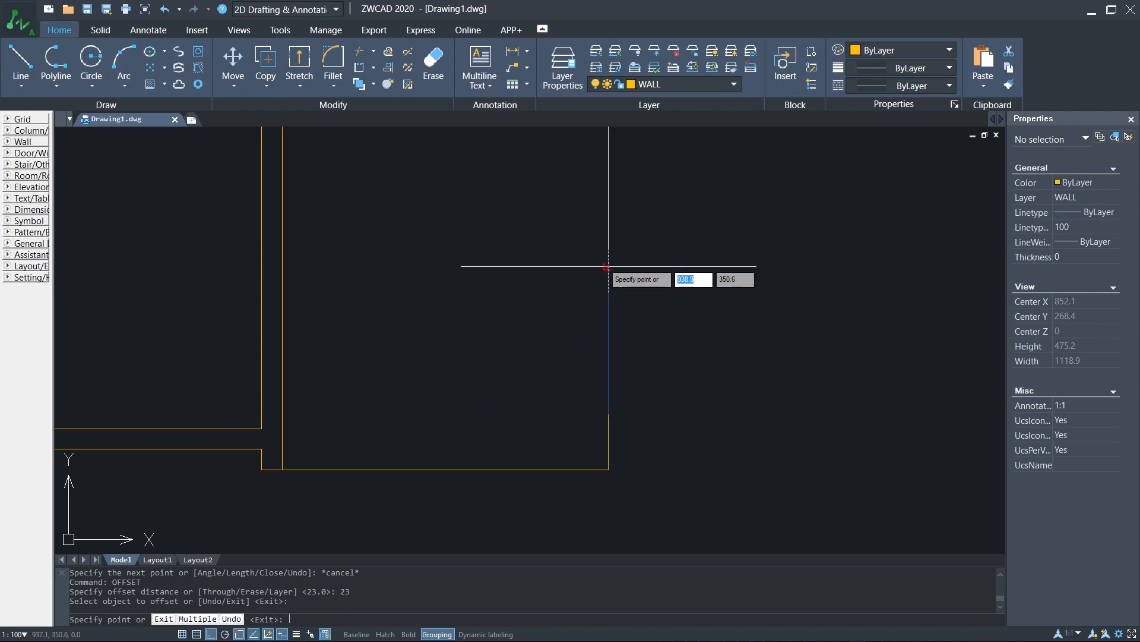
left_click(498, 287)
scroll(601, 280, "up", 1)
key("Escape")
- Draw a short horizontal line joining the offset segment's lower end to the outer vertical wall line
type("l")
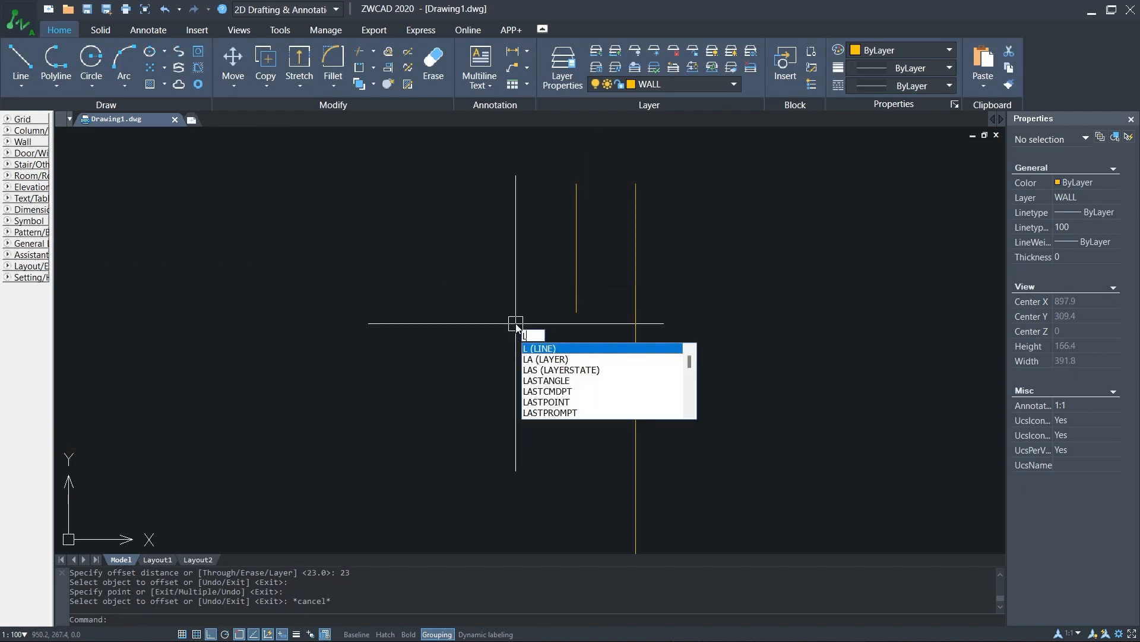
key("Return")
scroll(563, 315, "up", 2)
left_click(576, 312)
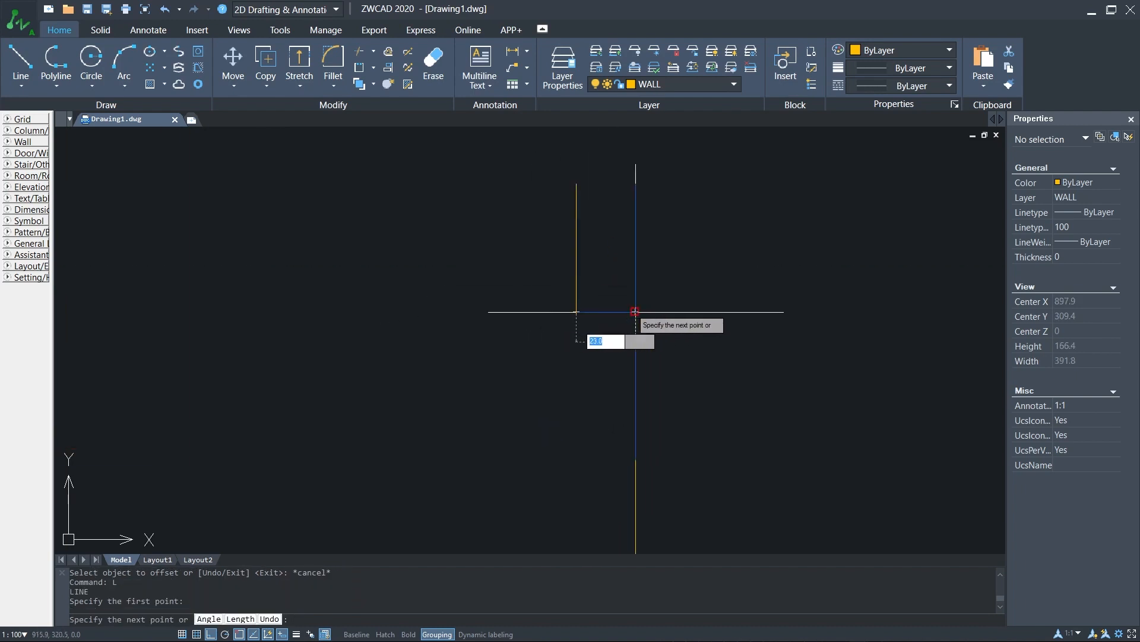
left_click(635, 311)
key("Escape")
scroll(604, 241, "down", 4)
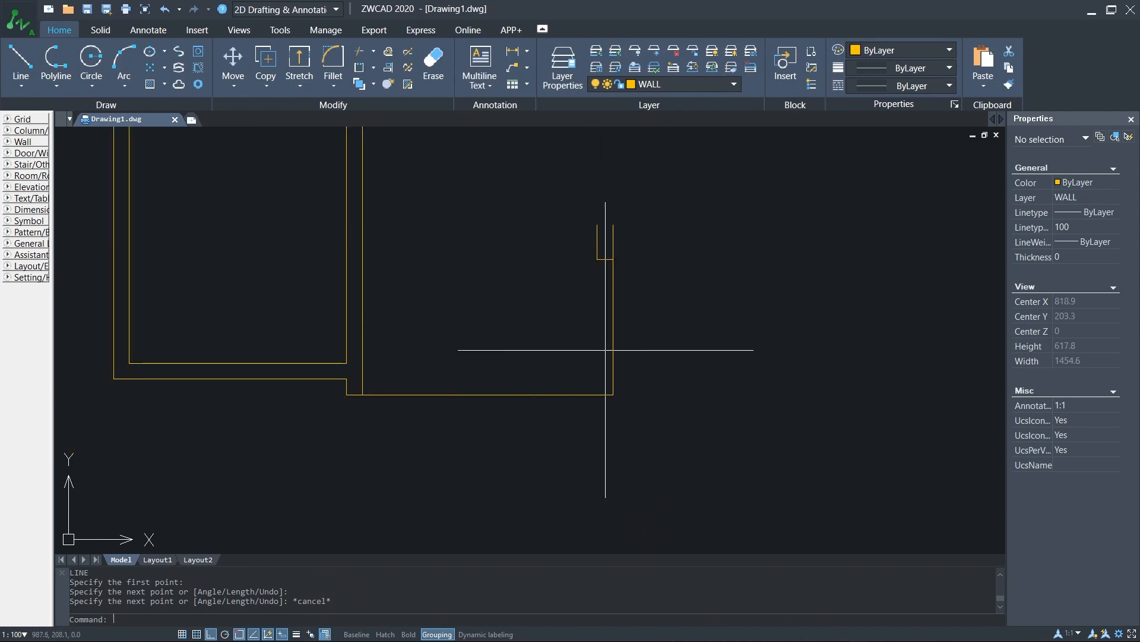
scroll(514, 374, "up", 3)
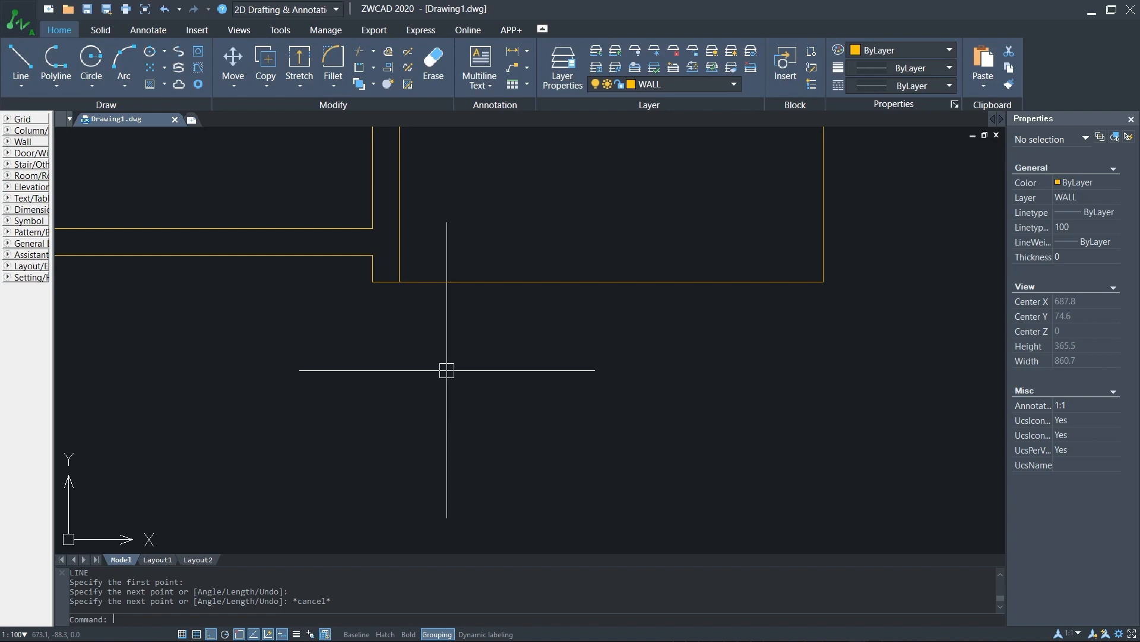
type("L")
key("Return")
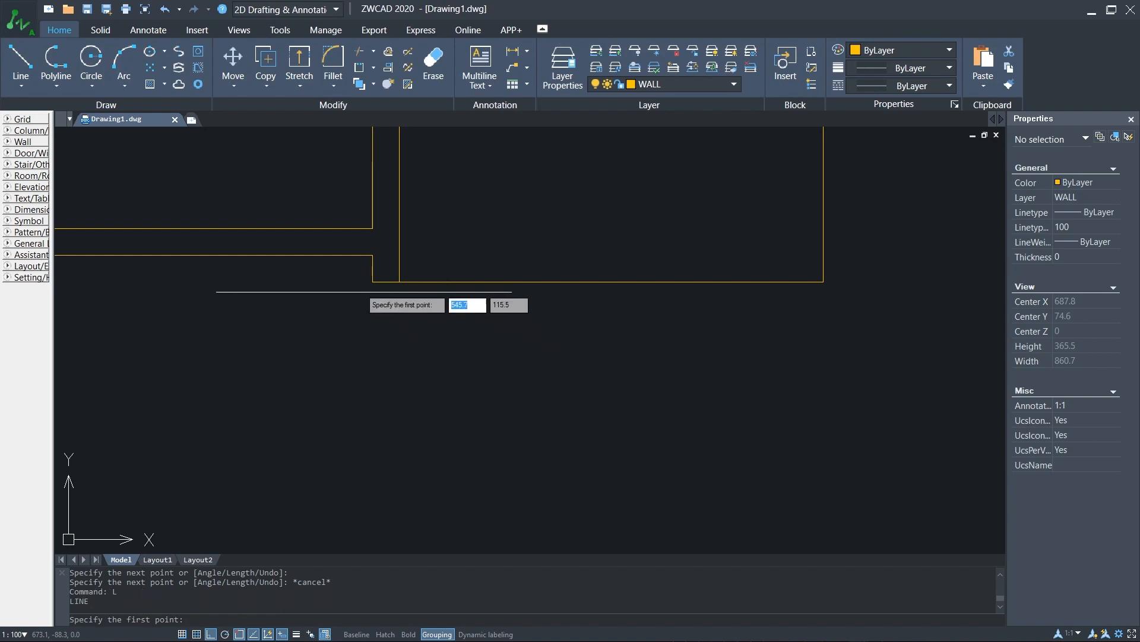
left_click(372, 282)
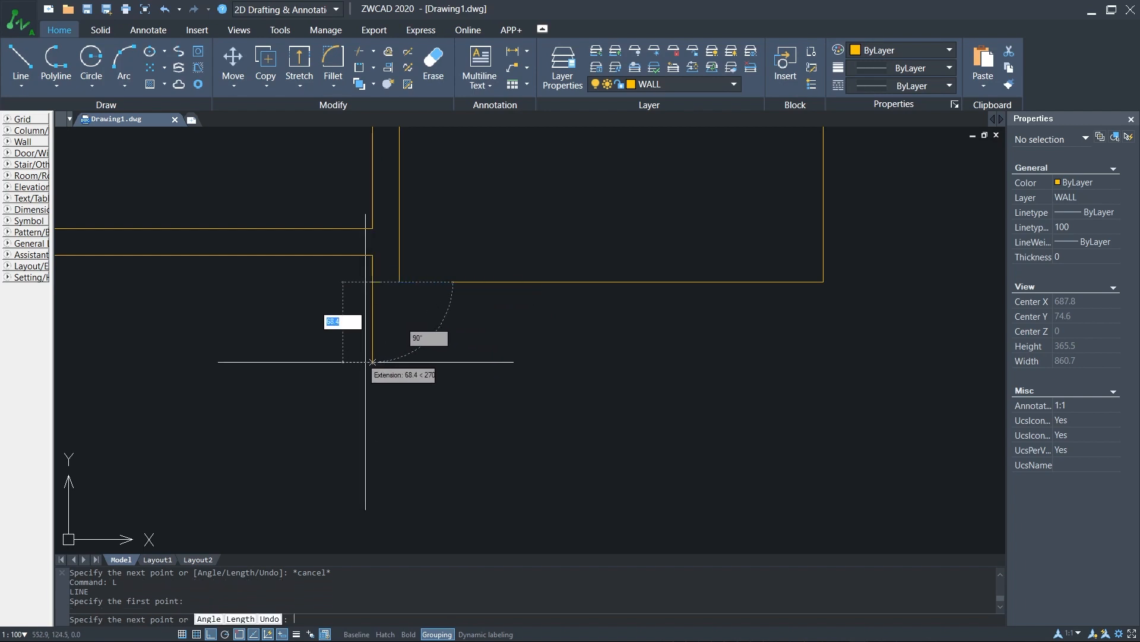
key("Escape")
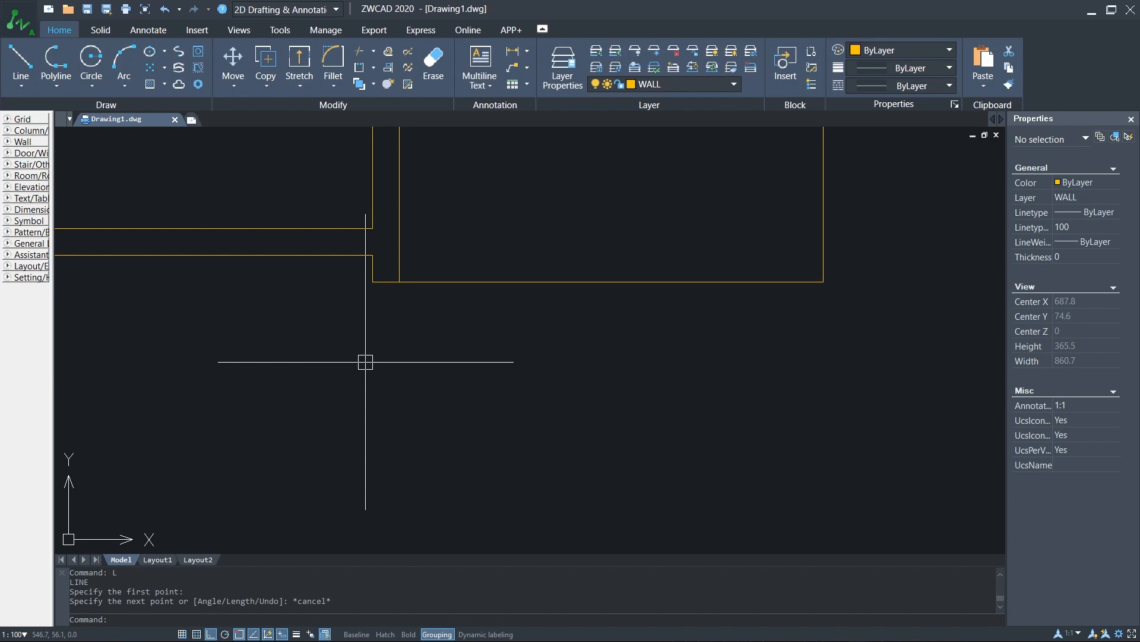
- Draw a rectangle 200 units wide and 90 units high in the empty area below the bottom wall
type("REC")
key("Return")
left_click(347, 459)
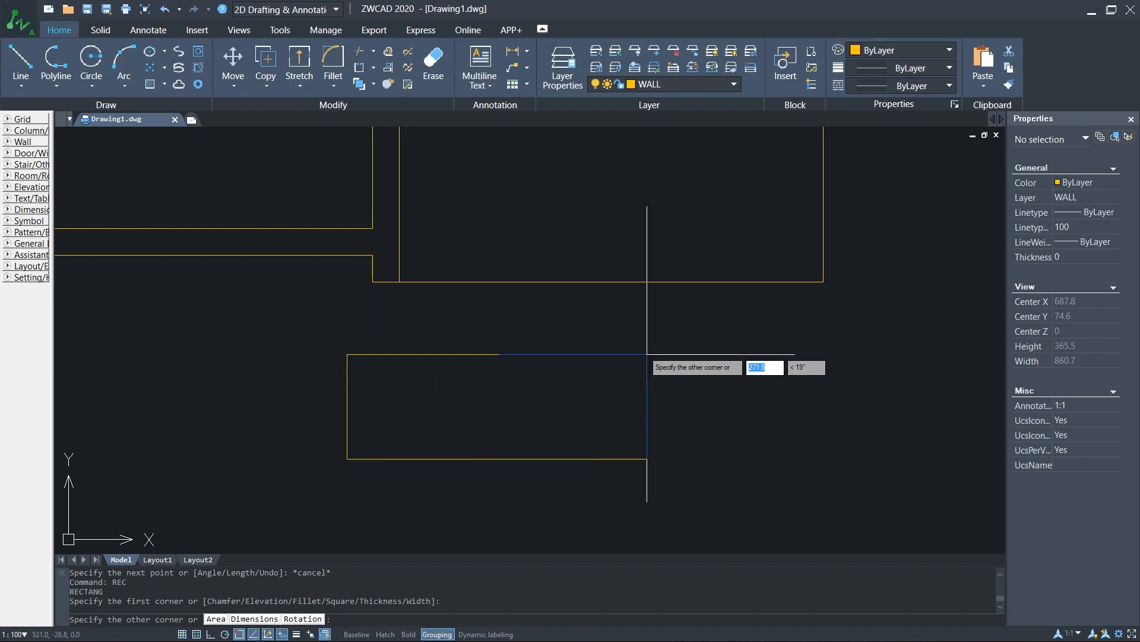
type("@200,90")
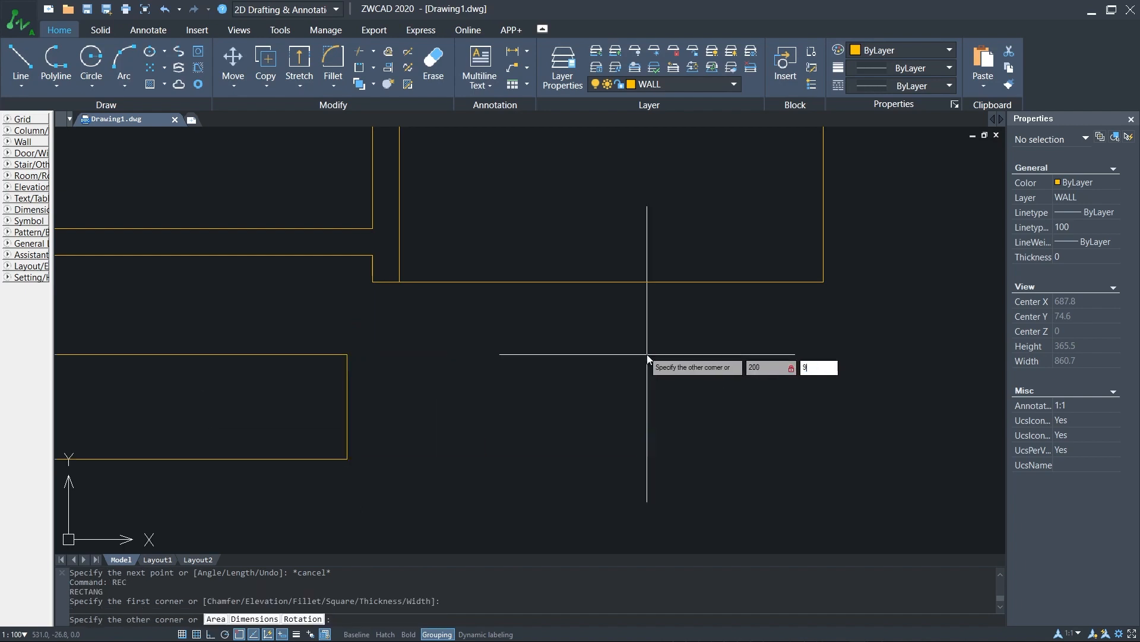
key("Return")
- Move the rectangle by its top-left corner onto the left end of the bottom horizontal wall line
left_click(560, 354)
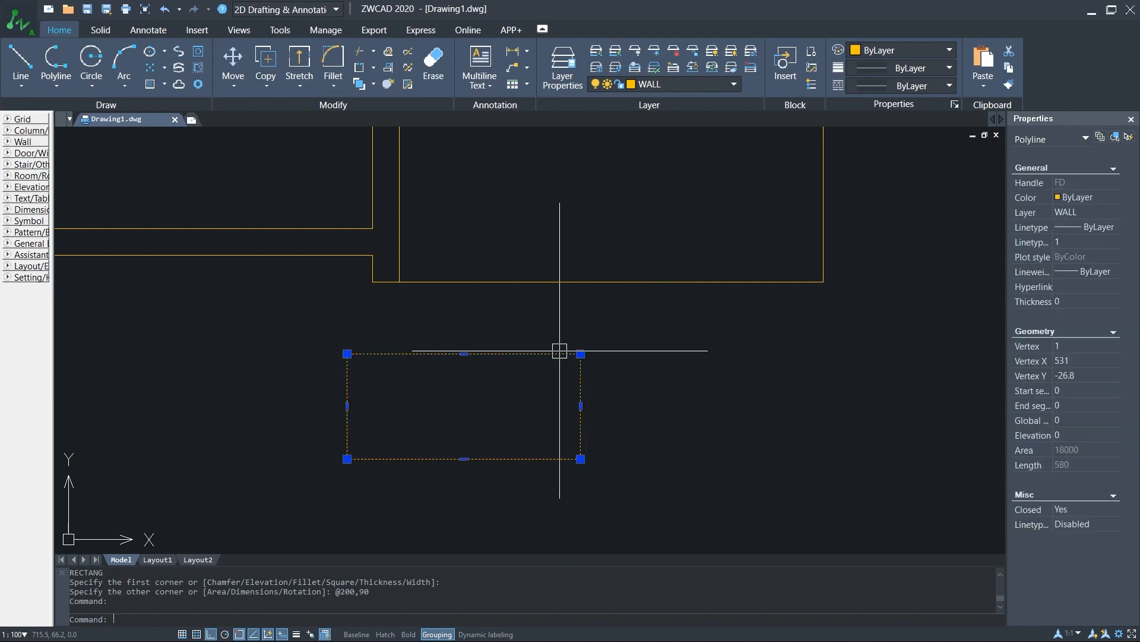
type("M")
key("Return")
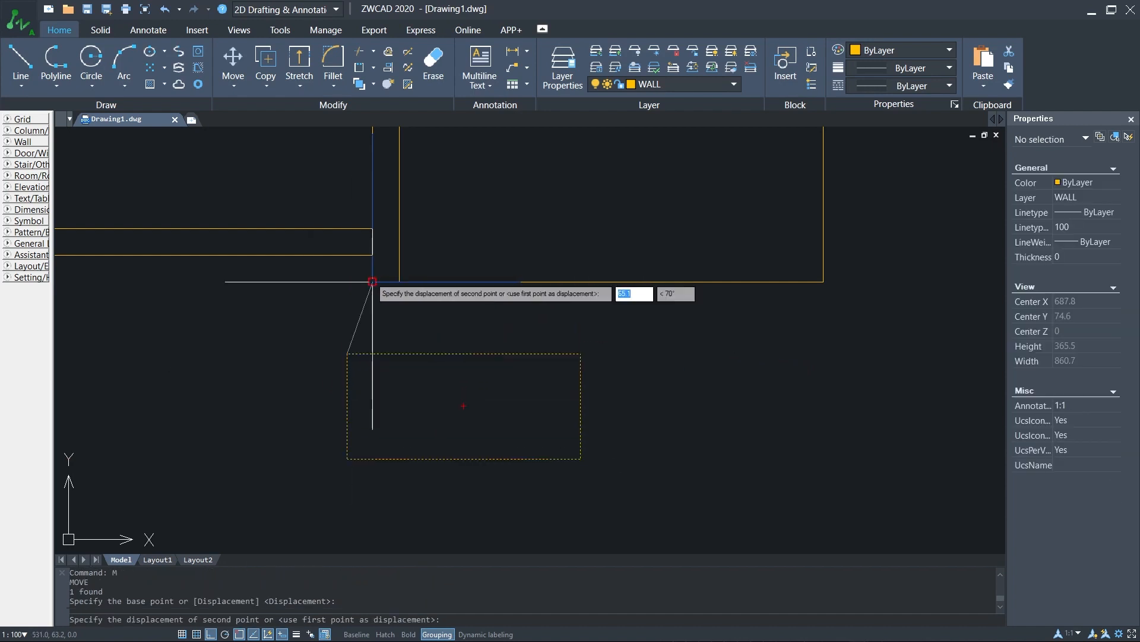
left_click(373, 281)
type("l")
key("Return")
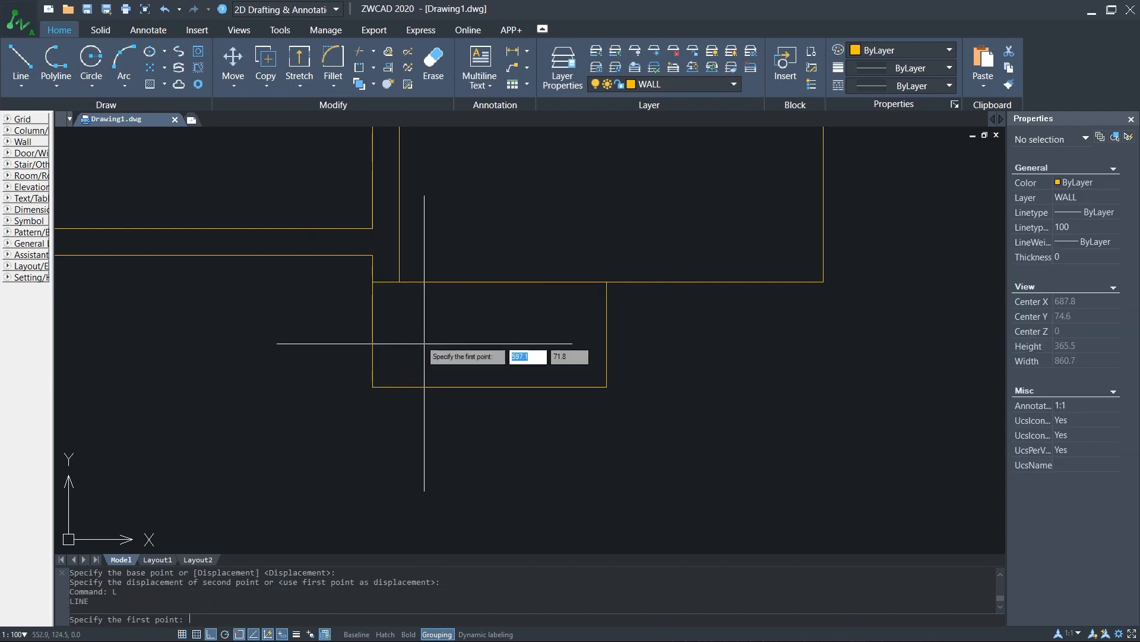
left_click(373, 281)
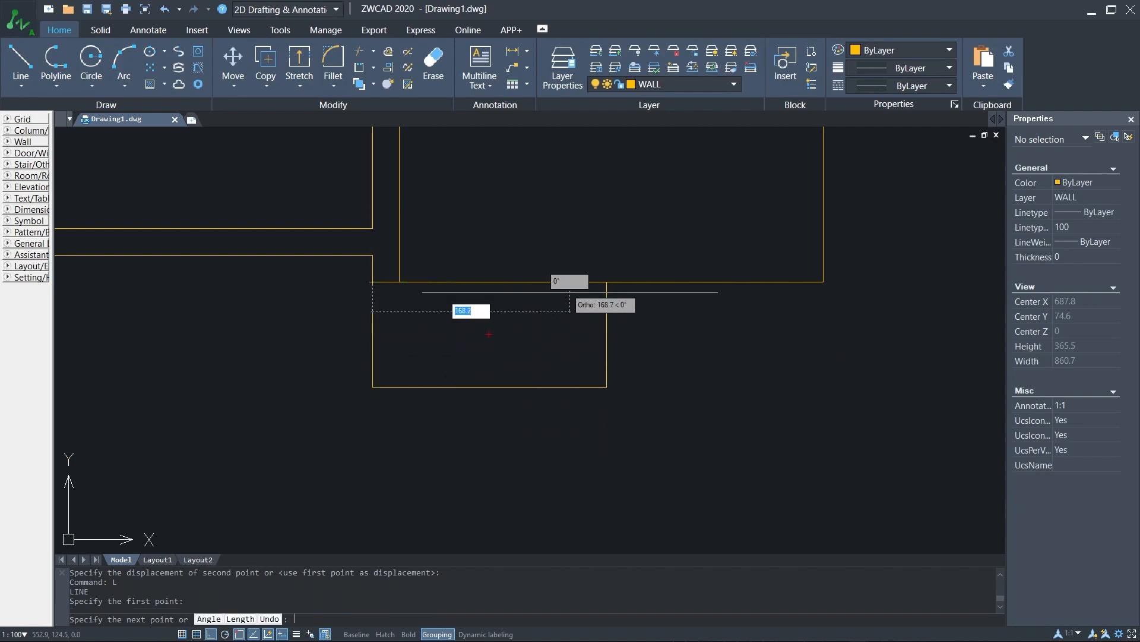
key("Escape")
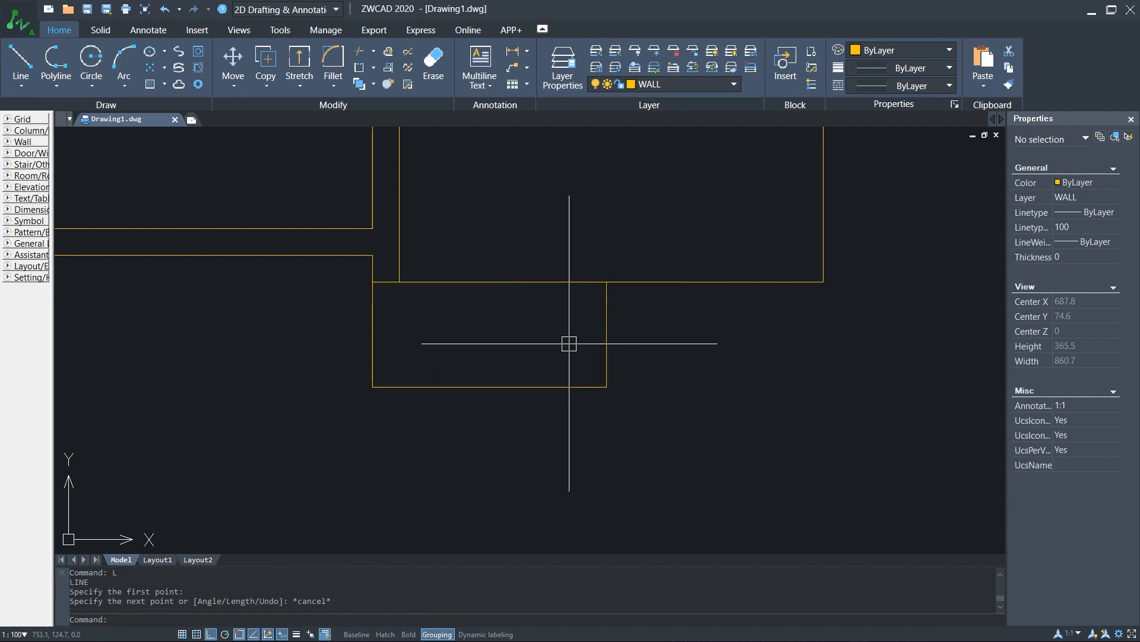
- Try offsetting the 200 by 90 rectangle 30 units inward, and erase the inner copy
type("of")
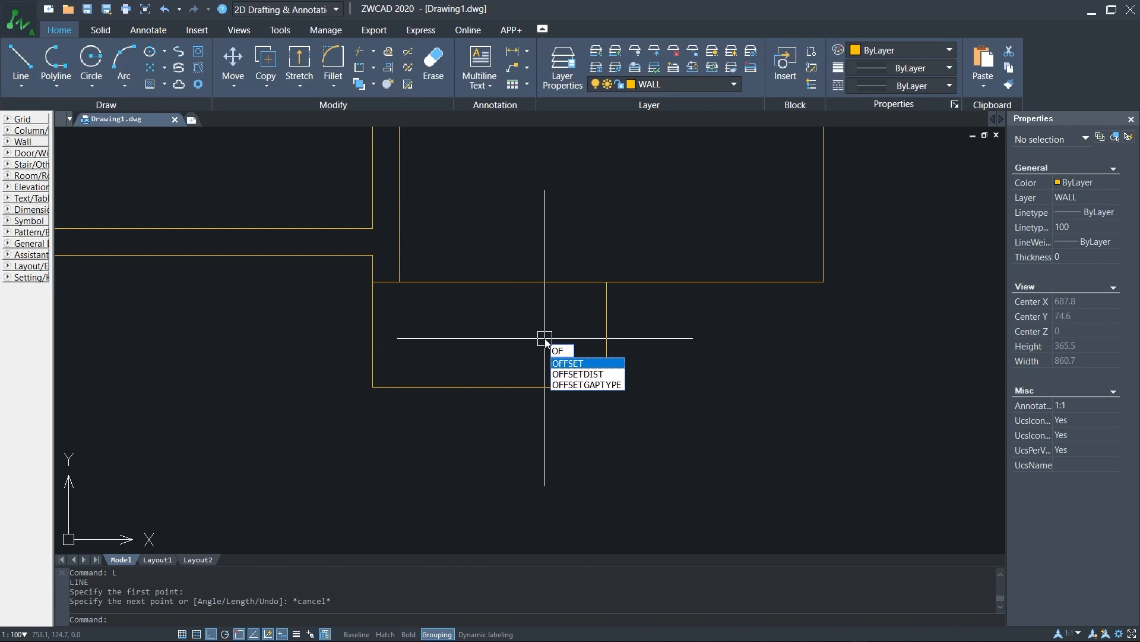
key("Return")
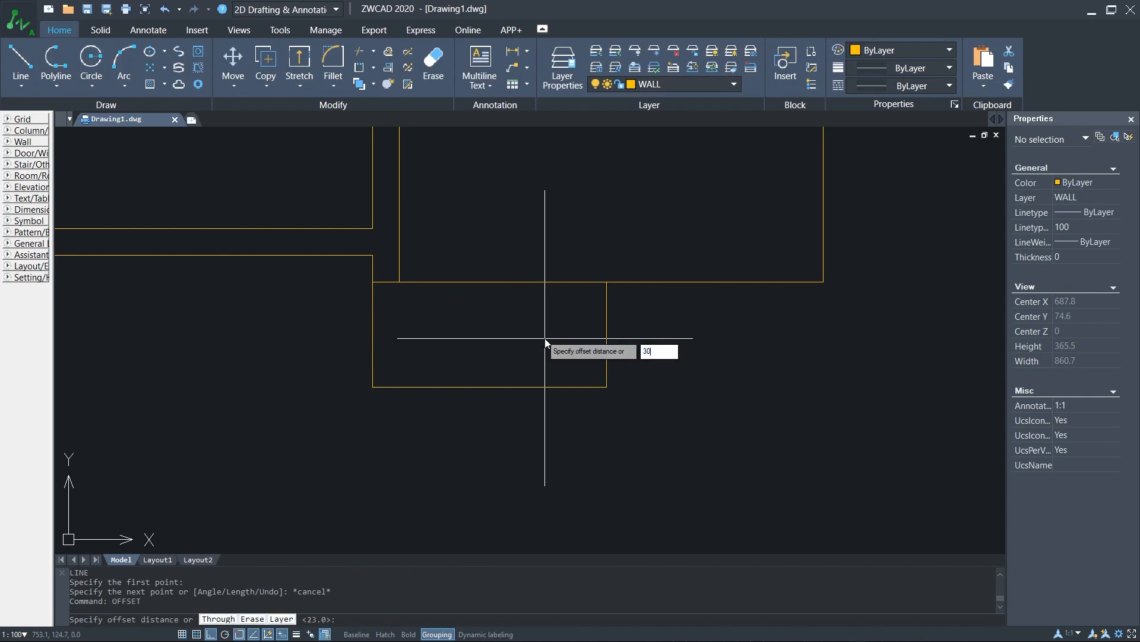
key("Return")
left_click(522, 281)
left_click(528, 326)
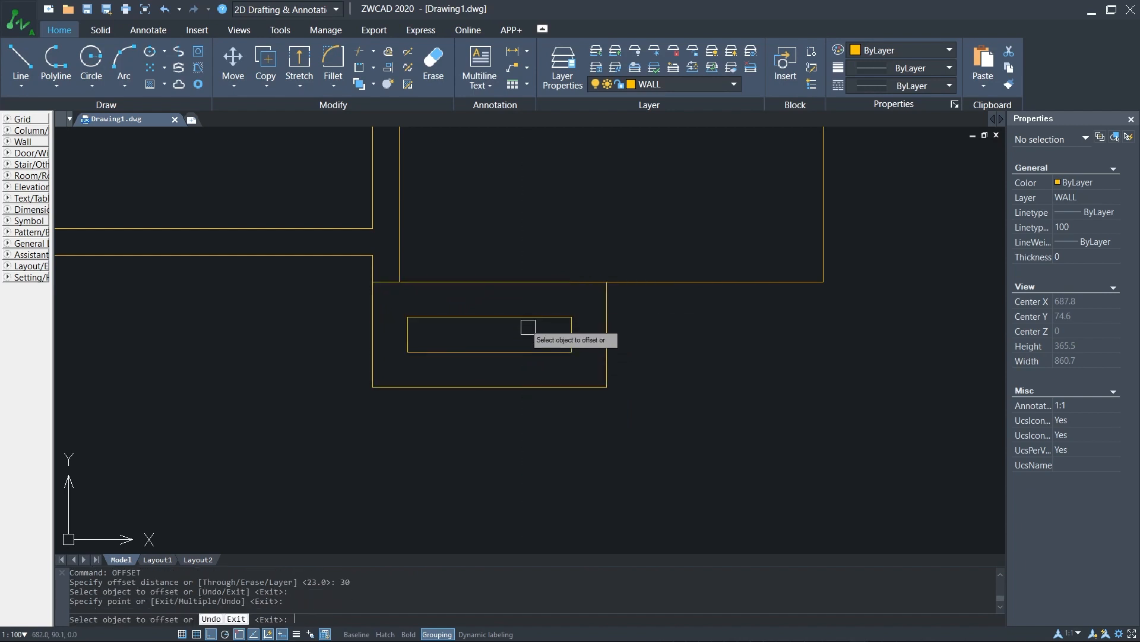
key("Escape")
left_click(528, 317)
key("Delete")
- Draw a 200-unit line along the rectangle's top edge from its left corner to its right corner
type("l")
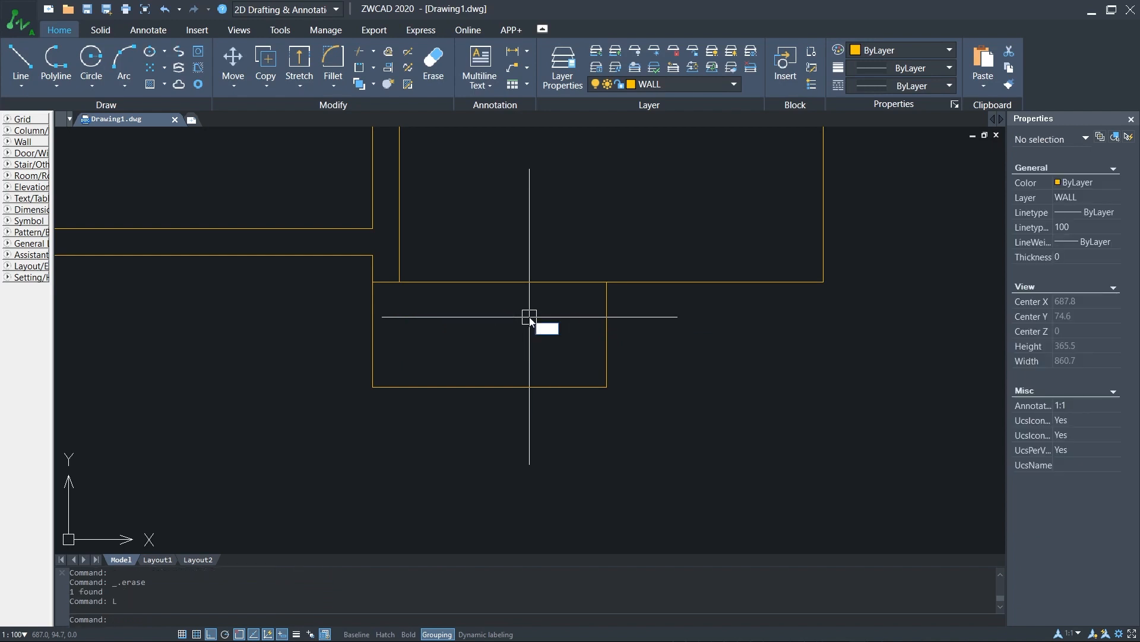
key("Return")
left_click(373, 281)
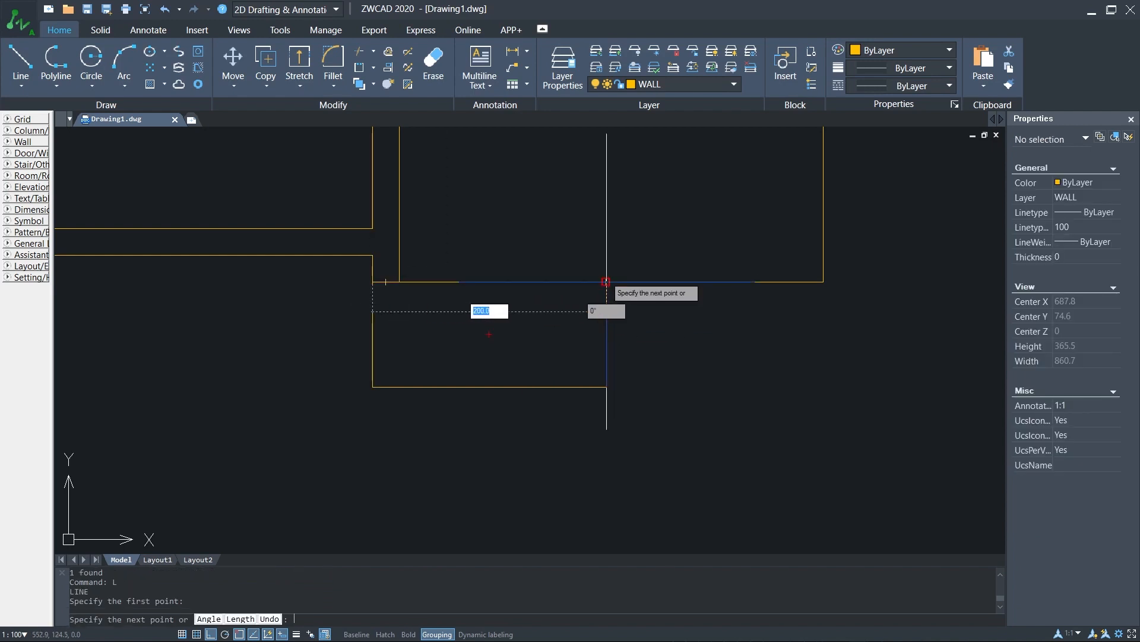
key("Escape")
- Offset the rectangle's top line 30 units downward twice to form the entrance steps
type("o")
key("Return")
type("30")
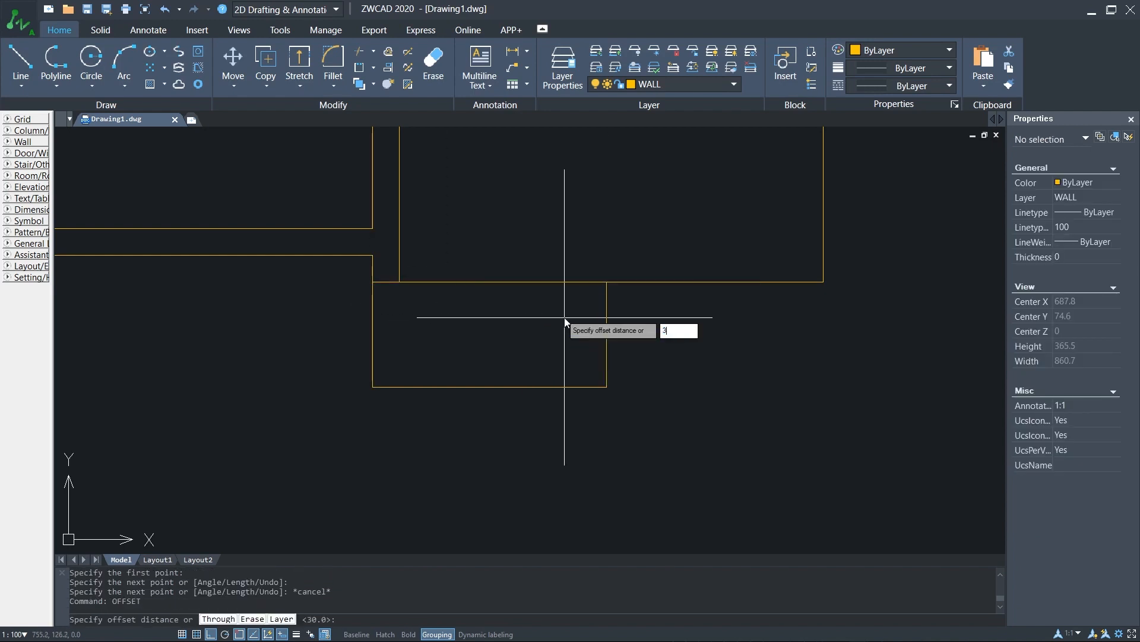
key("Return")
left_click(550, 282)
left_click(538, 328)
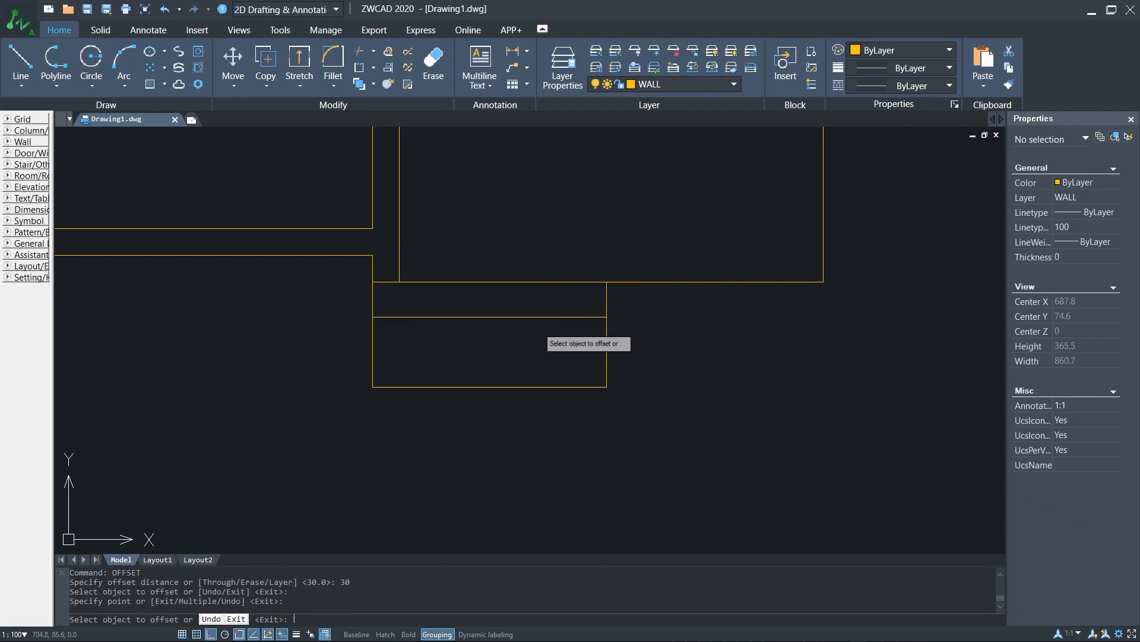
left_click(523, 316)
left_click(526, 362)
key("Escape")
- Draw a circle of radius 11.5 units inside the bottom-right corner of the wall lines
scroll(512, 386, "down", 2)
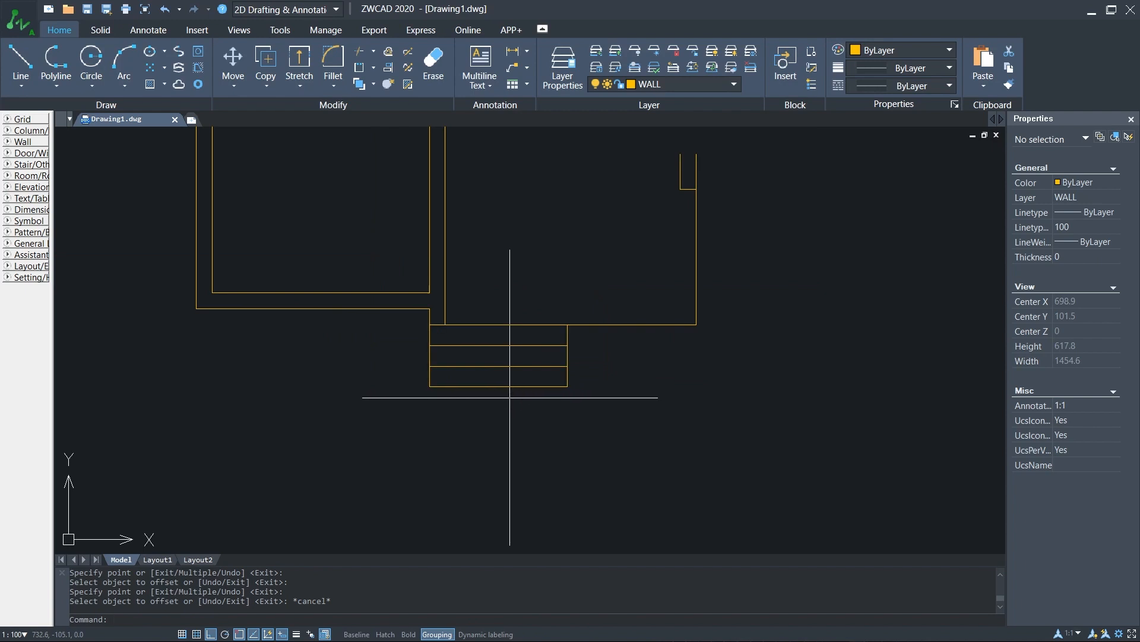
scroll(582, 334, "up", 2)
scroll(463, 398, "down", 4)
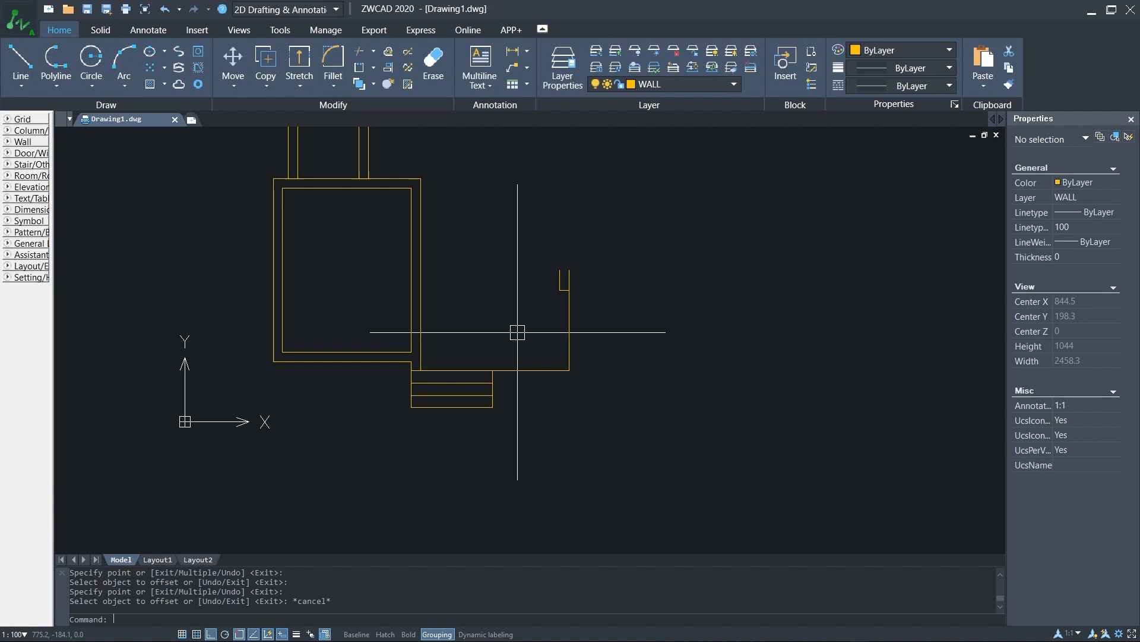
scroll(555, 366, "up", 3)
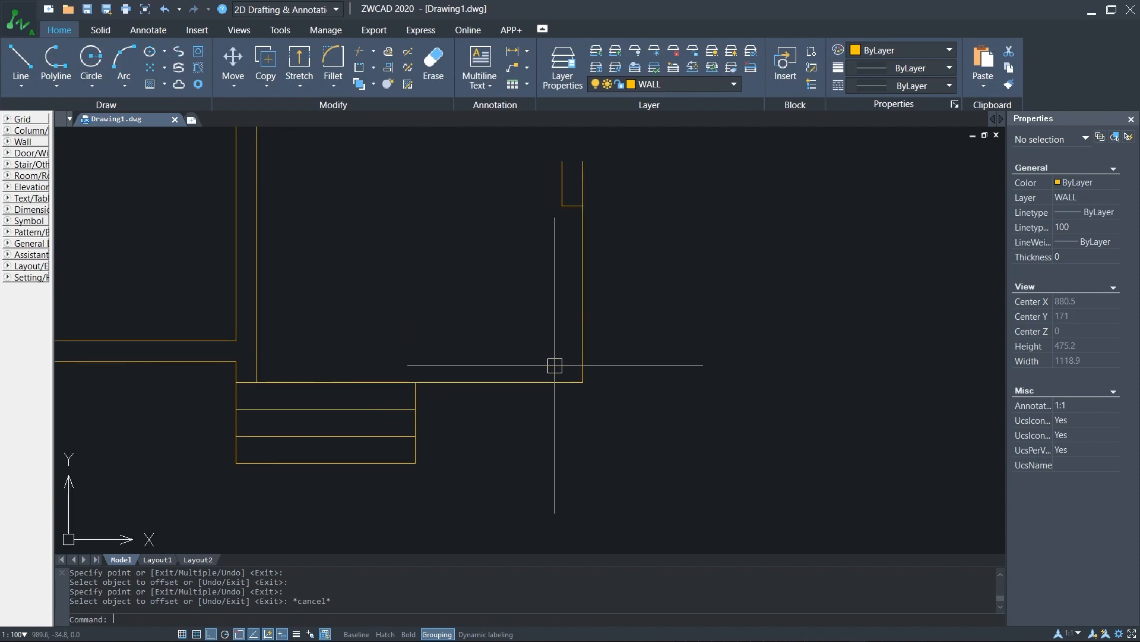
scroll(550, 362, "up", 3)
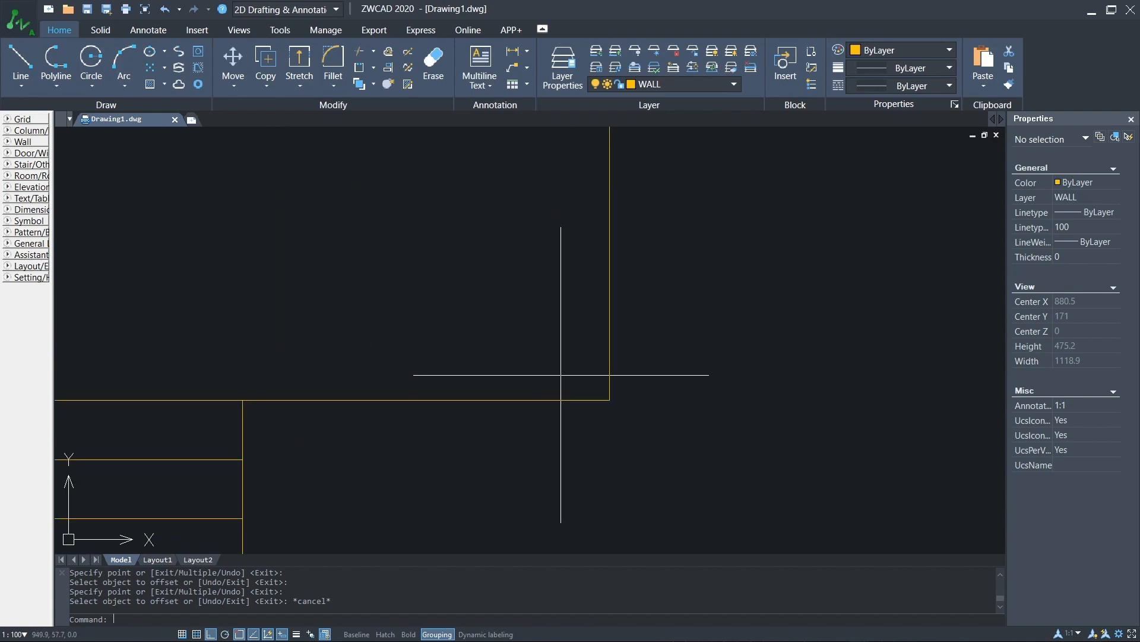
type("c")
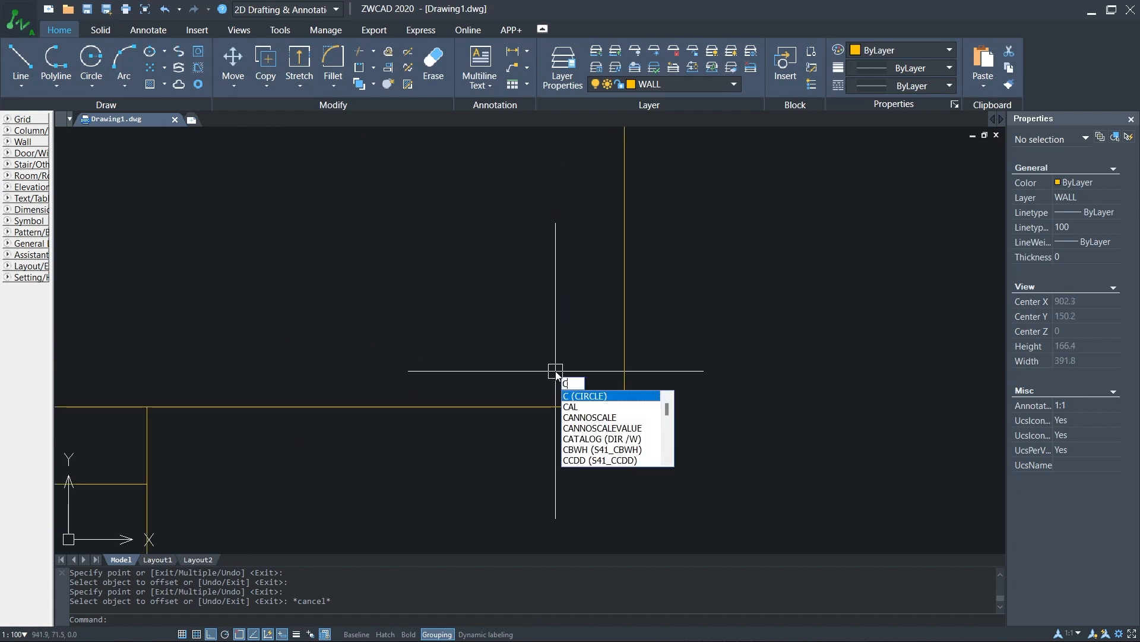
key("Return")
left_click(542, 336)
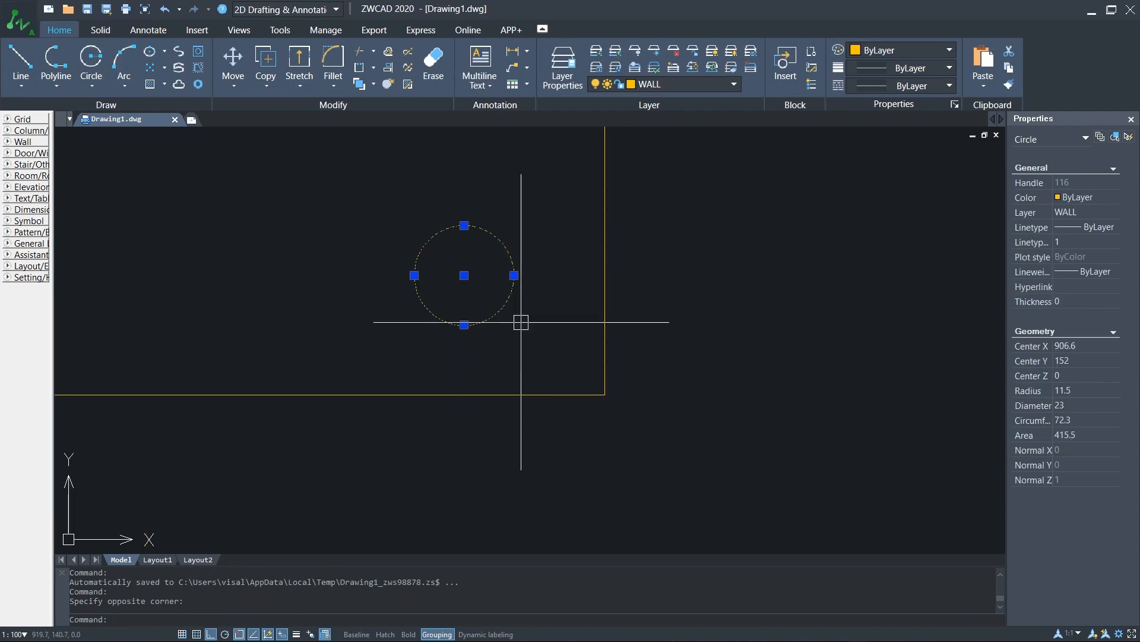
- Turn off ortho mode and move the circle by its centre closer to the bottom-right wall corner
key("Return")
left_click(464, 275)
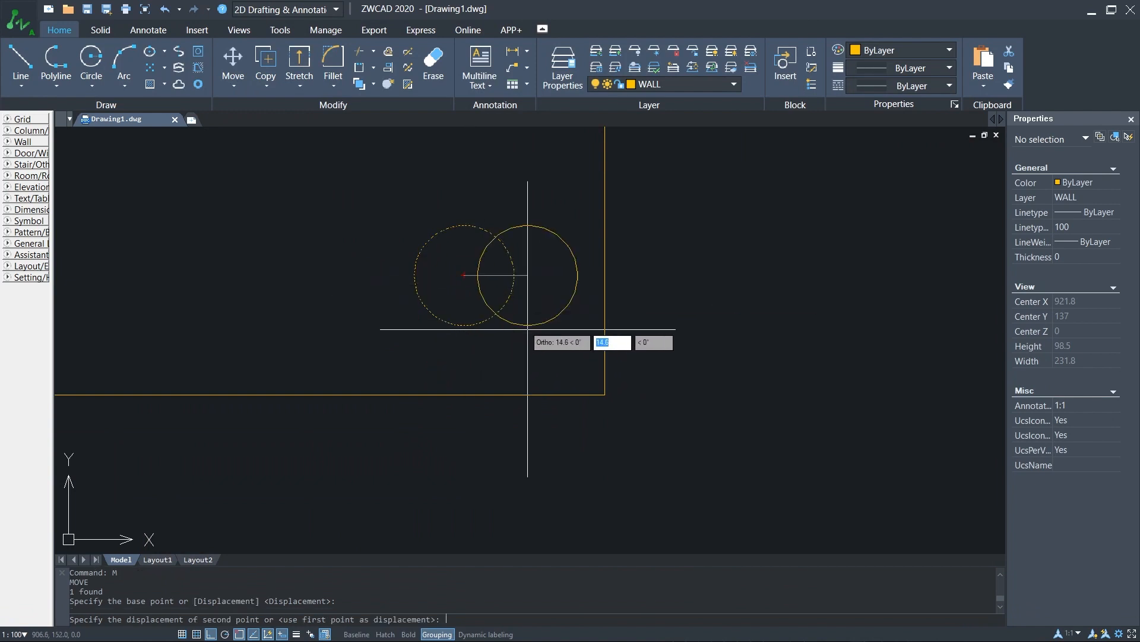
key("F8")
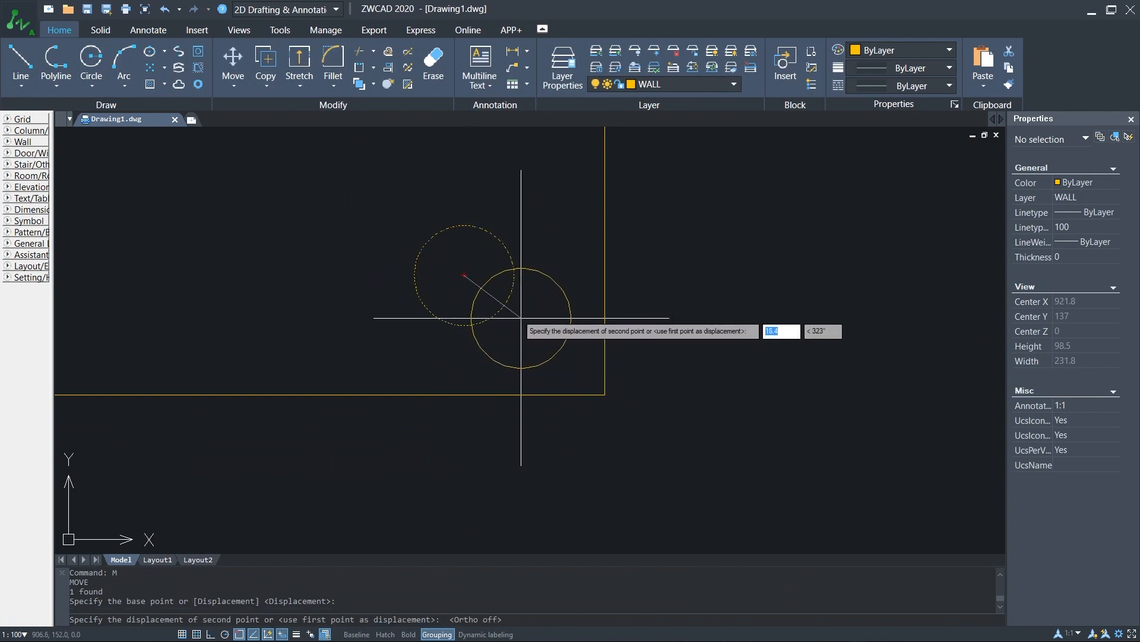
left_click(524, 310)
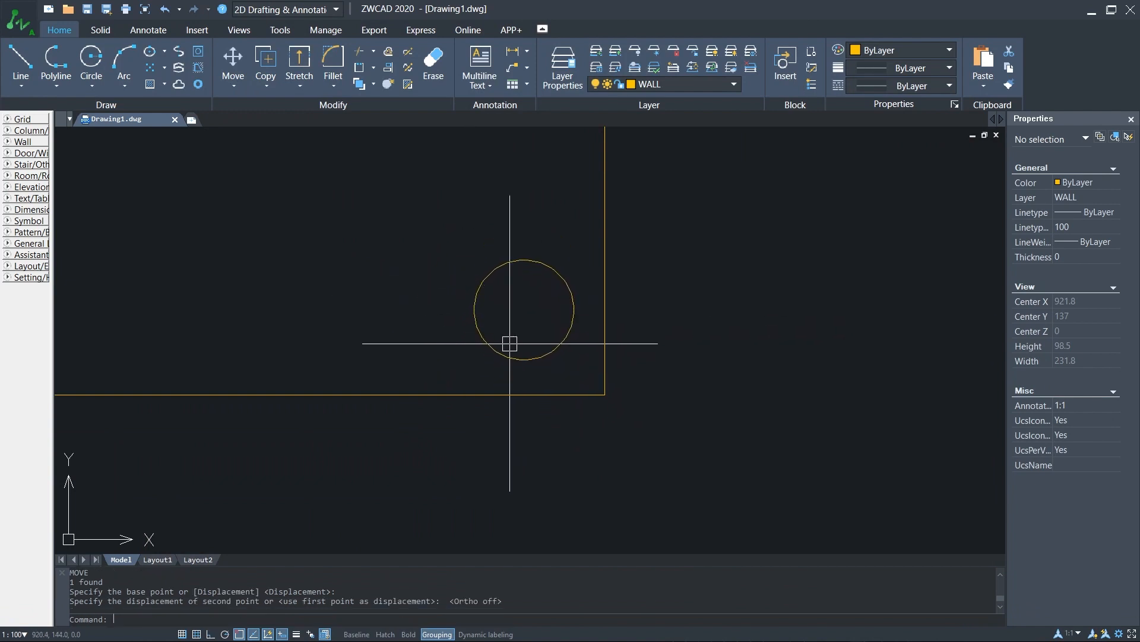
- Place a vertical construction line along the outer vertical wall line beside the circle
scroll(649, 369, "down", 5)
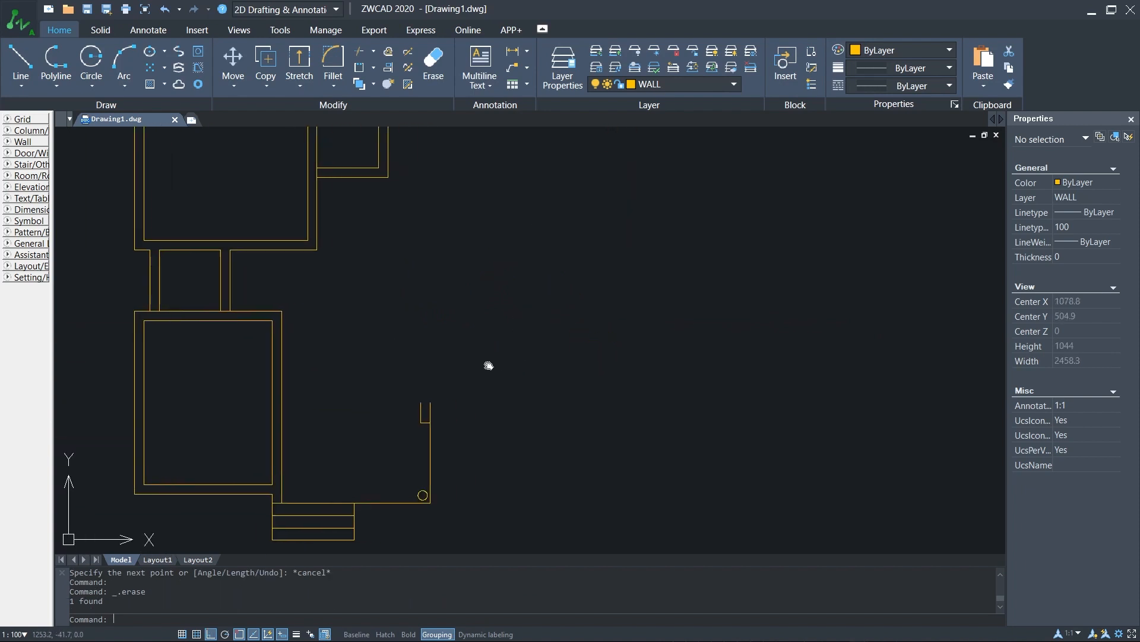
middle_click_drag(486, 364, 481, 385)
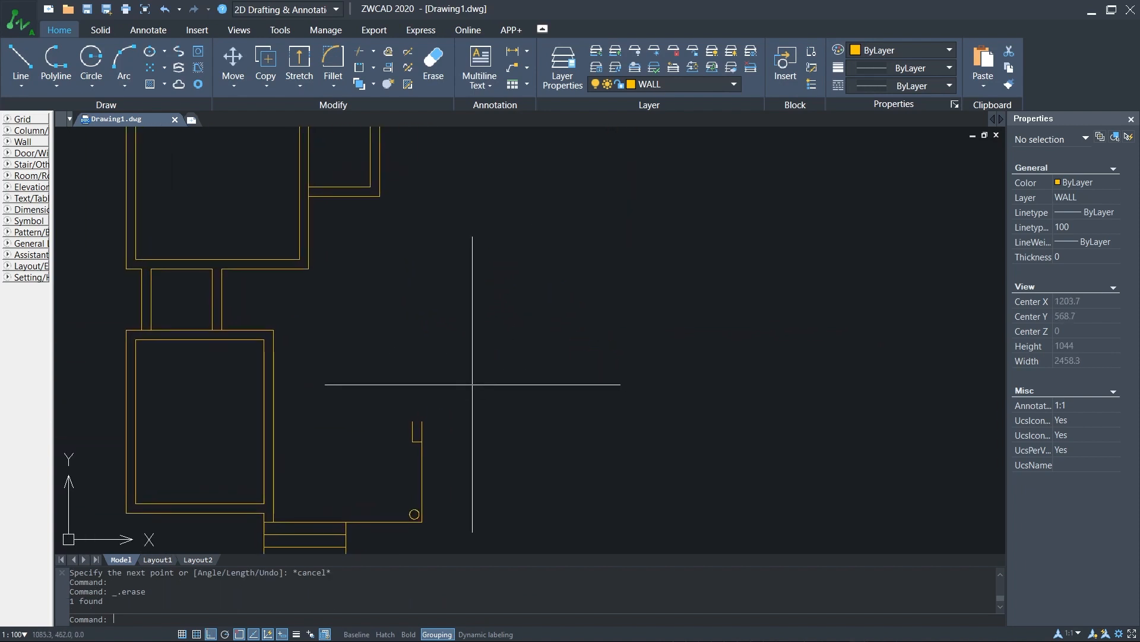
scroll(469, 389, "down", 1)
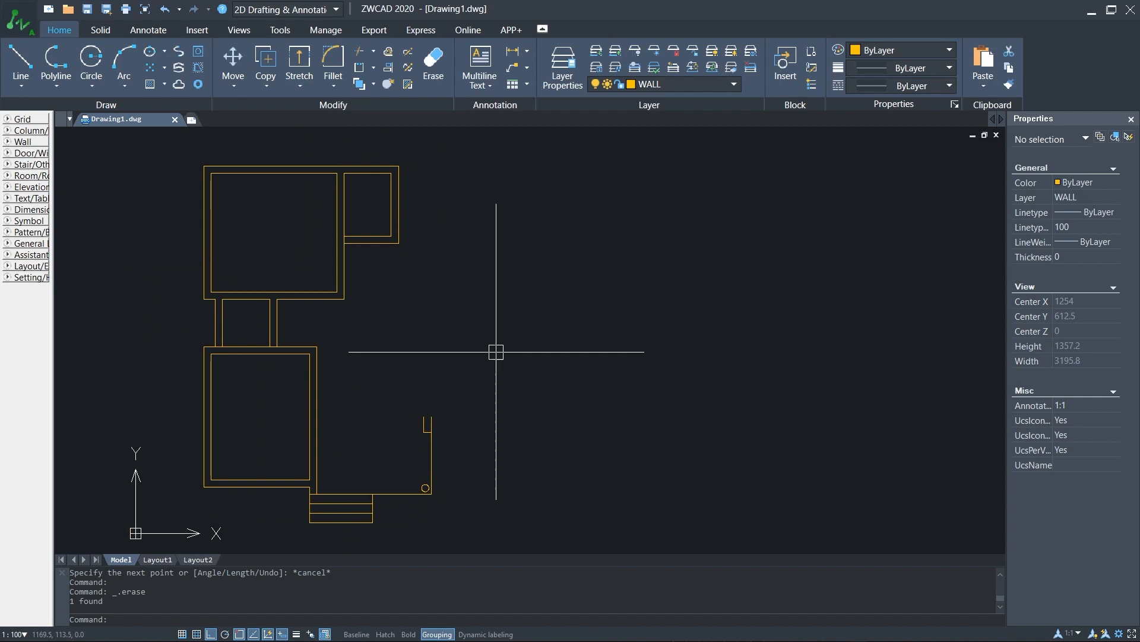
type("XL")
key("Return")
type("Vertical Angle Offset")
key("Return")
scroll(452, 441, "up", 1)
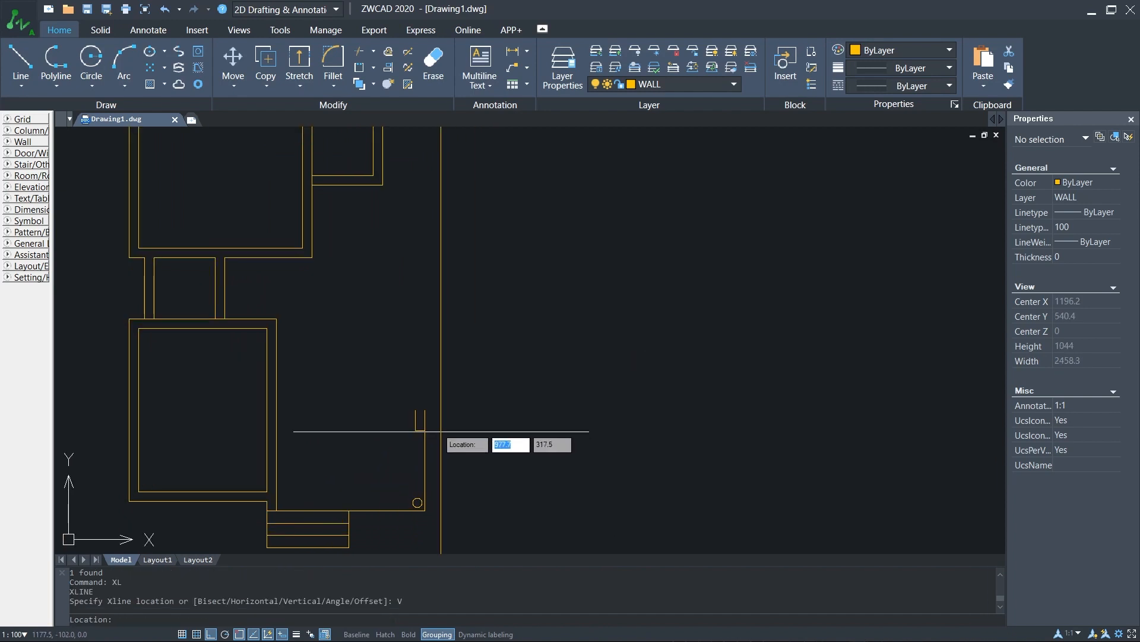
left_click(431, 439)
key("Escape")
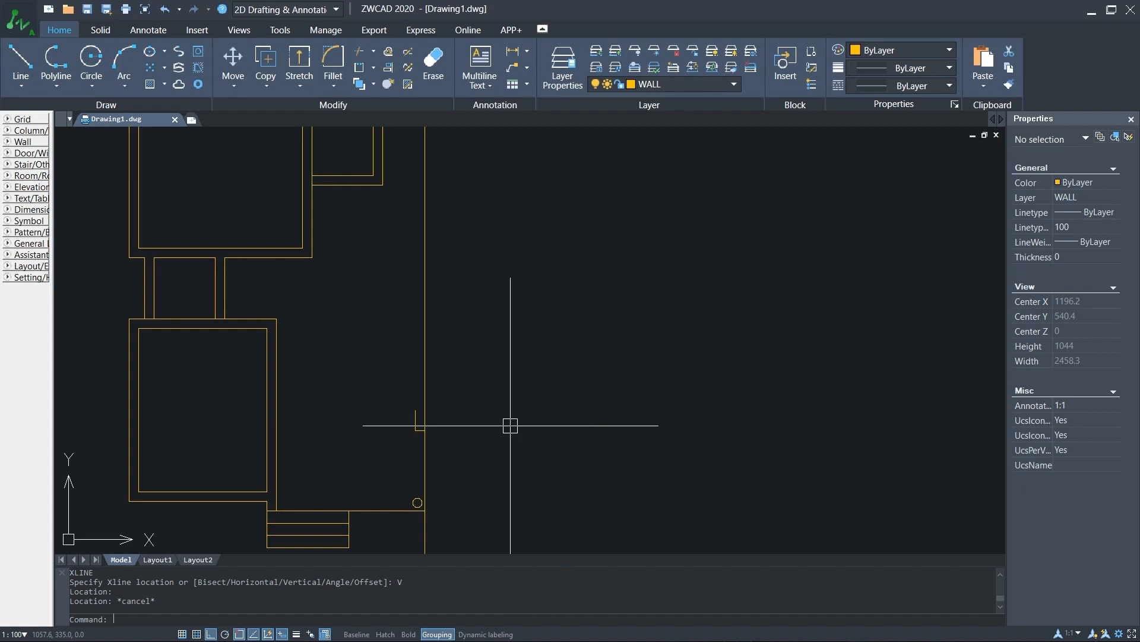
- Offset the vertical construction line 383 units to the right
type("OF")
key("Return")
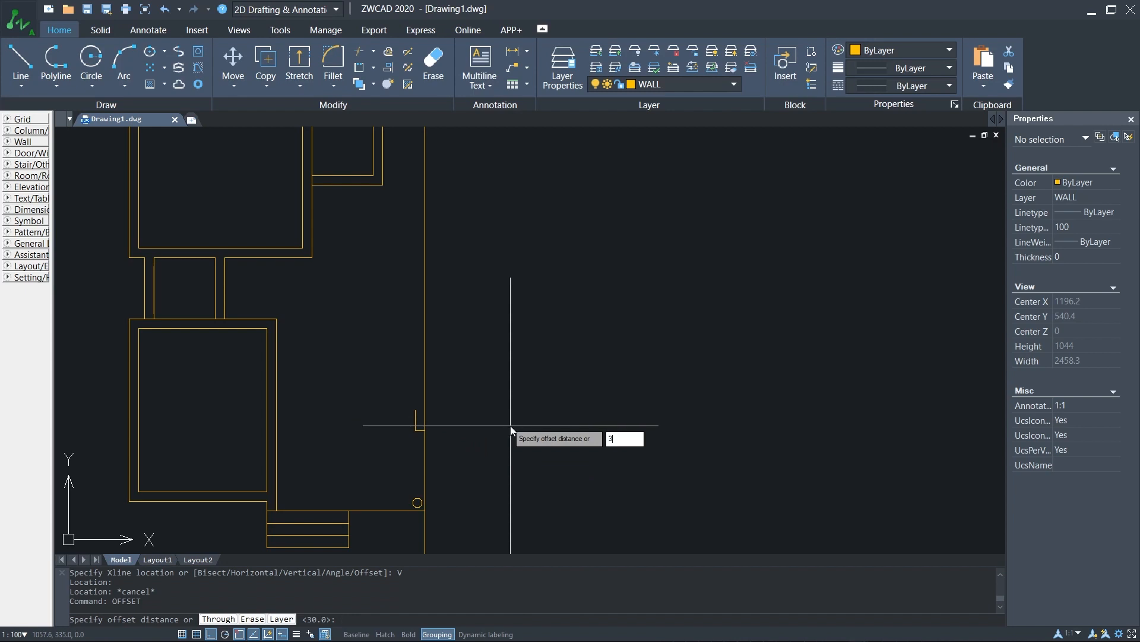
type("383")
key("Return")
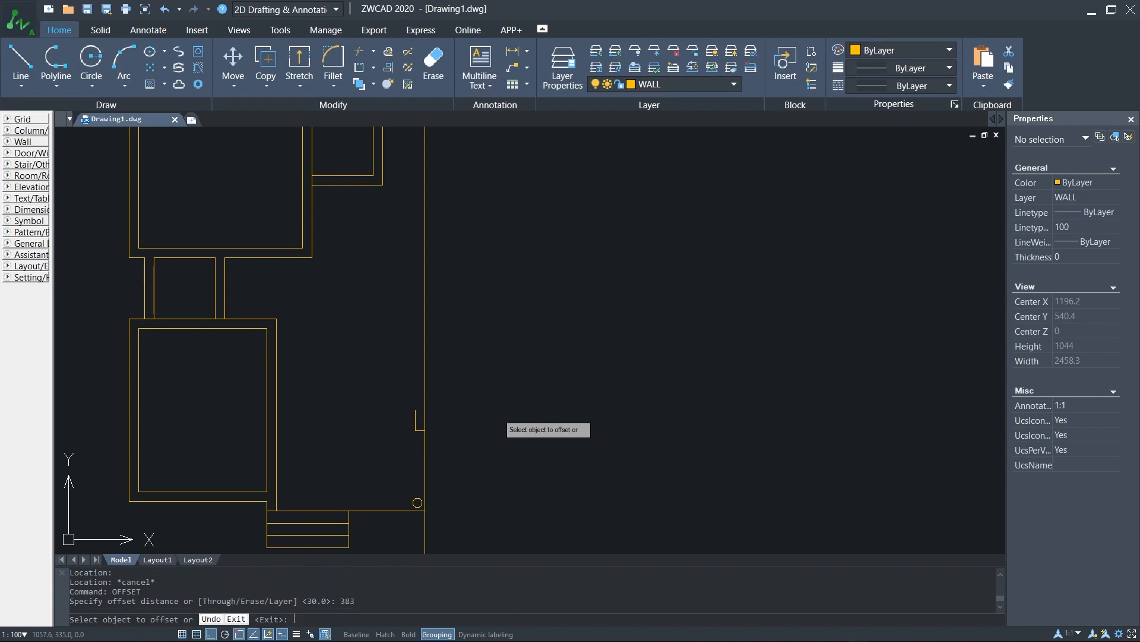
left_click(424, 339)
left_click(478, 339)
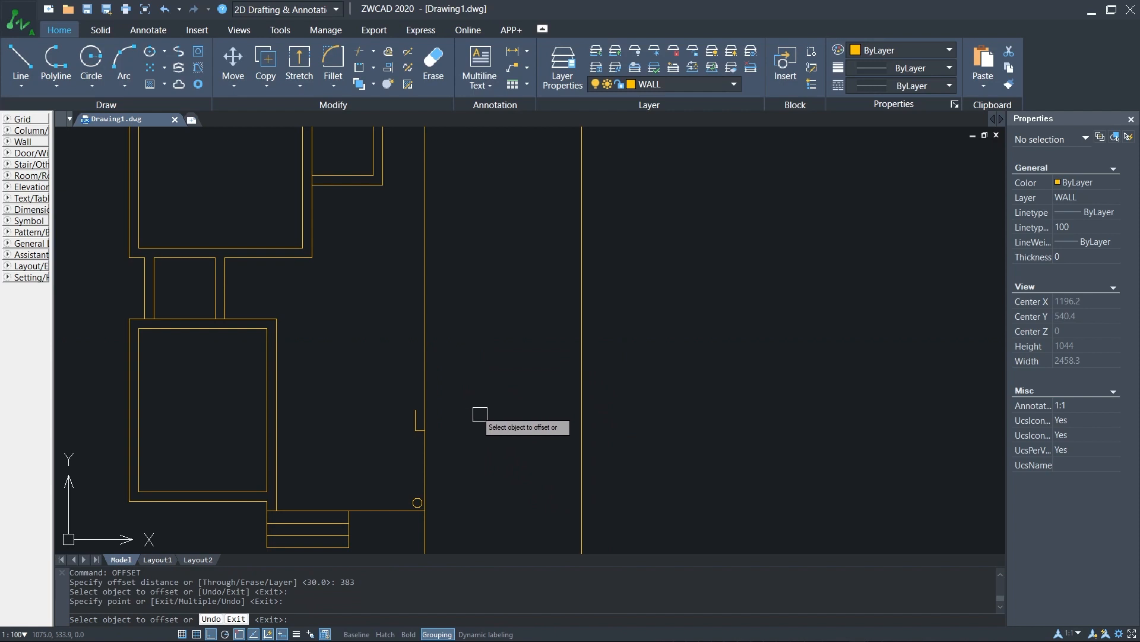
key("Escape")
- Draw a horizontal line from the left construction line, level with the notch's upper end, across to the right construction line
type("l")
key("Return")
scroll(457, 431, "up", 3)
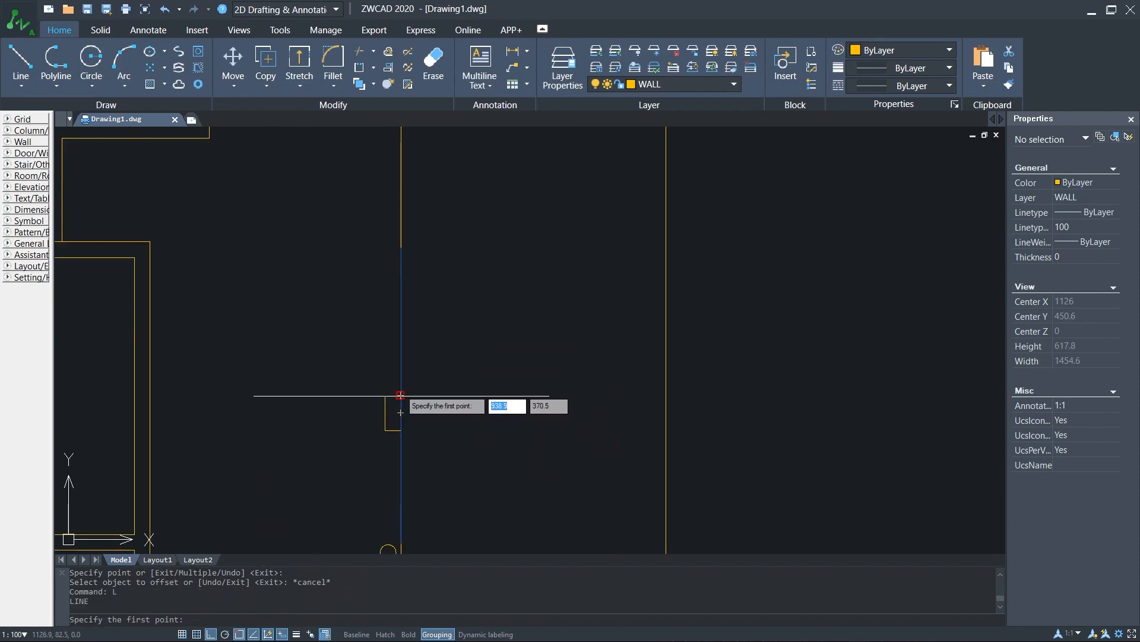
left_click(400, 394)
key("Escape")
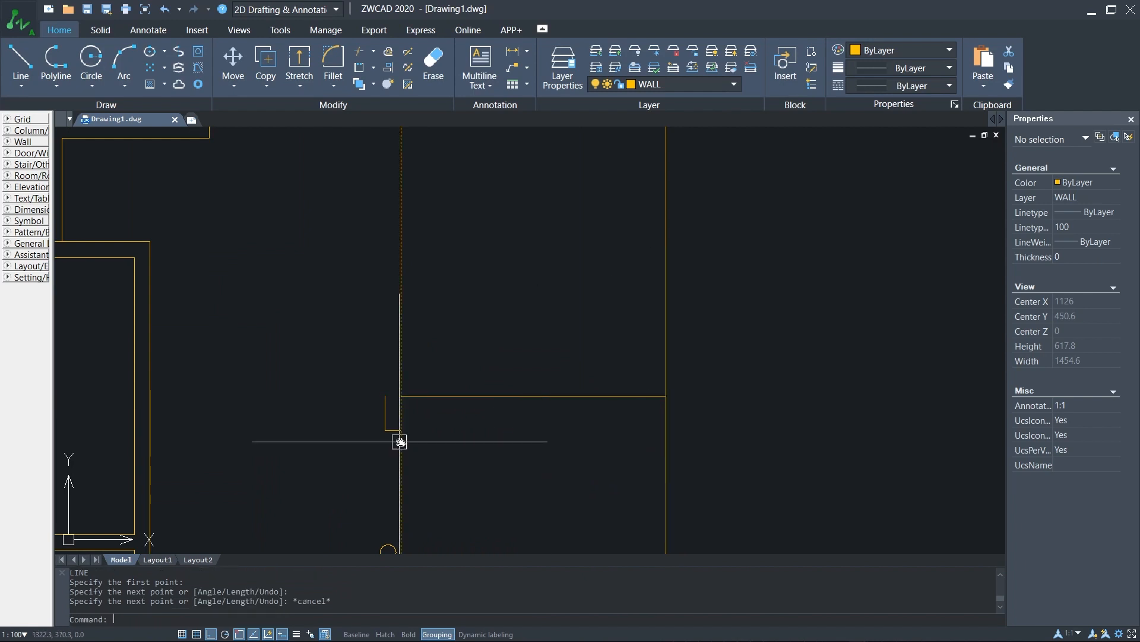
- Draw a horizontal wall line from the notch's upper corner left to the lower-left room's outer wall
middle_click_drag(398, 436, 509, 408)
type("l")
key("Return")
left_click(496, 364)
scroll(374, 474, "down", 5)
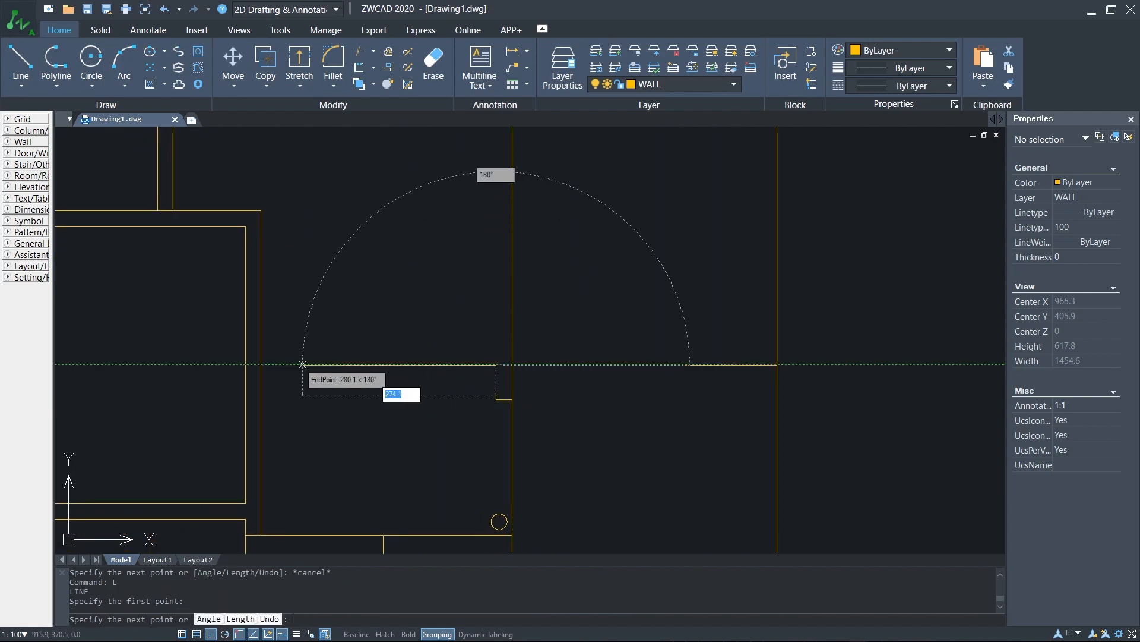
key("Escape")
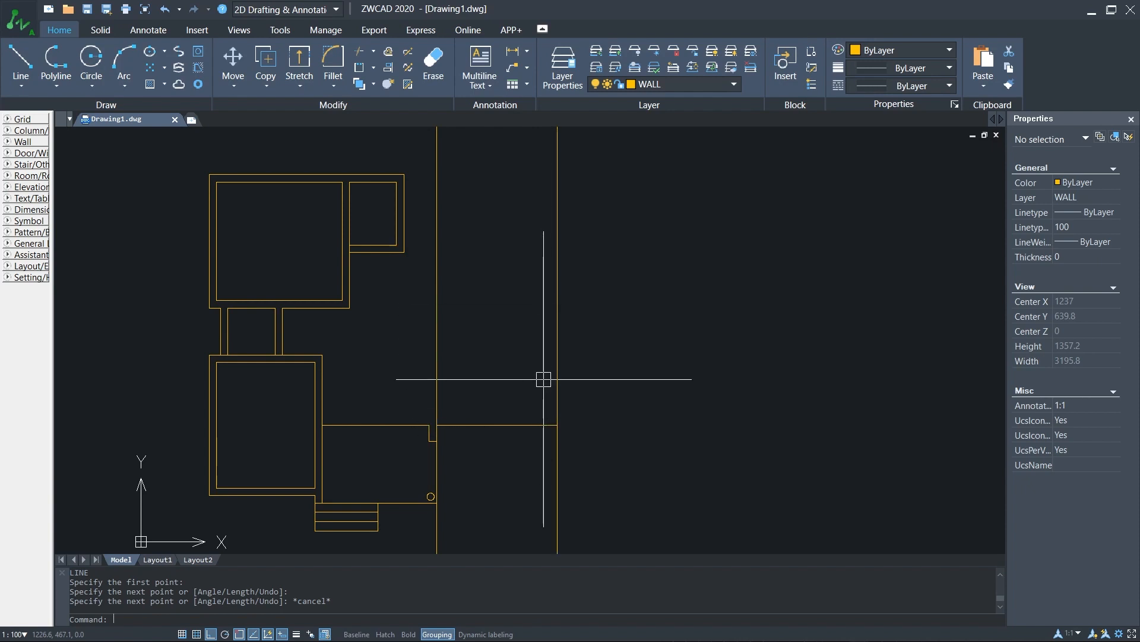
- Draw a wall line from the right construction line's intersection with the horizontal line, 373 units up and 99.1 units to the right
scroll(547, 426, "up", 3)
type("L")
key("Return")
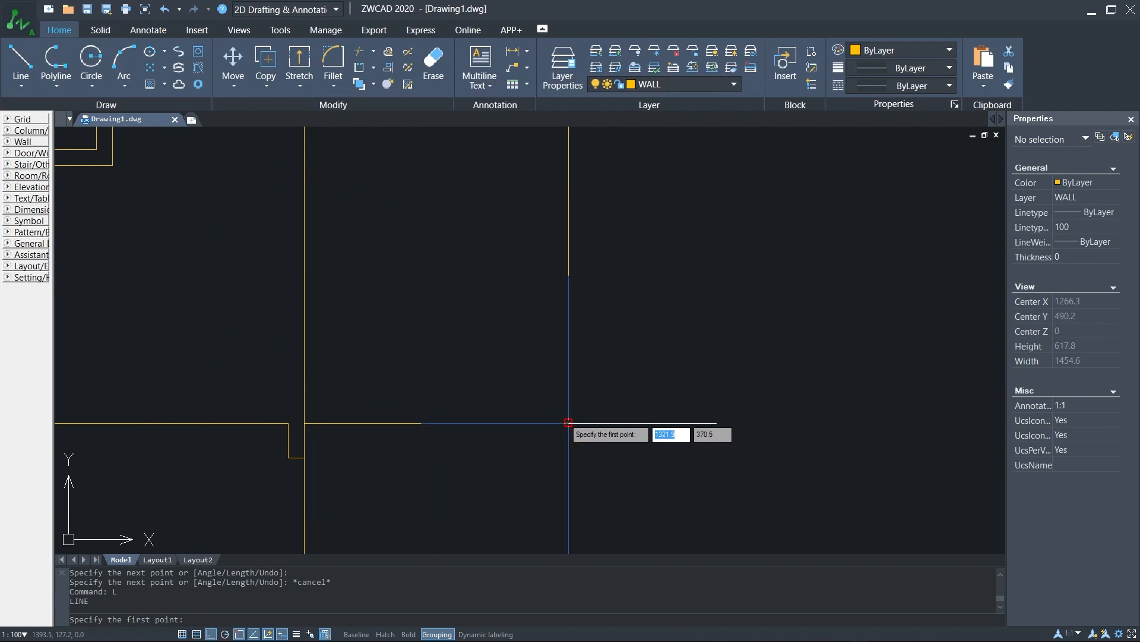
left_click(538, 423)
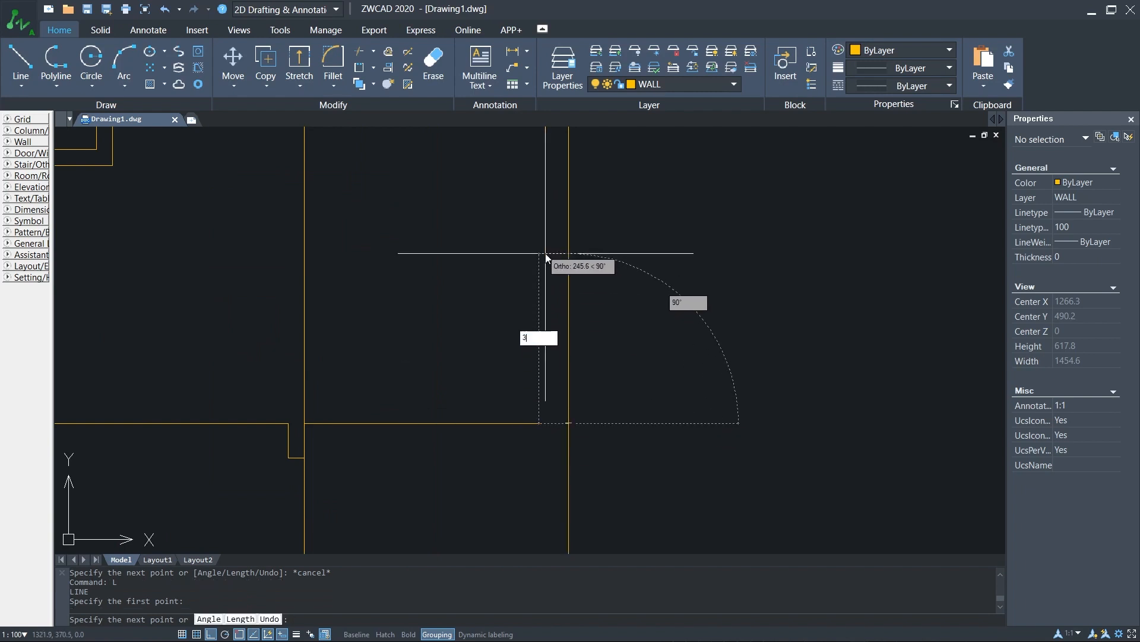
key("Return")
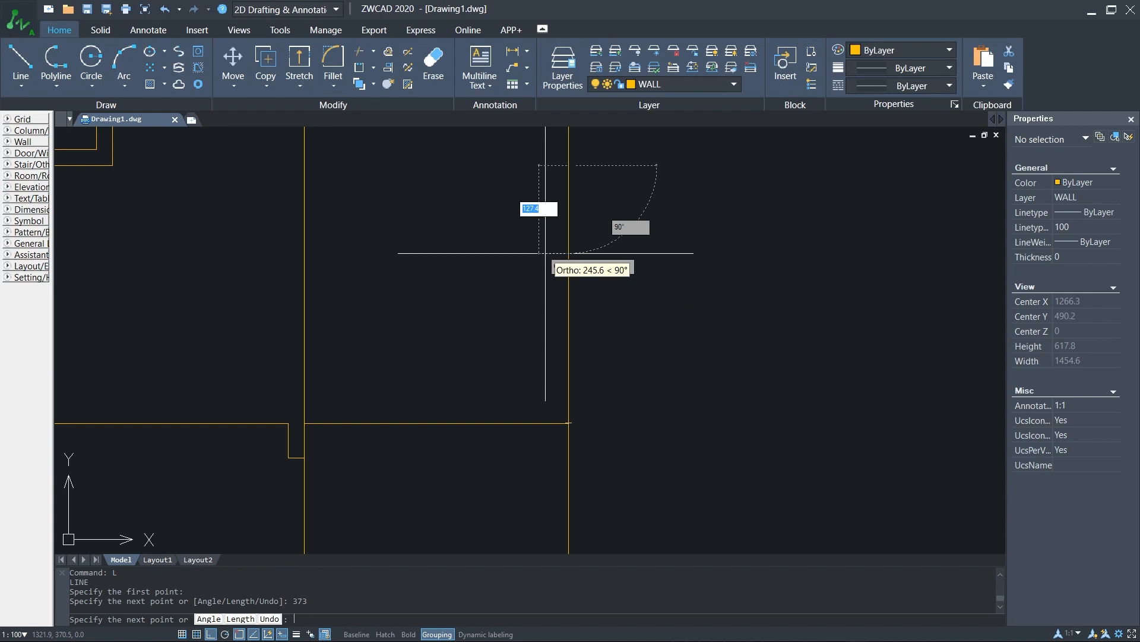
middle_click_drag(676, 246, 648, 357)
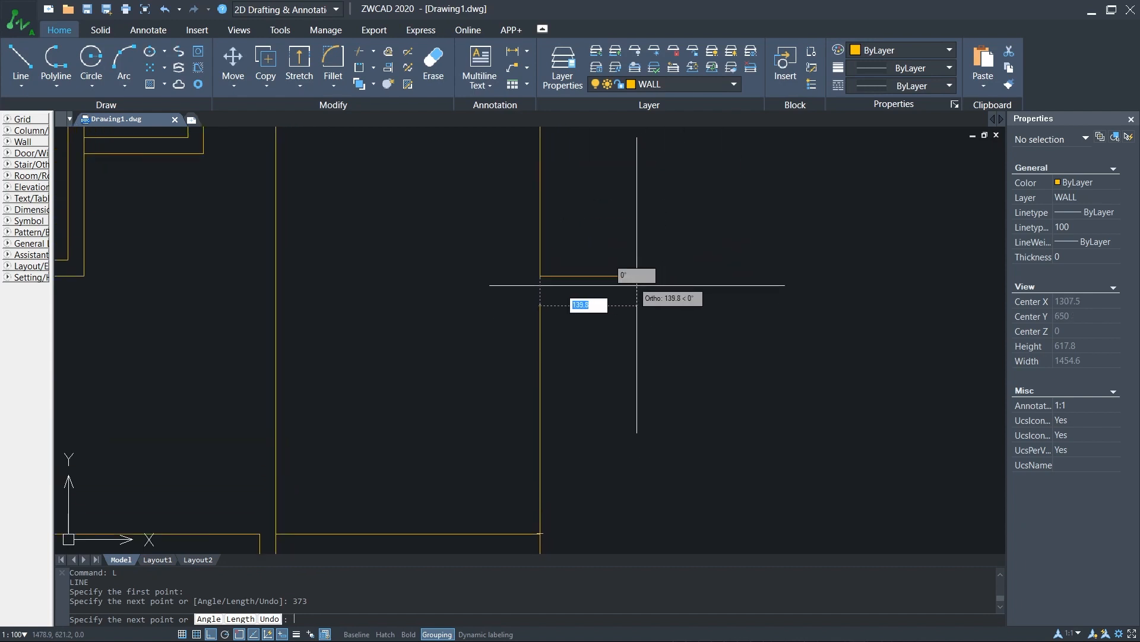
scroll(637, 285, "up", 1)
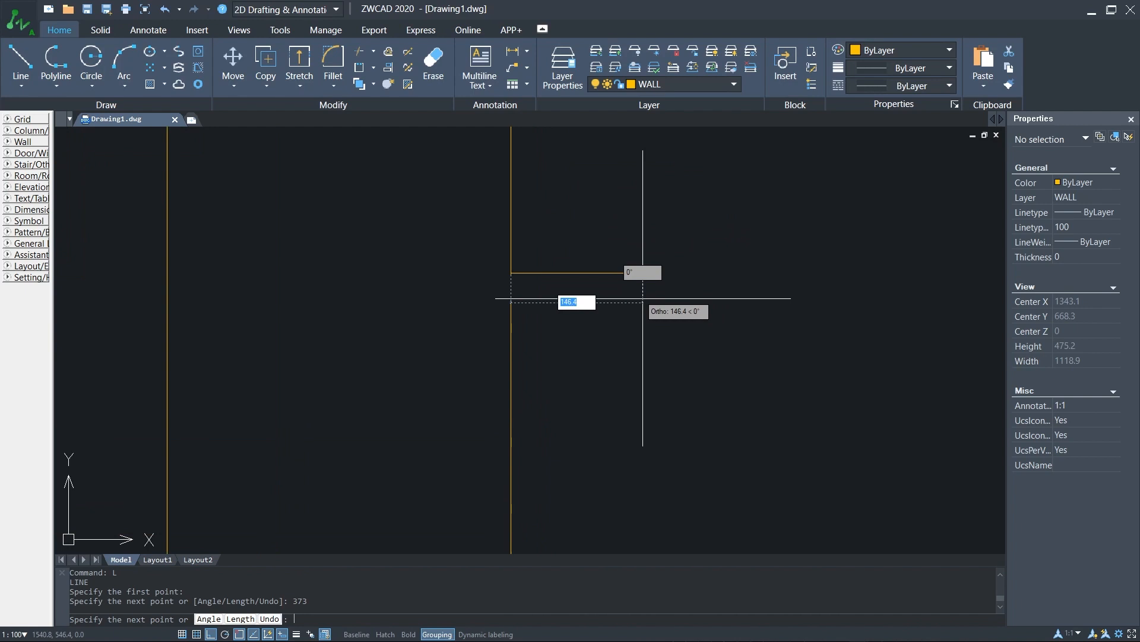
type(".1")
key("Return")
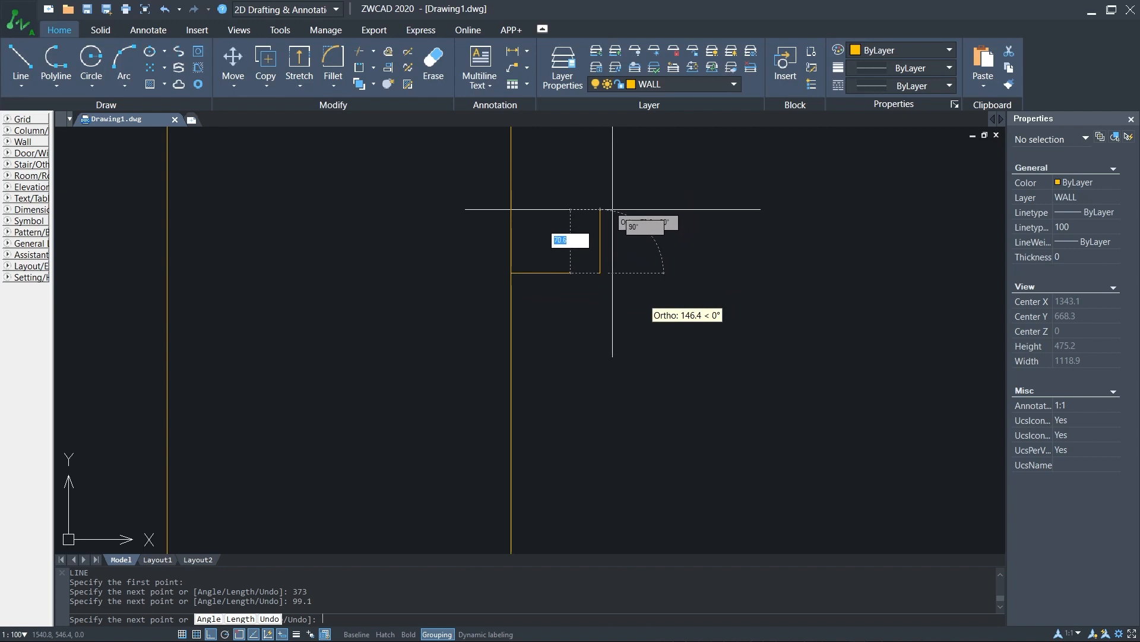
- Continue the wall line 423 units up and horizontally left to the small upper room's outer top corner
scroll(640, 154, "down", 1)
middle_click_drag(639, 153, 589, 305)
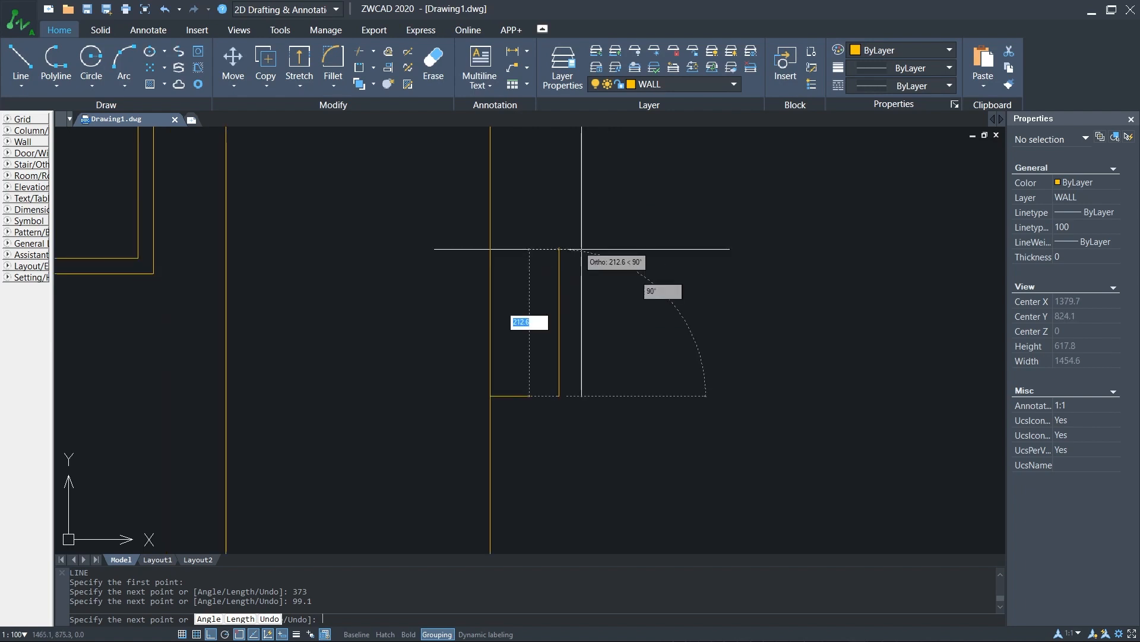
scroll(574, 283, "down", 1)
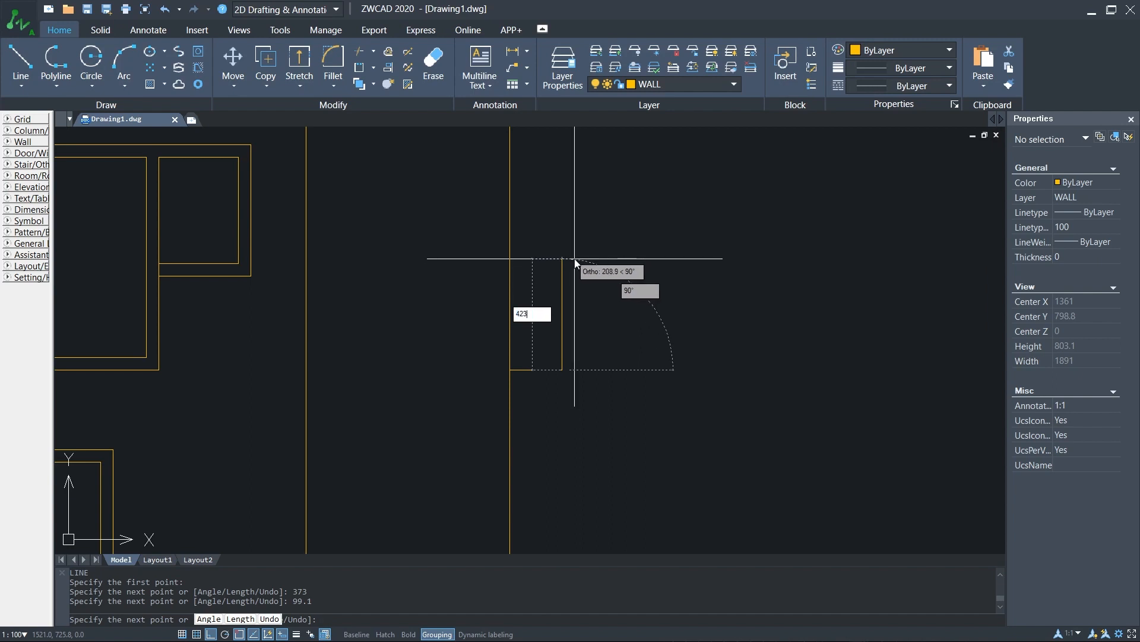
key("Return")
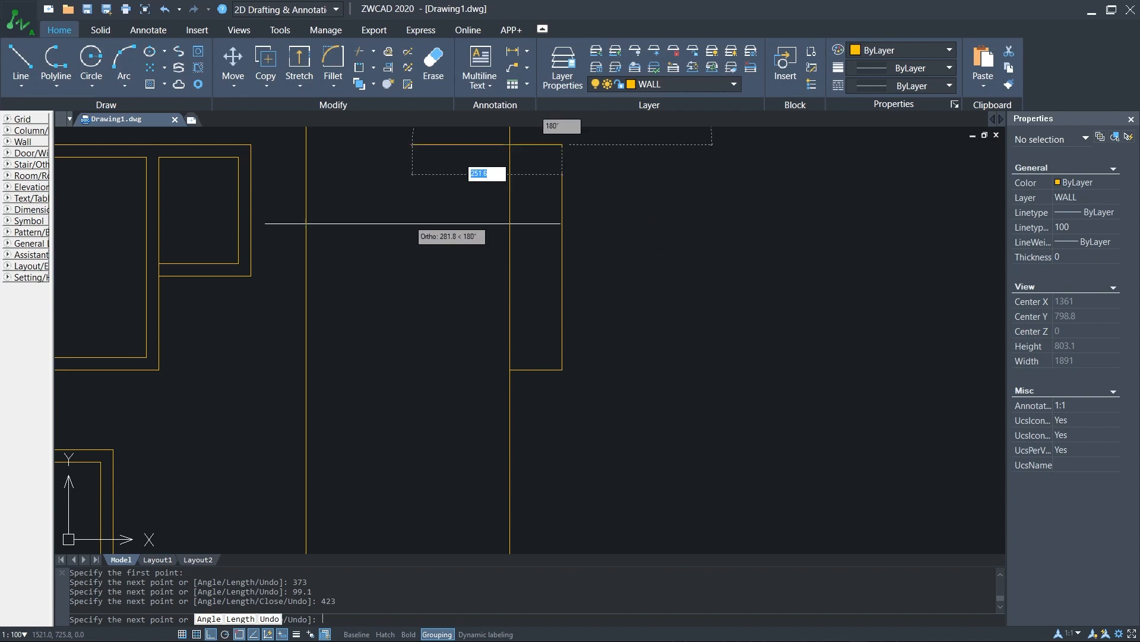
middle_click_drag(374, 162, 408, 221)
scroll(301, 215, "up", 4)
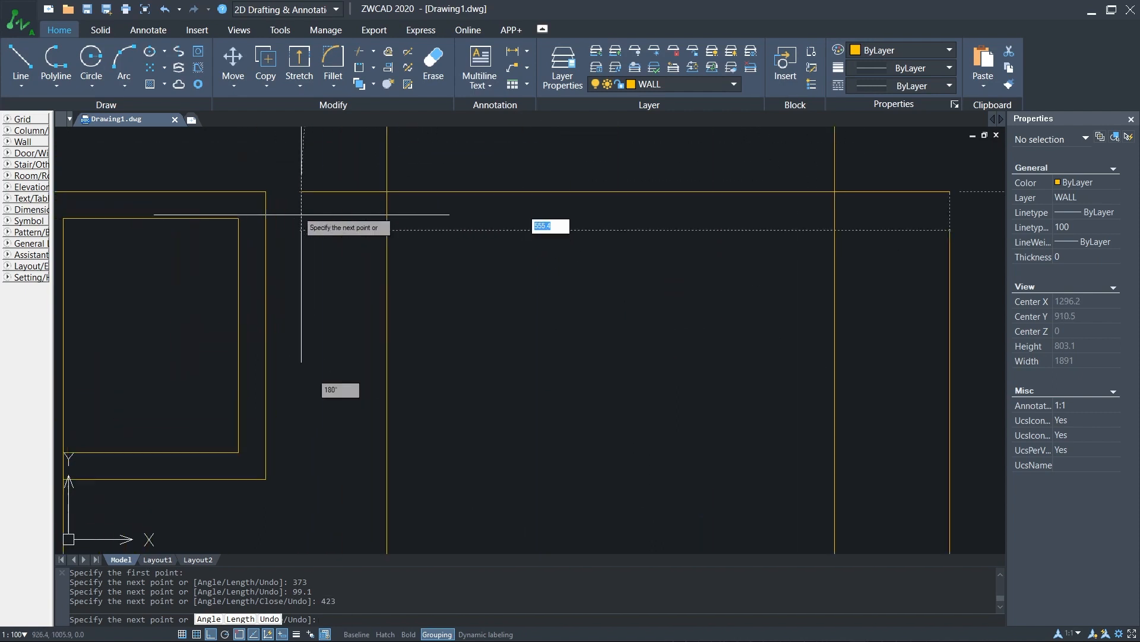
scroll(288, 215, "down", 6)
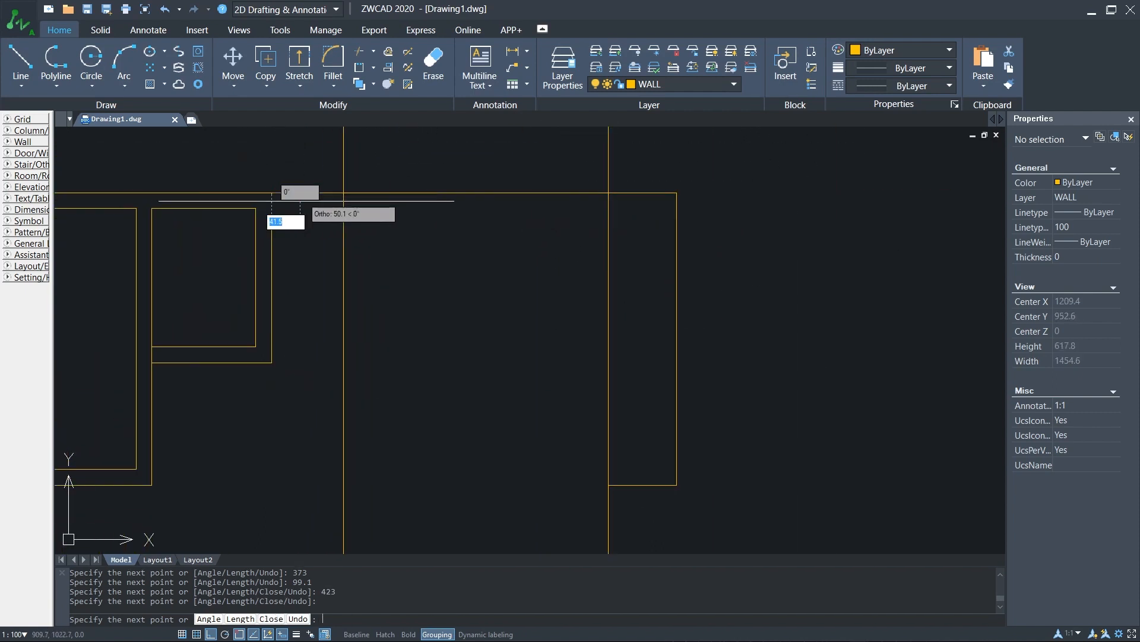
key("Escape")
- Erase the two vertical construction lines
scroll(525, 223, "down", 3)
key("Delete")
scroll(450, 243, "up", 3)
left_click(450, 329)
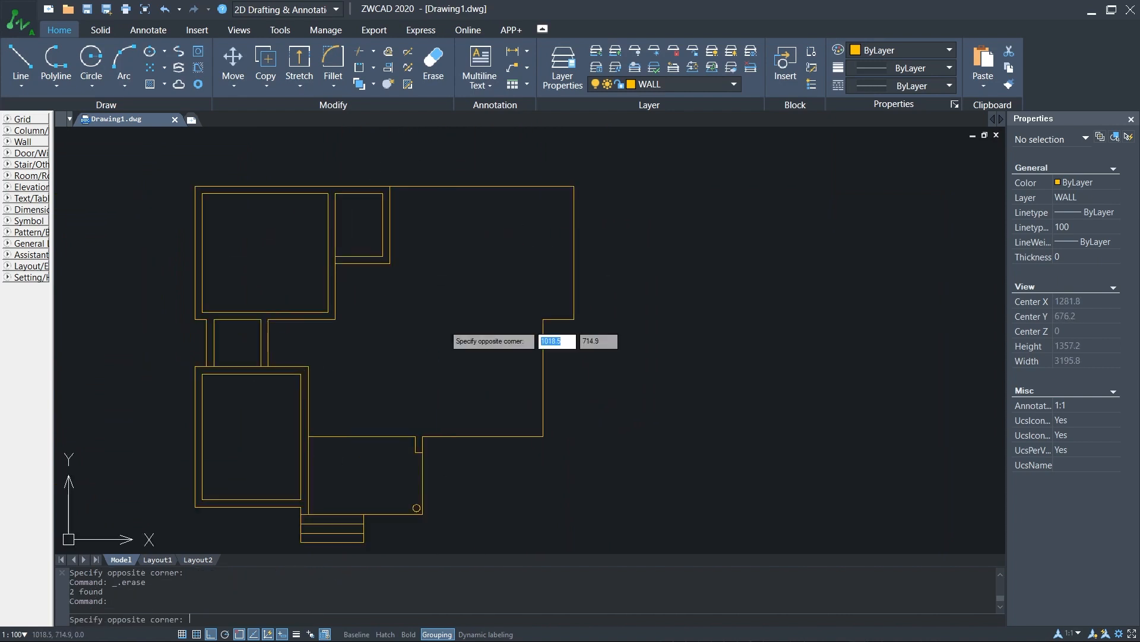
key("Escape")
- Offset the new right-hand outer wall lines 23 units inward to give the walls their thickness
scroll(415, 440, "up", 3)
scroll(443, 382, "up", 10)
left_click(402, 360)
left_click(390, 358)
left_click(344, 358)
scroll(402, 360, "down", 6)
type("o")
scroll(606, 361, "up", 3)
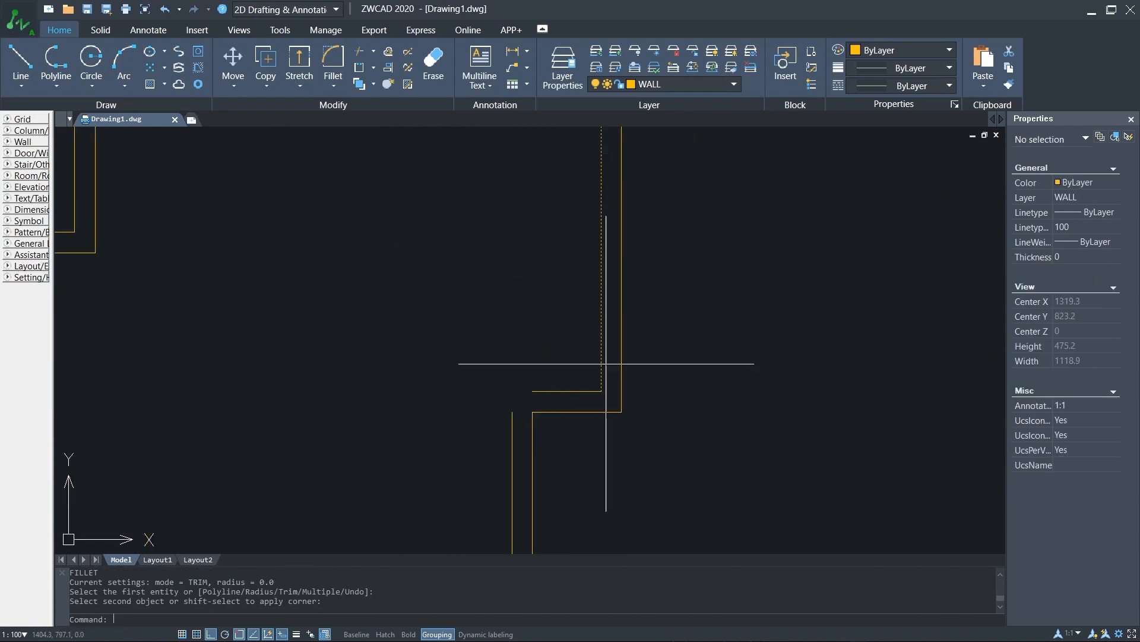
- Join the remaining inner wall lines at their corners with a zero-radius fillet
key("space")
left_click(544, 347)
scroll(459, 418, "down", 7)
scroll(459, 418, "up", 3)
key("Escape")
- Enclose the lower-right room with 23-unit-thick left and upper walls, offsetting its lower inner line 350 units up and filleting the corners
type("o")
key("space")
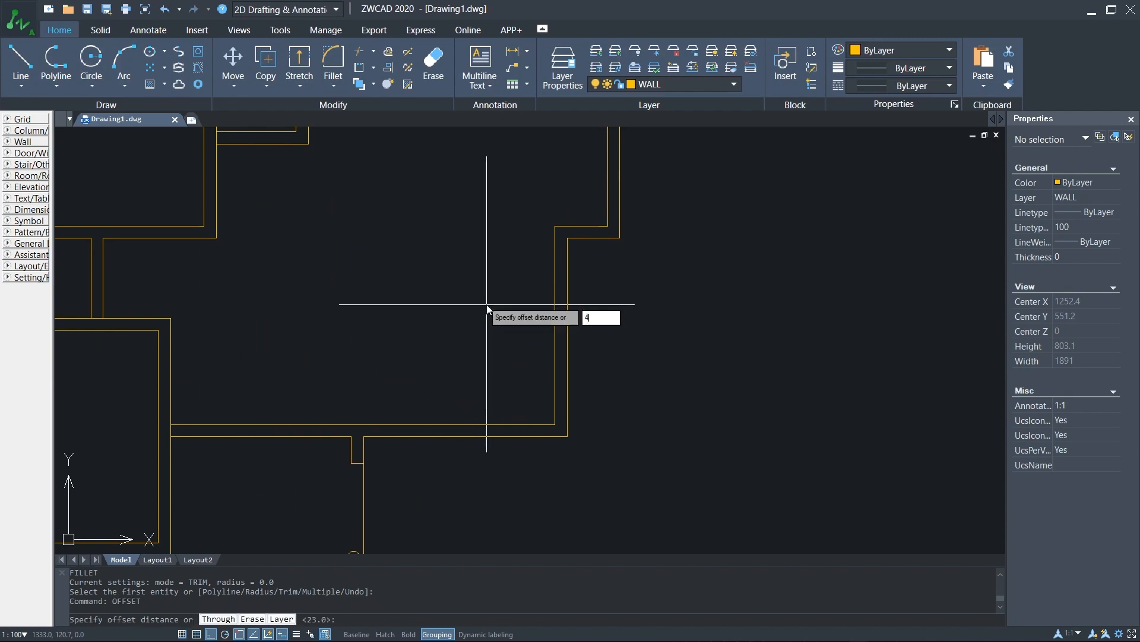
type("350")
key("Return")
left_click(426, 424)
left_click(440, 238)
scroll(350, 228, "up", 2)
type("f")
left_click(380, 225)
scroll(505, 392, "down", 3)
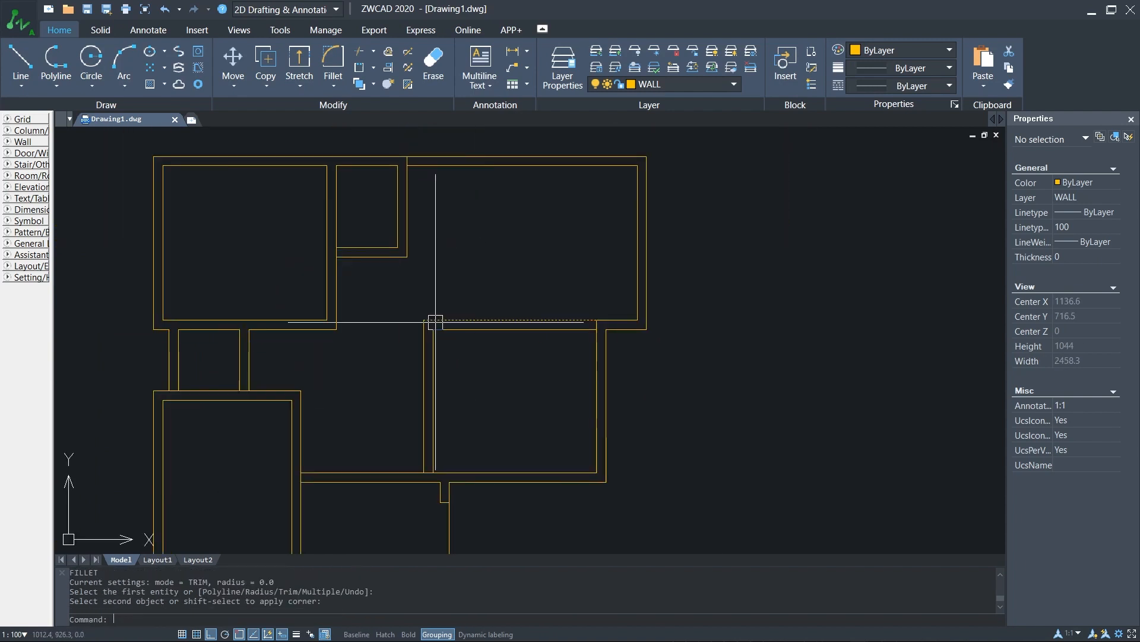
- Extend the room's upper wall lines left to a vertical construction line along the small room's inner wall, and trim the excess
scroll(392, 324, "up", 2)
mouse_move(376, 351)
middle_mouse_down()
mouse_move(377, 378)
mouse_move(380, 326)
middle_mouse_up()
type("xl")
scroll(407, 342, "up", 1)
type("ex")
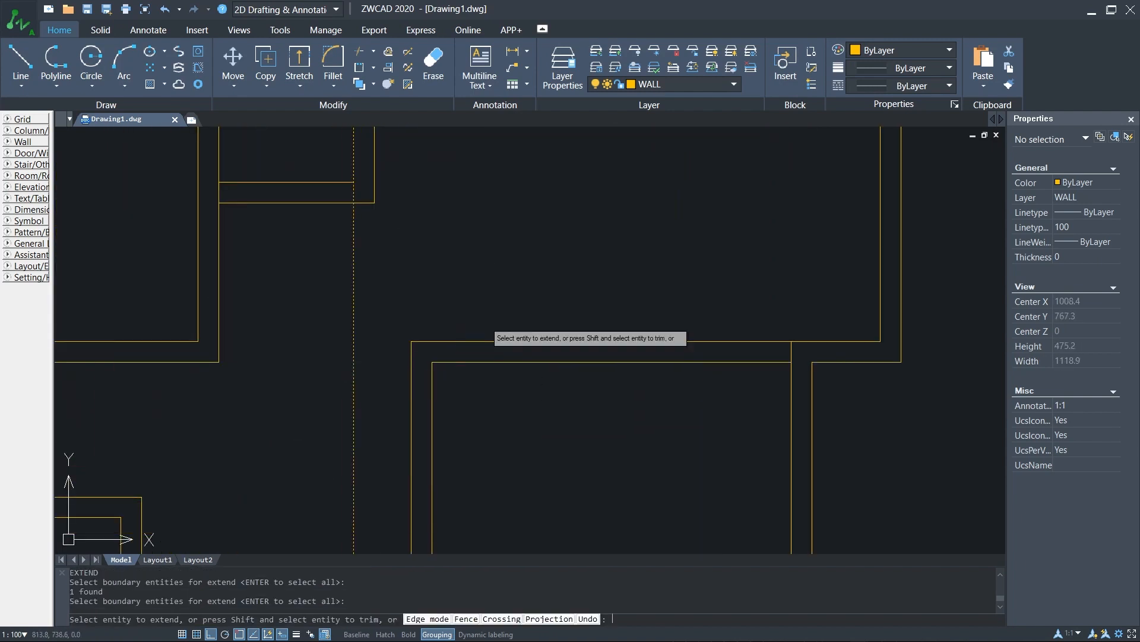
type("l")
left_click(362, 302)
type("tr")
scroll(380, 315, "down", 5)
middle_click_drag(372, 240, 371, 282)
scroll(372, 282, "up", 1)
- Extend the small room's right wall lines down to the horizontal wall and trim the overlapping segments
type("ex")
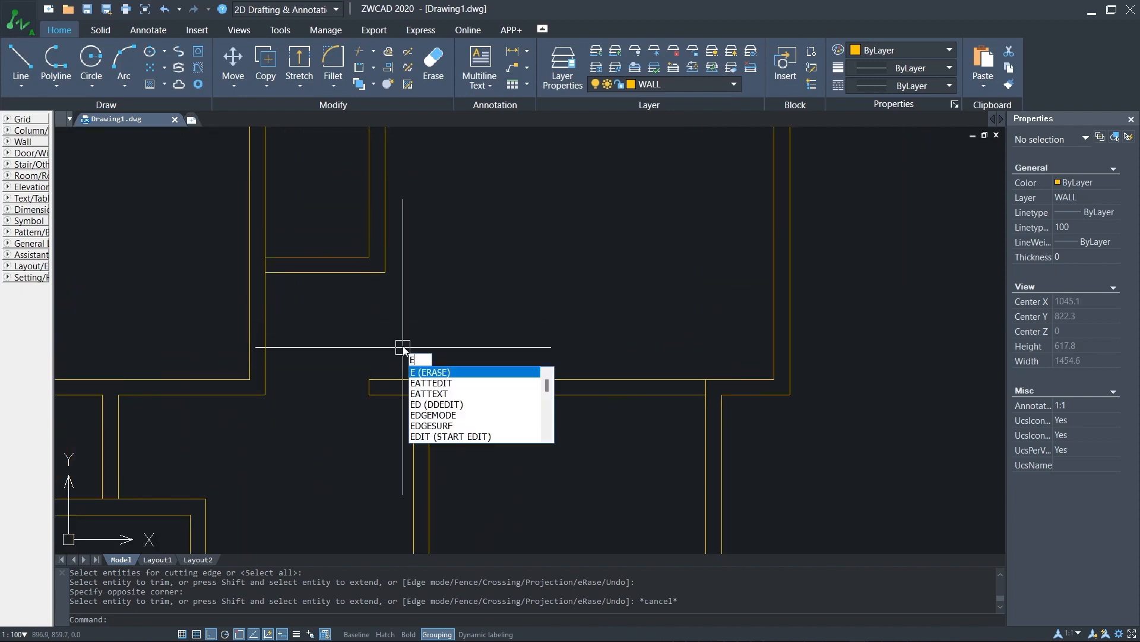
left_click(385, 261)
type("tr")
left_click(370, 267)
scroll(344, 205, "down", 2)
type("xl")
key("Escape")
- Offset a 23-unit-thick vertical partition 240 units right of the small room's outer wall line and move it 100 units further right
type("o240")
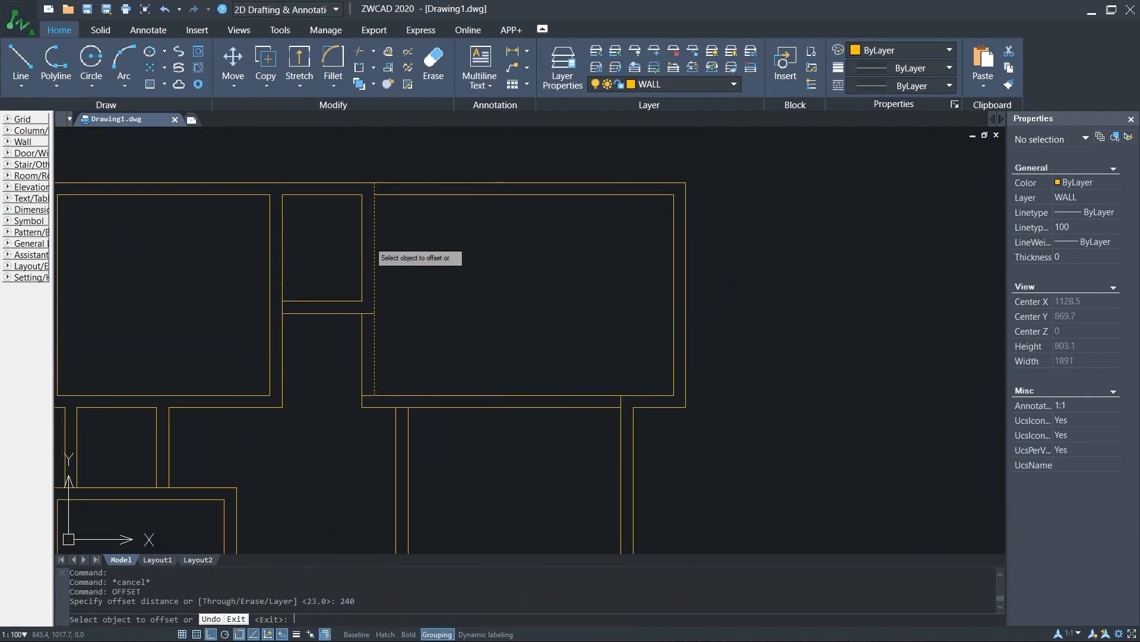
left_click(375, 250)
scroll(511, 273, "up", 1)
type("23m")
left_click(574, 304)
type("100")
middle_click_drag(491, 196, 466, 216)
key("Escape")
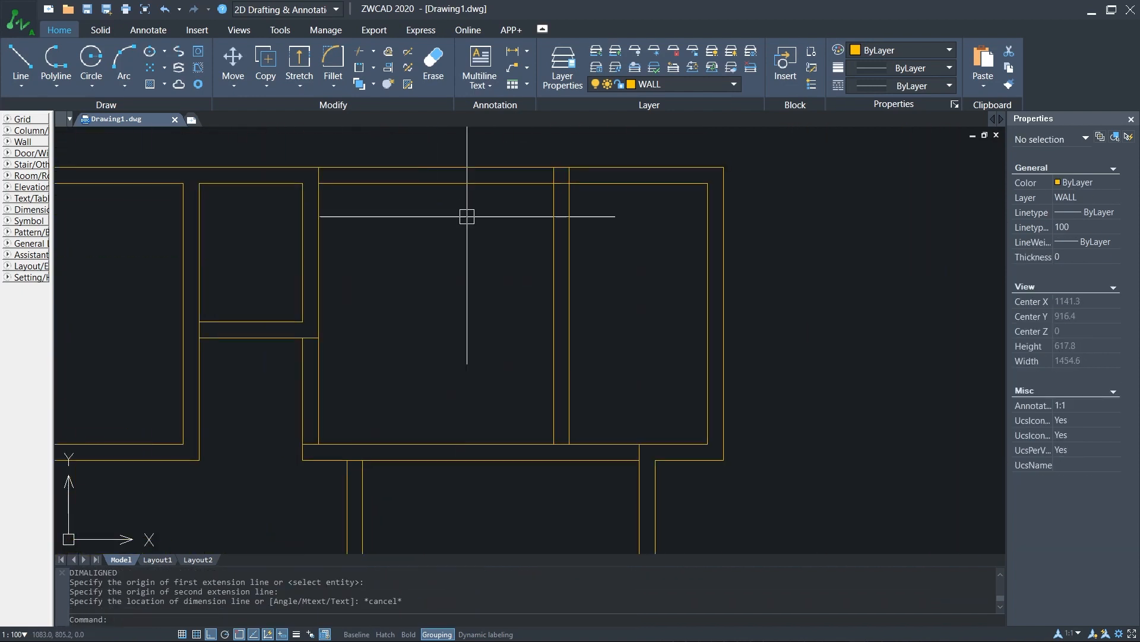
- Add a 23-unit-thick horizontal partition in the upper-right compartment, offset 200 units above its lower inner wall line
scroll(640, 392, "up", 1)
middle_click_drag(639, 395, 608, 376)
type("o200")
key("Escape")
scroll(573, 311, "down", 2)
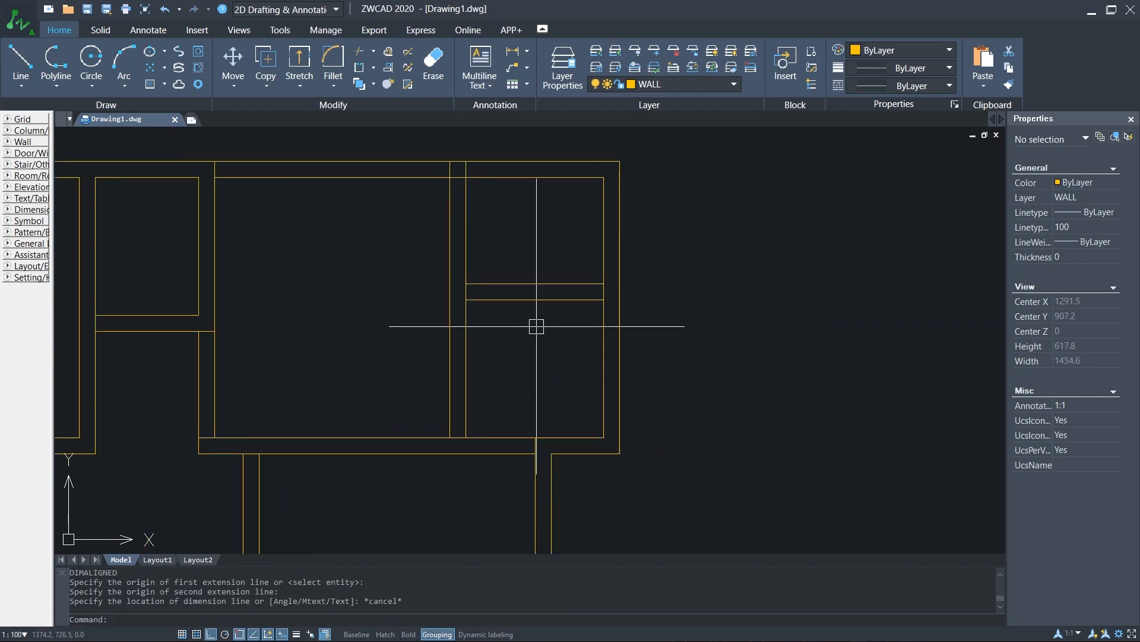
type("d")
key("Escape")
- Draw a rectangle for the exterior steps outside the upper-right room's outer wall
scroll(427, 308, "down", 3)
scroll(427, 308, "up", 3)
type("rec")
key("Return")
left_click(619, 382)
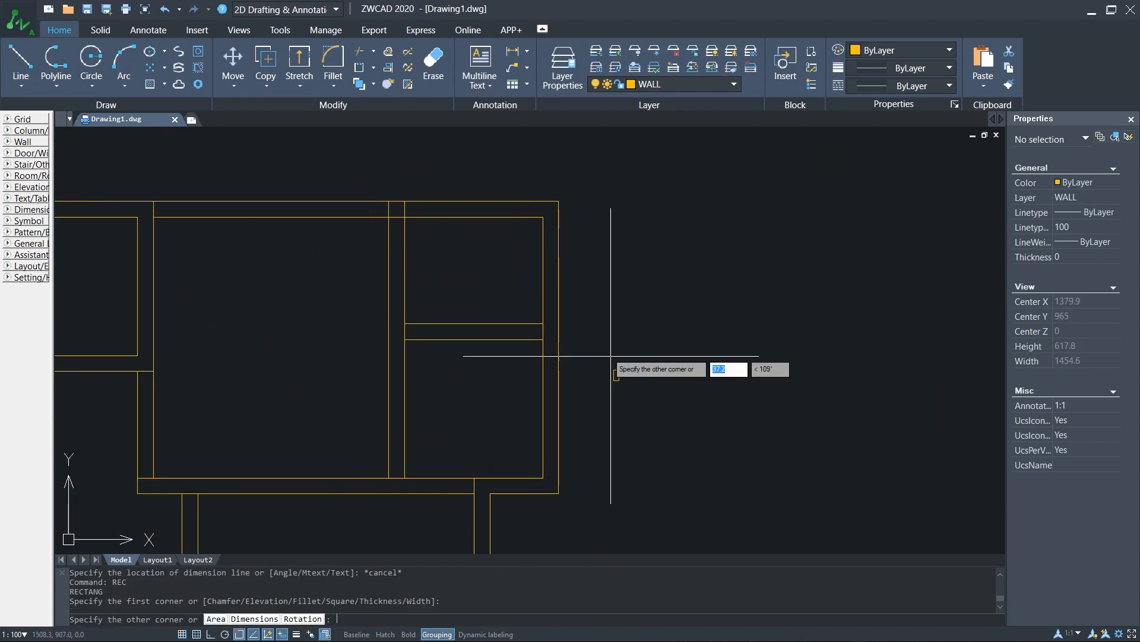
left_click(683, 245)
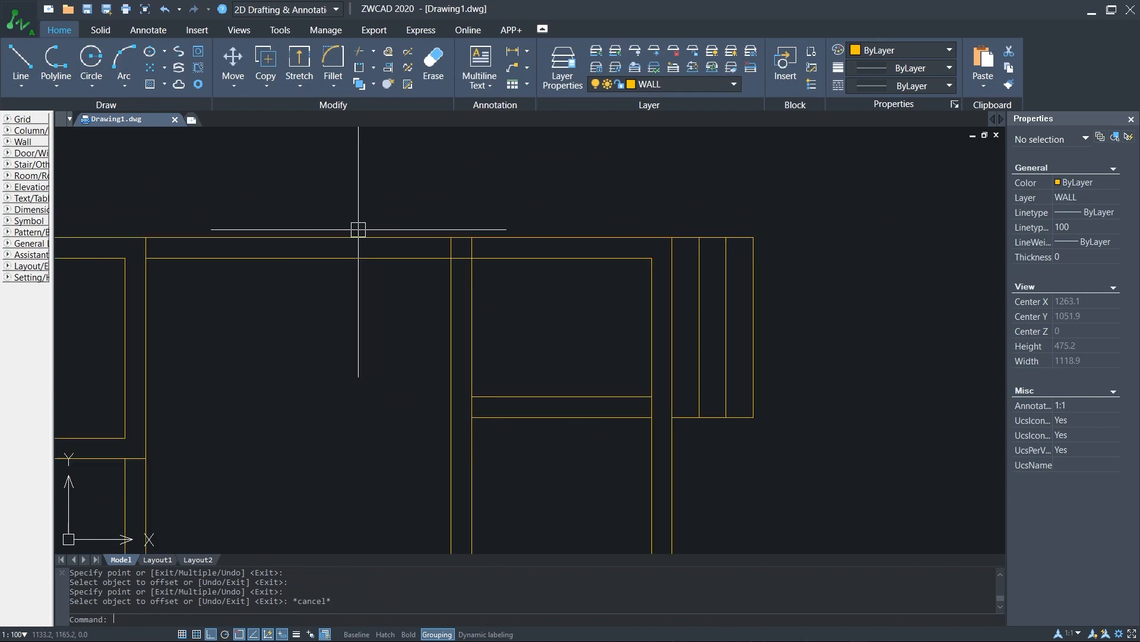